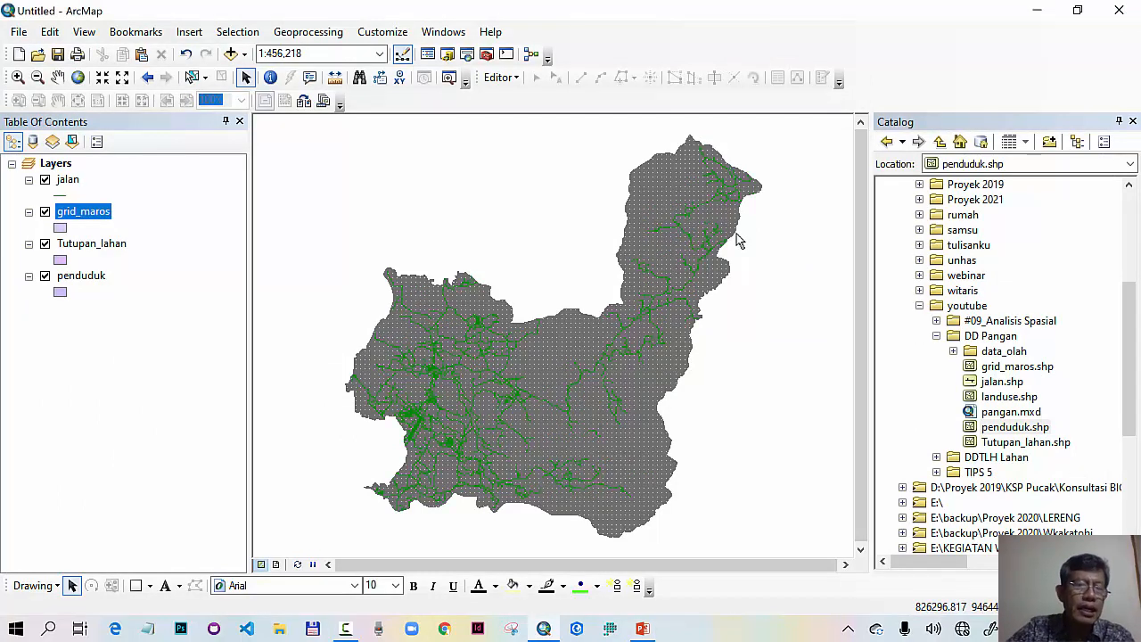
pyautogui.click(95, 249)
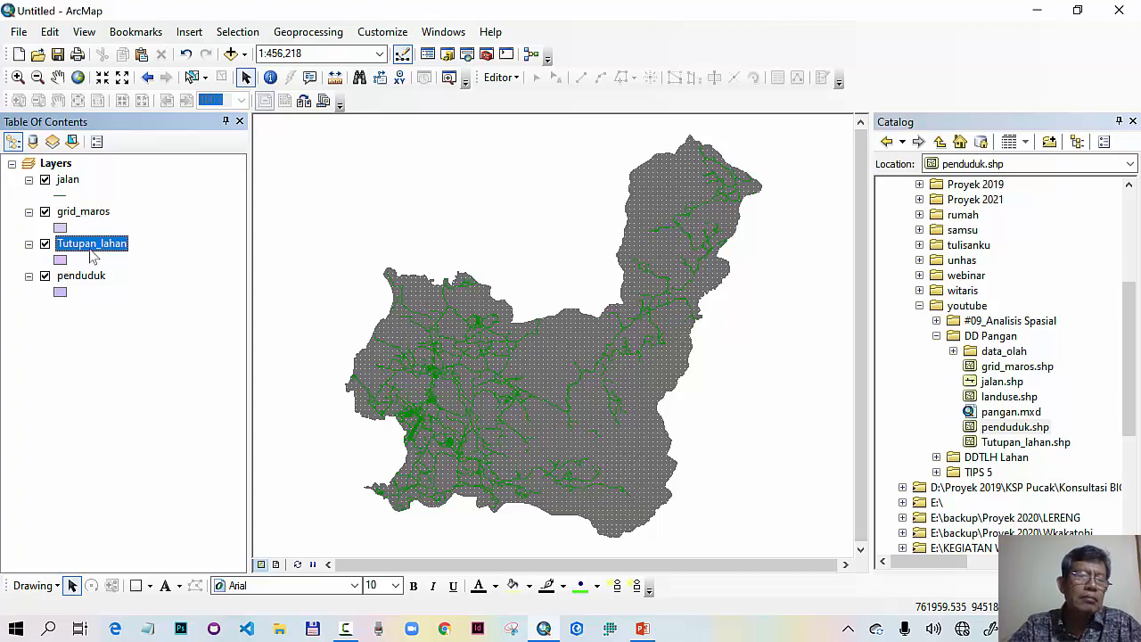
pyautogui.click(82, 276)
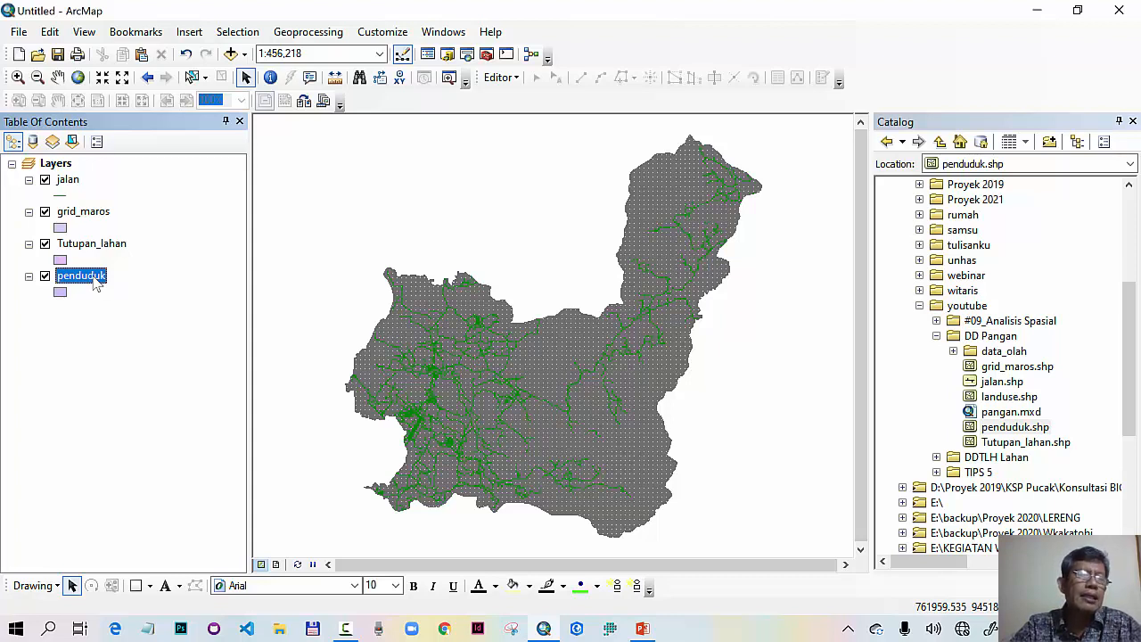
pyautogui.click(69, 180)
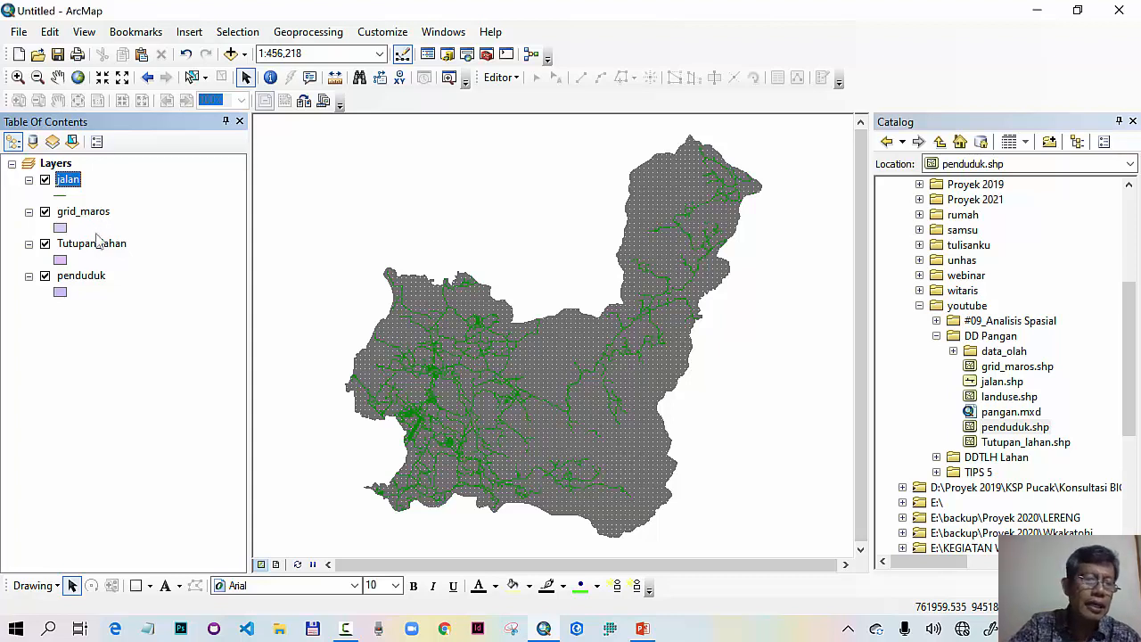
pyautogui.click(98, 243)
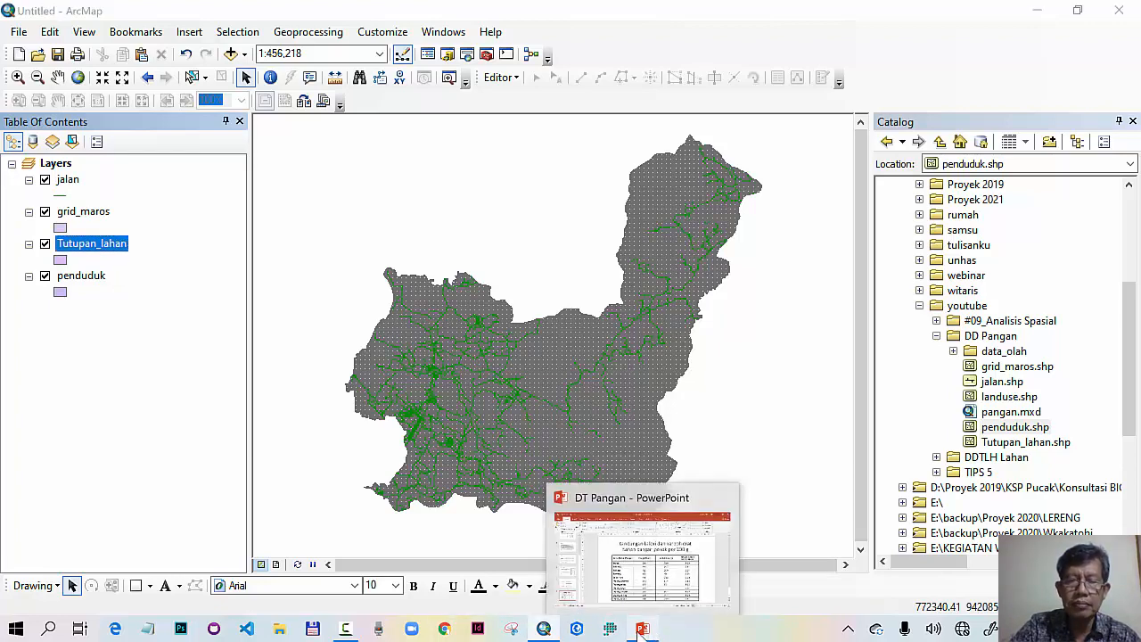
# - Switch to the DT Pangan presentation in PowerPoint and view the Sebaran Penduduk slide with the road and land class weights
pyautogui.click(640, 630)
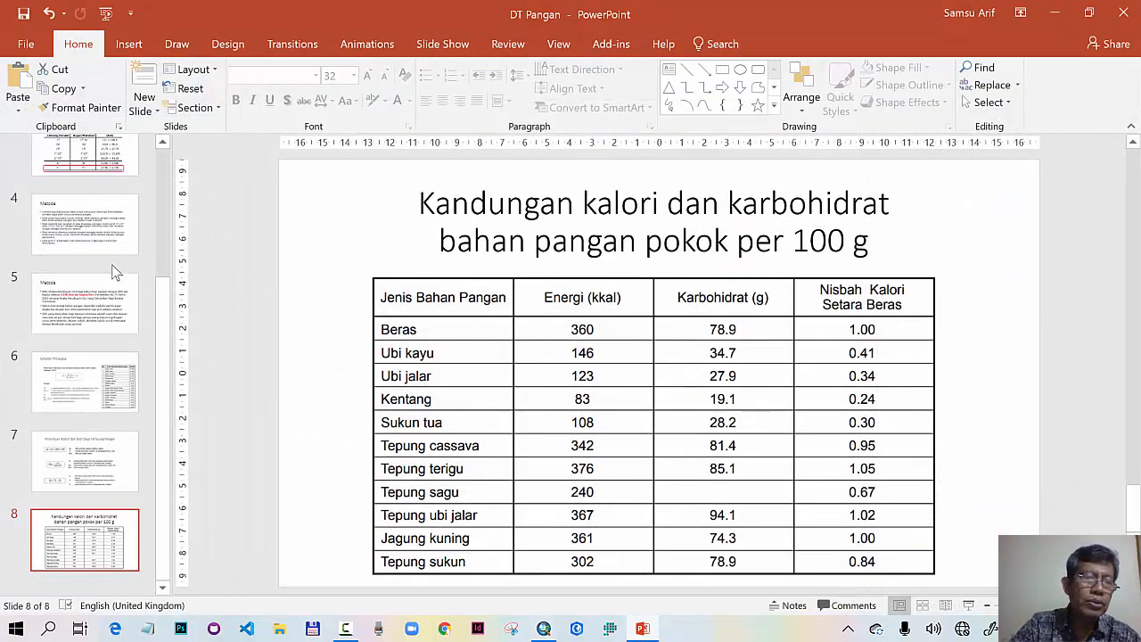
pyautogui.scroll(3, 112, 267)
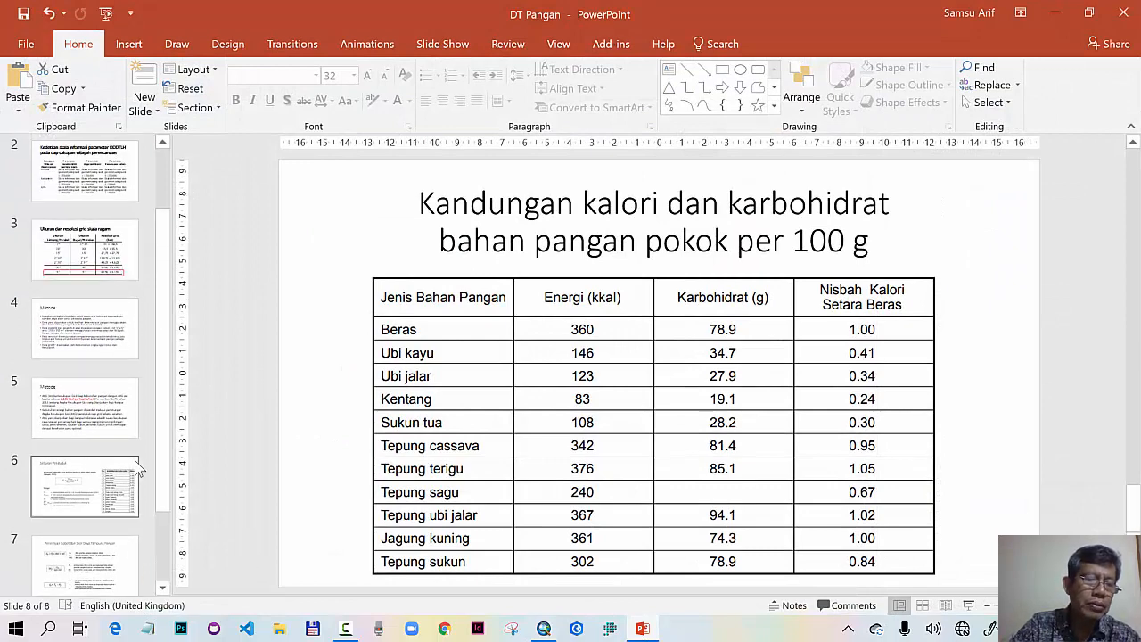
pyautogui.click(84, 486)
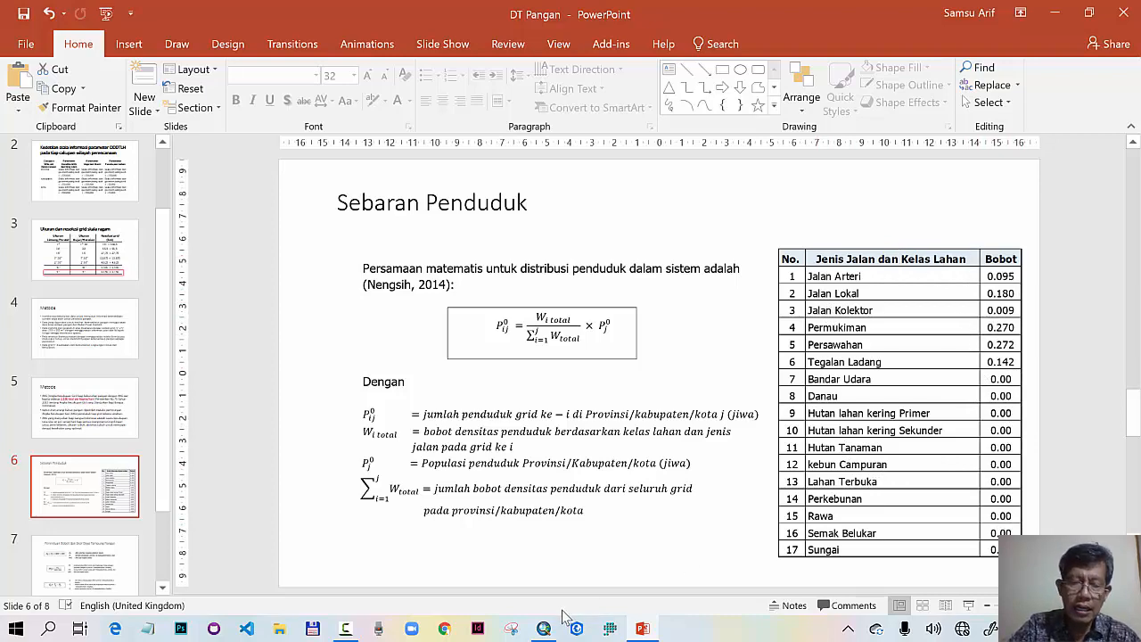
# - Return to ArcMap, review the Bbt_Tuplah weights in the Tutupan_lahan attribute table, and close the table
pyautogui.click(543, 628)
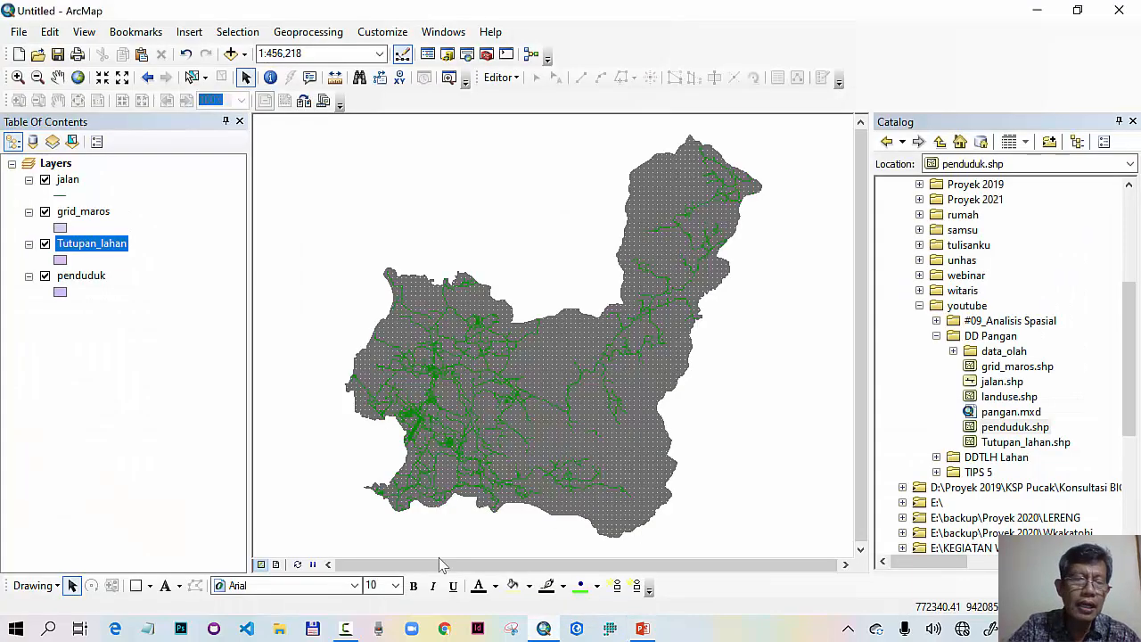
pyautogui.rightClick(100, 244)
pyautogui.click(223, 277)
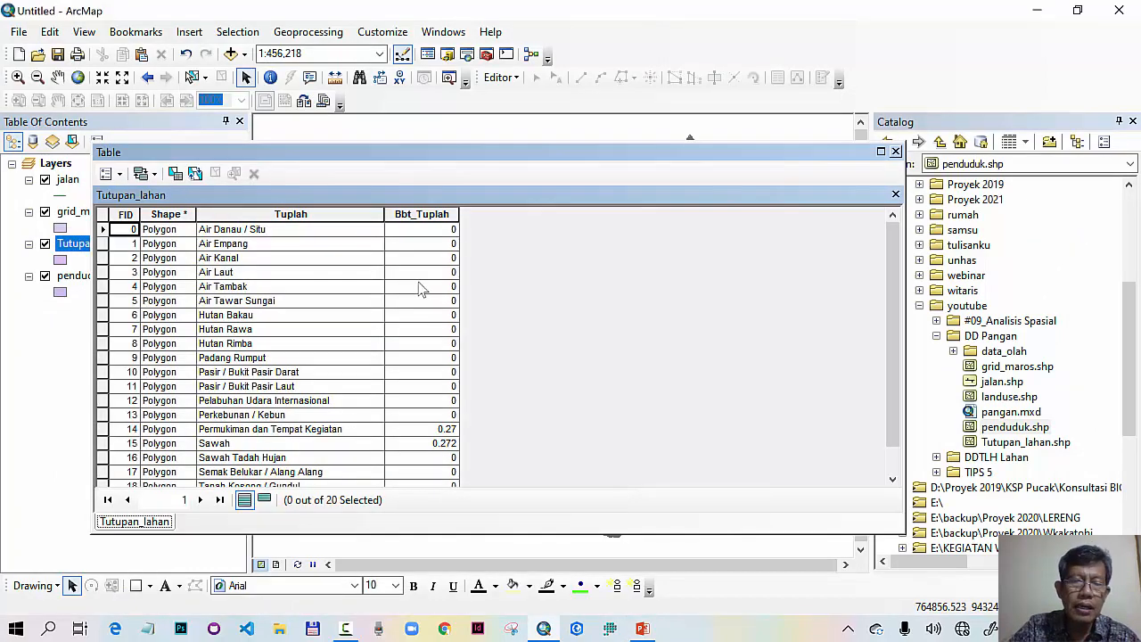
pyautogui.scroll(-1, 428, 282)
pyautogui.scroll(1, 428, 282)
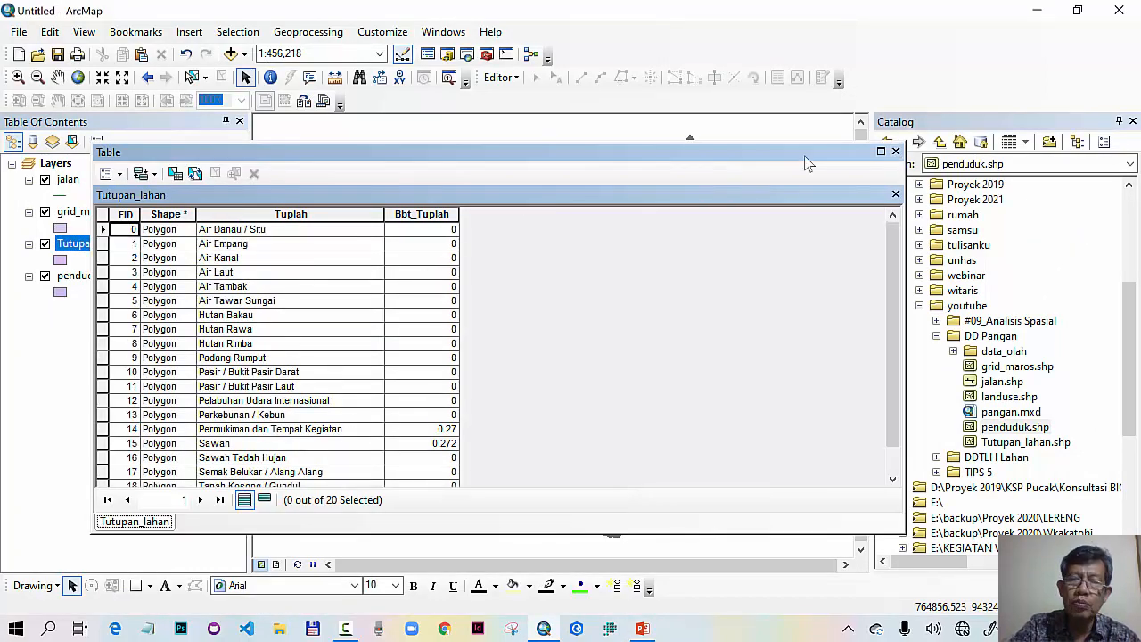
pyautogui.click(895, 153)
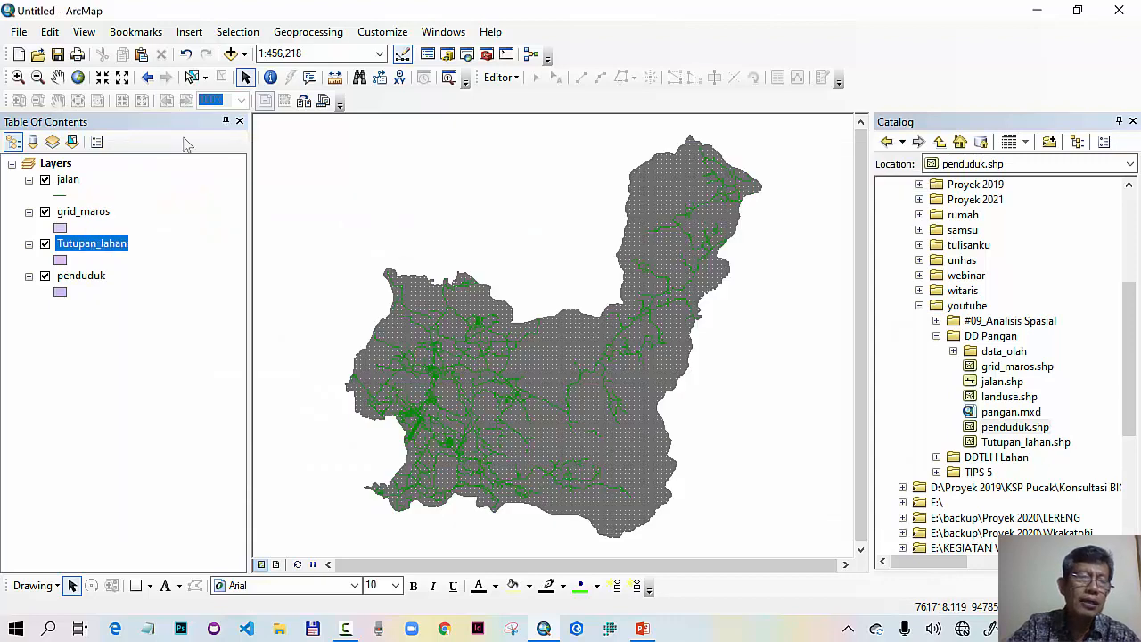
# - Add a Float field named Bbt_jalan with precision 5 and scale 3 to the jalan layer's attribute table
pyautogui.rightClick(60, 183)
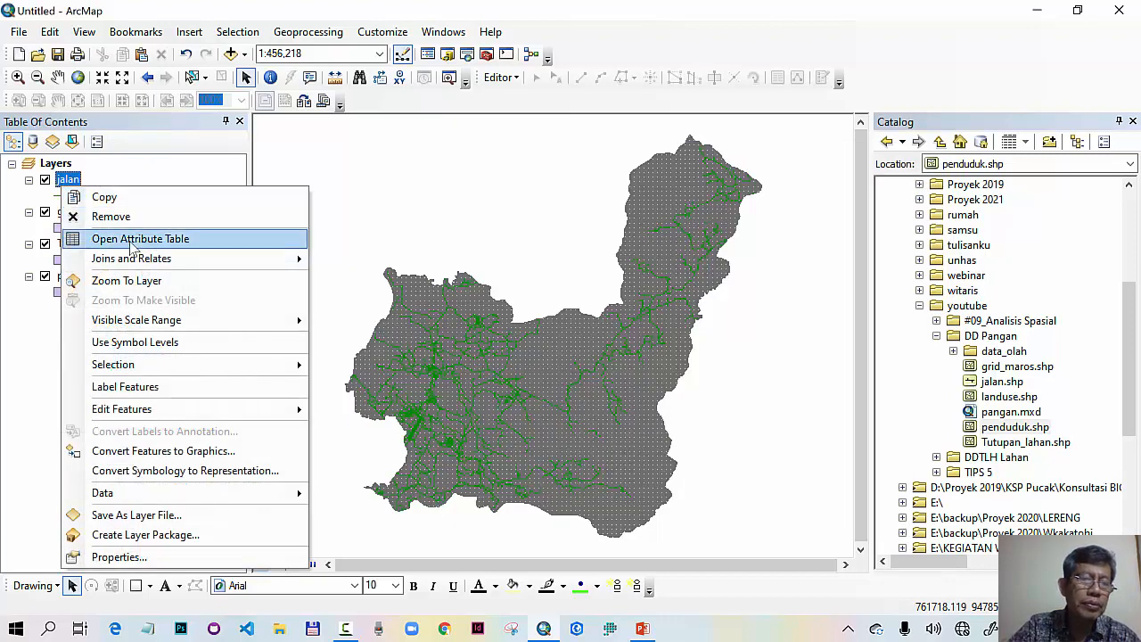
pyautogui.click(134, 237)
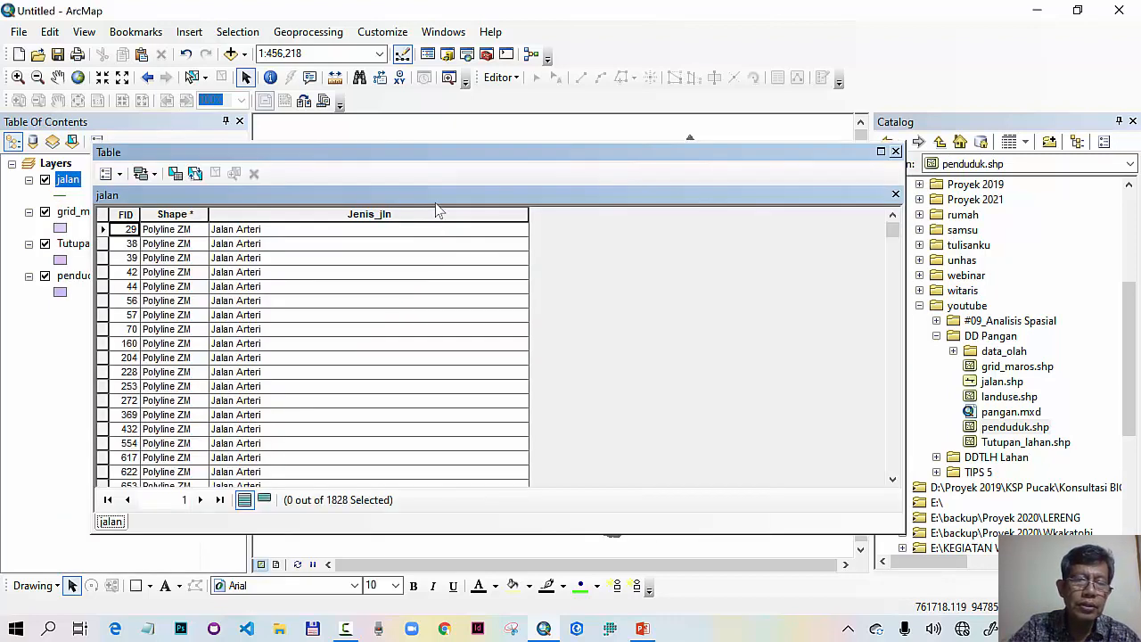
pyautogui.click(119, 174)
pyautogui.click(151, 296)
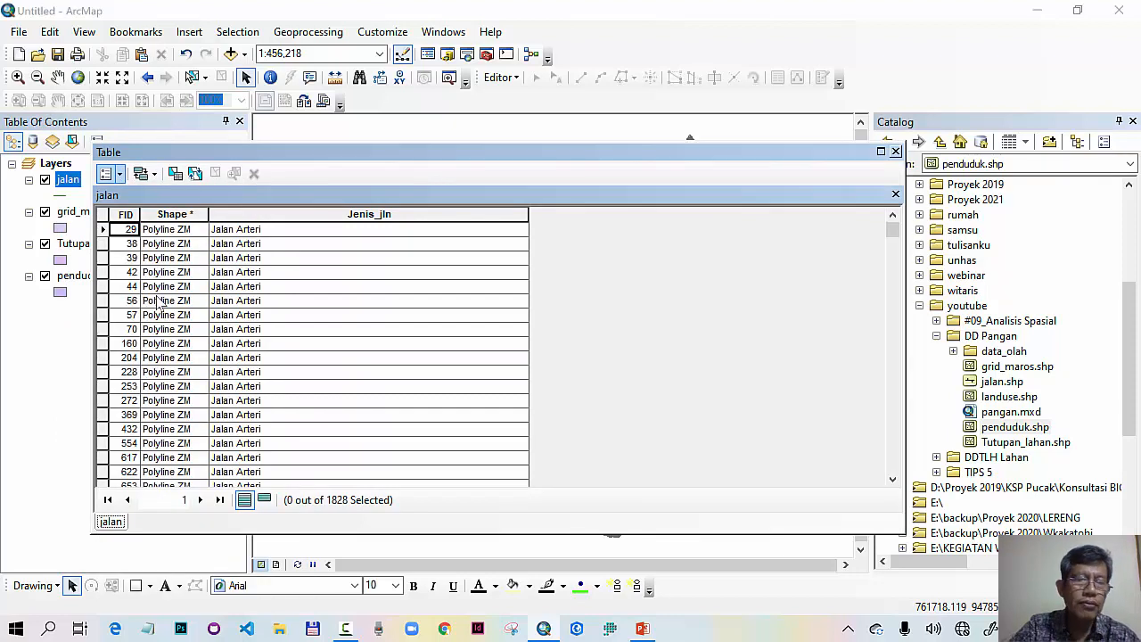
pyautogui.write('Bbt_jalan')
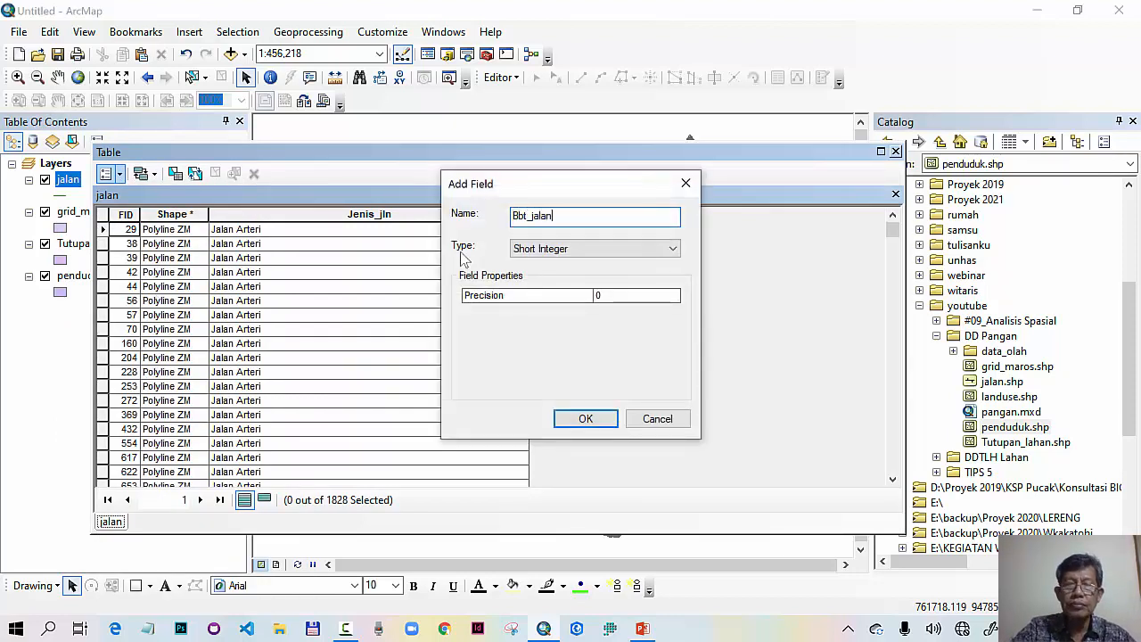
pyautogui.click(594, 252)
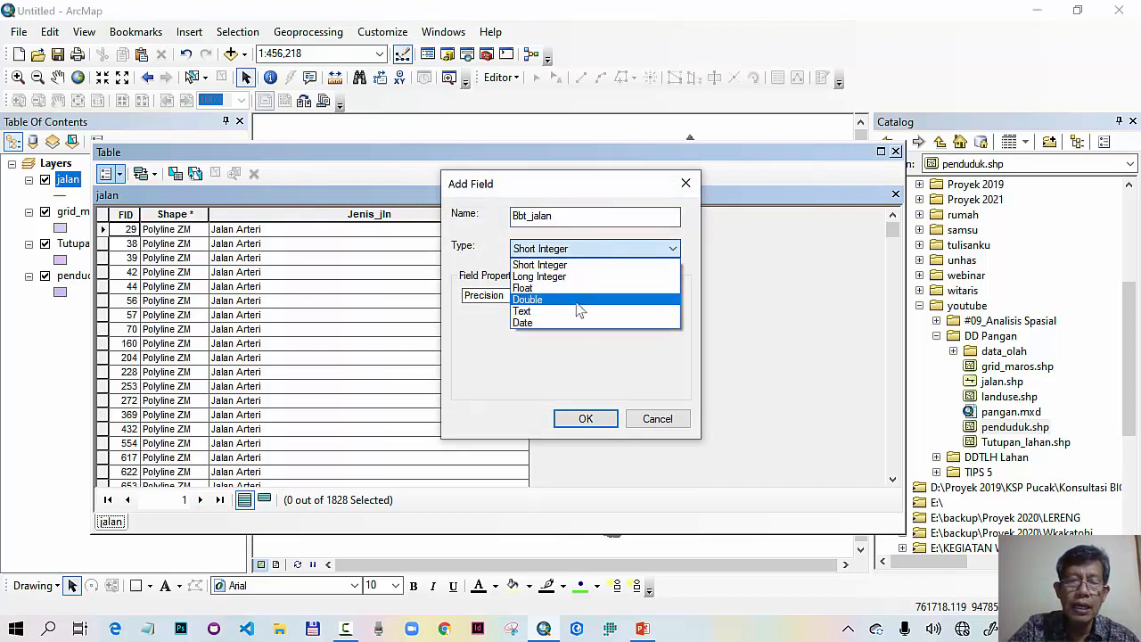
pyautogui.click(579, 287)
pyautogui.click(608, 298)
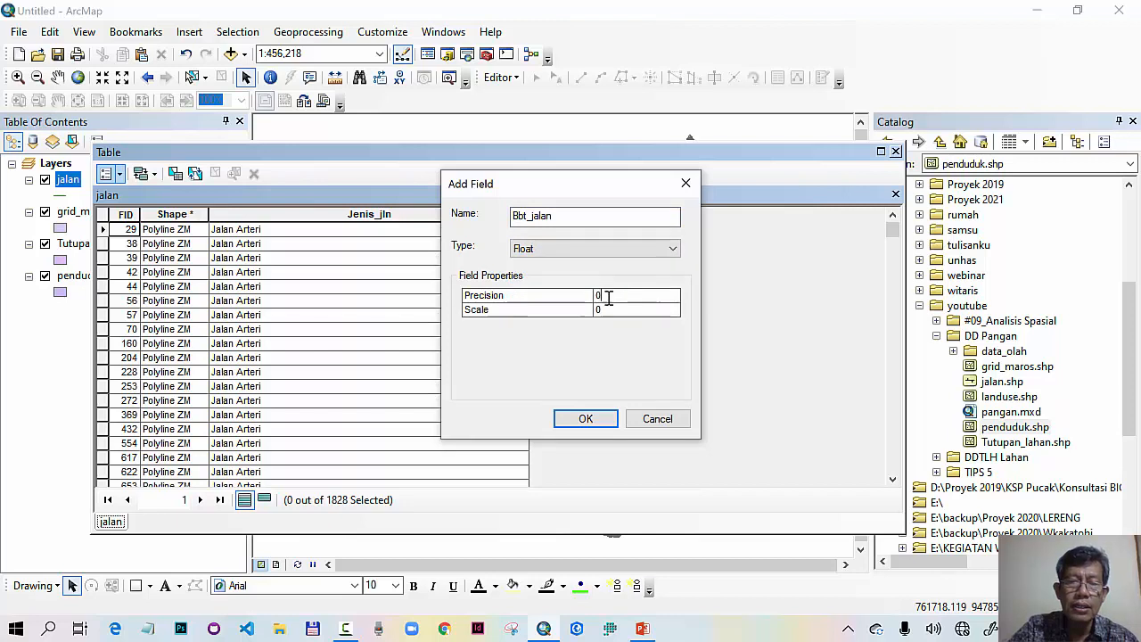
pyautogui.write('5')
pyautogui.click(611, 309)
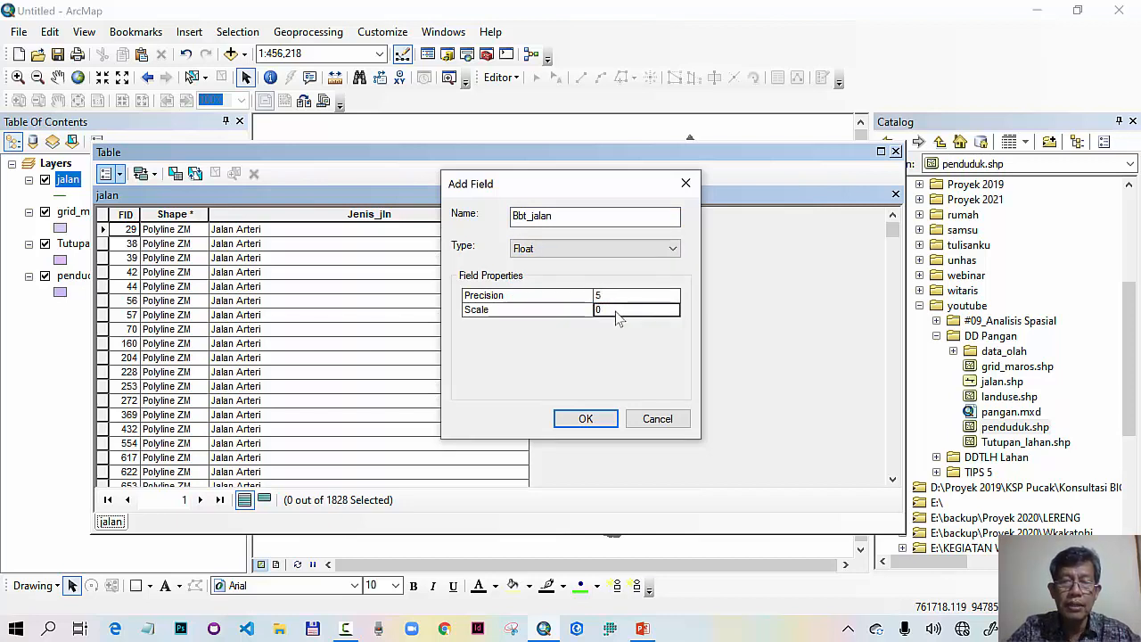
pyautogui.click(586, 419)
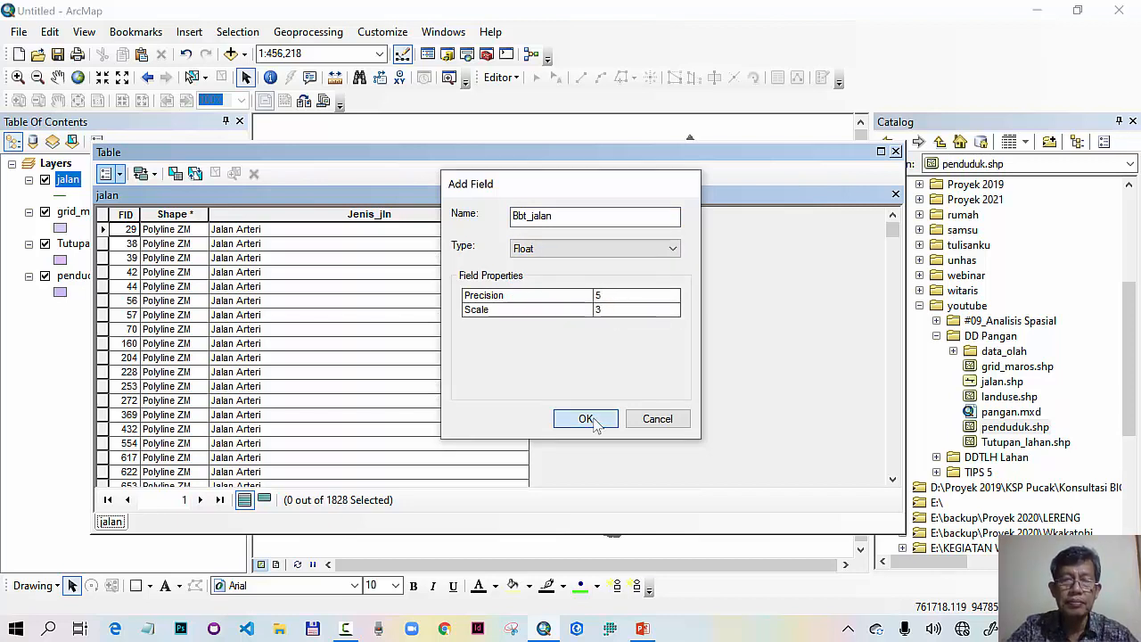
# - Select the jalan records by attributes where "Jenis_jln" = 'Jalan Arteri'
pyautogui.click(107, 173)
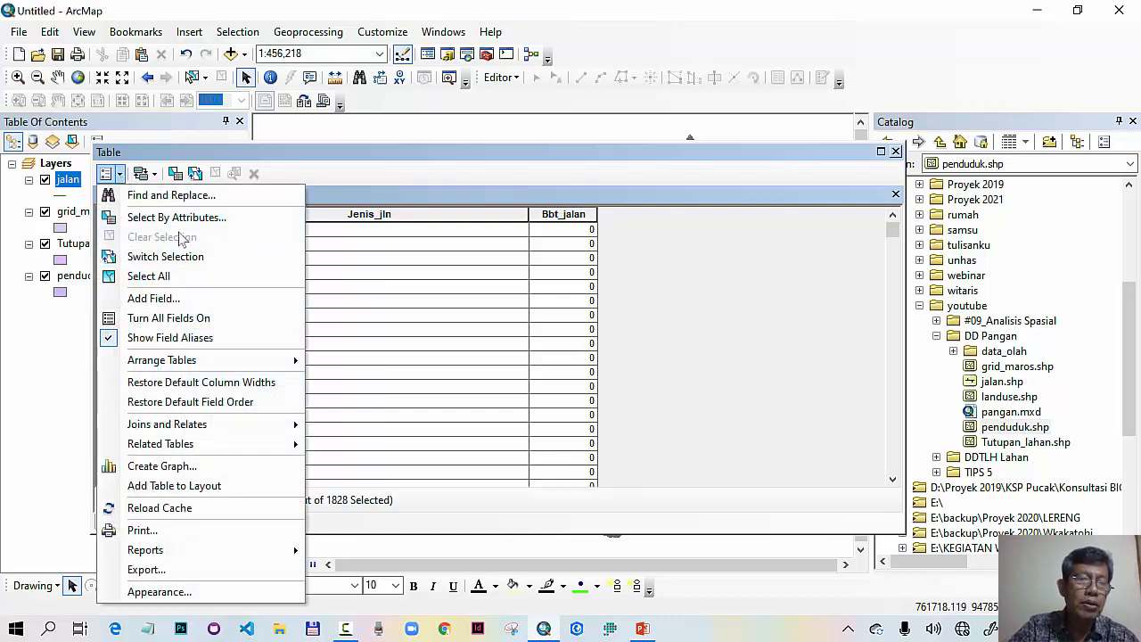
pyautogui.click(176, 218)
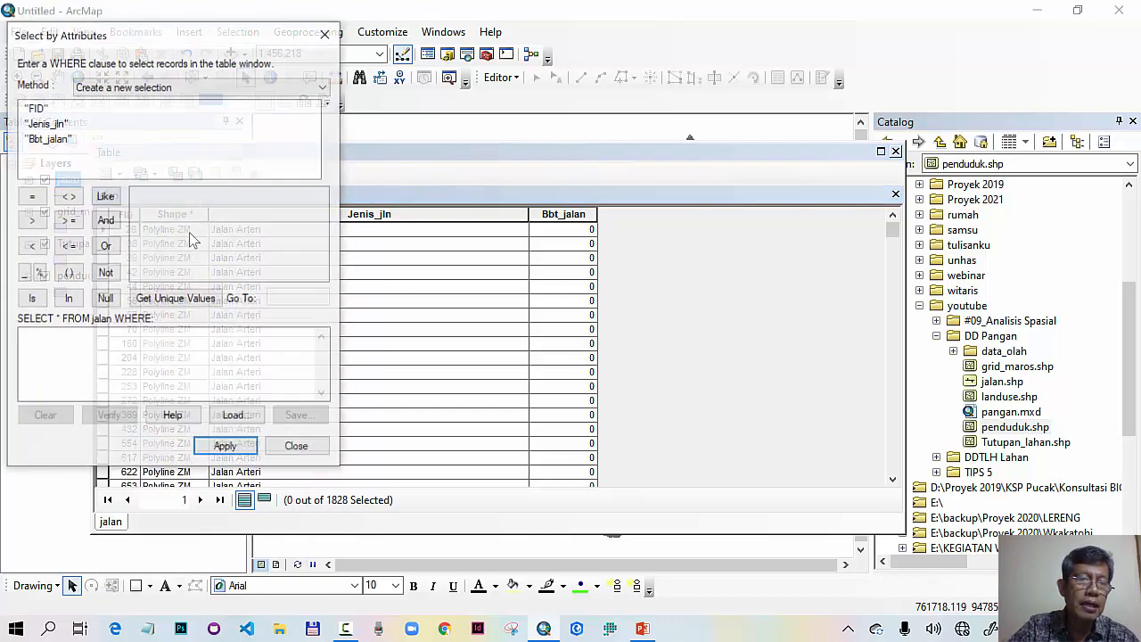
pyautogui.doubleClick(56, 127)
pyautogui.click(32, 197)
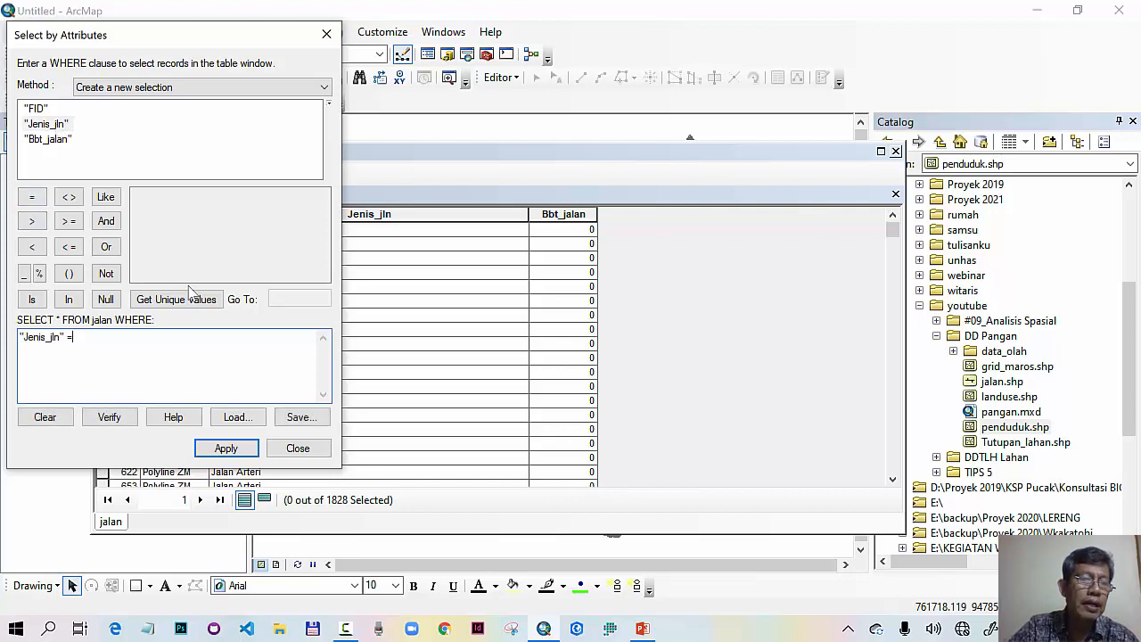
pyautogui.click(190, 302)
pyautogui.doubleClick(172, 198)
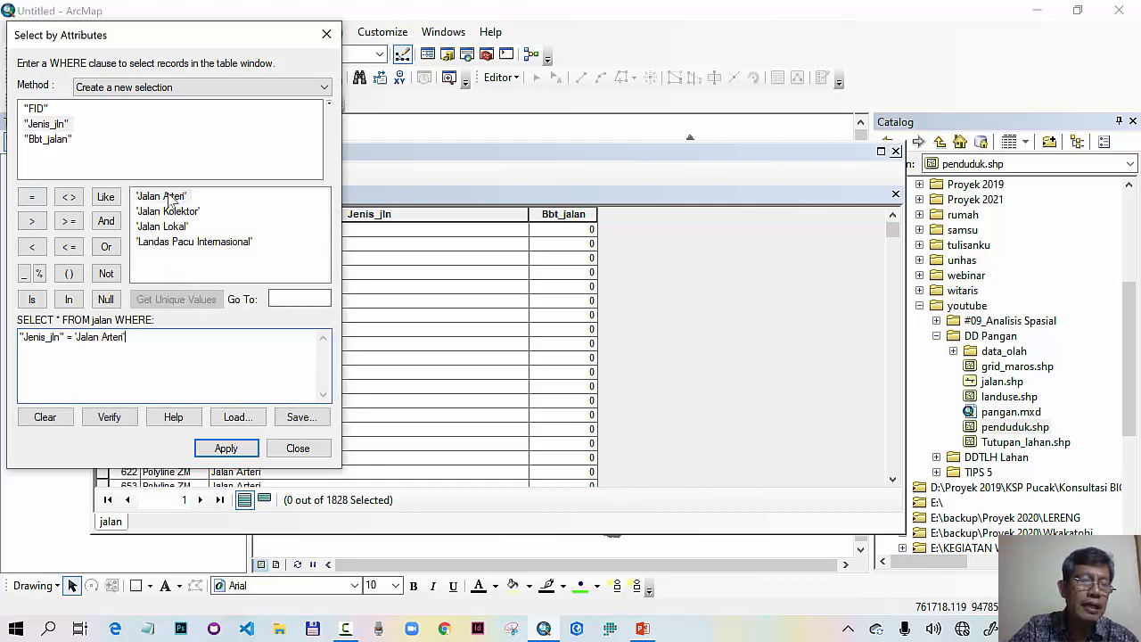
pyautogui.click(225, 448)
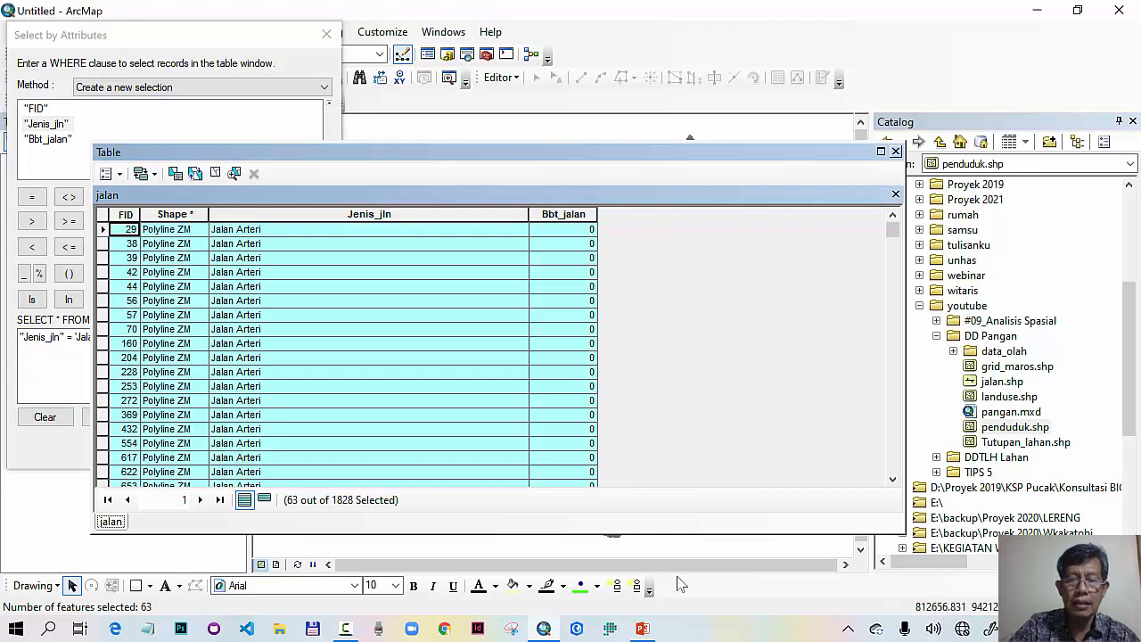
# - Check the Jalan Arteri weight on the PowerPoint slide and set Bbt_jalan to 0.095 for the selected records with the Field Calculator
pyautogui.click(642, 630)
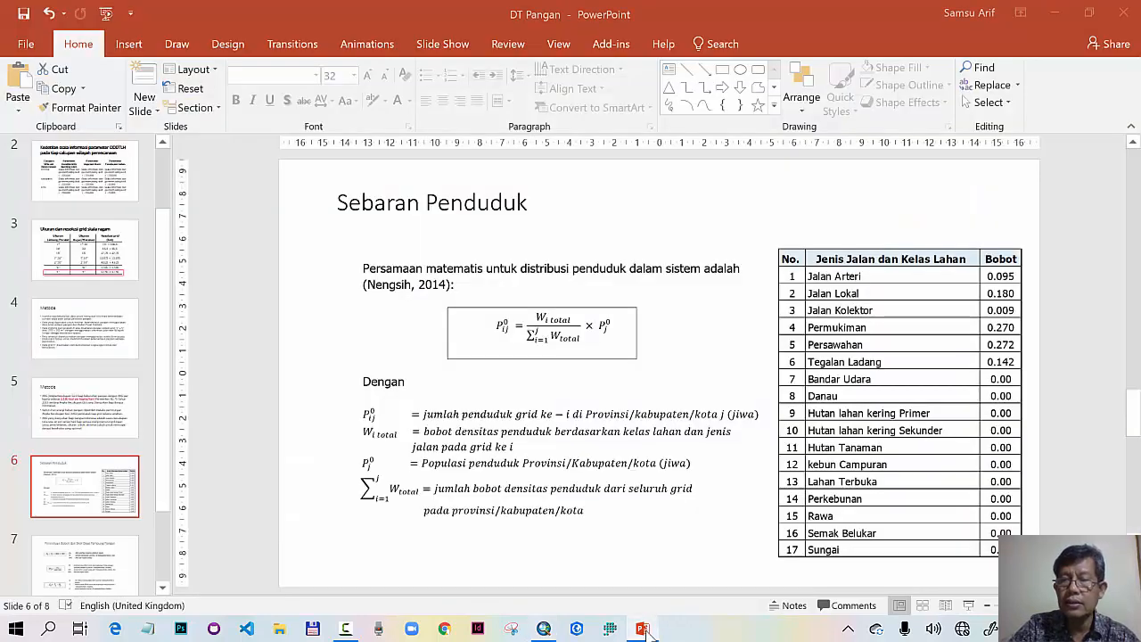
pyautogui.click(643, 630)
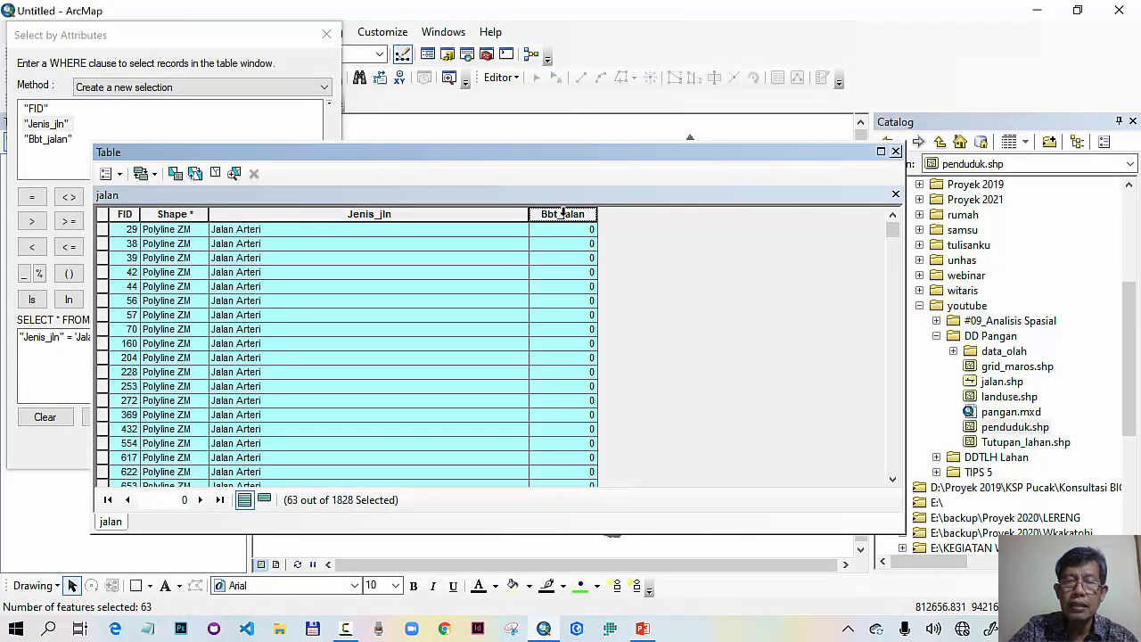
pyautogui.rightClick(564, 215)
pyautogui.click(606, 324)
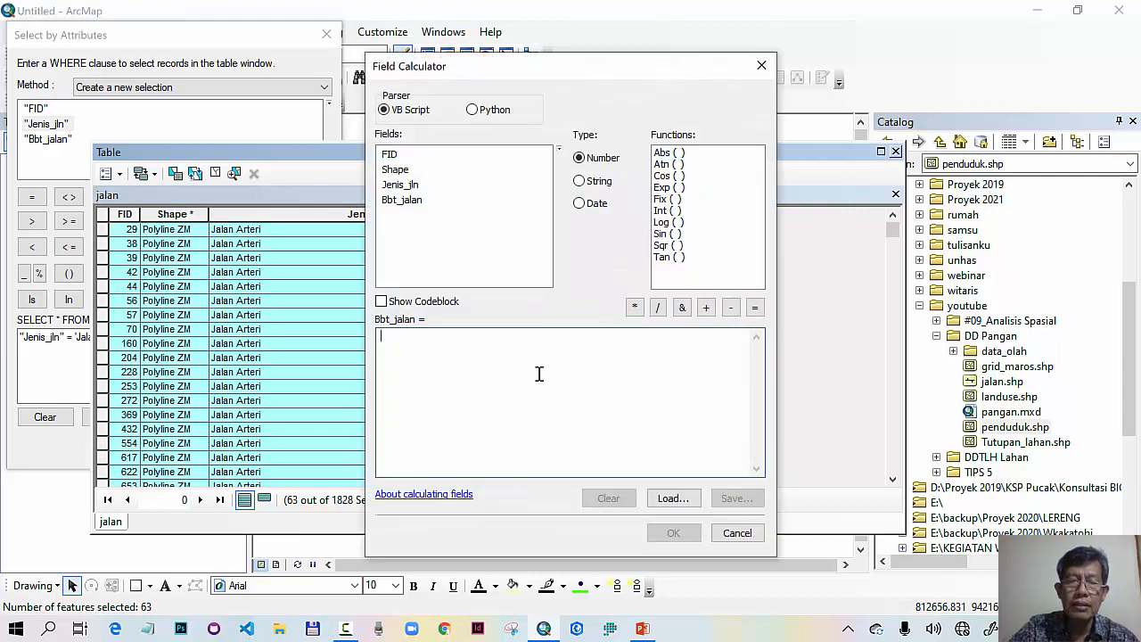
pyautogui.write('0.095')
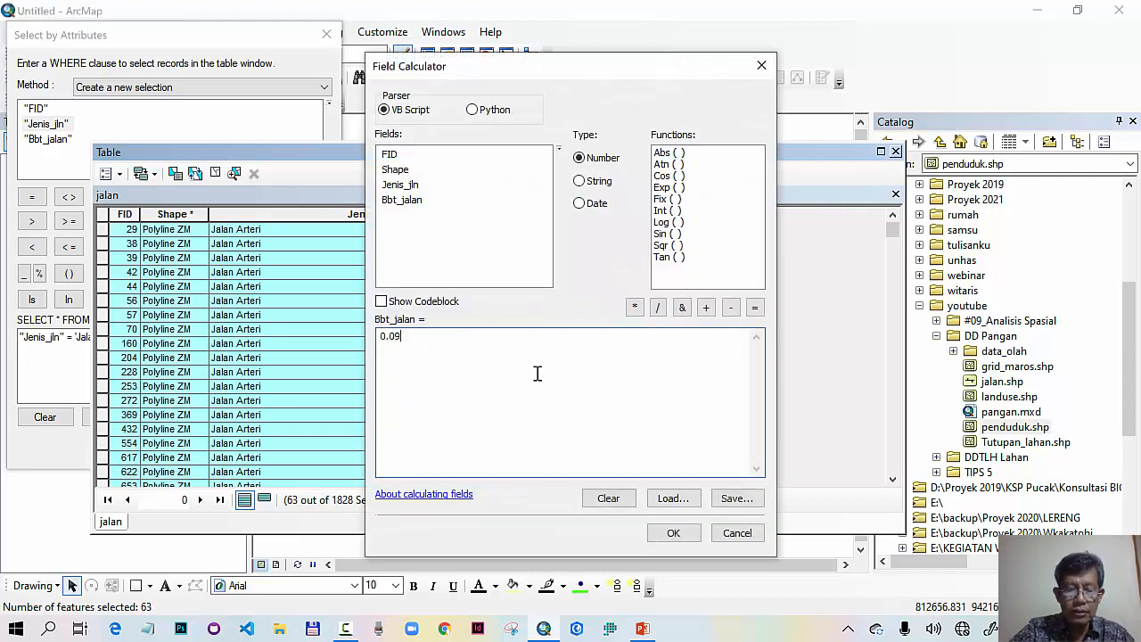
pyautogui.click(674, 533)
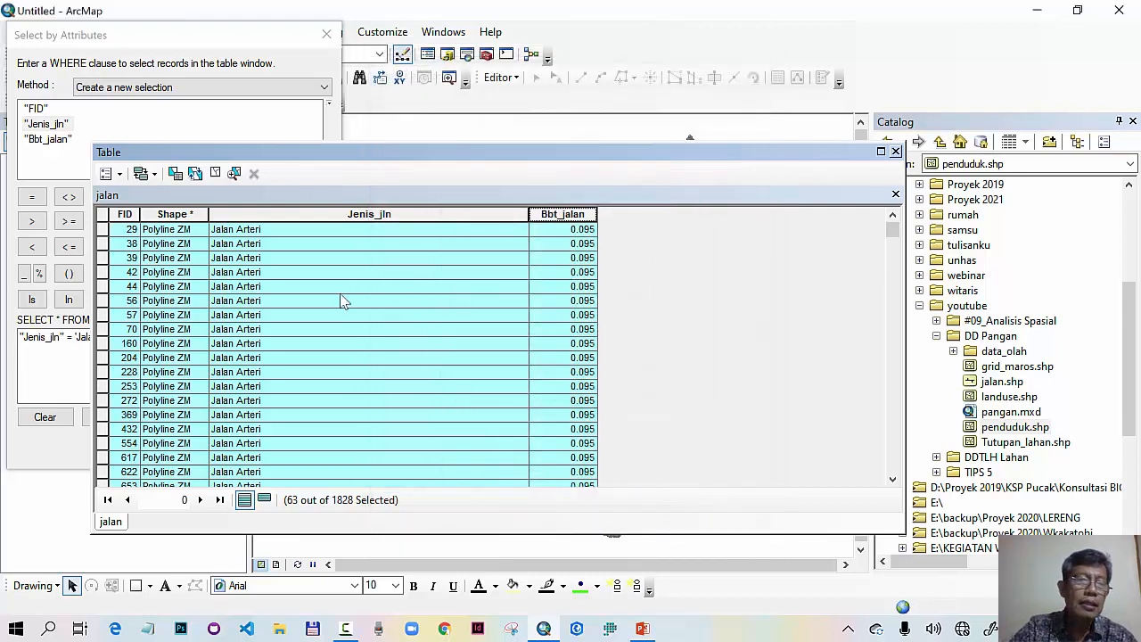
# - Move the table clear of the query dialog and select the records where "Jenis_jln" = 'Jalan Kolektor' instead
pyautogui.moveTo(269, 149); pyautogui.dragTo(472, 130)
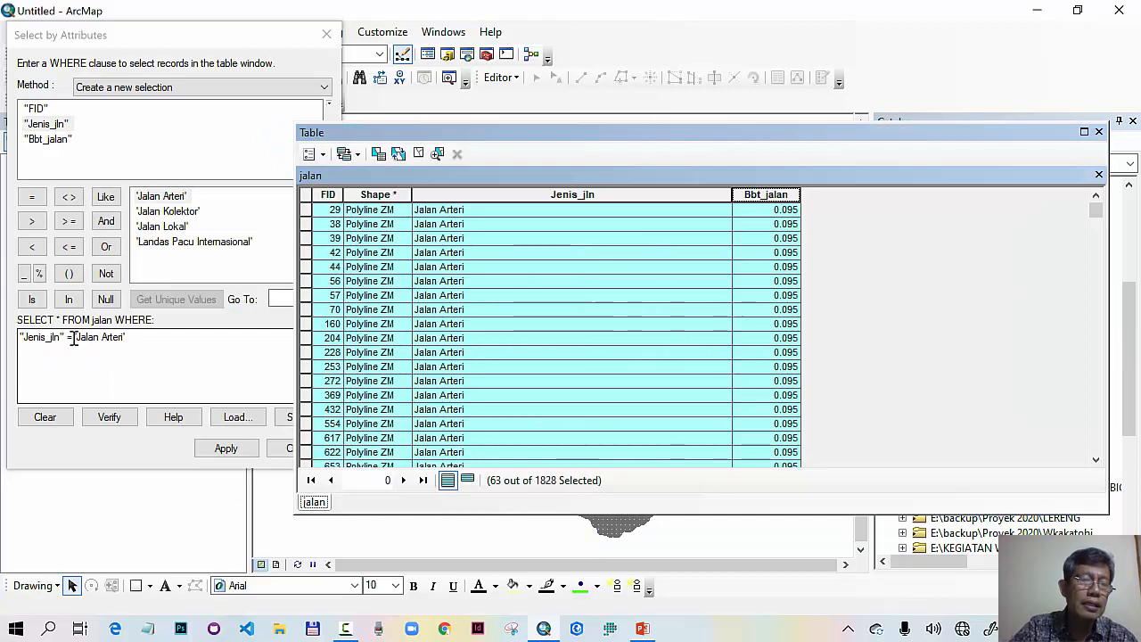
pyautogui.moveTo(75, 337); pyautogui.dragTo(128, 337)
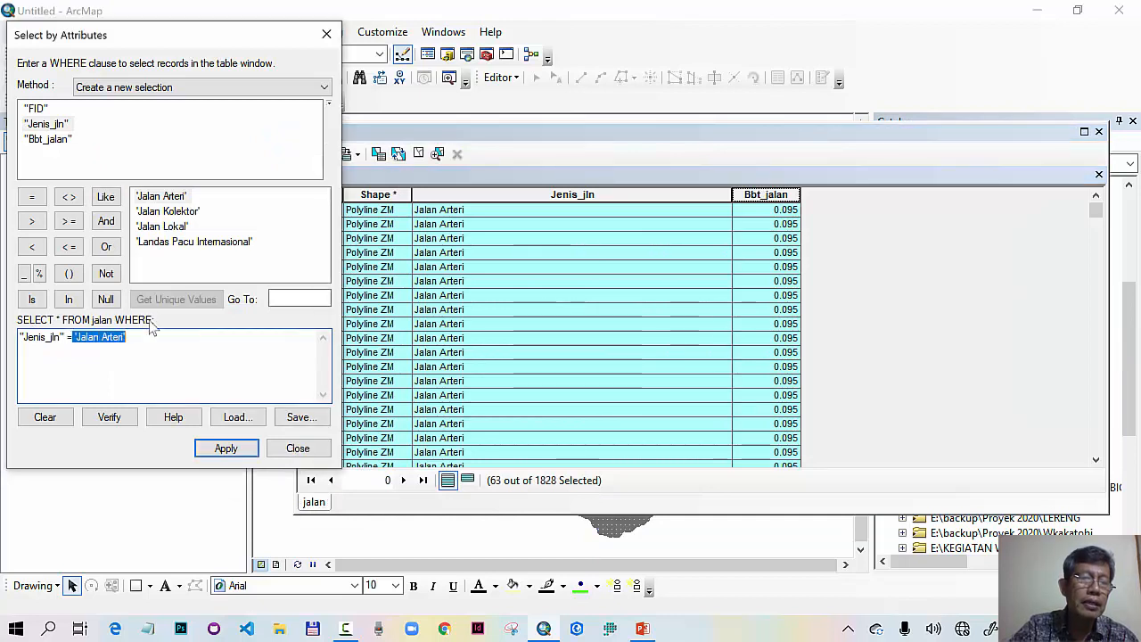
pyautogui.doubleClick(192, 214)
pyautogui.click(221, 448)
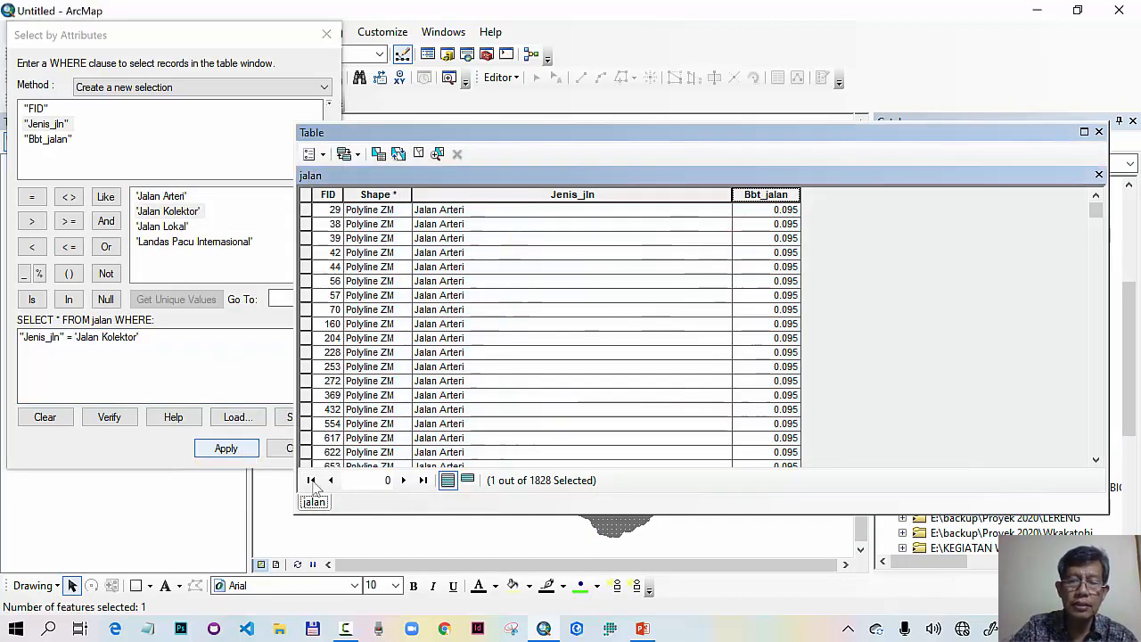
# - Check the Jalan Kolektor weight on the PowerPoint slide and set Bbt_jalan to 0.009 for the selected records with the Field Calculator
pyautogui.click(638, 634)
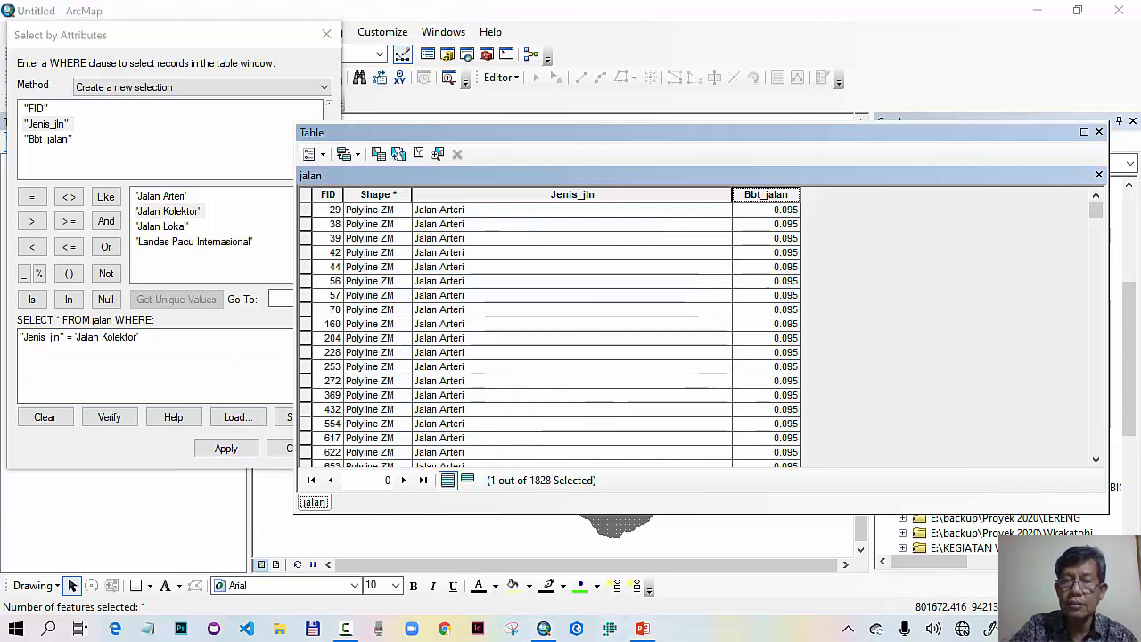
pyautogui.click(644, 630)
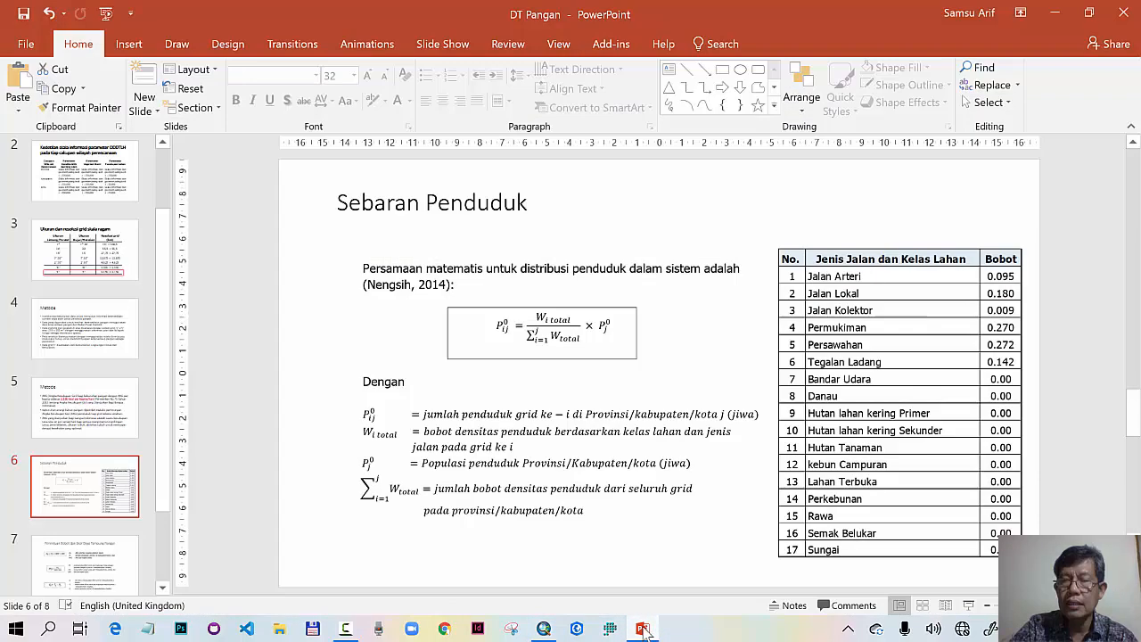
pyautogui.click(644, 630)
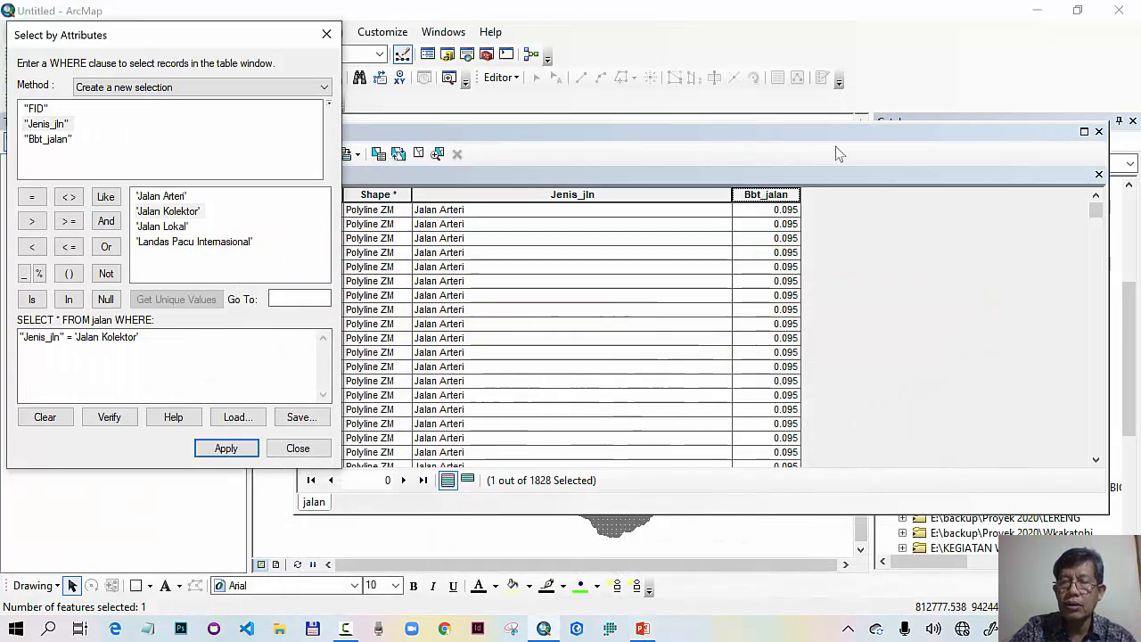
pyautogui.click(751, 195)
pyautogui.rightClick(751, 194)
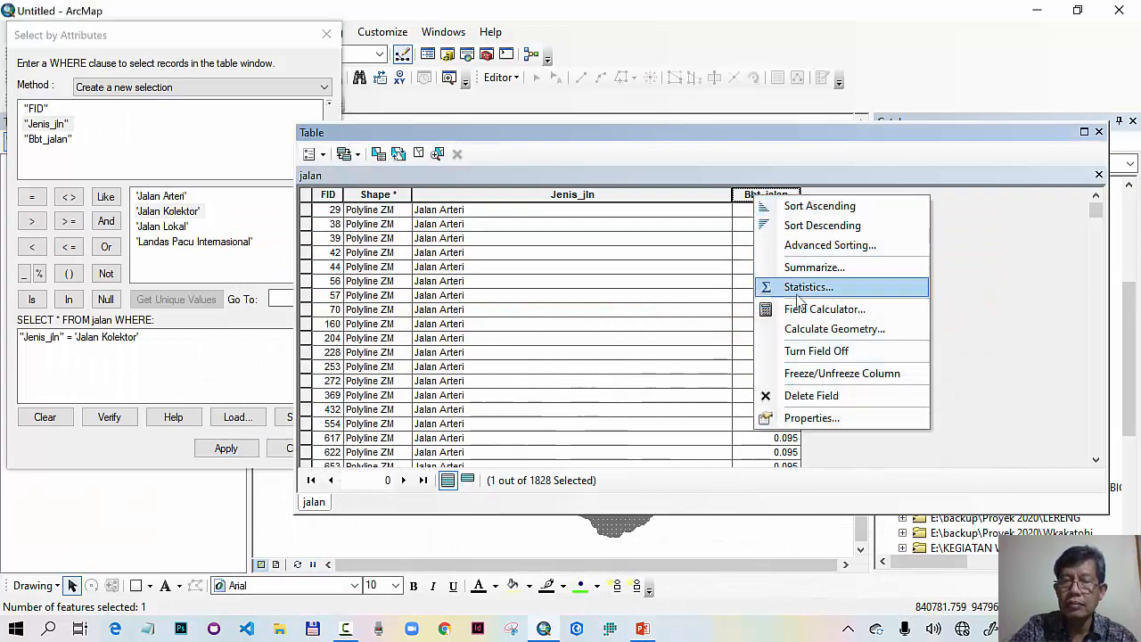
pyautogui.click(802, 309)
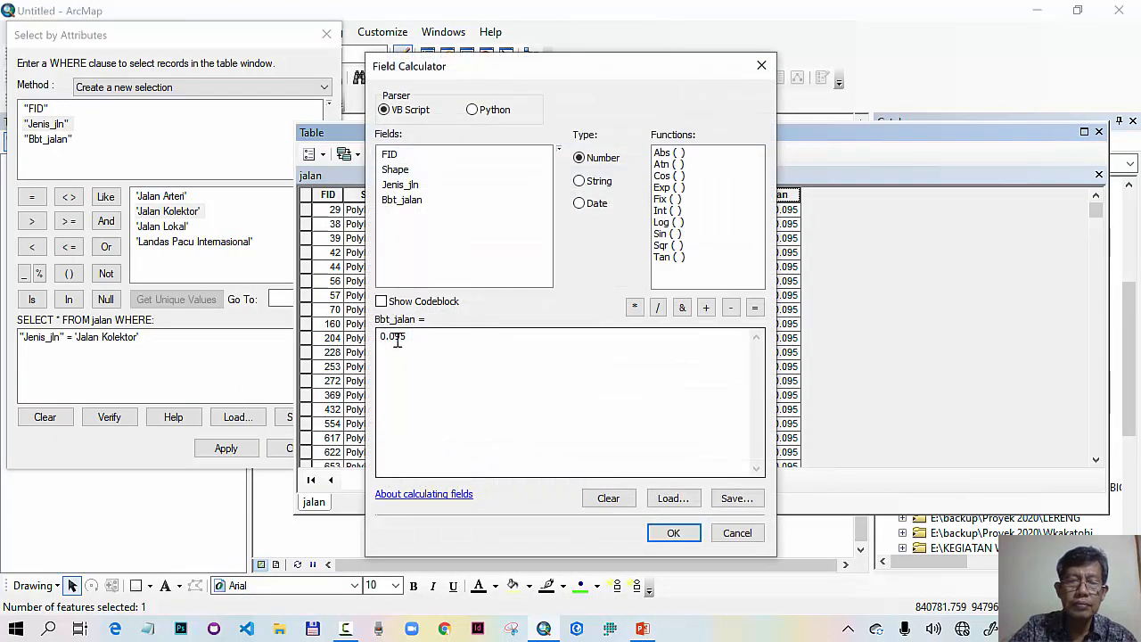
pyautogui.moveTo(397, 337); pyautogui.dragTo(420, 337)
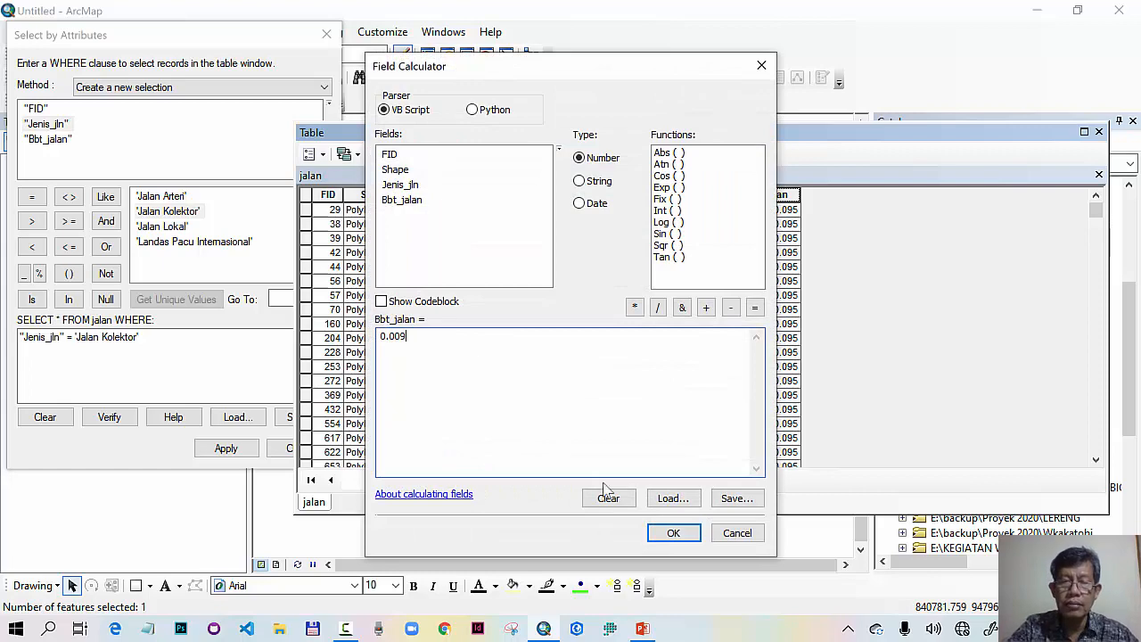
pyautogui.write('09')
pyautogui.click(673, 533)
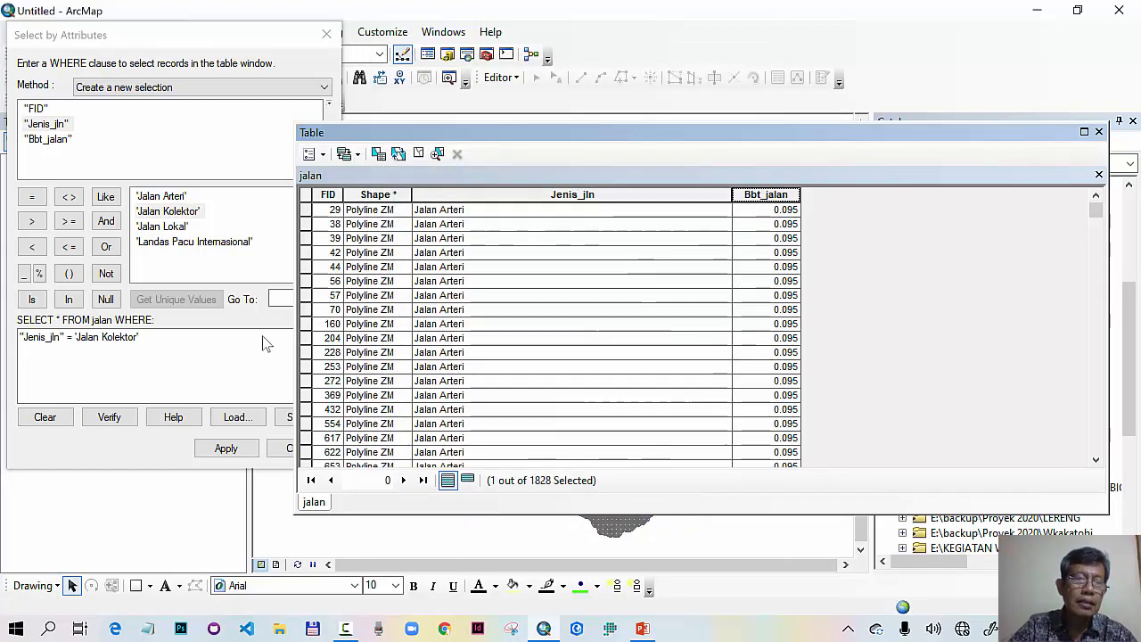
# - Change the attribute query to "Jenis_jln" = 'Jalan Lokal' and select the matching jalan records
pyautogui.click(76, 339)
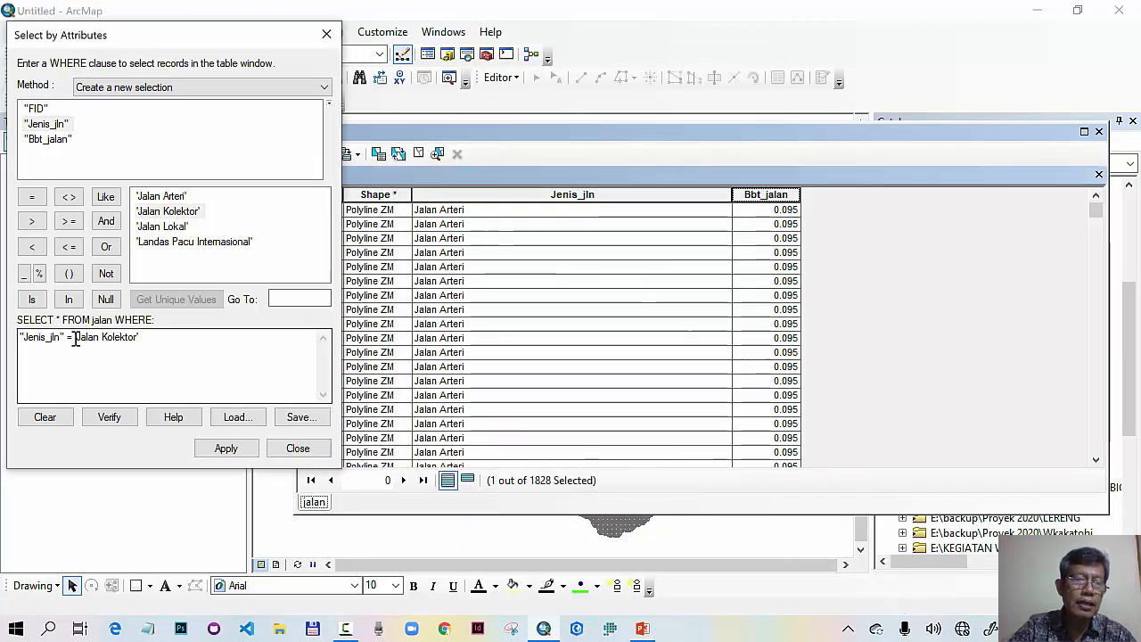
pyautogui.moveTo(76, 339); pyautogui.dragTo(140, 337)
pyautogui.doubleClick(183, 228)
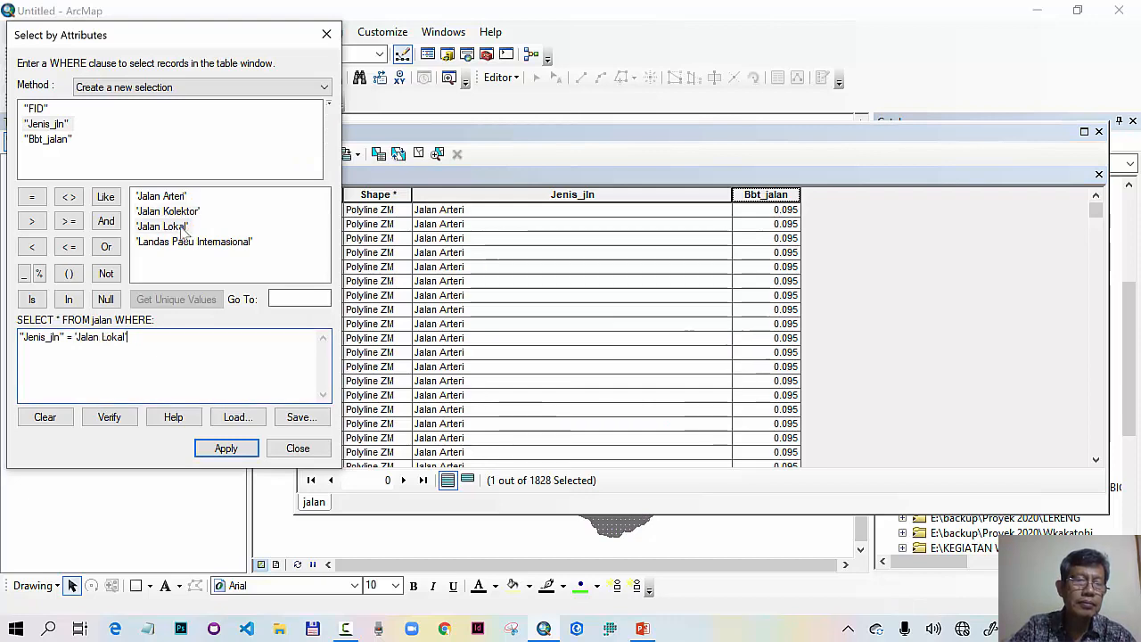
pyautogui.click(224, 446)
# - Check the Jalan Lokal weight on the PowerPoint slide and set Bbt_jalan to 0.180 for the selected records with the Field Calculator
pyautogui.click(642, 628)
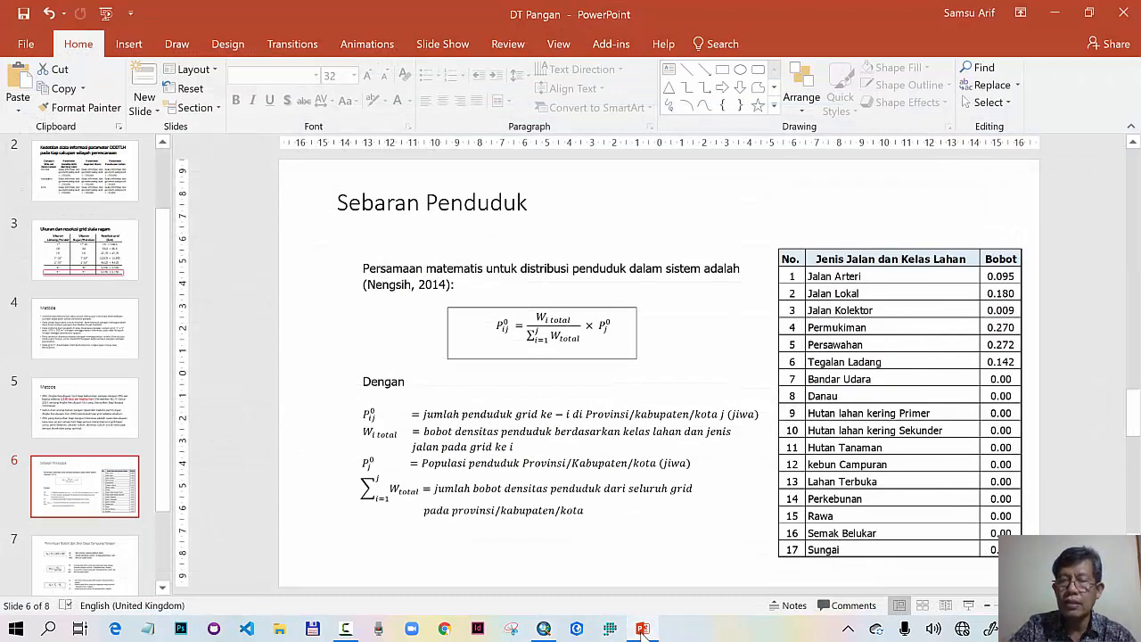
pyautogui.click(642, 628)
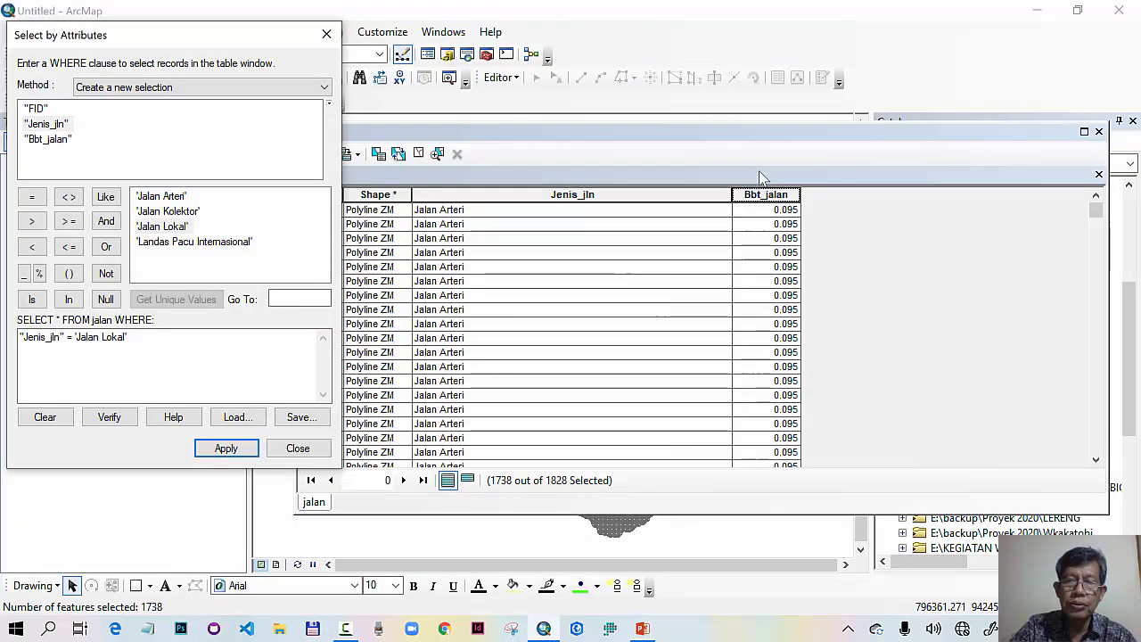
pyautogui.rightClick(763, 194)
pyautogui.click(822, 309)
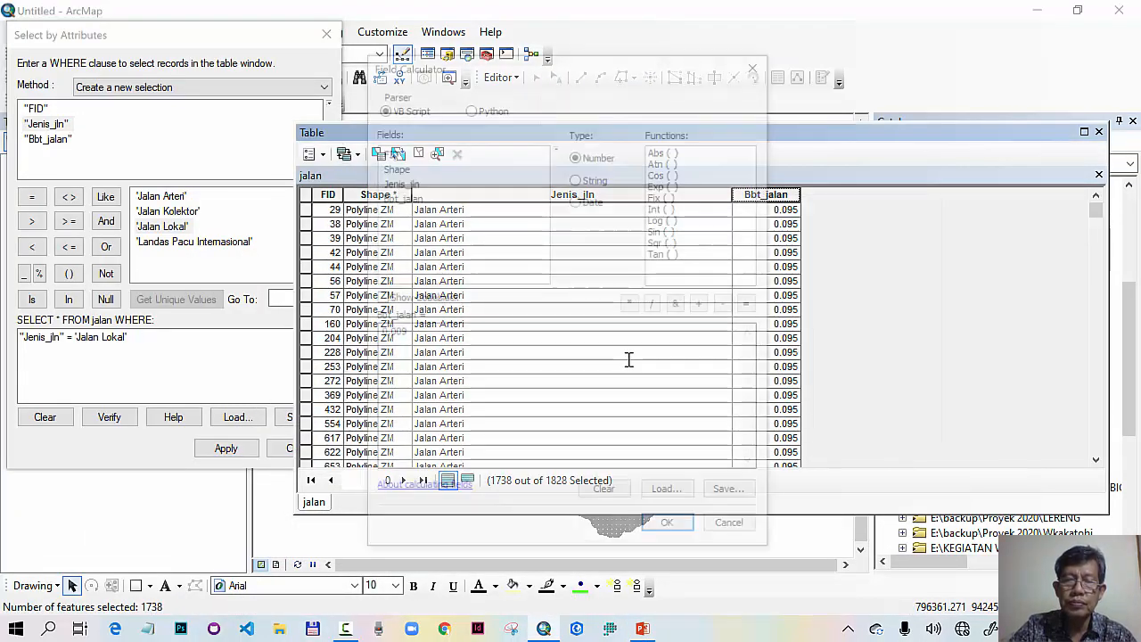
pyautogui.moveTo(391, 336); pyautogui.dragTo(416, 337)
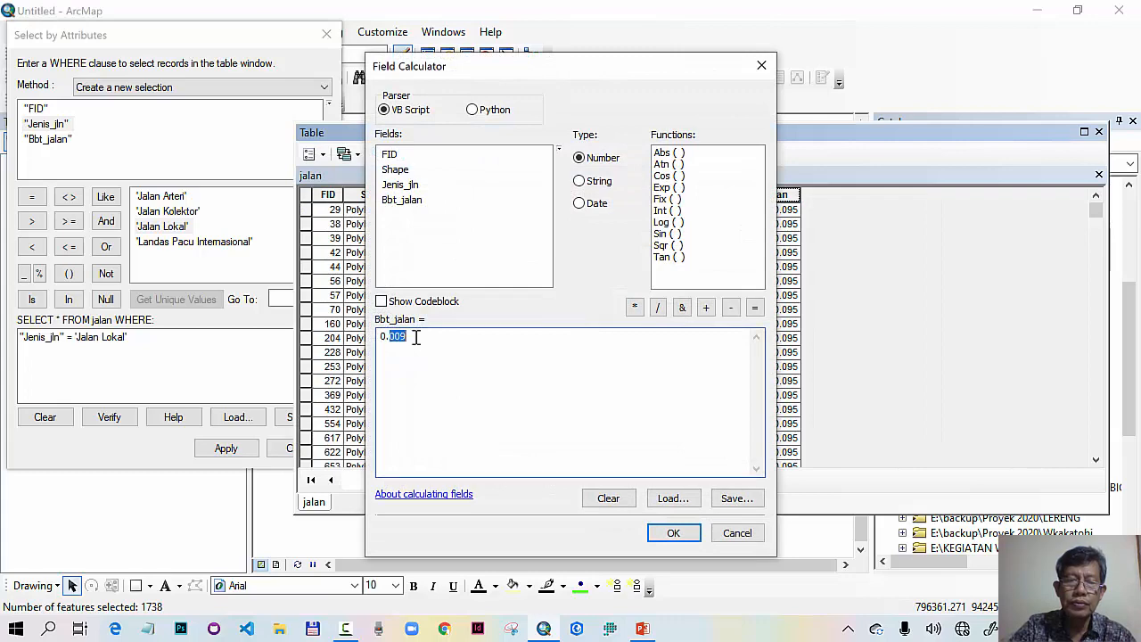
pyautogui.write('18')
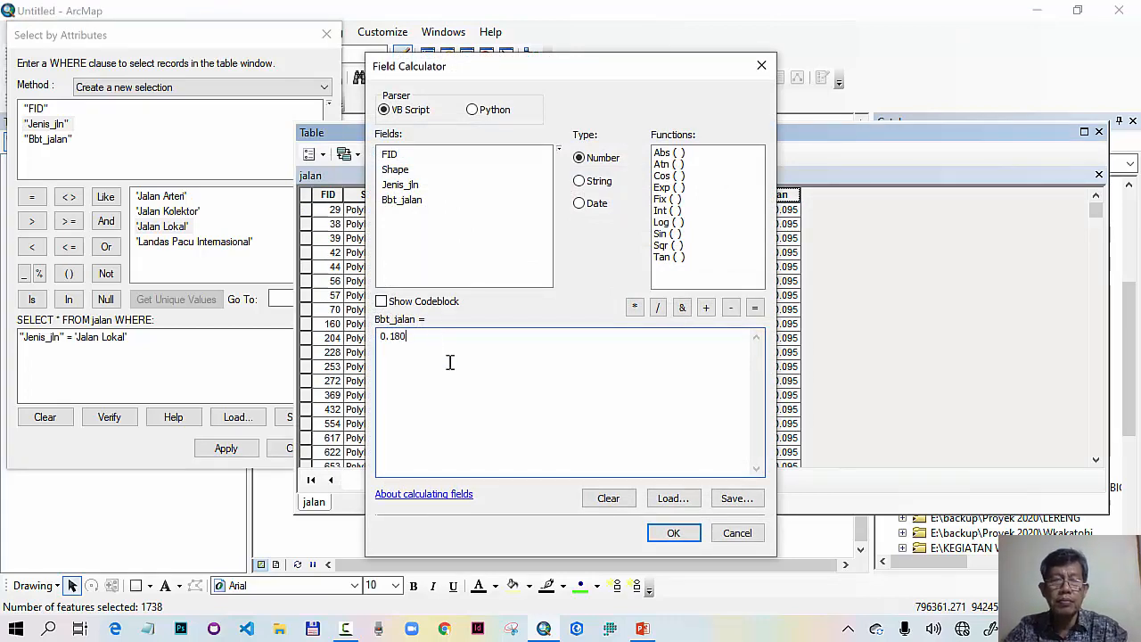
pyautogui.click(673, 533)
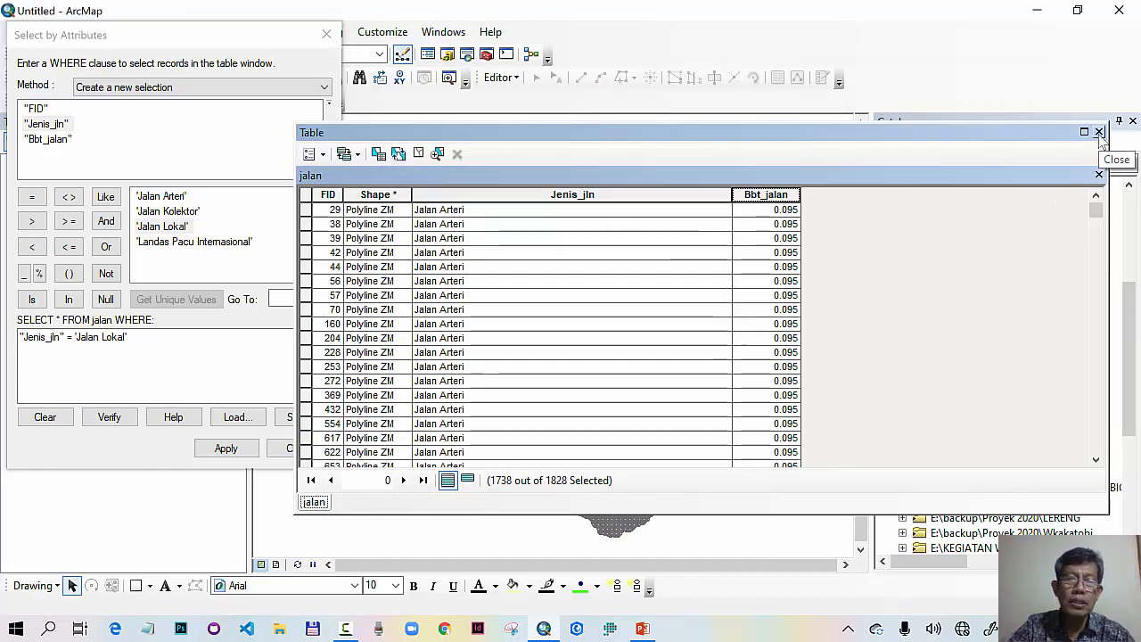
# - Close the jalan attribute table and clear the selected road features on the map
pyautogui.click(1100, 132)
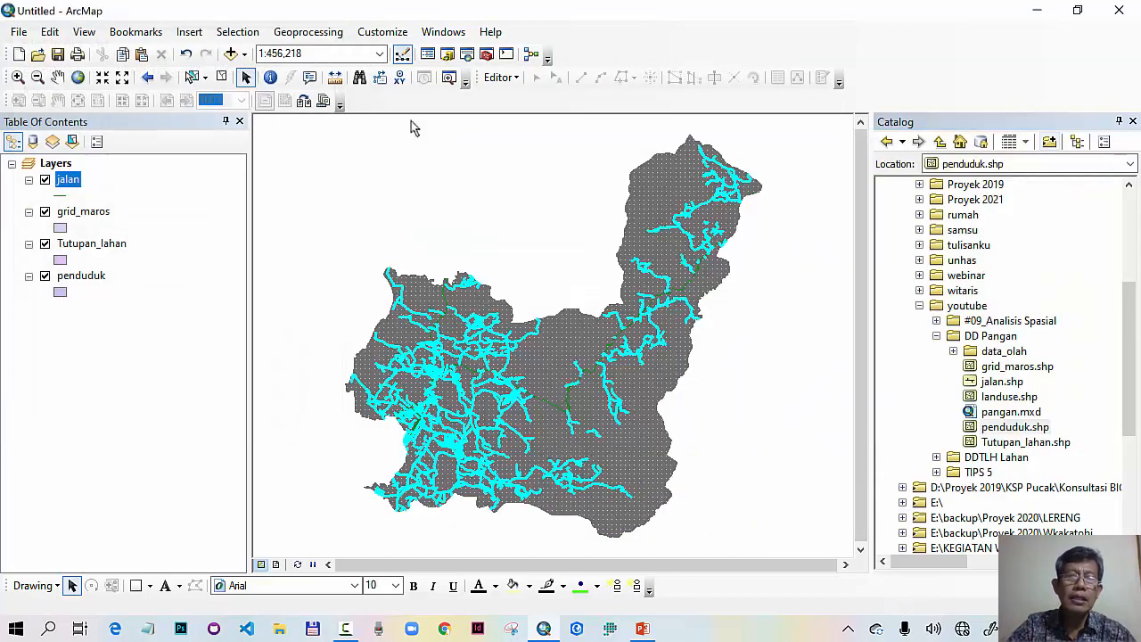
pyautogui.click(222, 79)
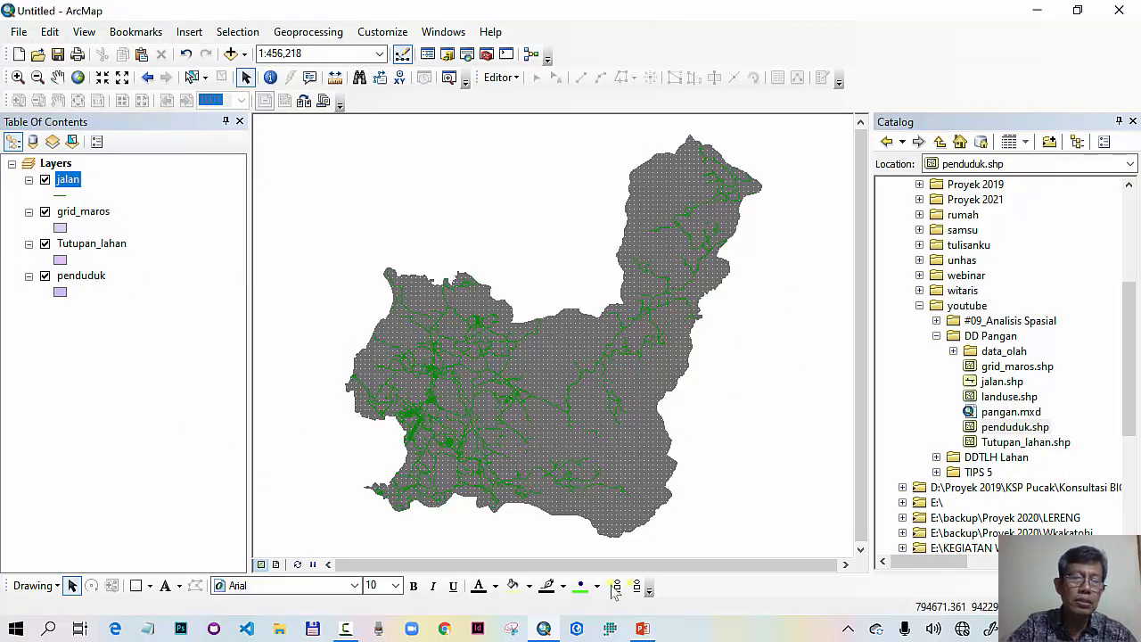
pyautogui.click(106, 246)
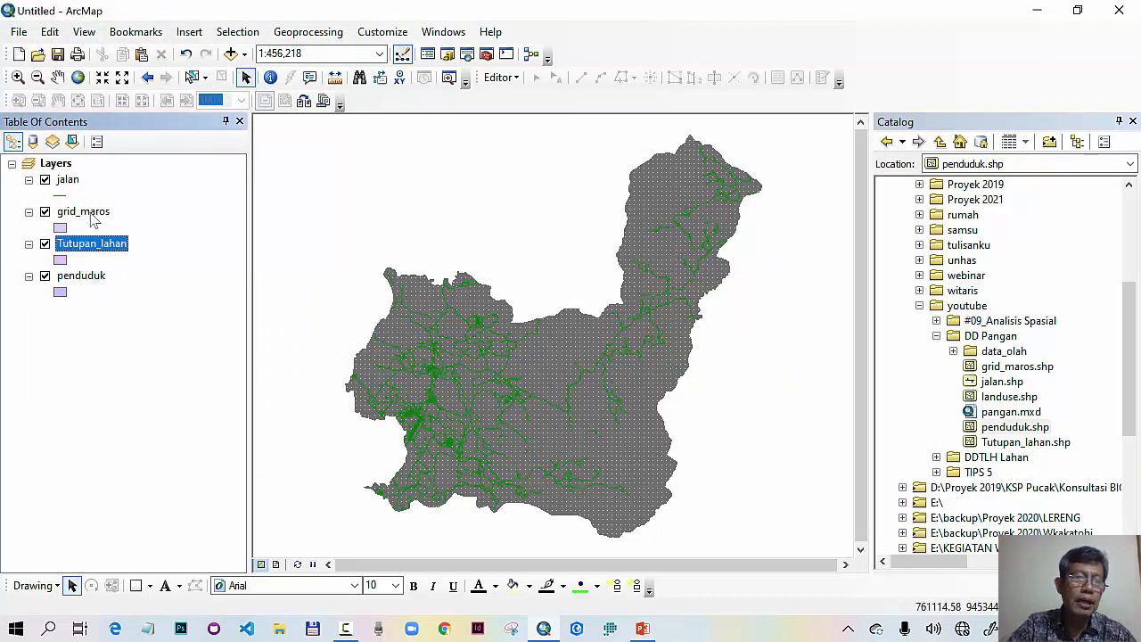
pyautogui.click(70, 181)
pyautogui.click(71, 182)
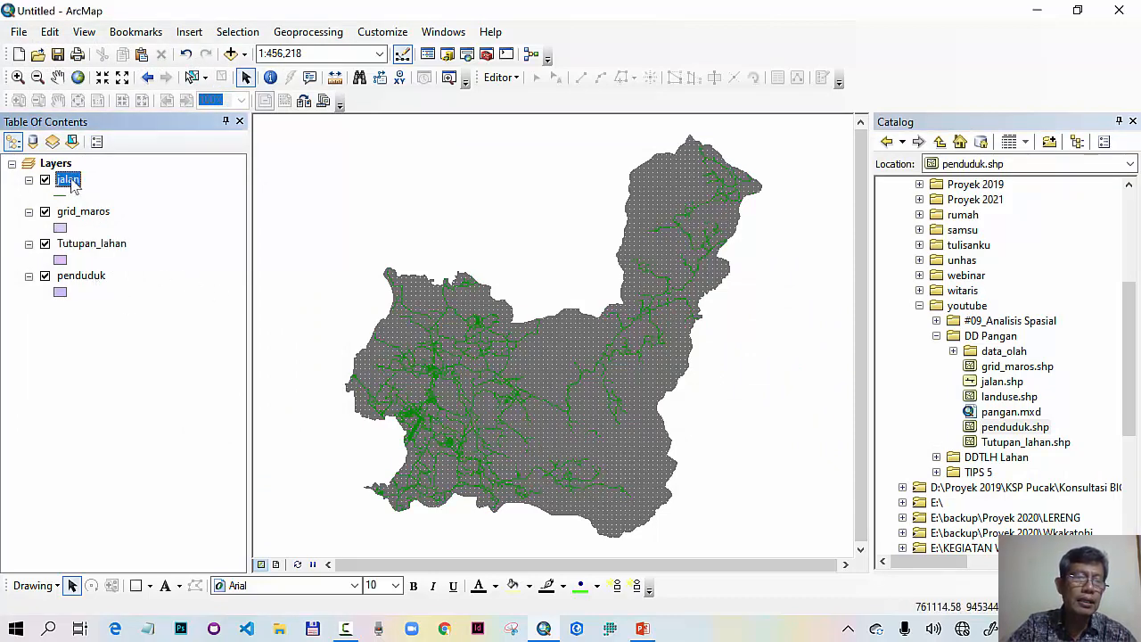
# - Examine the fields and records in the grid_maros layer's attribute table and close it
pyautogui.click(105, 216)
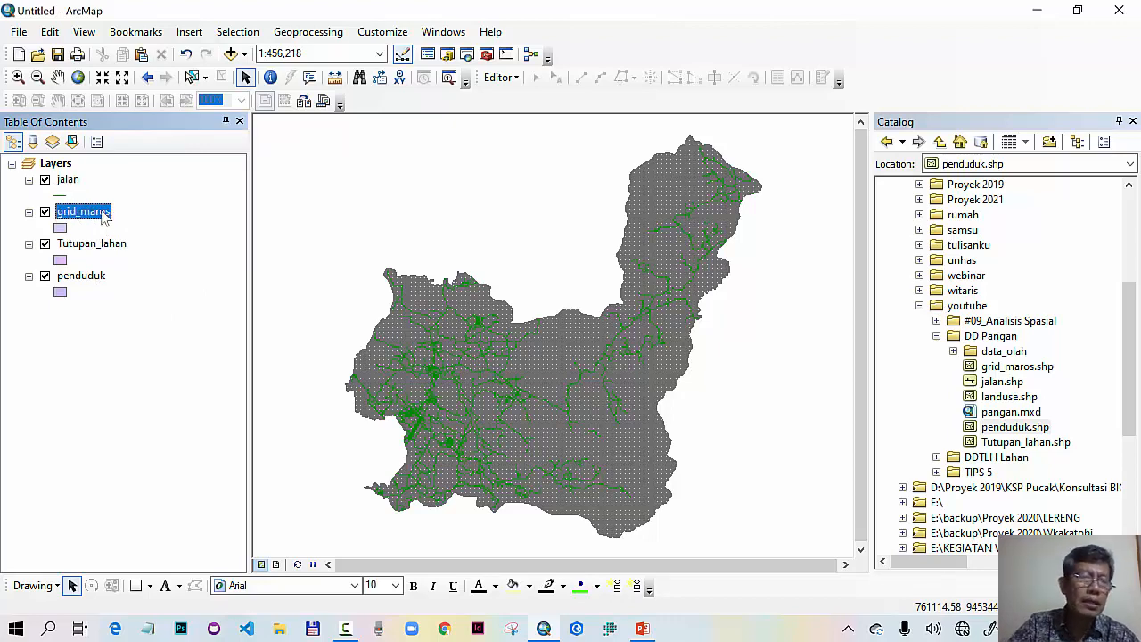
pyautogui.rightClick(106, 218)
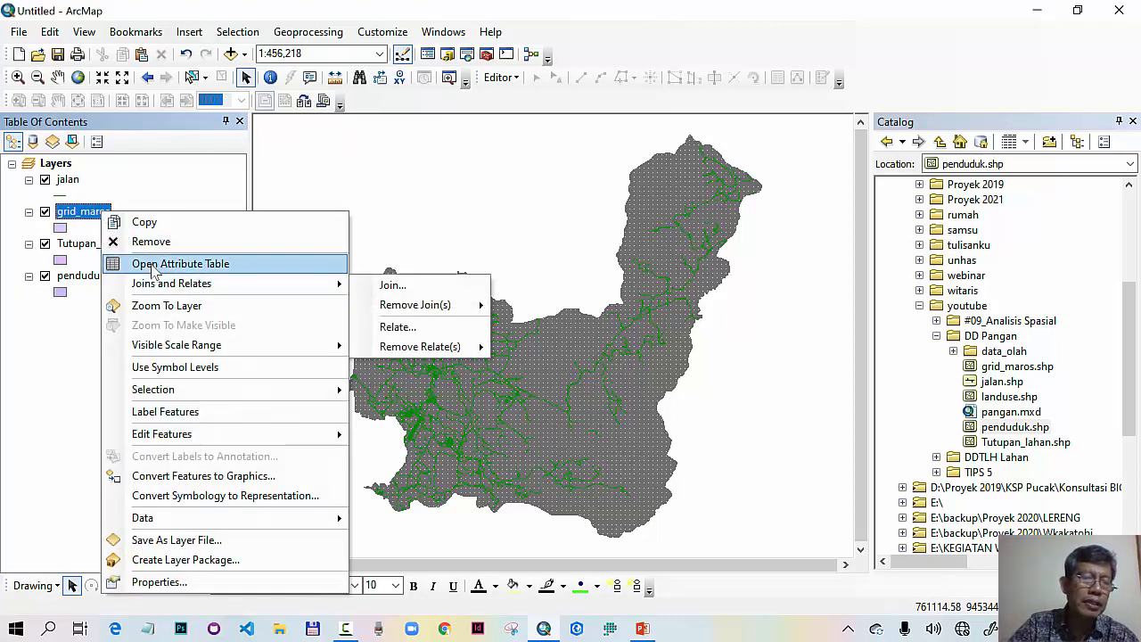
pyautogui.click(321, 260)
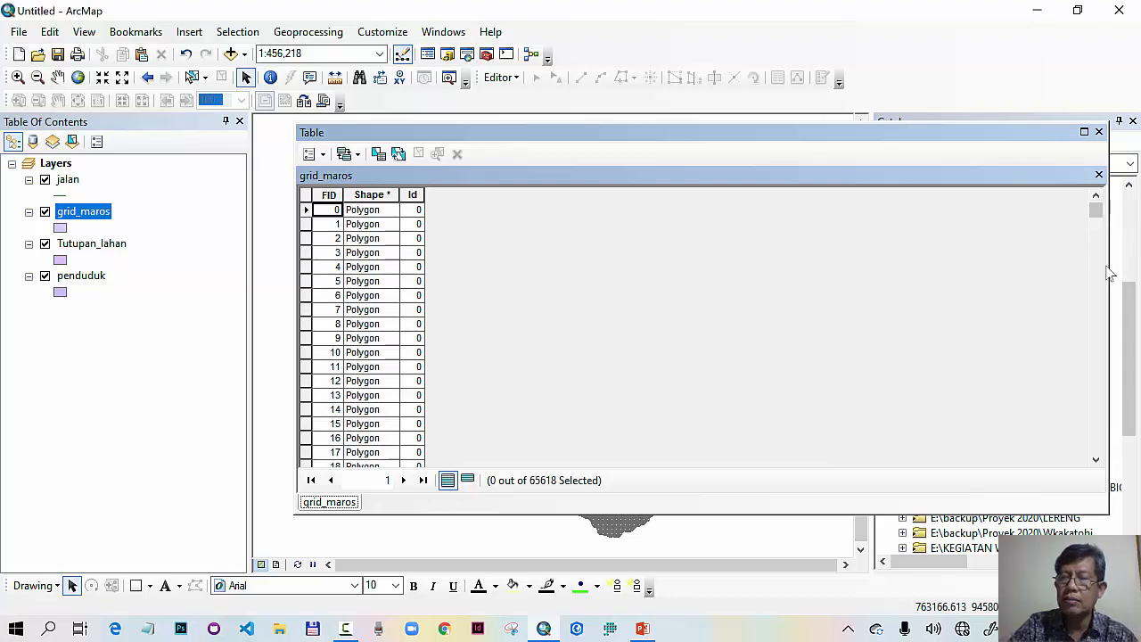
pyautogui.moveTo(1108, 267); pyautogui.dragTo(656, 267)
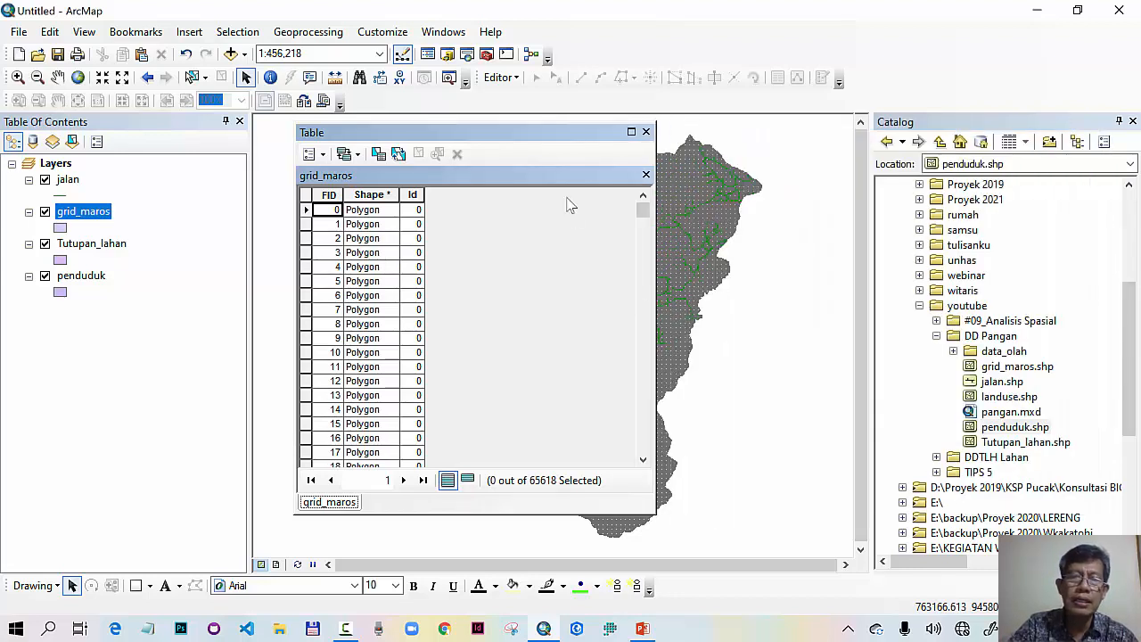
pyautogui.click(646, 132)
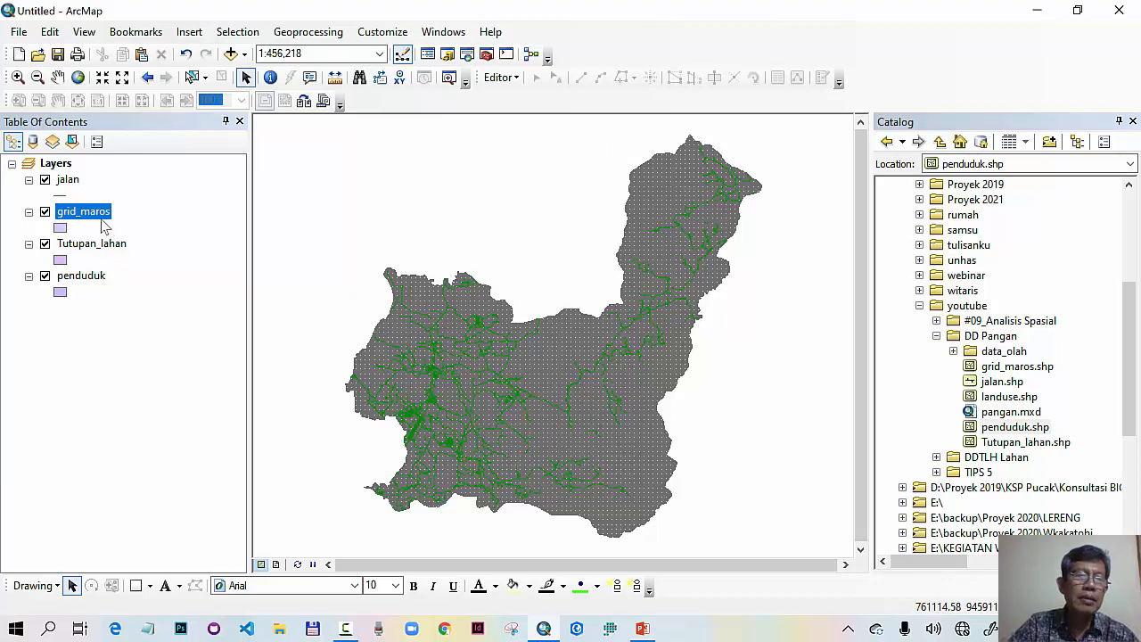
# - Measure the width of a grid_maros cell near the west coast and return to the full map extent
pyautogui.click(20, 79)
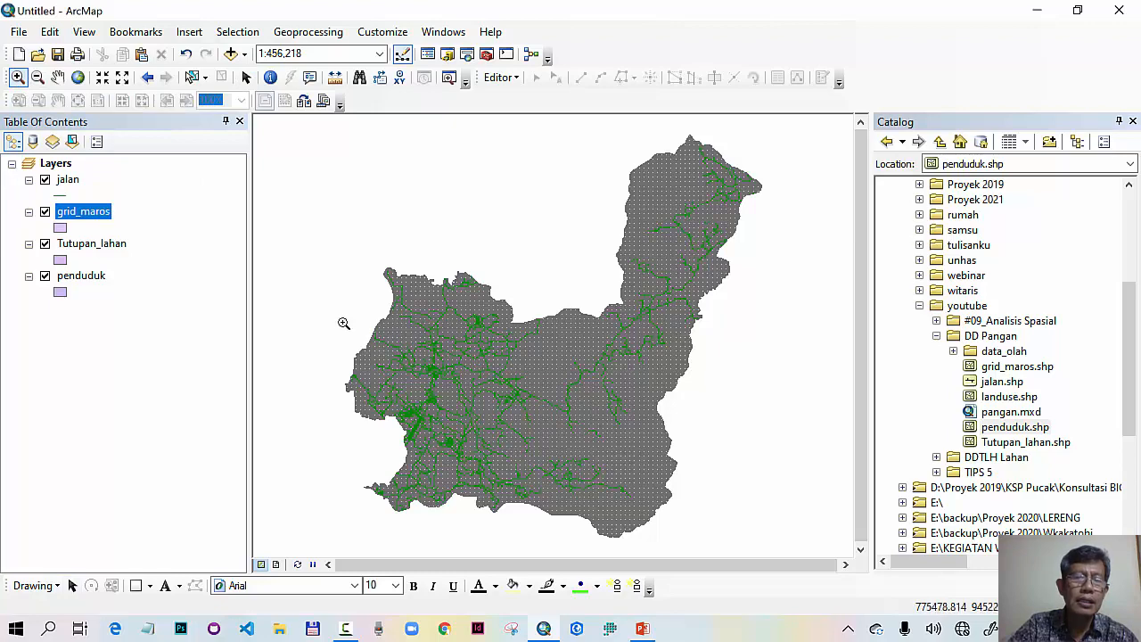
pyautogui.moveTo(338, 320); pyautogui.dragTo(458, 409)
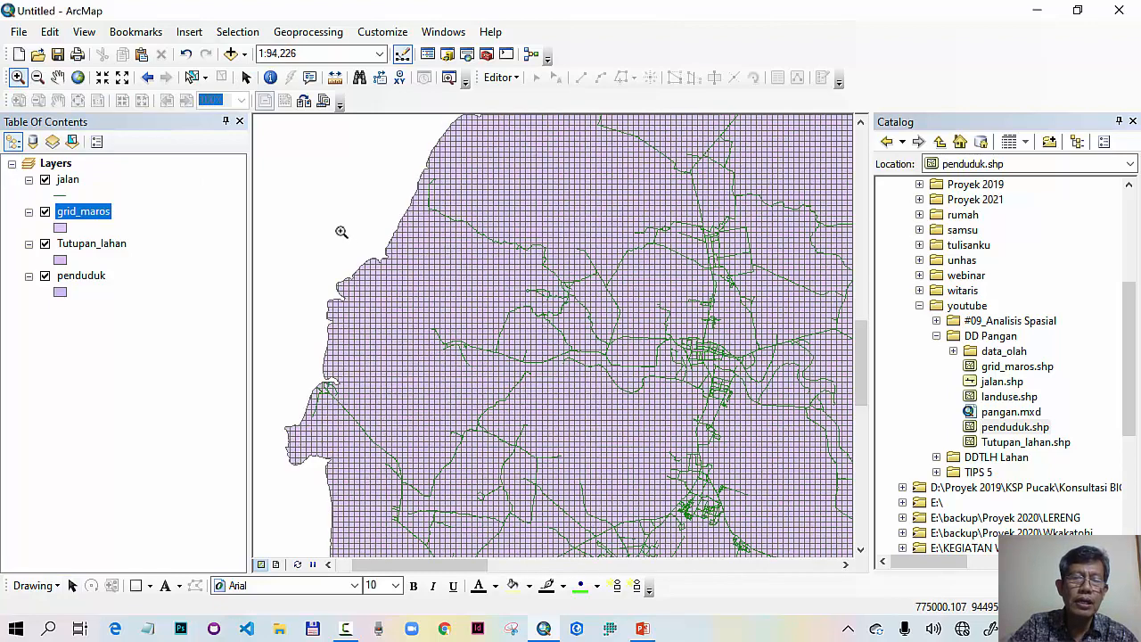
pyautogui.moveTo(339, 230); pyautogui.dragTo(467, 352)
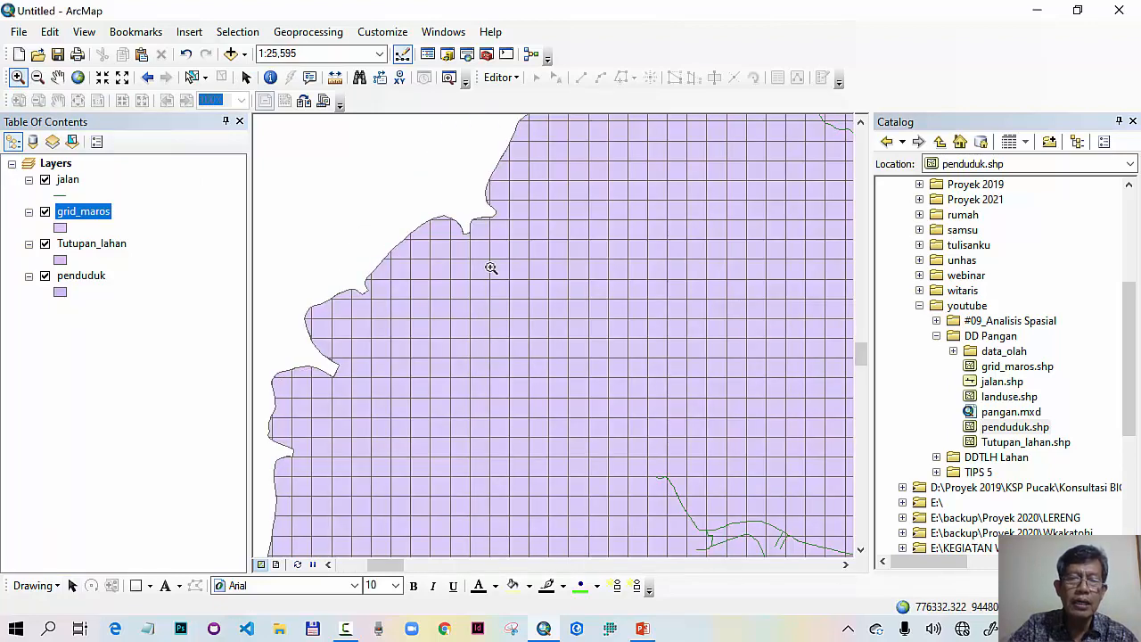
pyautogui.click(334, 77)
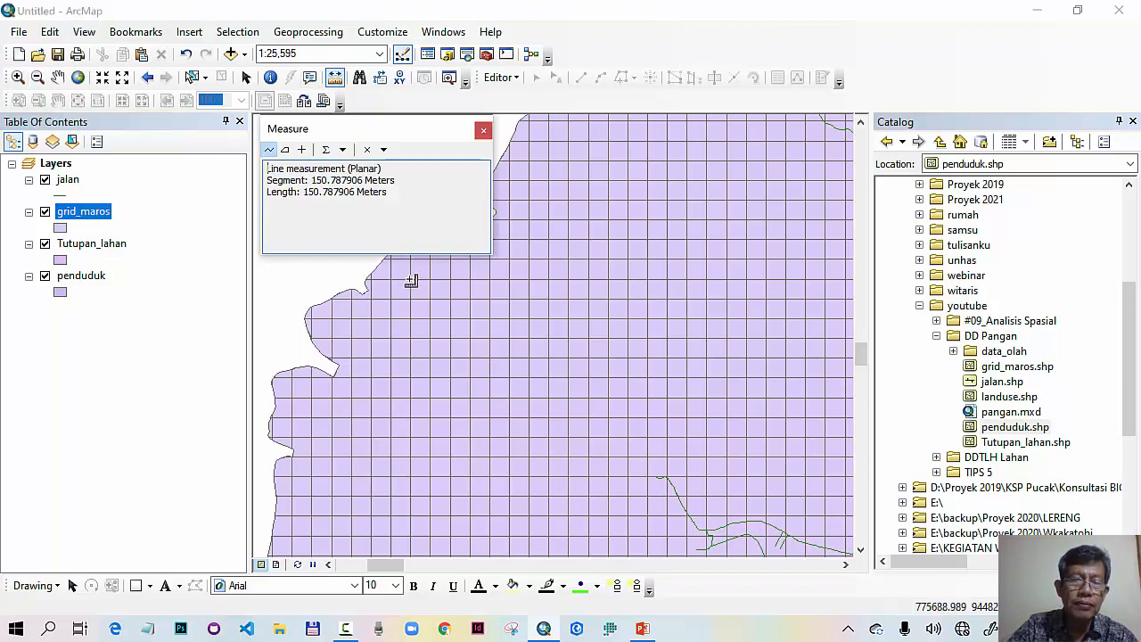
pyautogui.click(414, 281)
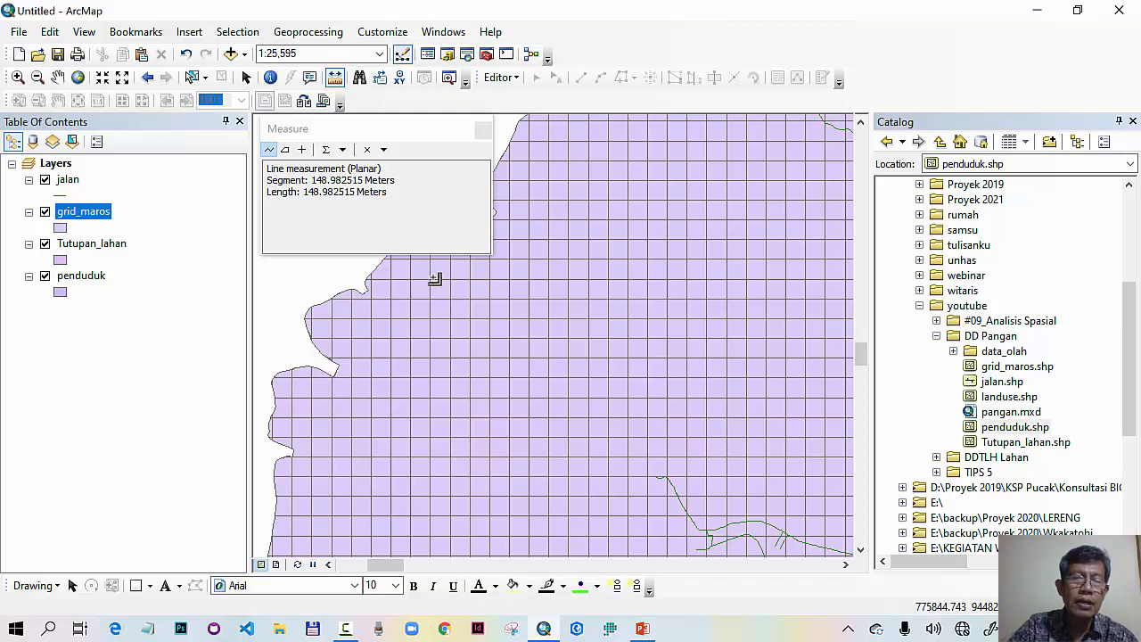
pyautogui.click(483, 130)
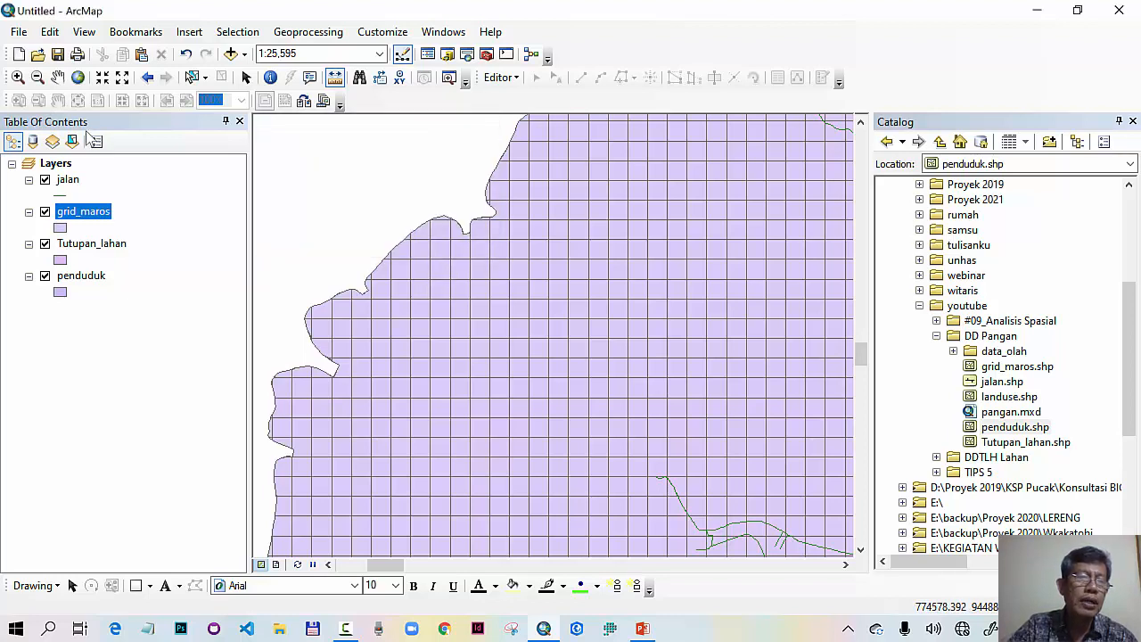
pyautogui.click(77, 77)
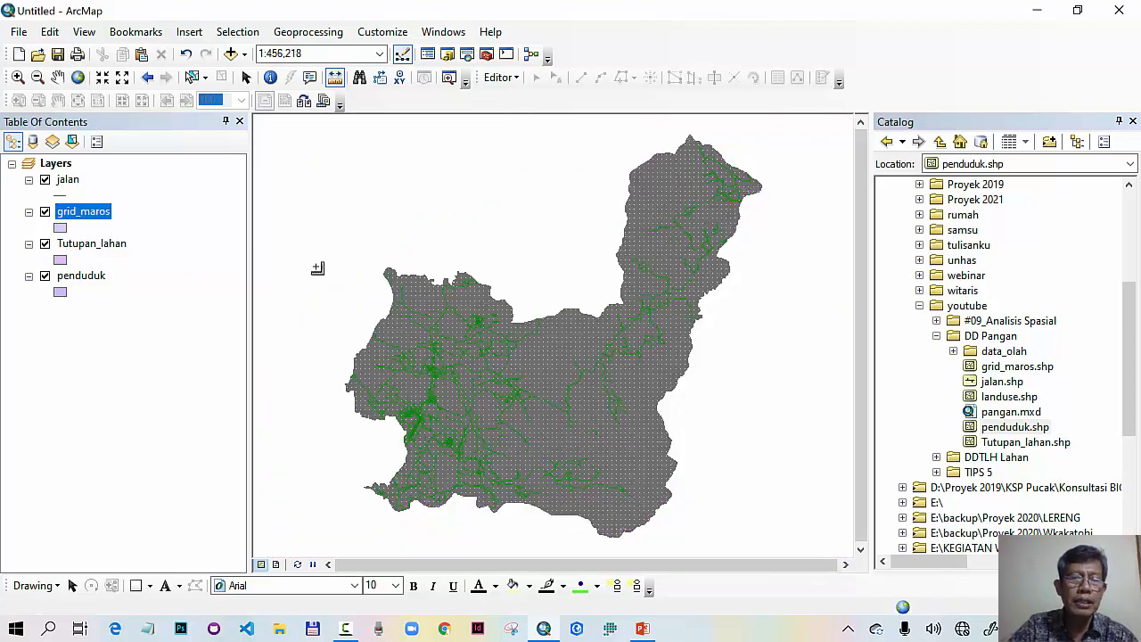
# - Open the Spatial Join tool from the Overlay toolset of the Analysis Tools
pyautogui.click(246, 76)
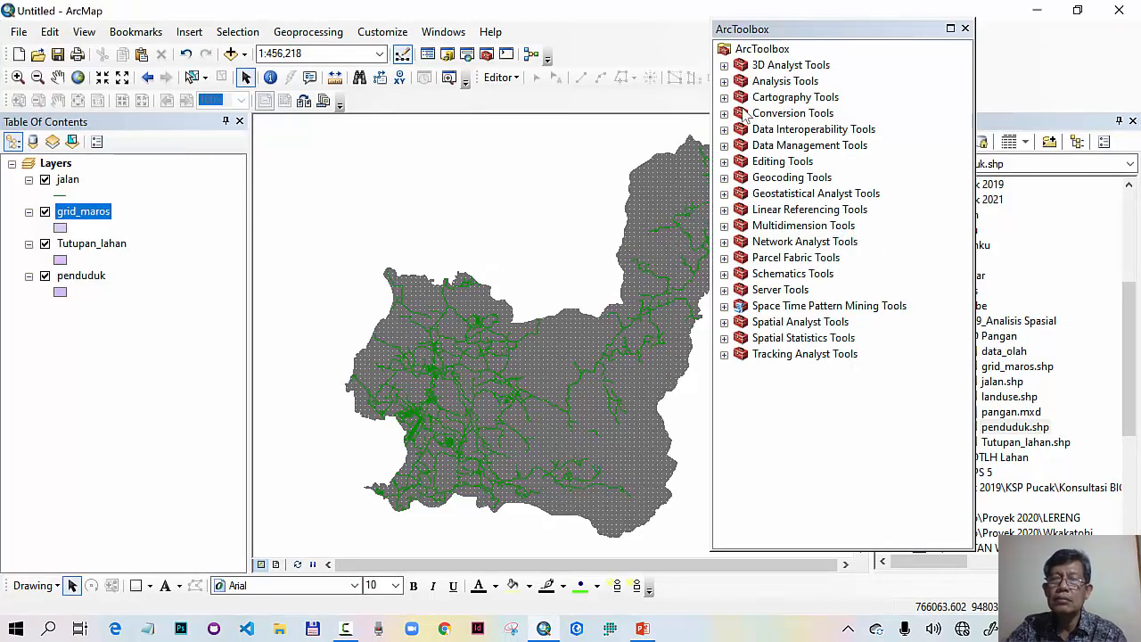
pyautogui.click(725, 81)
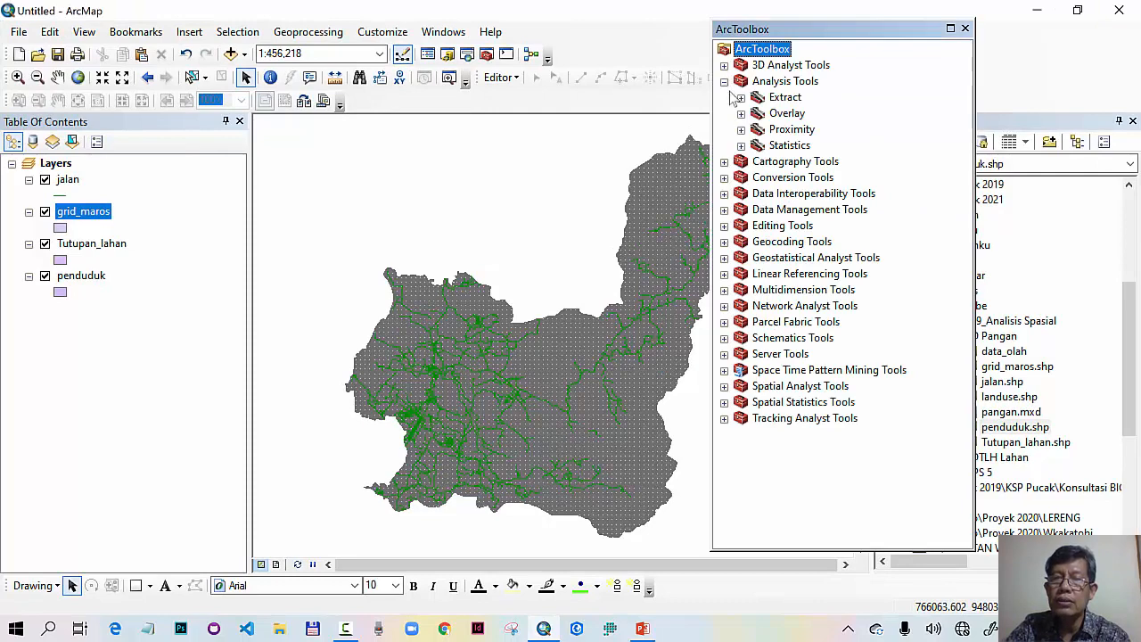
pyautogui.click(741, 113)
pyautogui.click(812, 178)
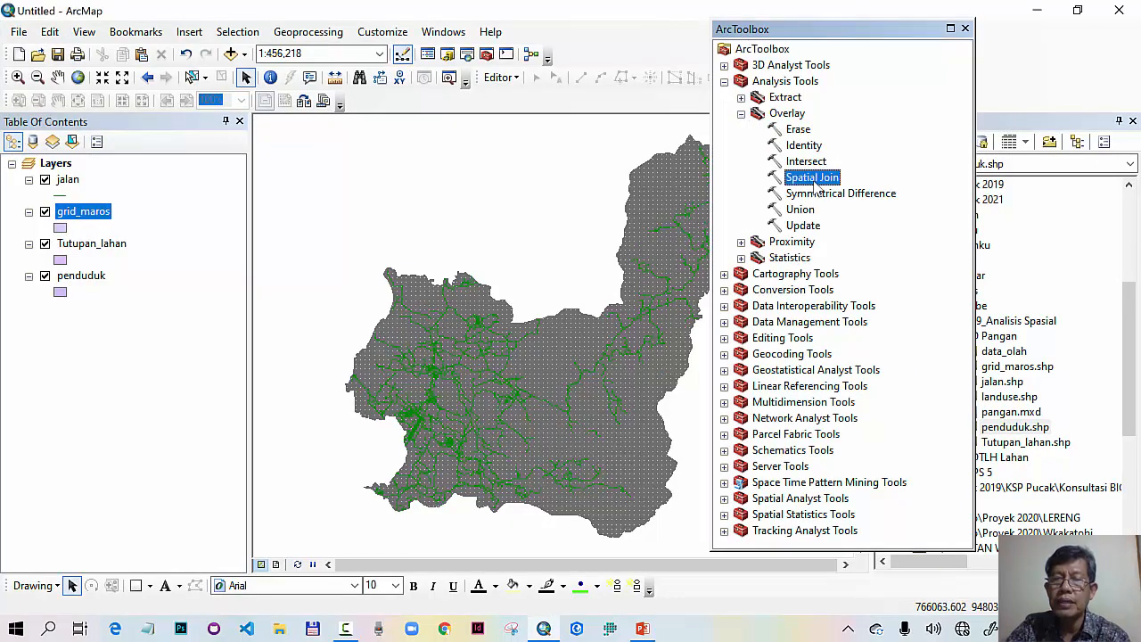
pyautogui.doubleClick(812, 179)
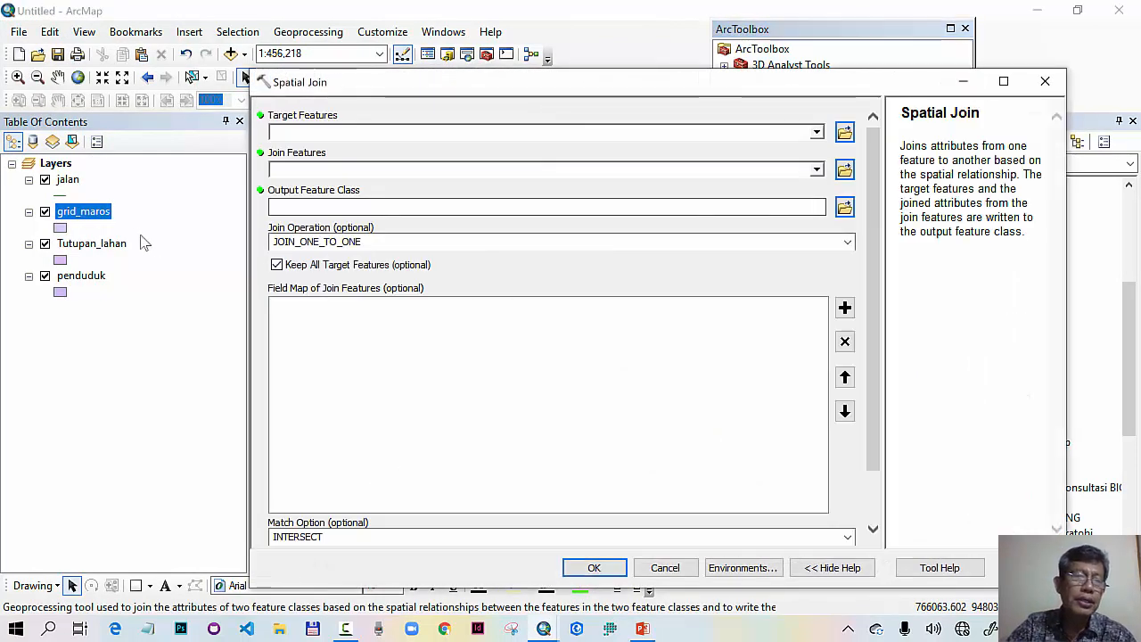
# - Spatially join jalan to the target grid_maros with one-to-one intersect matching, saving the output as grid_jalan in the DD Pangan folder
pyautogui.moveTo(99, 214); pyautogui.dragTo(294, 134)
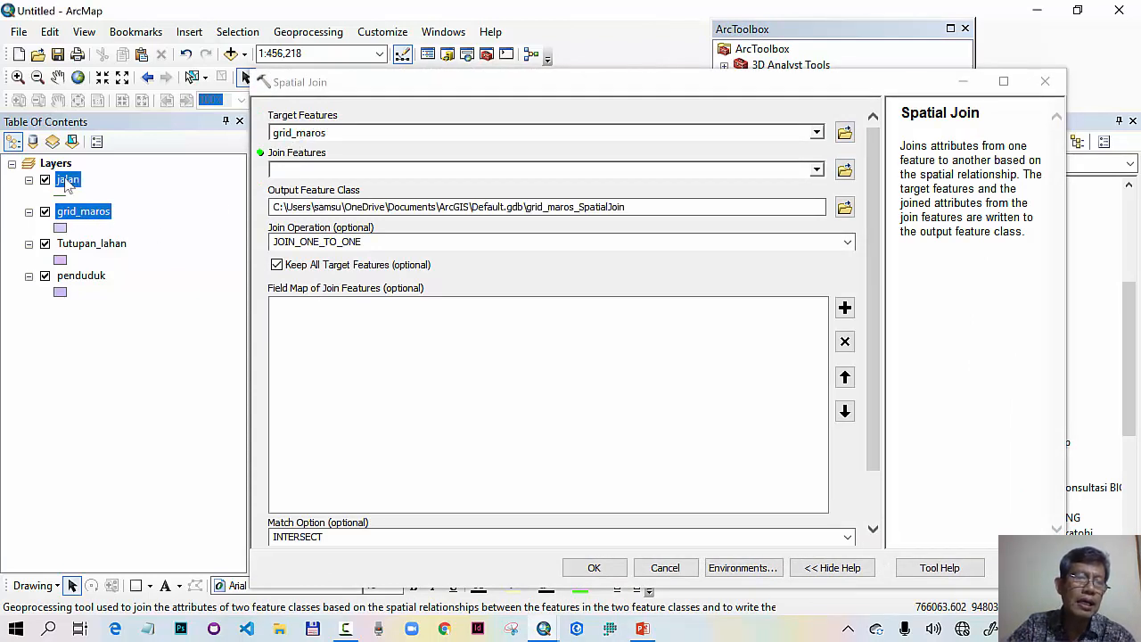
pyautogui.moveTo(68, 181); pyautogui.dragTo(300, 178)
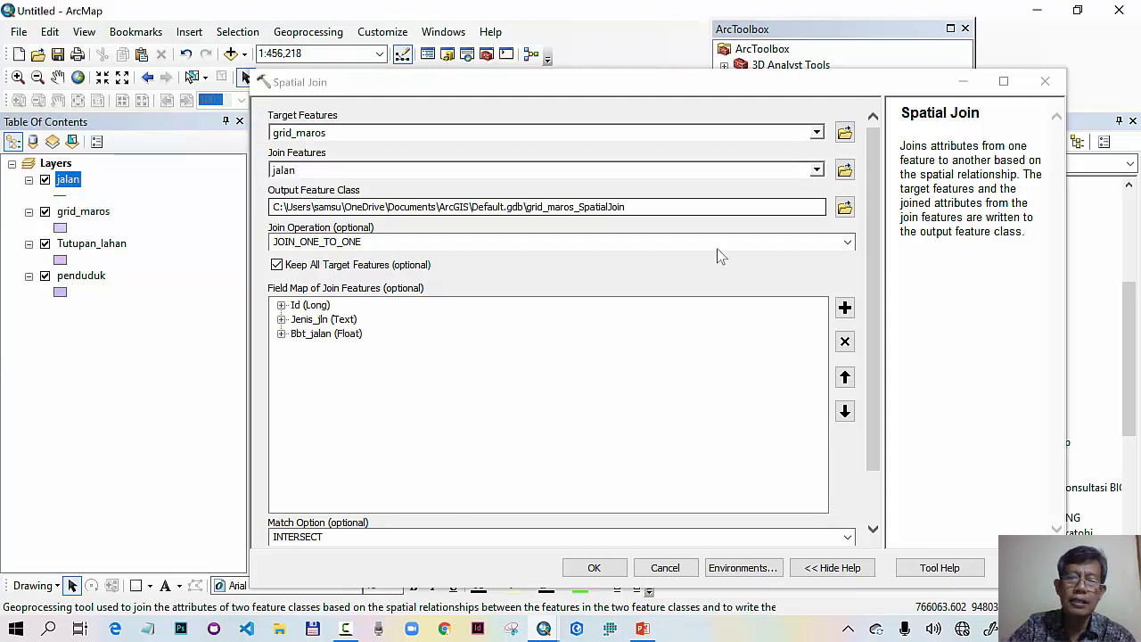
pyautogui.click(843, 209)
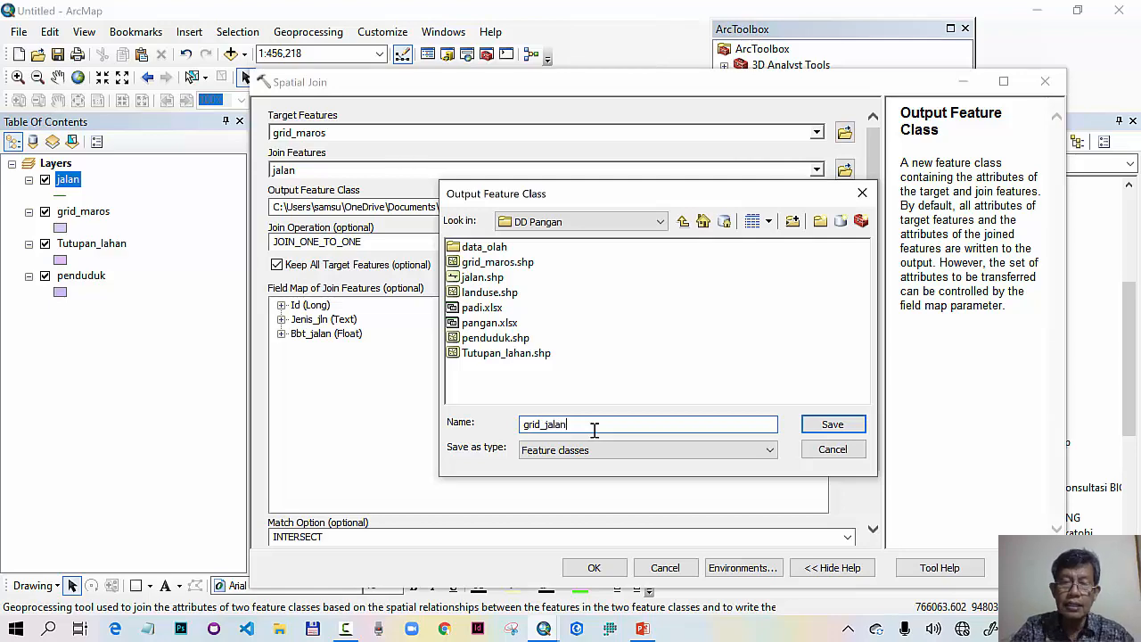
pyautogui.click(832, 424)
pyautogui.click(594, 567)
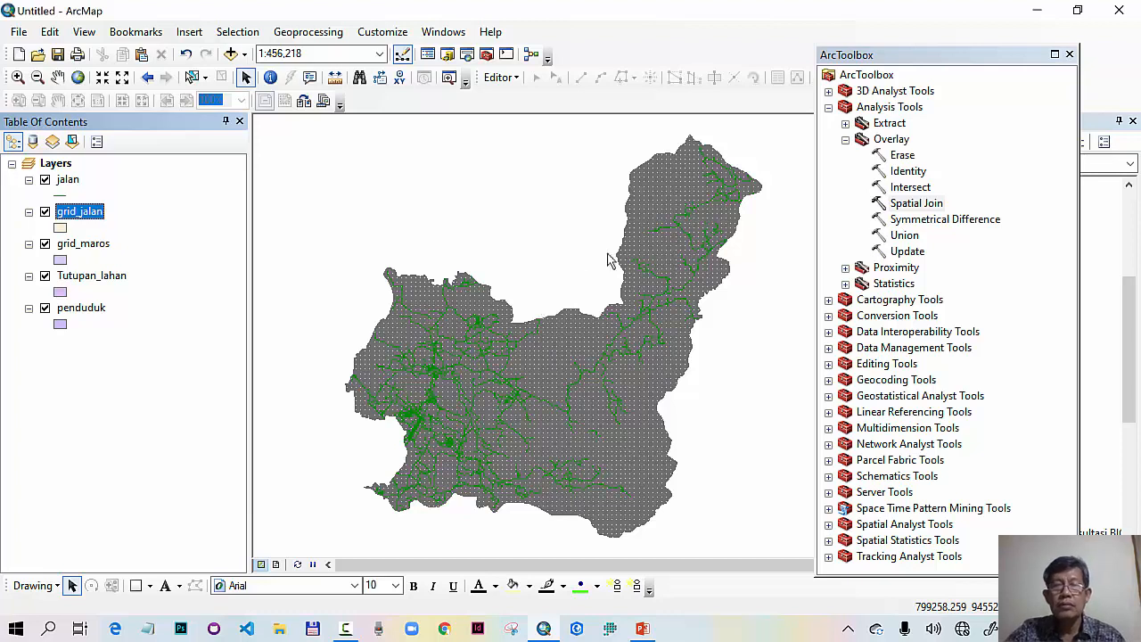
# - Examine the joined Bbt_jalan field in the grid_jalan attribute table and close the table
pyautogui.rightClick(87, 221)
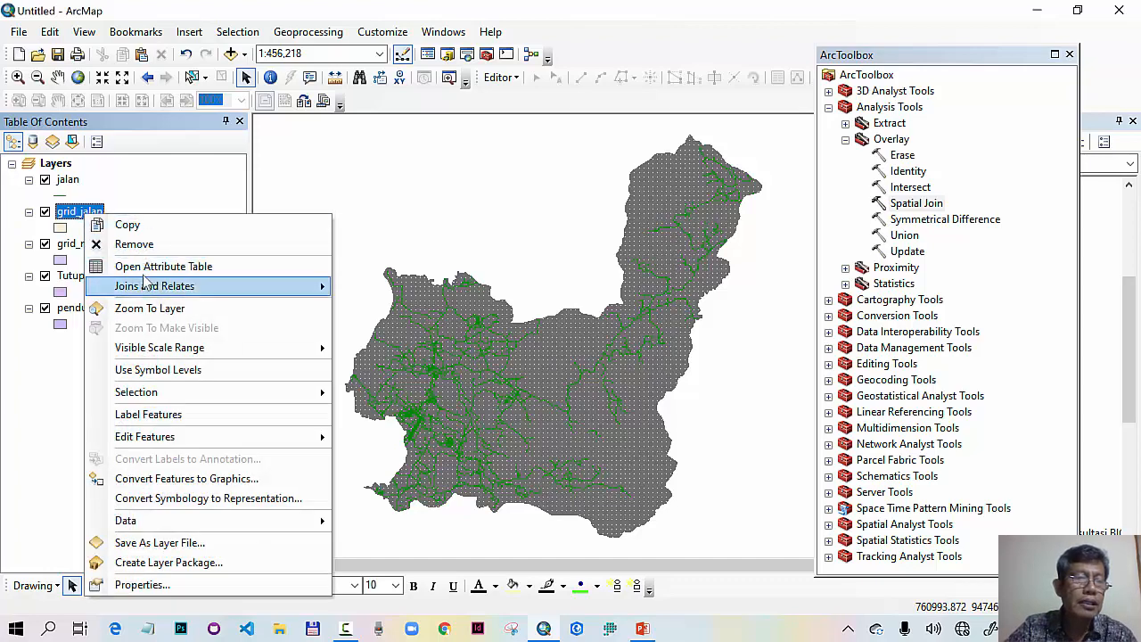
pyautogui.click(303, 264)
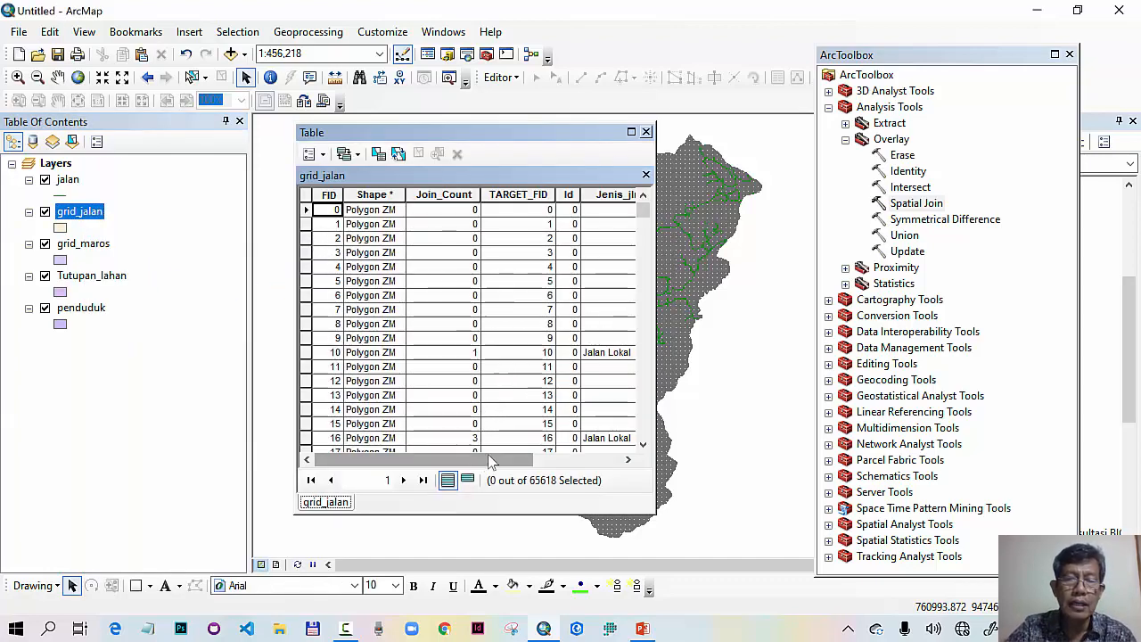
pyautogui.moveTo(488, 454); pyautogui.dragTo(577, 454)
pyautogui.click(605, 195)
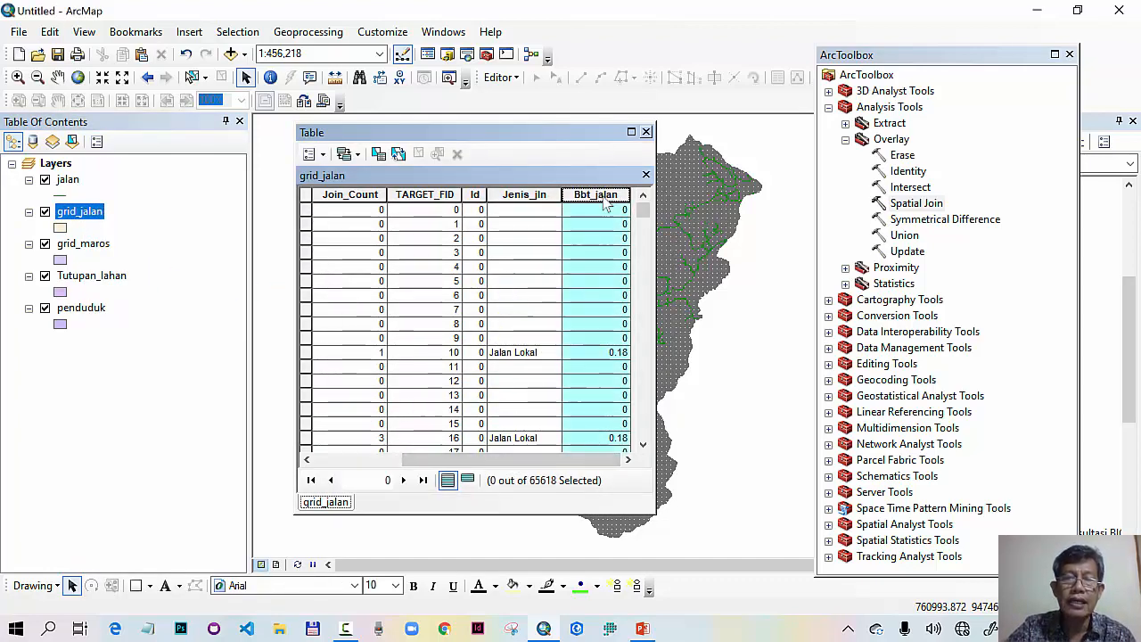
pyautogui.click(646, 132)
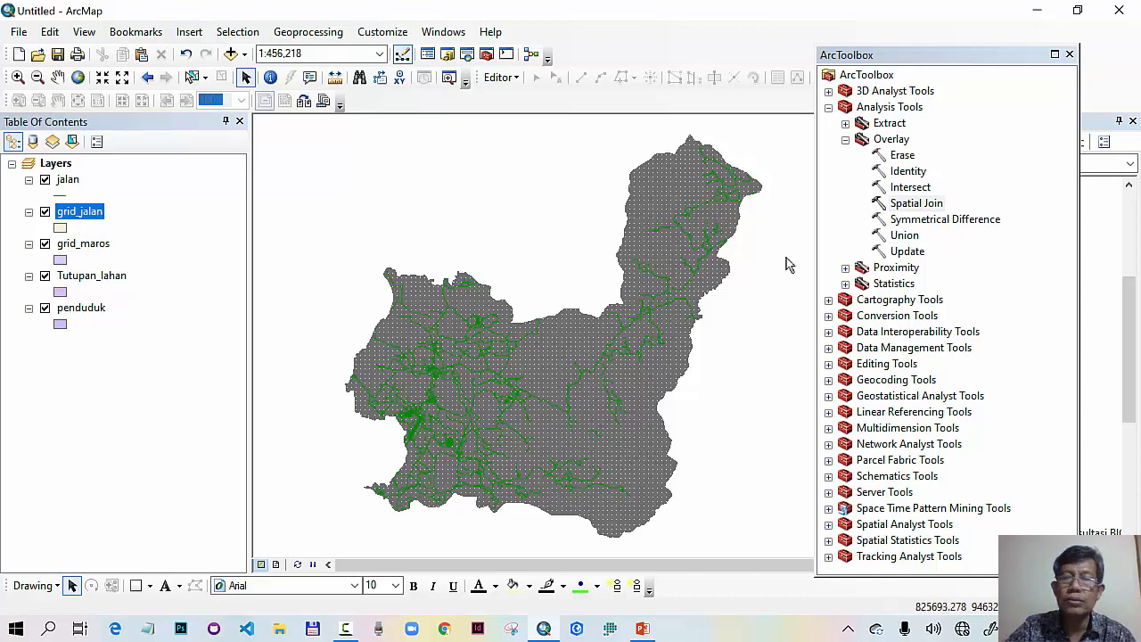
# - Spatially join Tutupan_lahan to the target grid_jalan, saving the output as grid_jalan_tuplah in the DD Pangan folder
pyautogui.doubleClick(916, 203)
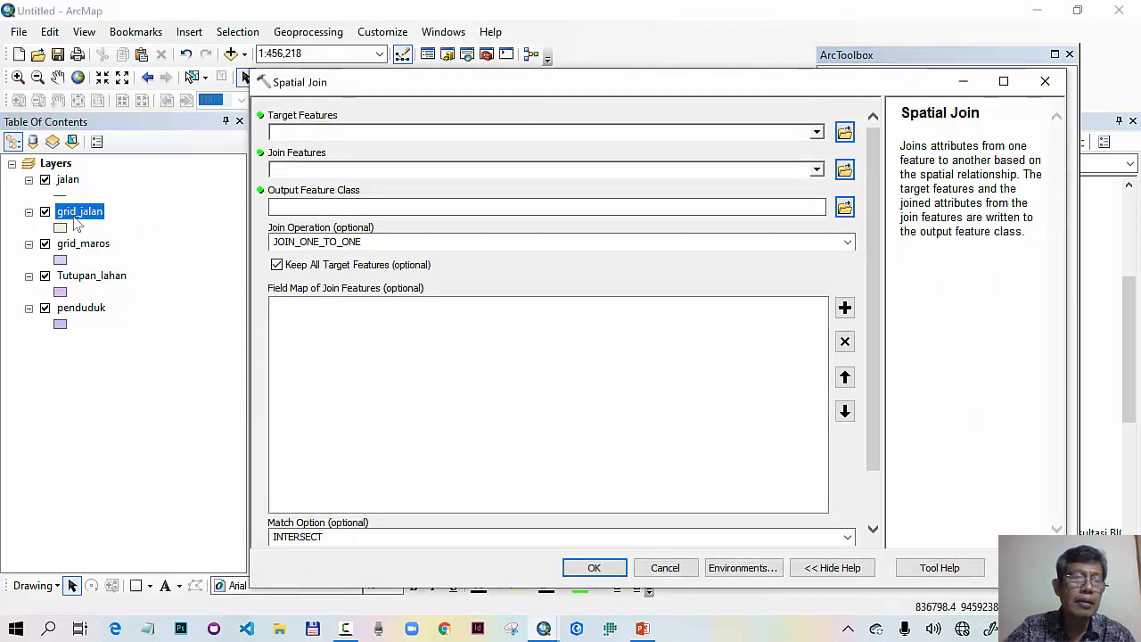
pyautogui.moveTo(78, 224); pyautogui.dragTo(331, 132)
pyautogui.moveTo(105, 276); pyautogui.dragTo(348, 192)
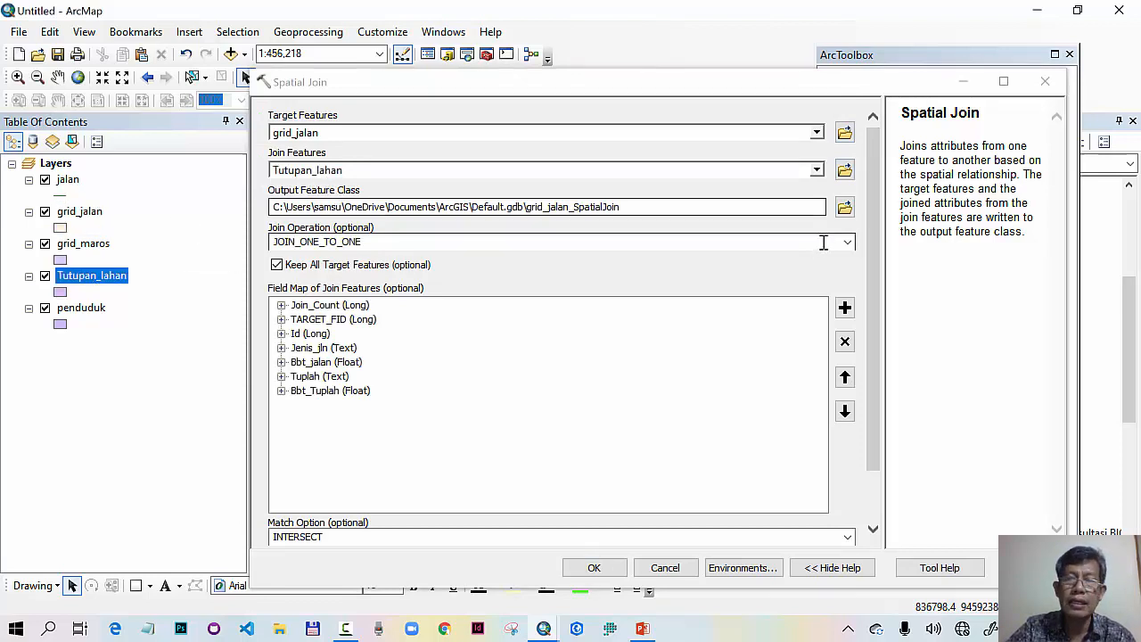
pyautogui.click(844, 207)
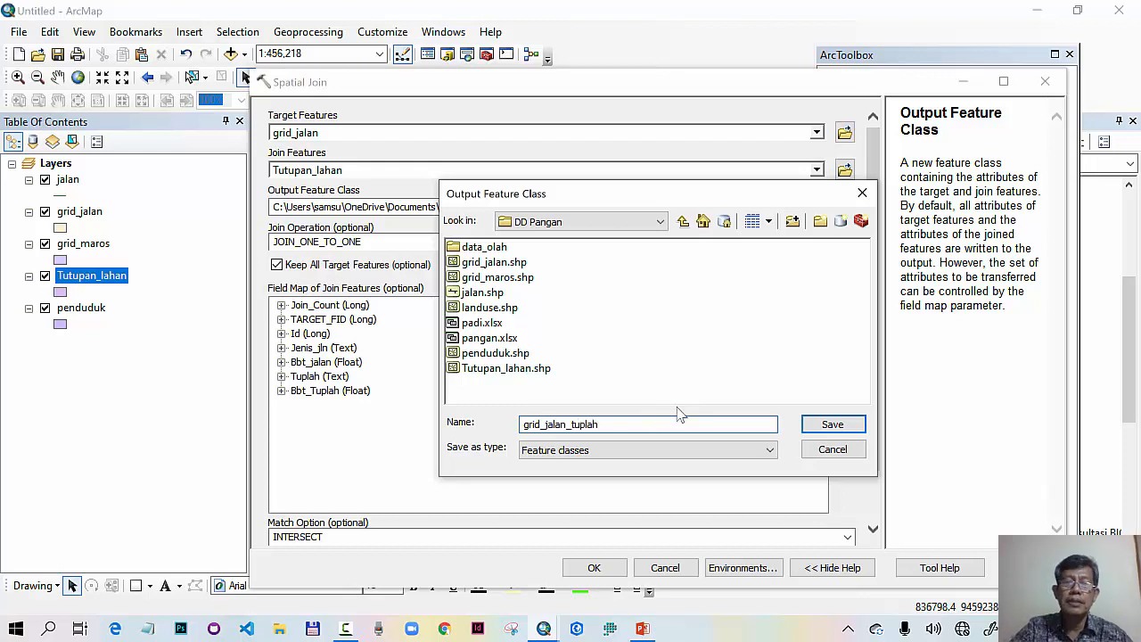
pyautogui.click(816, 426)
pyautogui.click(594, 568)
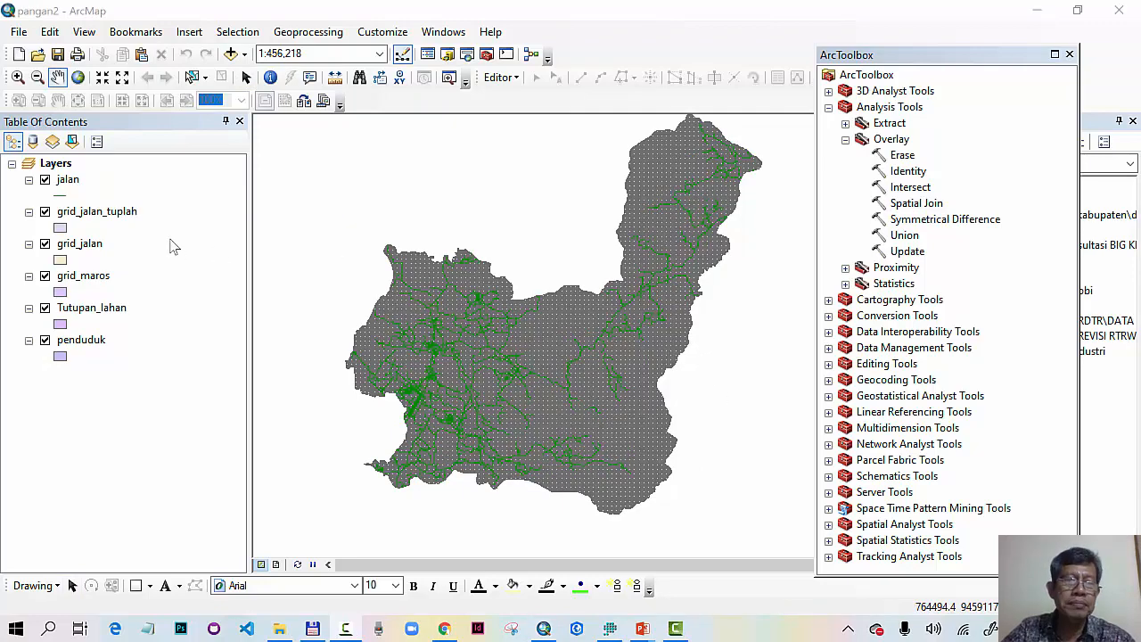
# - Open the grid_jalan_tuplah attribute table and examine its joined Tuplah and Bbt_Tuplah fields
pyautogui.click(111, 222)
pyautogui.rightClick(111, 222)
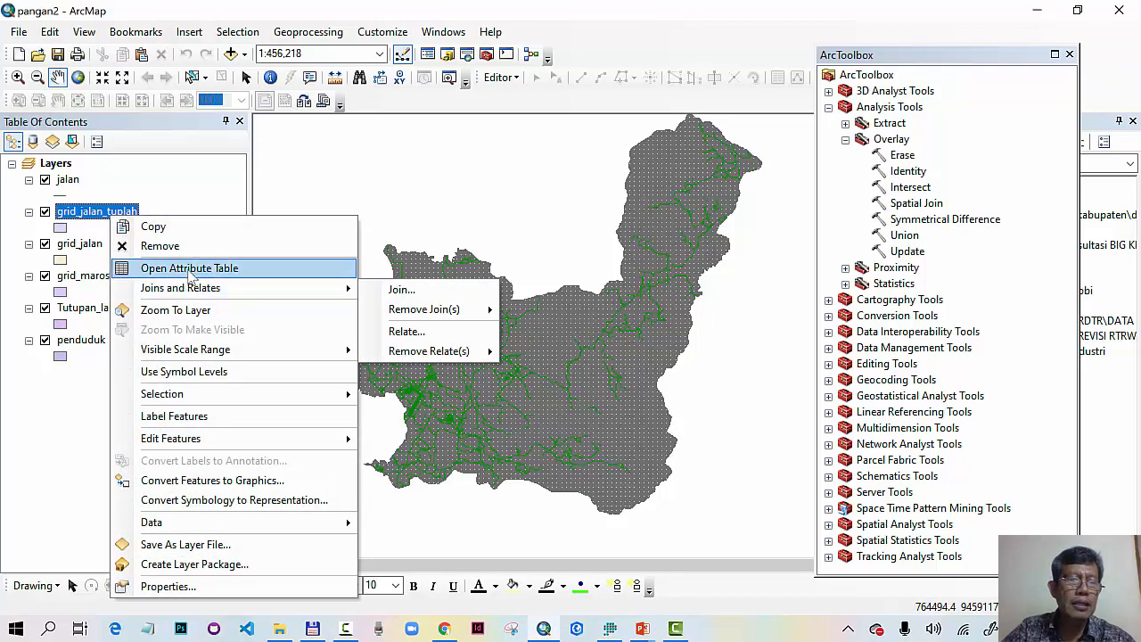
pyautogui.click(187, 265)
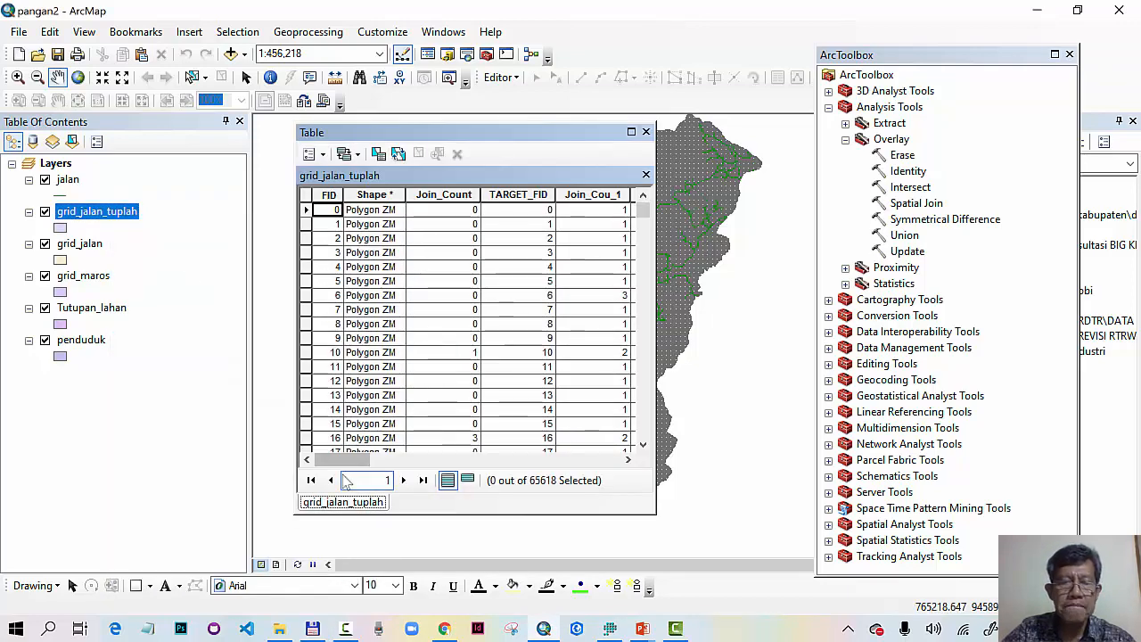
pyautogui.moveTo(366, 460); pyautogui.dragTo(620, 461)
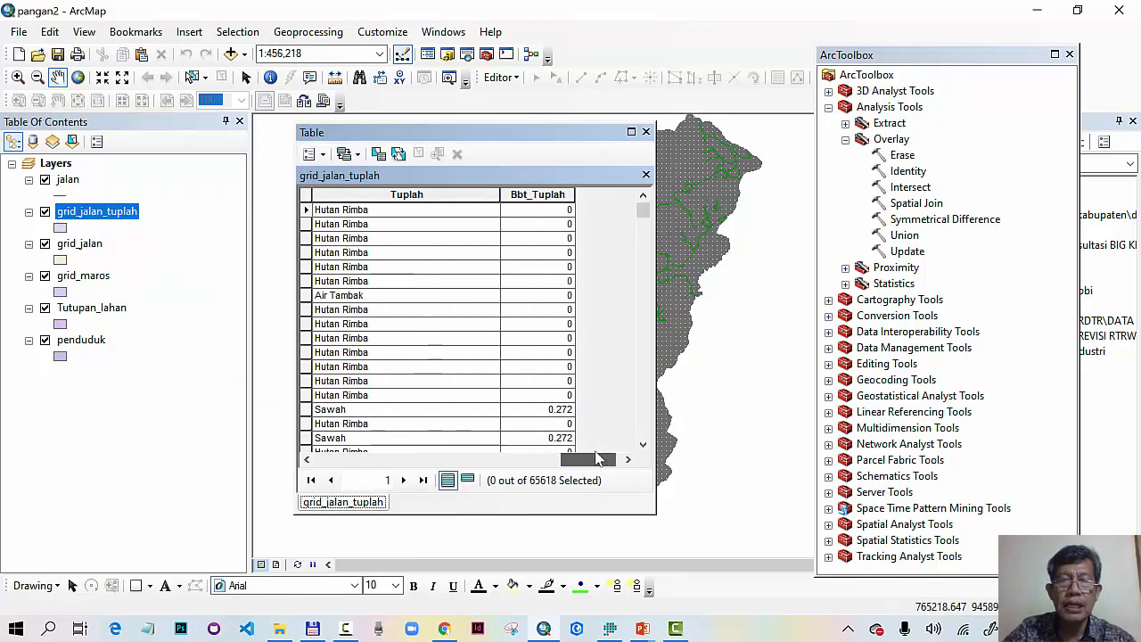
pyautogui.click(536, 194)
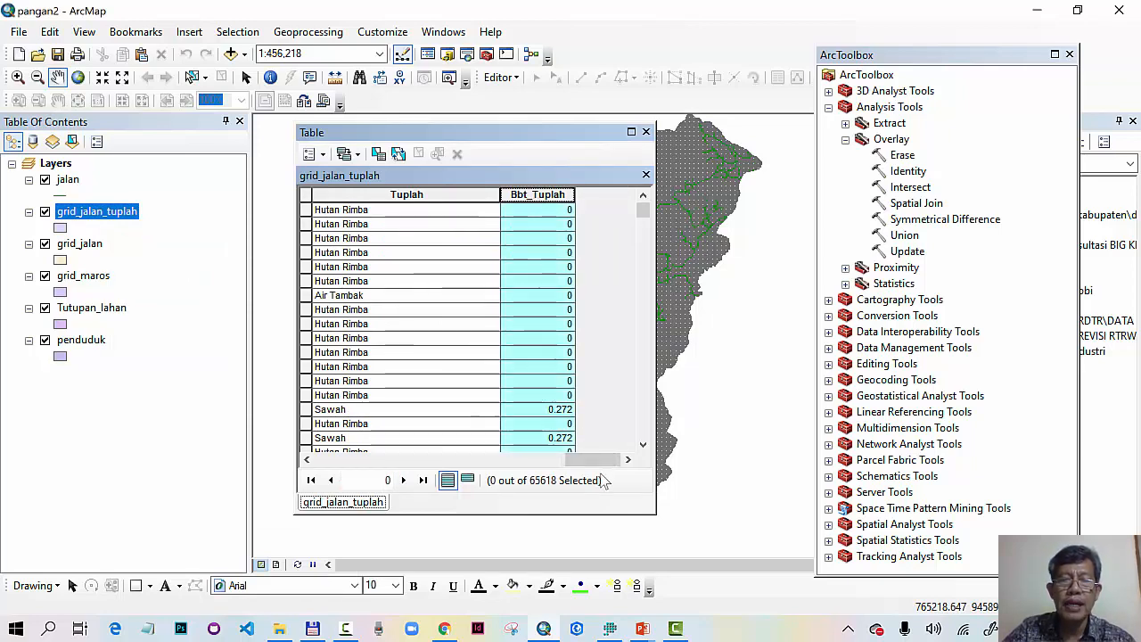
pyautogui.moveTo(601, 460); pyautogui.dragTo(321, 453)
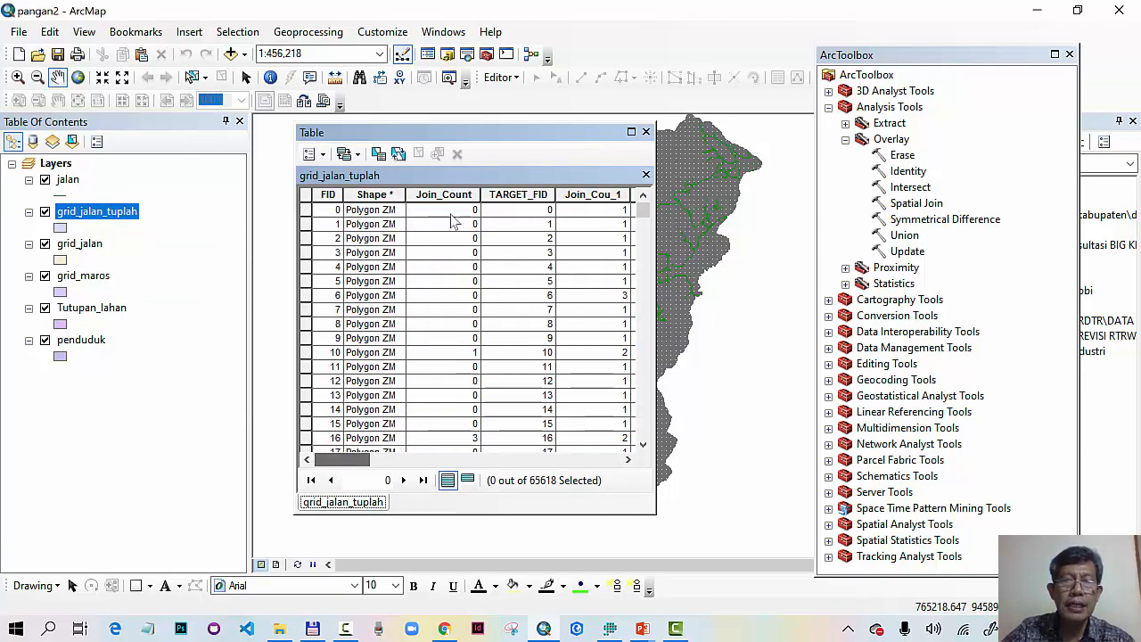
# - Delete the Join_Count and TARGET_FID fields from the grid_jalan_tuplah attribute table
pyautogui.rightClick(432, 196)
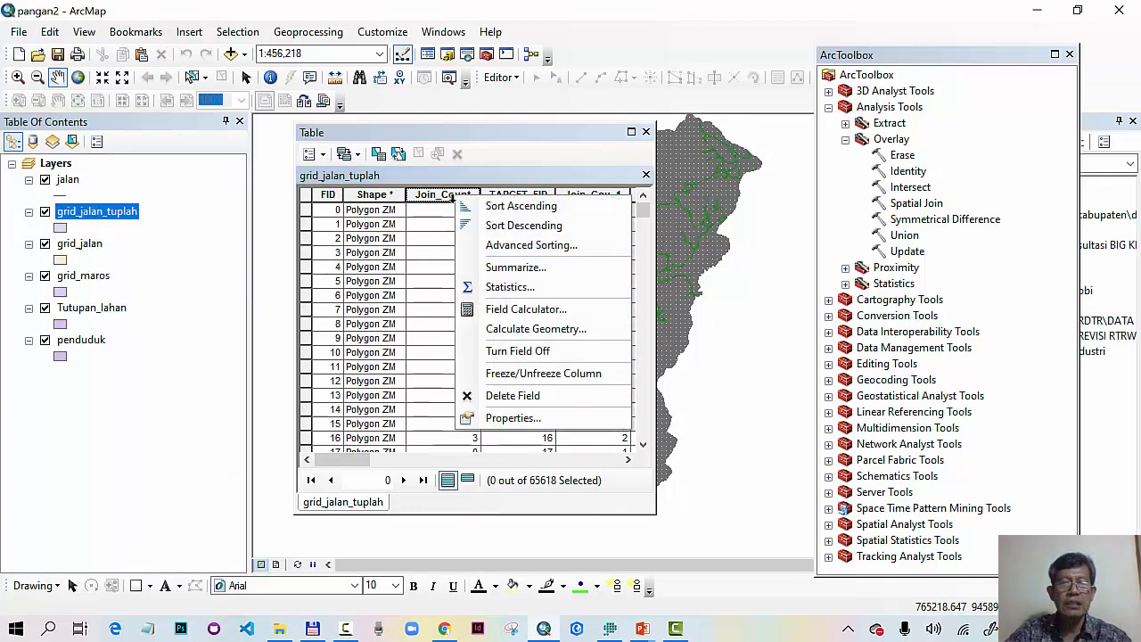
pyautogui.click(500, 395)
pyautogui.click(633, 392)
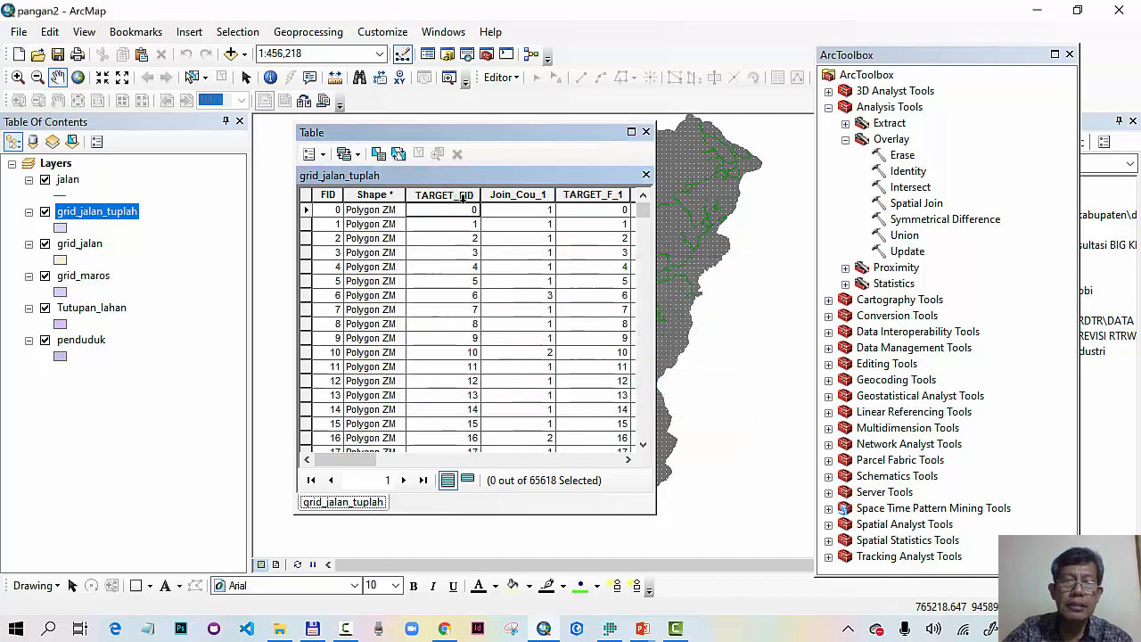
pyautogui.rightClick(463, 197)
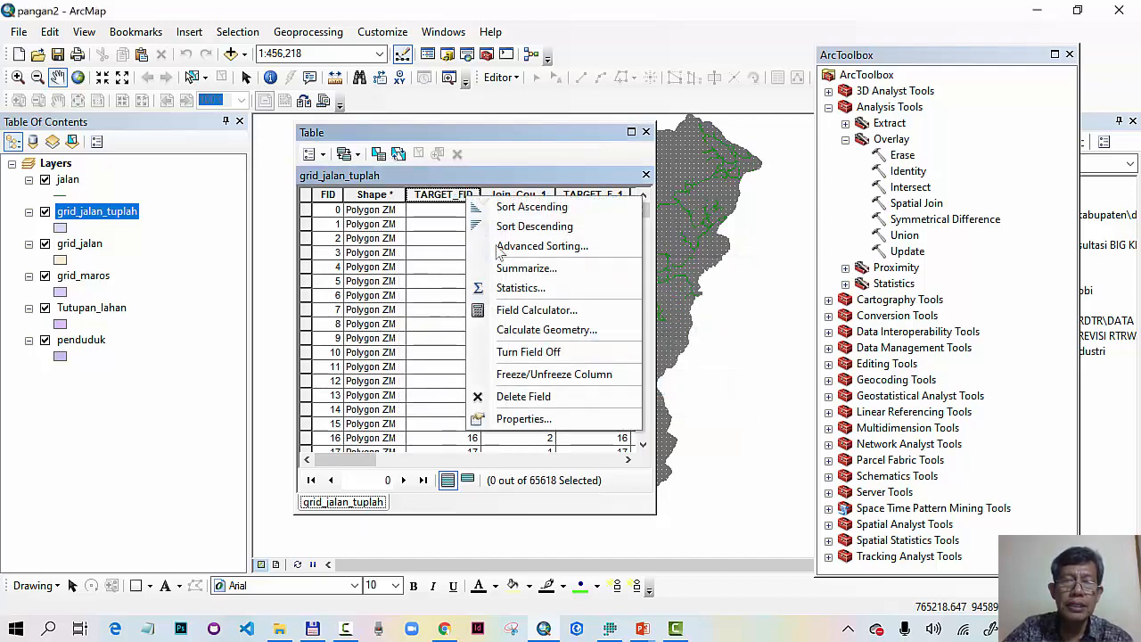
pyautogui.click(556, 397)
pyautogui.click(633, 393)
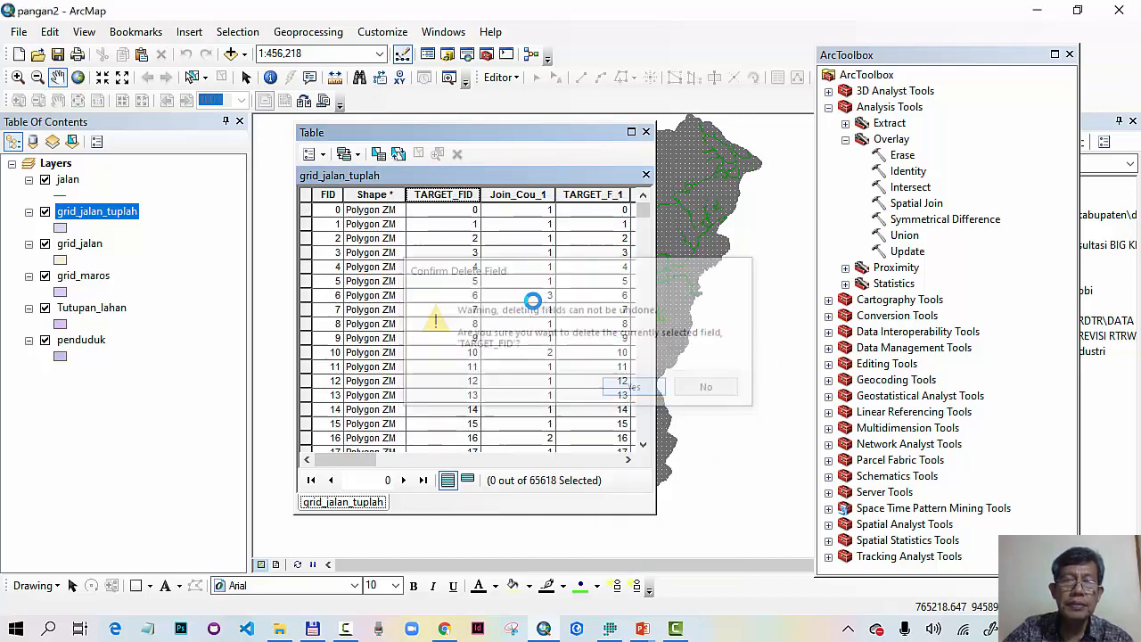
# - Delete the Join_Cou_1, TARGET_F_1 and Id fields from the grid_jalan_tuplah attribute table
pyautogui.rightClick(463, 194)
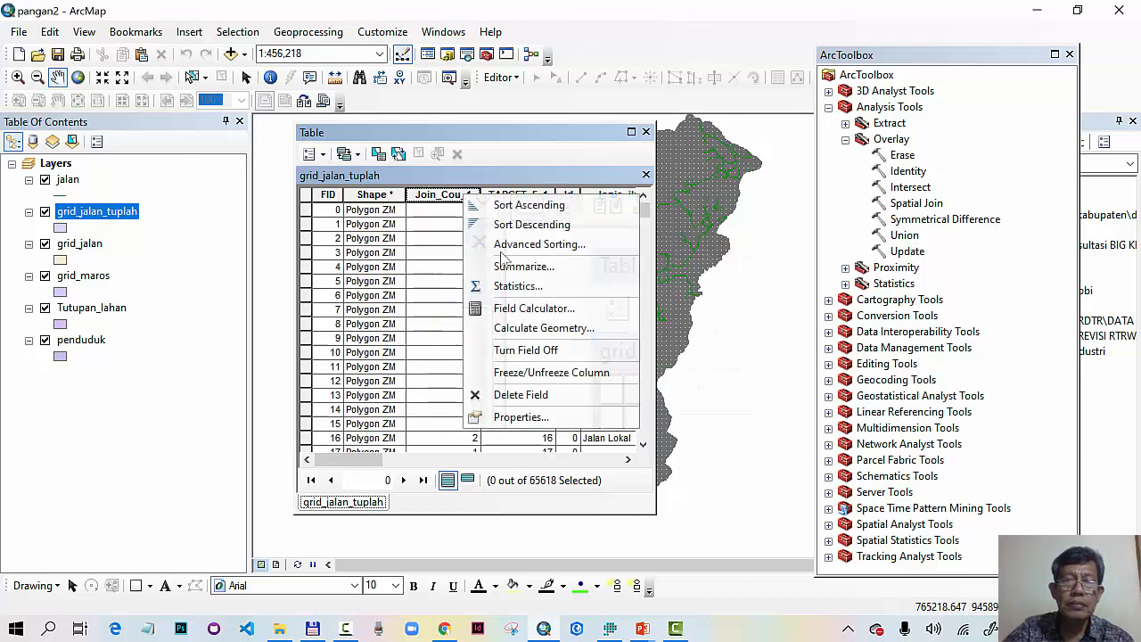
pyautogui.click(532, 392)
pyautogui.click(624, 394)
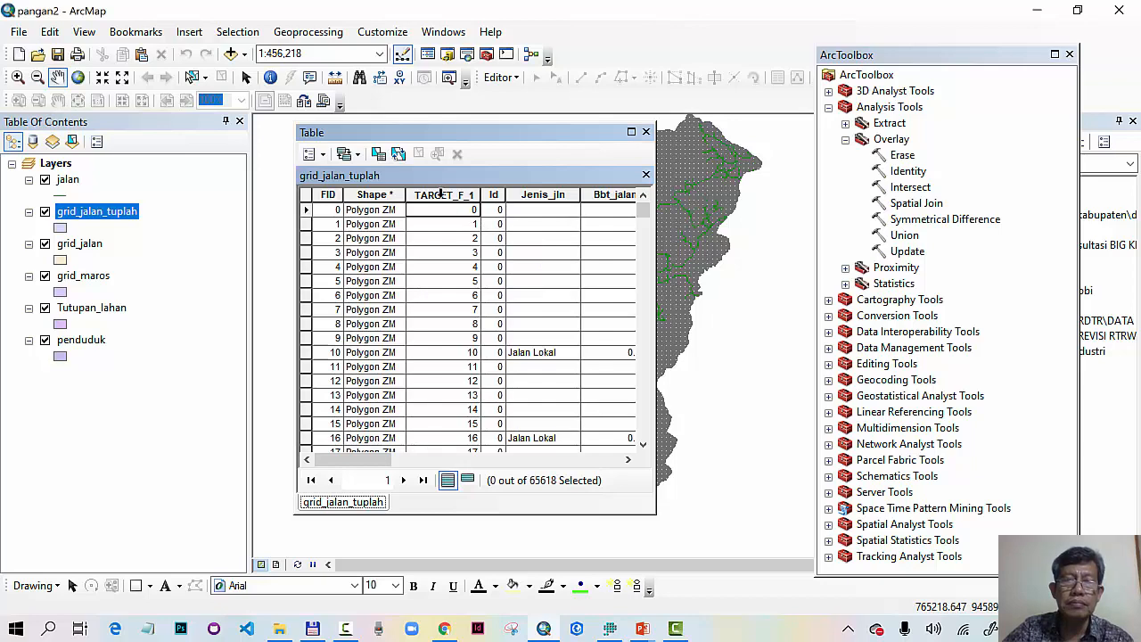
pyautogui.rightClick(441, 193)
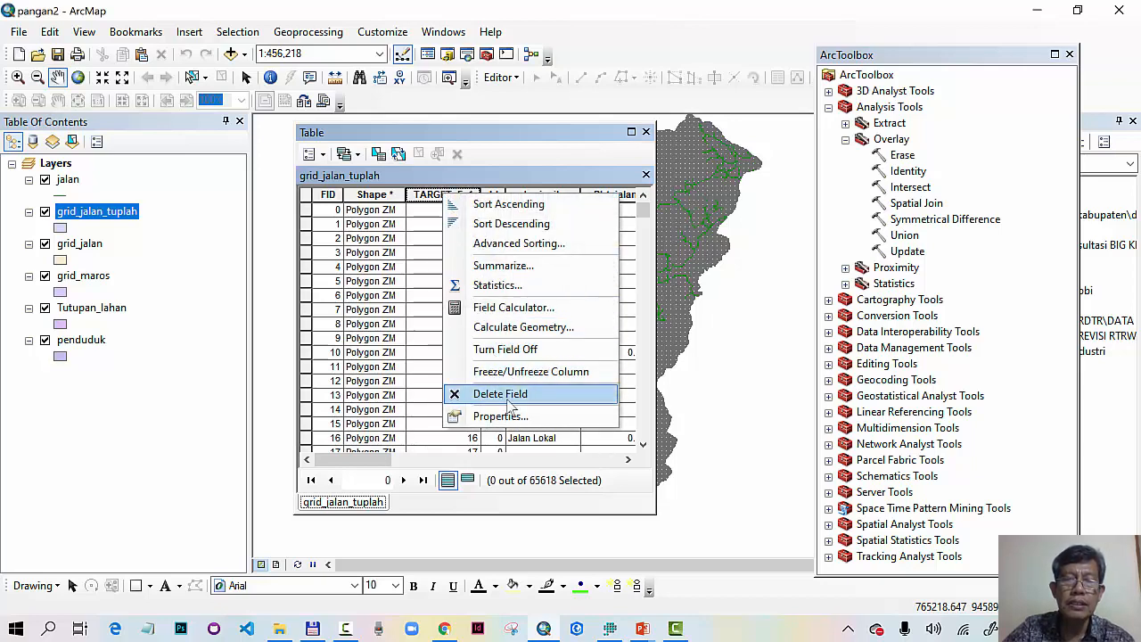
pyautogui.click(507, 399)
pyautogui.click(629, 392)
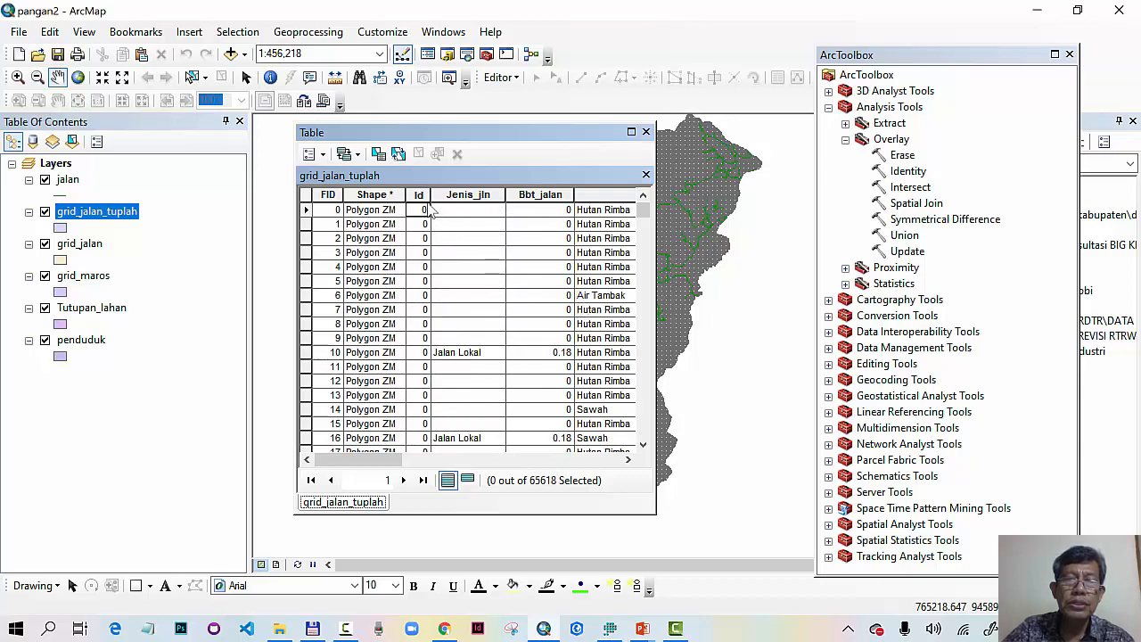
pyautogui.rightClick(418, 194)
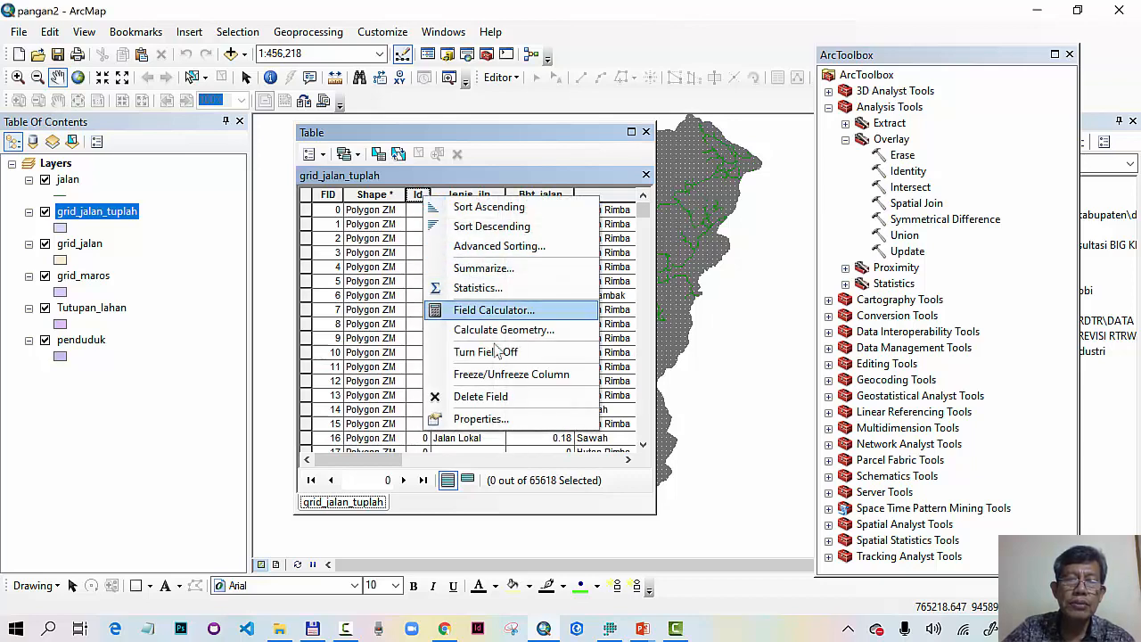
pyautogui.click(509, 397)
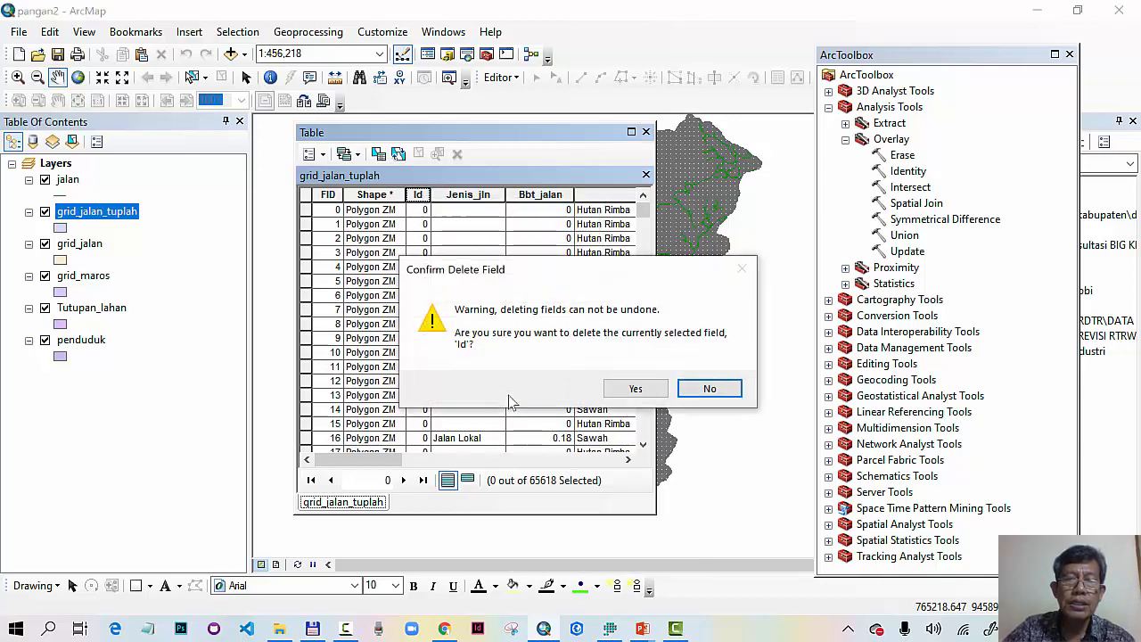
pyautogui.click(633, 389)
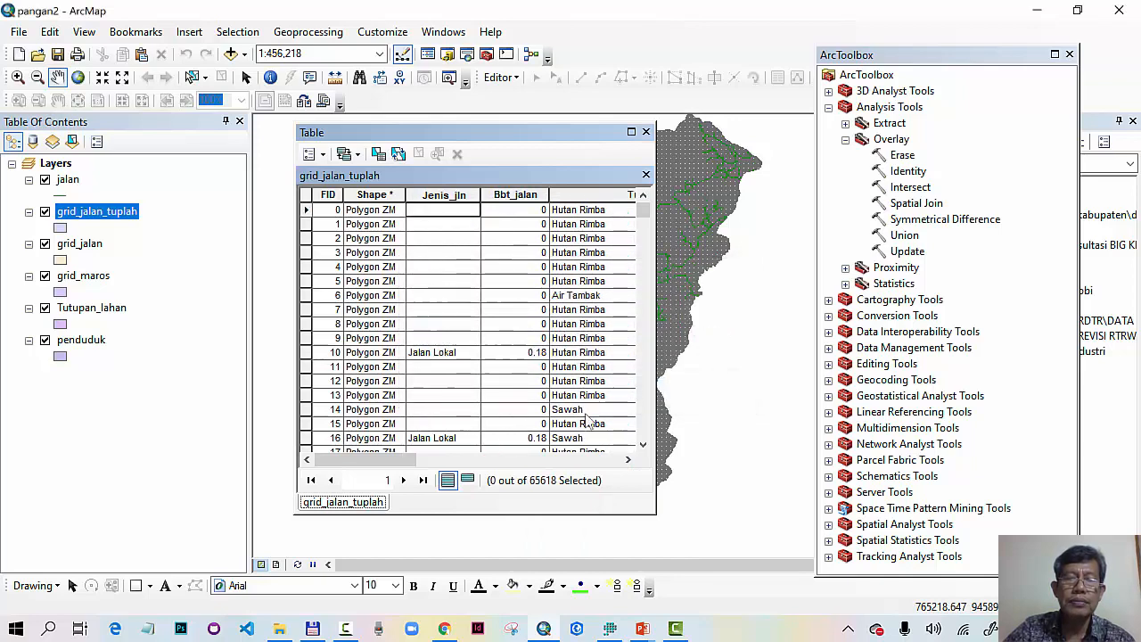
# - Add a Float field named Bobot to the grid_jalan_tuplah table with precision 5 and scale 3
pyautogui.moveTo(406, 461); pyautogui.dragTo(625, 460)
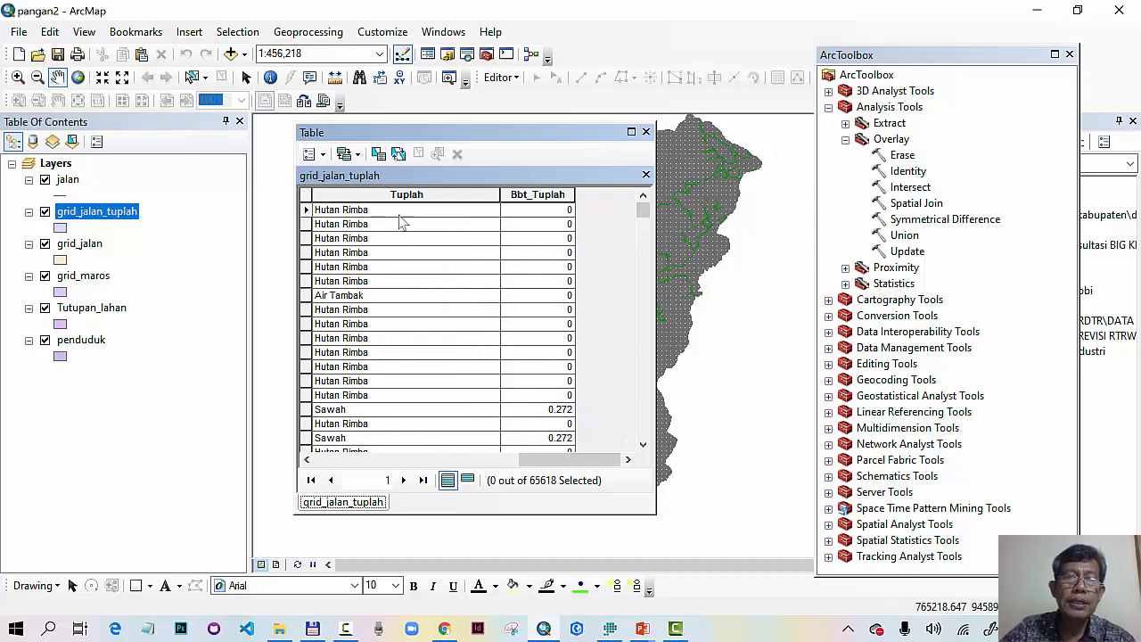
pyautogui.click(312, 153)
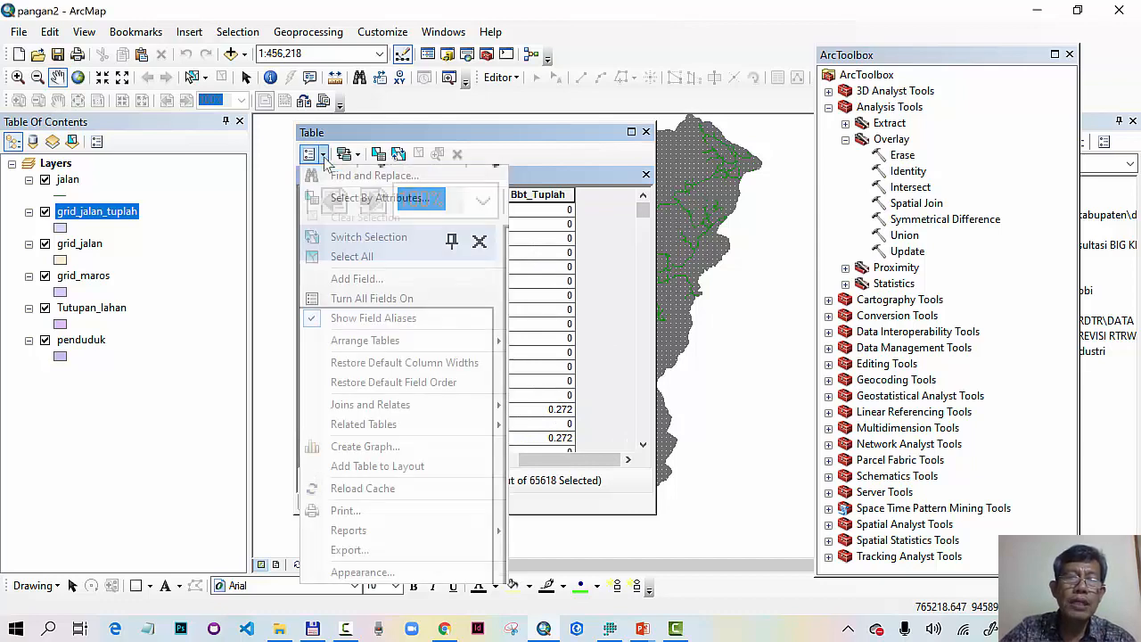
pyautogui.click(381, 280)
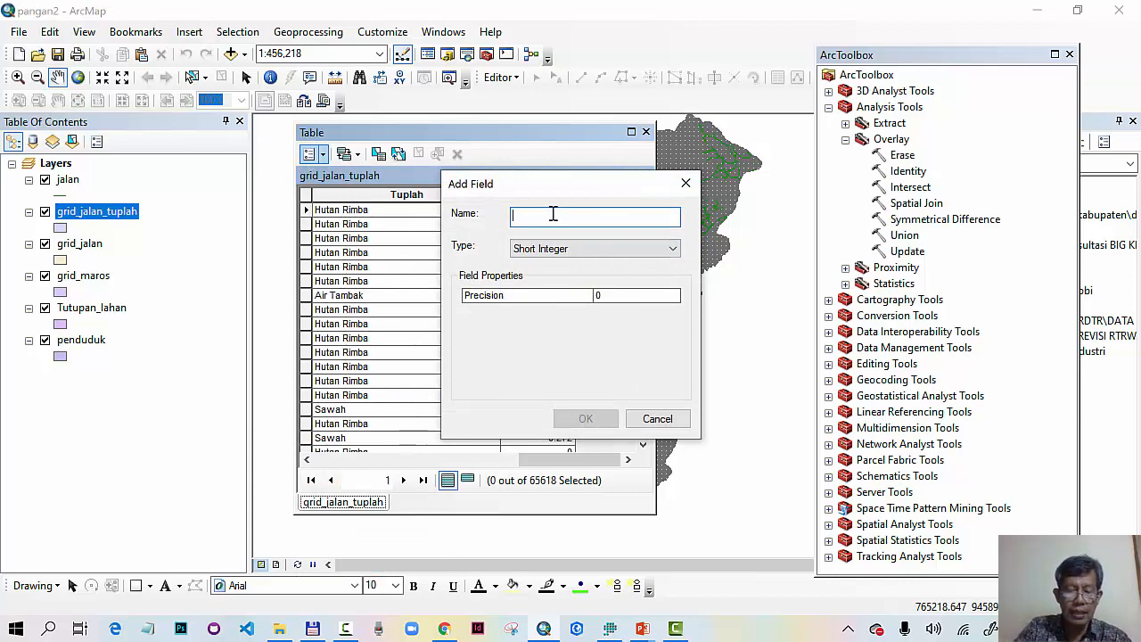
pyautogui.write('Bobot')
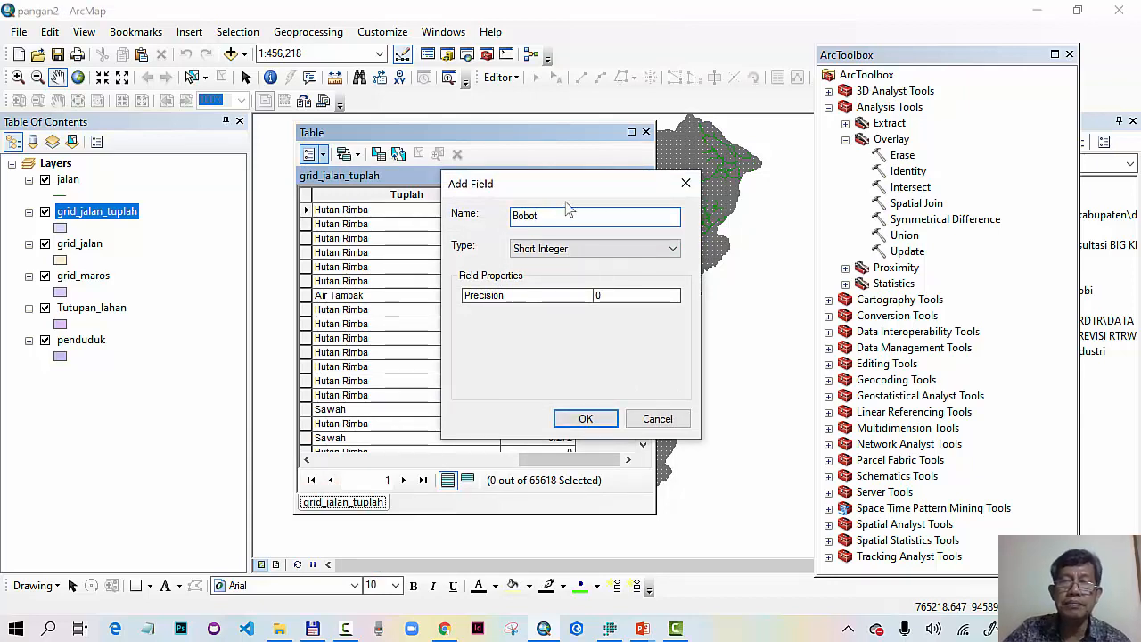
pyautogui.click(538, 250)
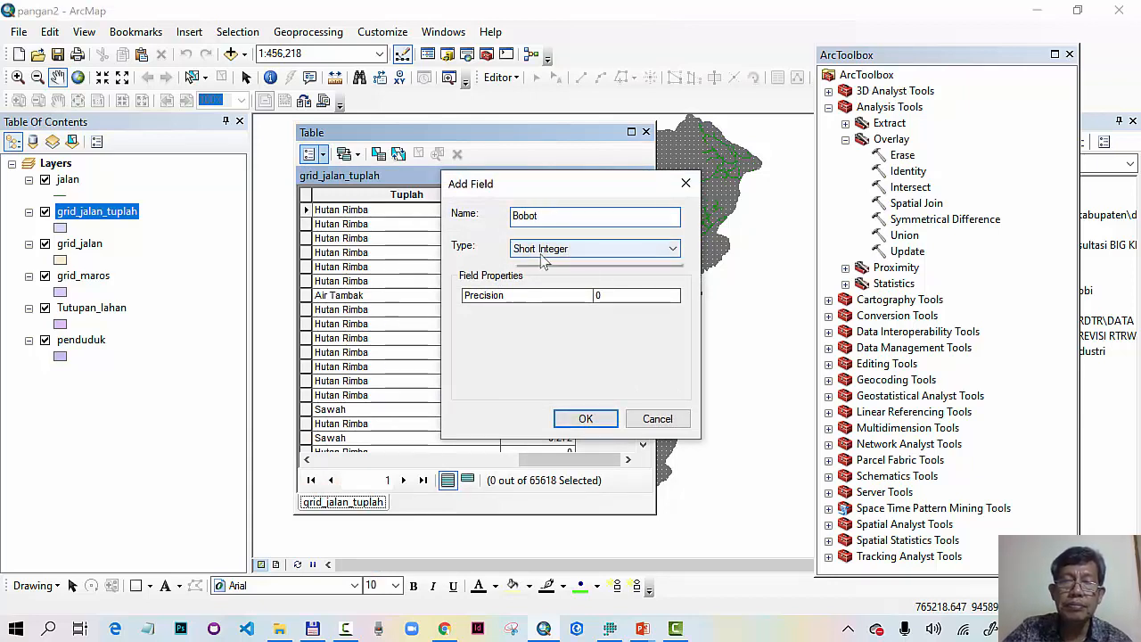
pyautogui.click(552, 295)
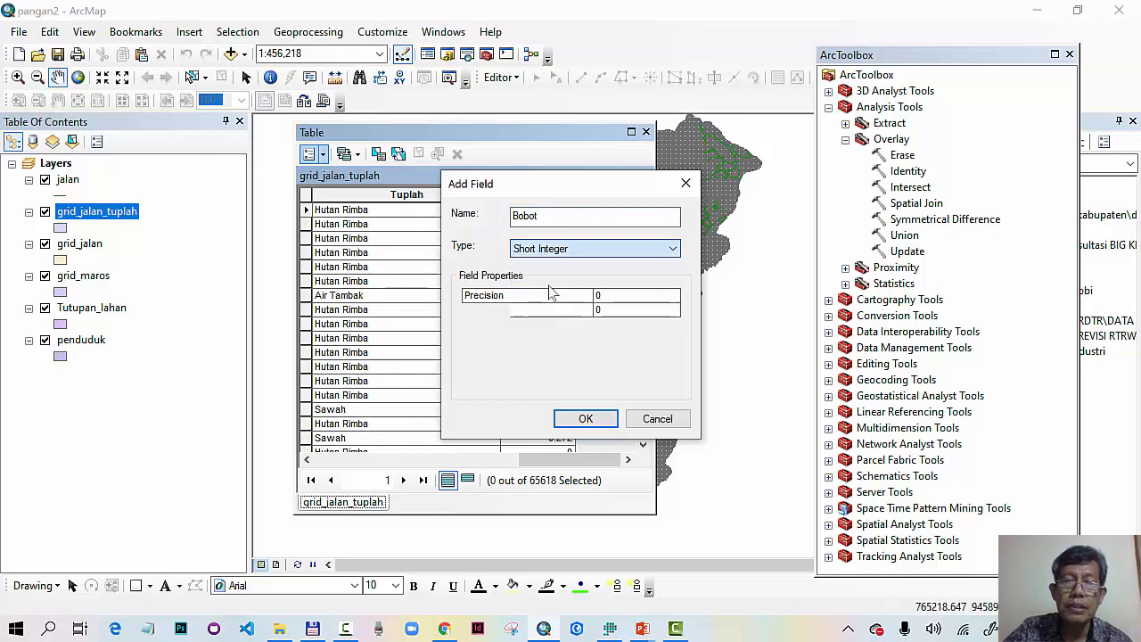
pyautogui.click(627, 295)
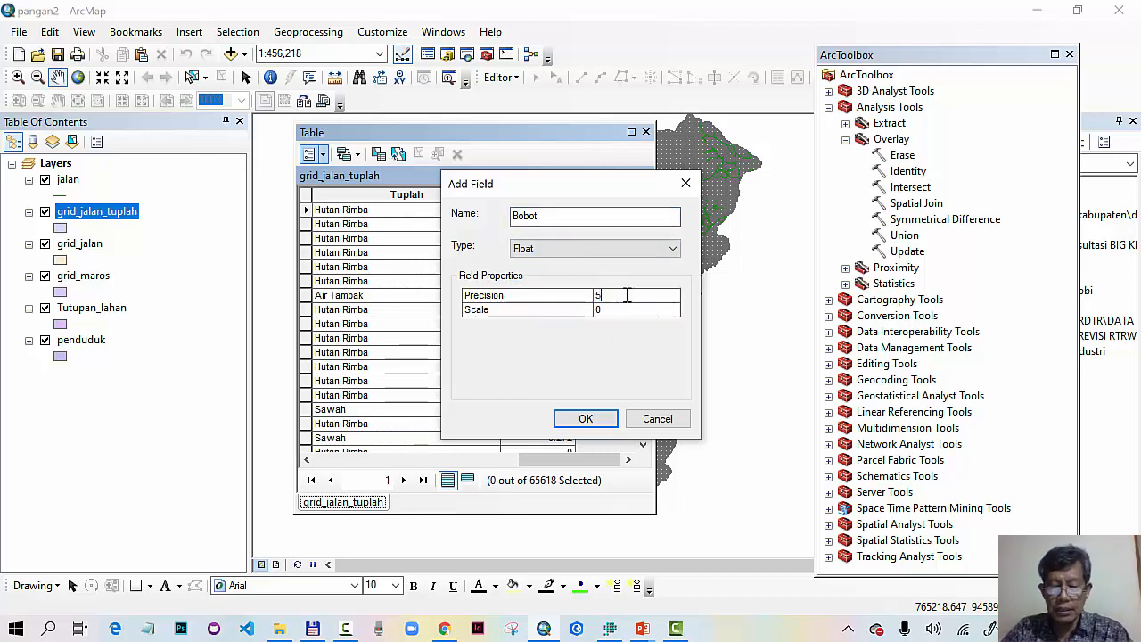
pyautogui.click(624, 310)
pyautogui.write('3')
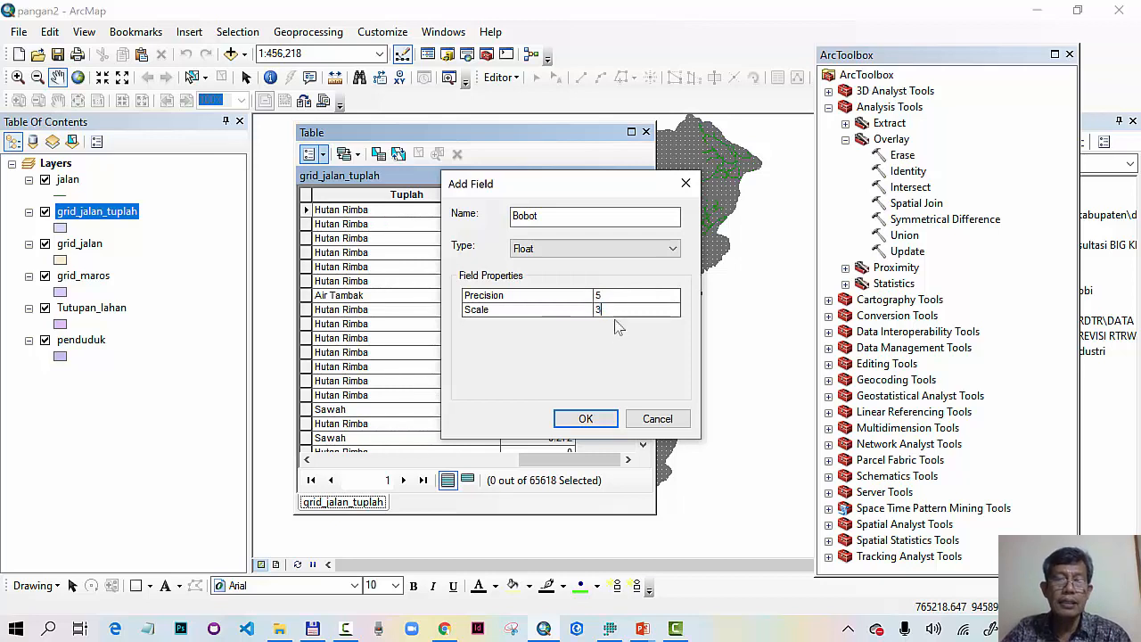
pyautogui.click(591, 418)
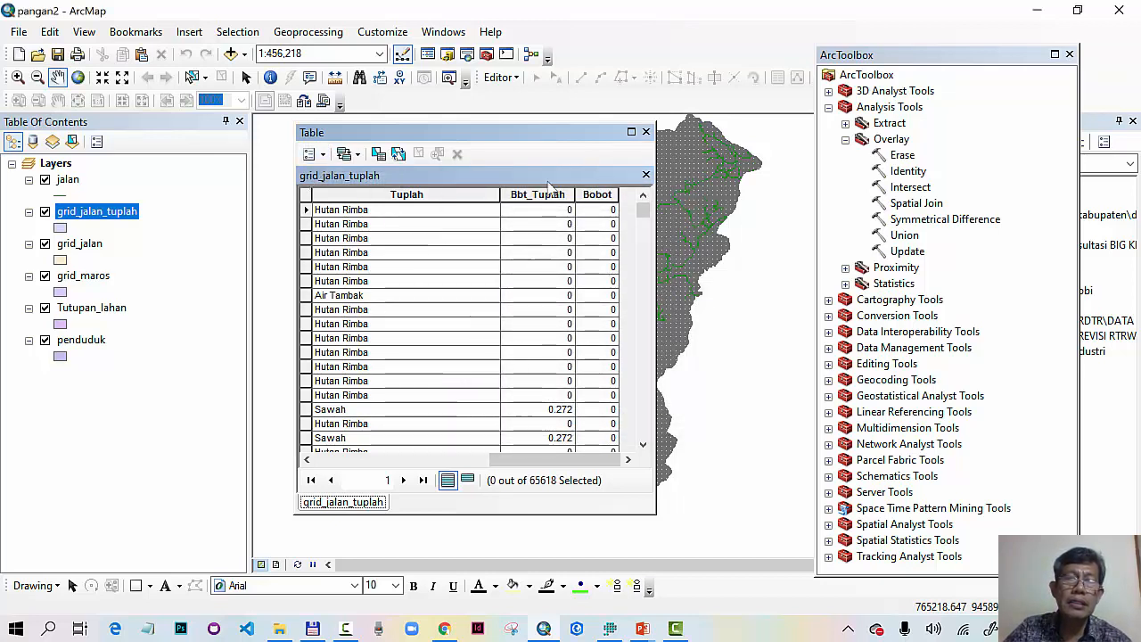
# - Calculate the Bobot field for all grid_jalan_tuplah records with the expression [Bbt_Tuplah]
pyautogui.rightClick(598, 195)
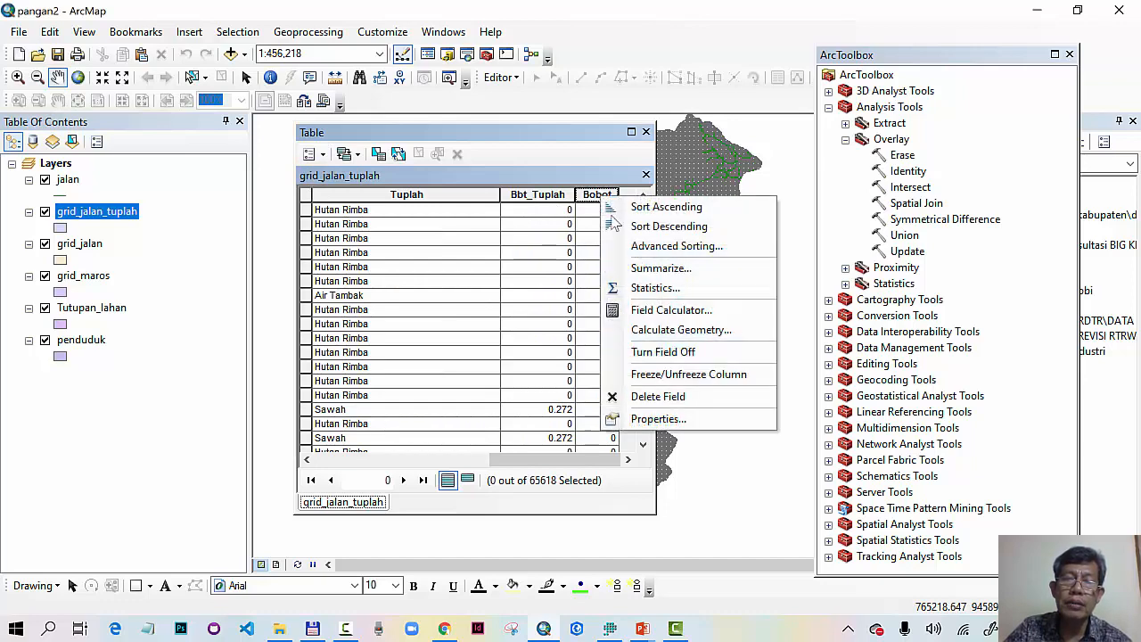
pyautogui.click(669, 309)
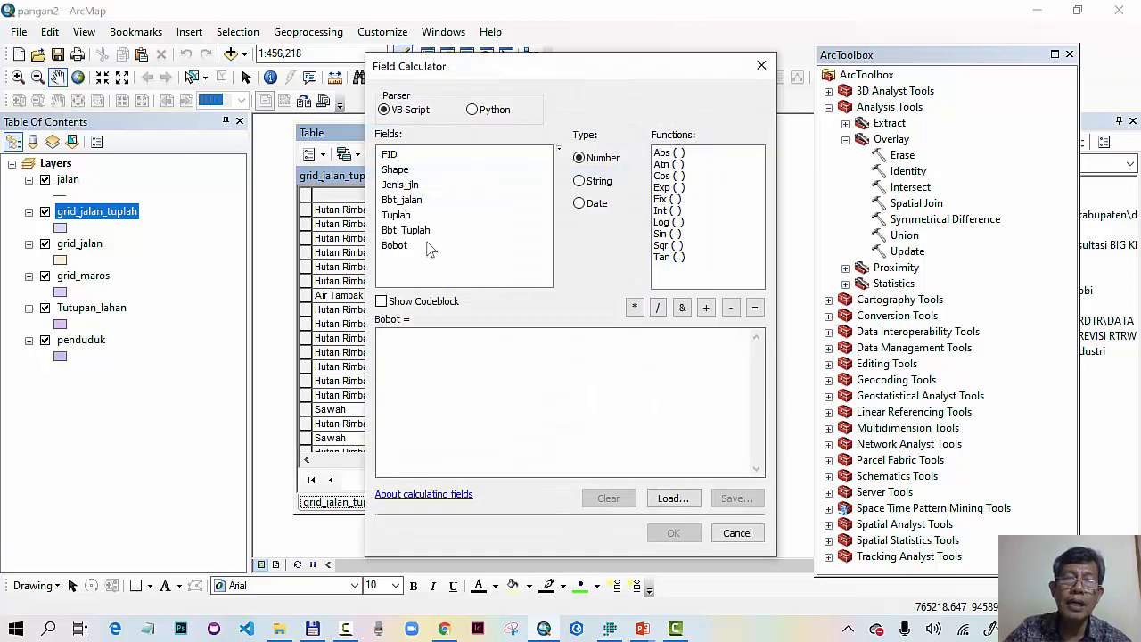
pyautogui.doubleClick(416, 232)
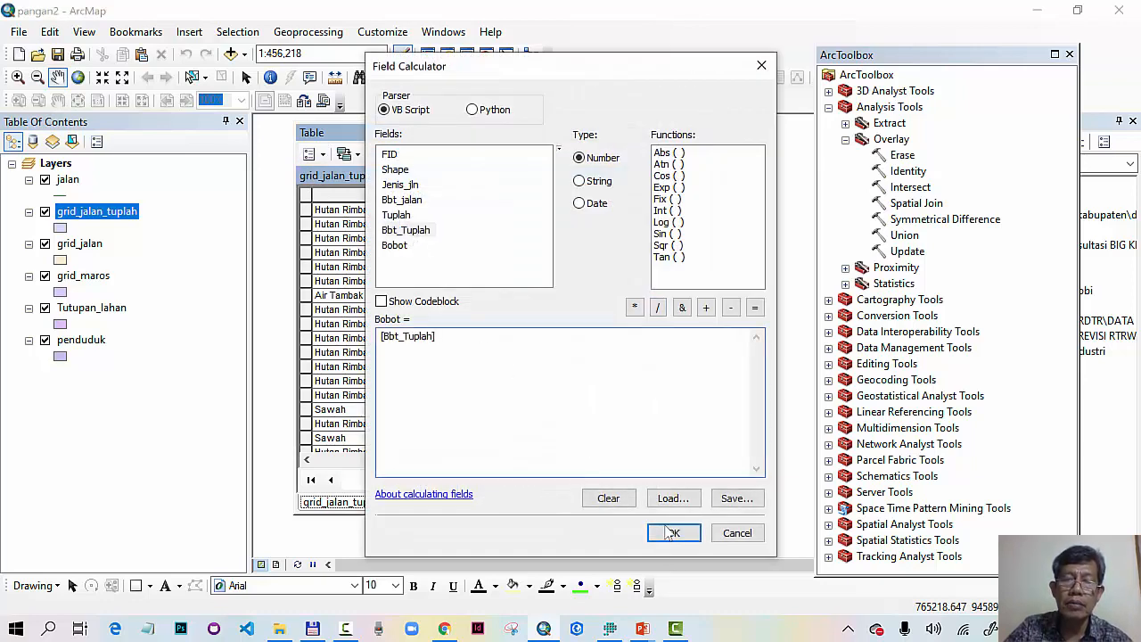
pyautogui.click(670, 534)
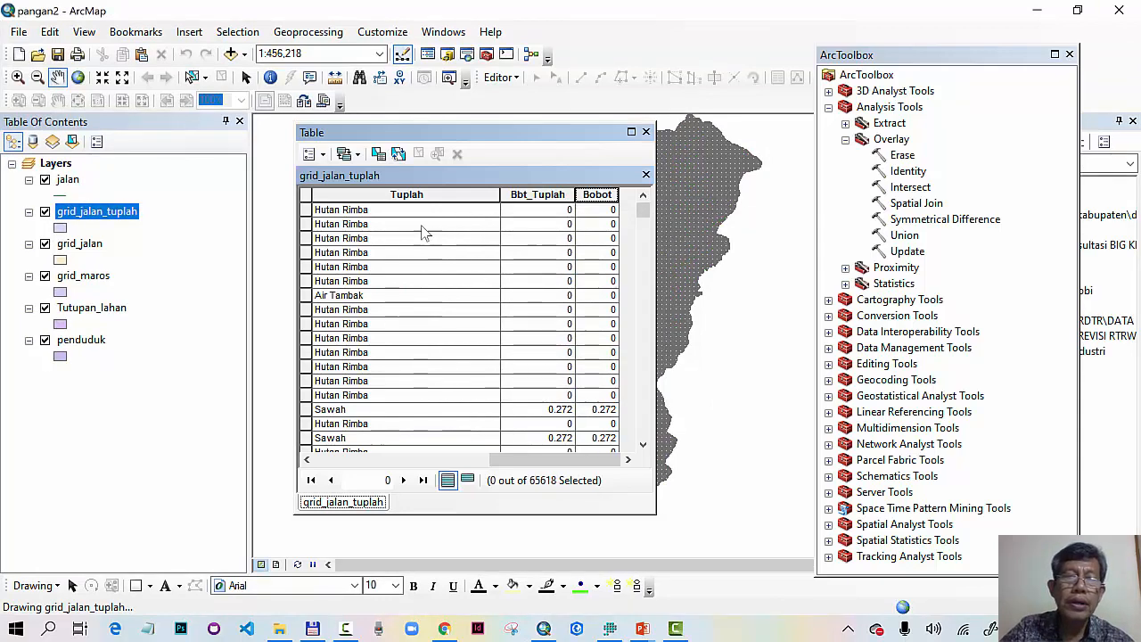
# - Select the grid_jalan_tuplah records by attributes where "Bbt_jalan" <> 0, as a new selection
pyautogui.click(323, 156)
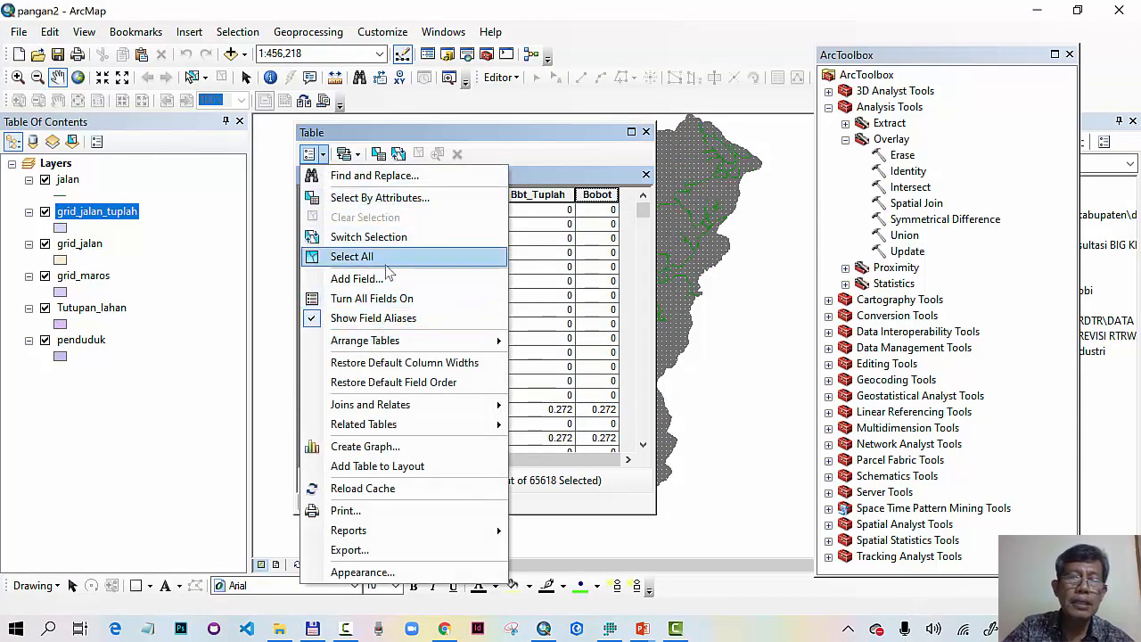
pyautogui.click(380, 198)
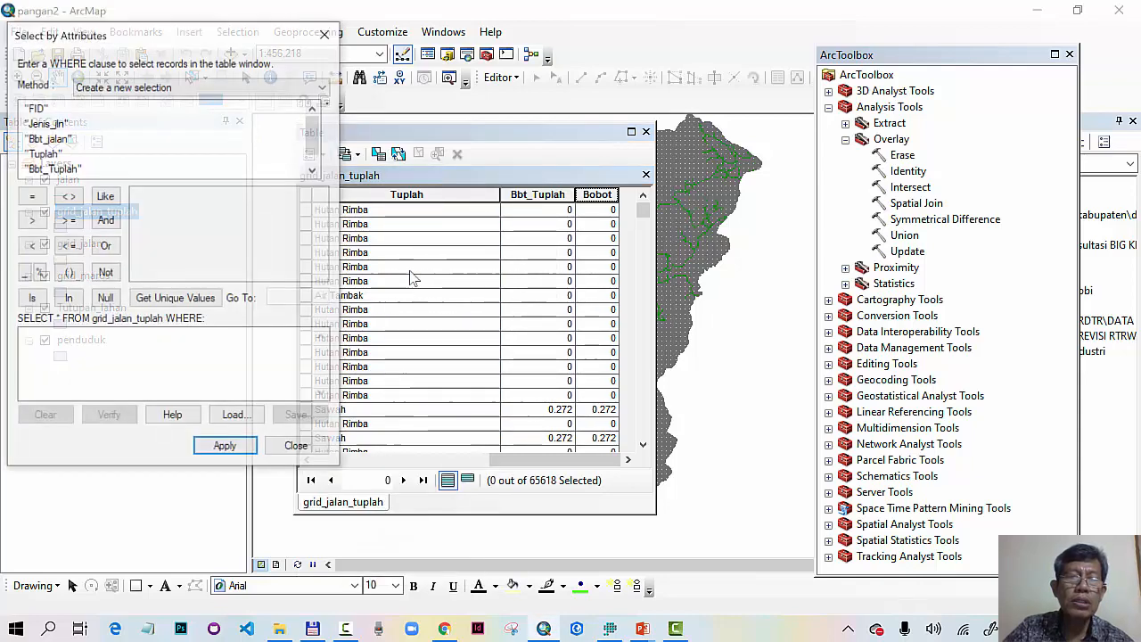
pyautogui.doubleClick(49, 140)
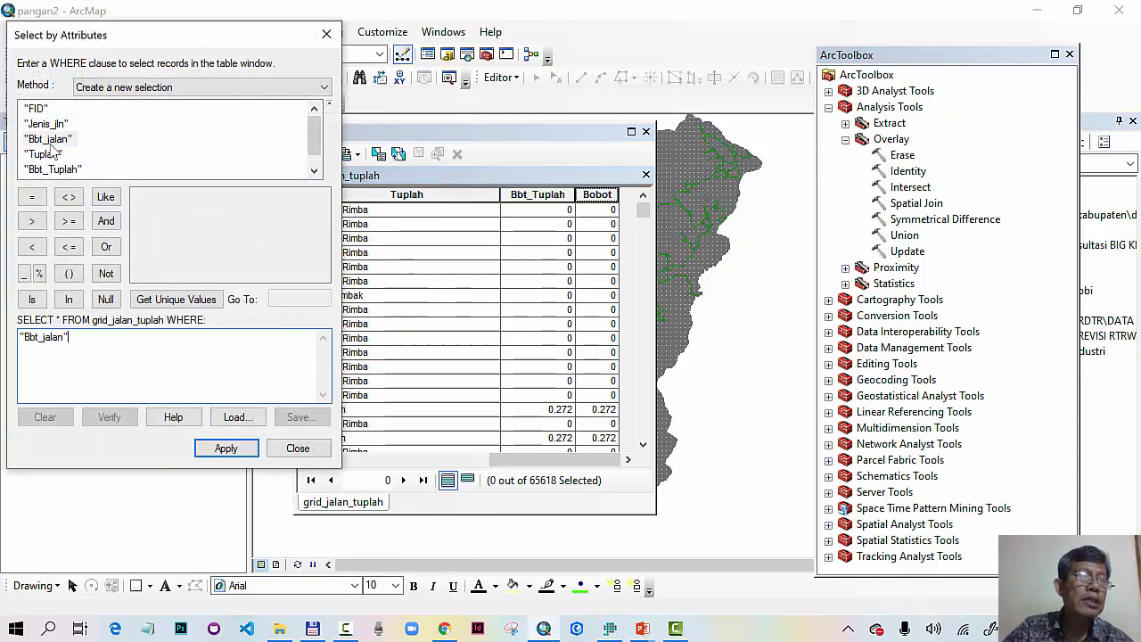
pyautogui.click(70, 197)
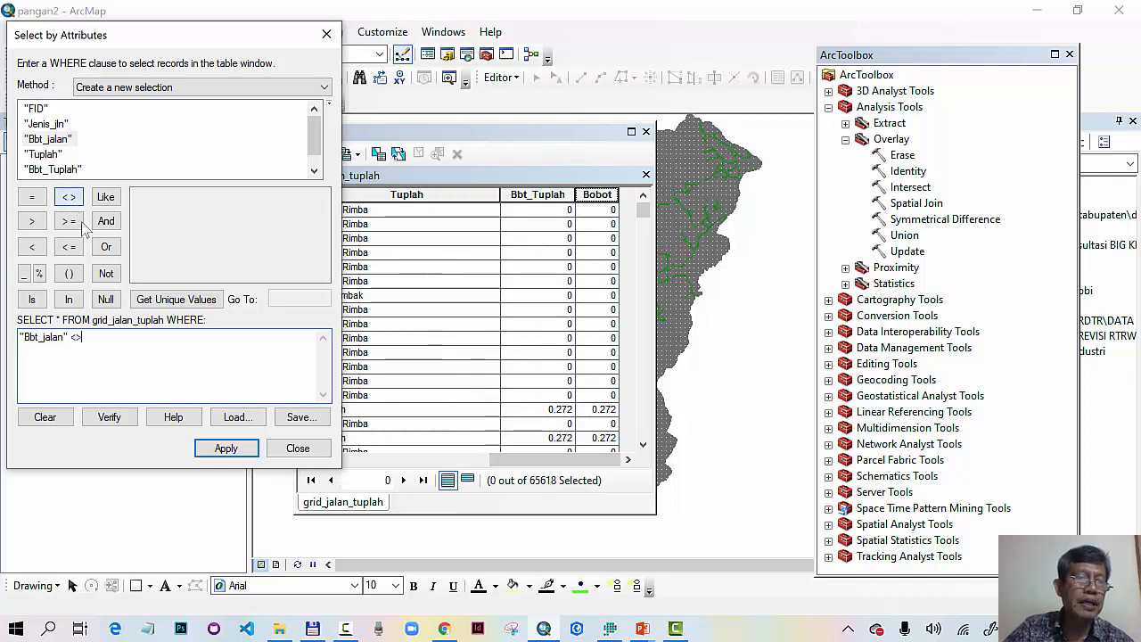
pyautogui.click(166, 300)
pyautogui.doubleClick(140, 196)
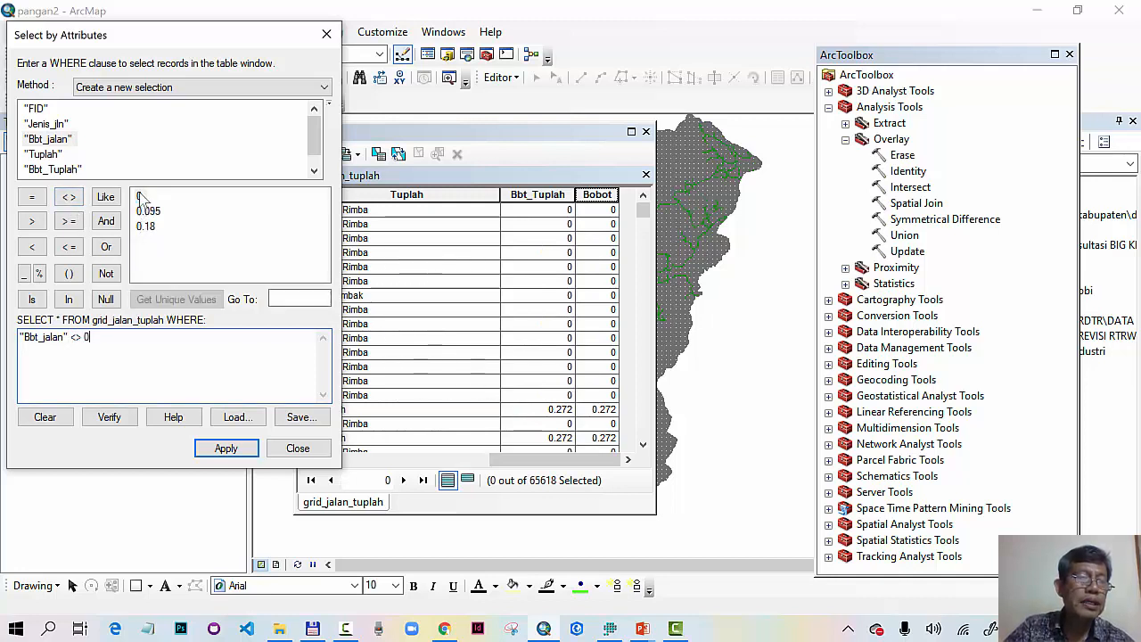
pyautogui.click(226, 448)
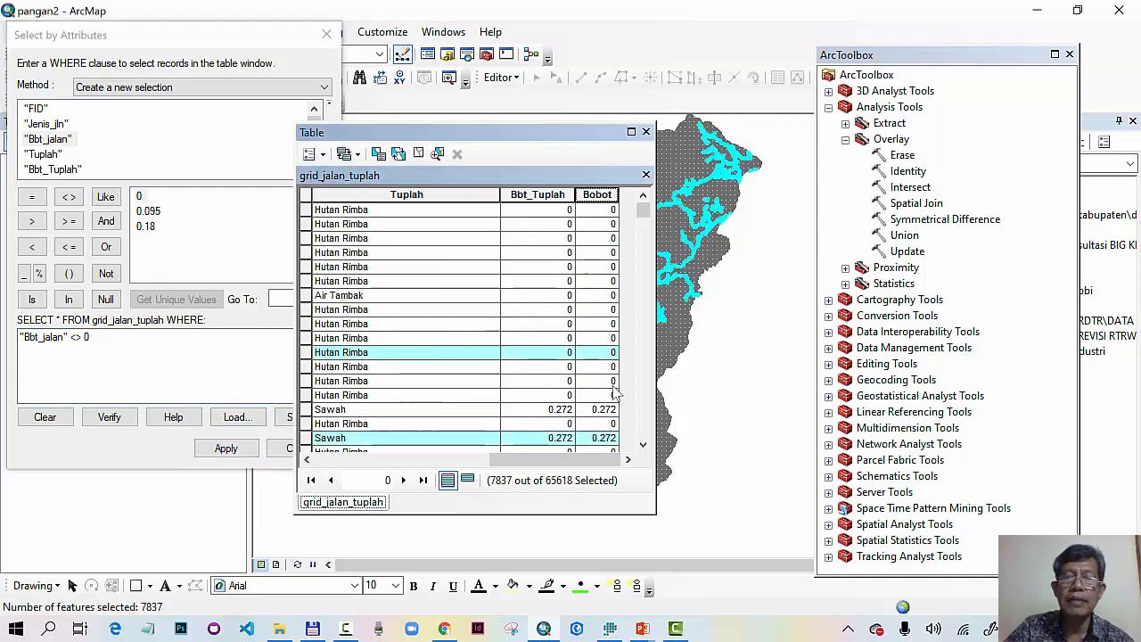
# - Calculate Bobot as [Bbt_jalan] for the selected road records, close the attribute query and clear the selection
pyautogui.rightClick(597, 194)
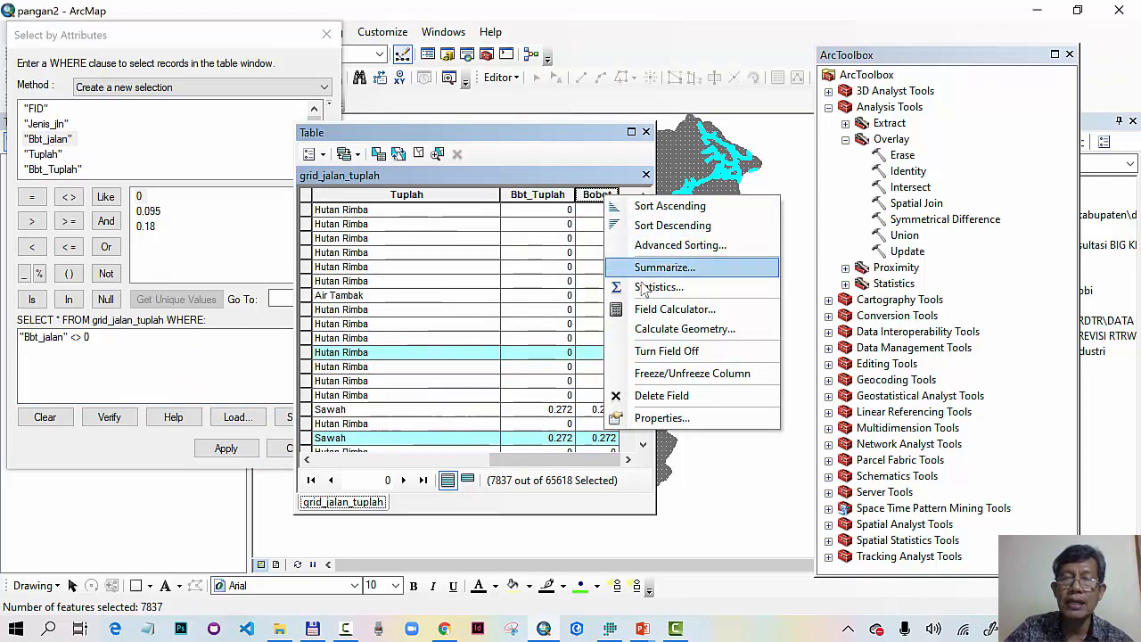
pyautogui.click(651, 309)
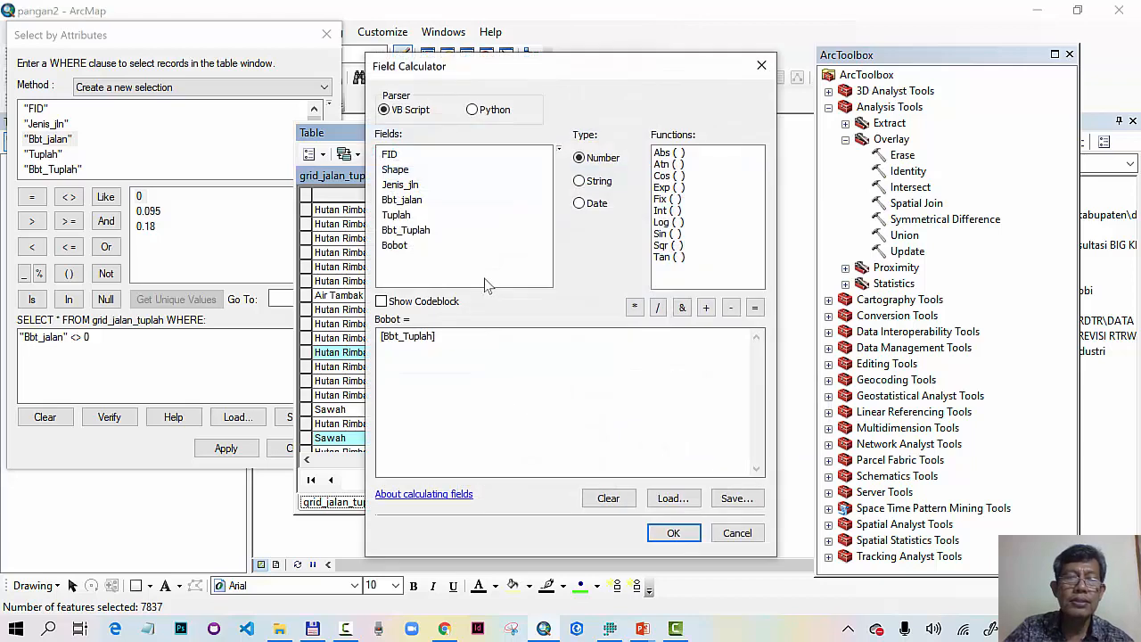
pyautogui.doubleClick(403, 200)
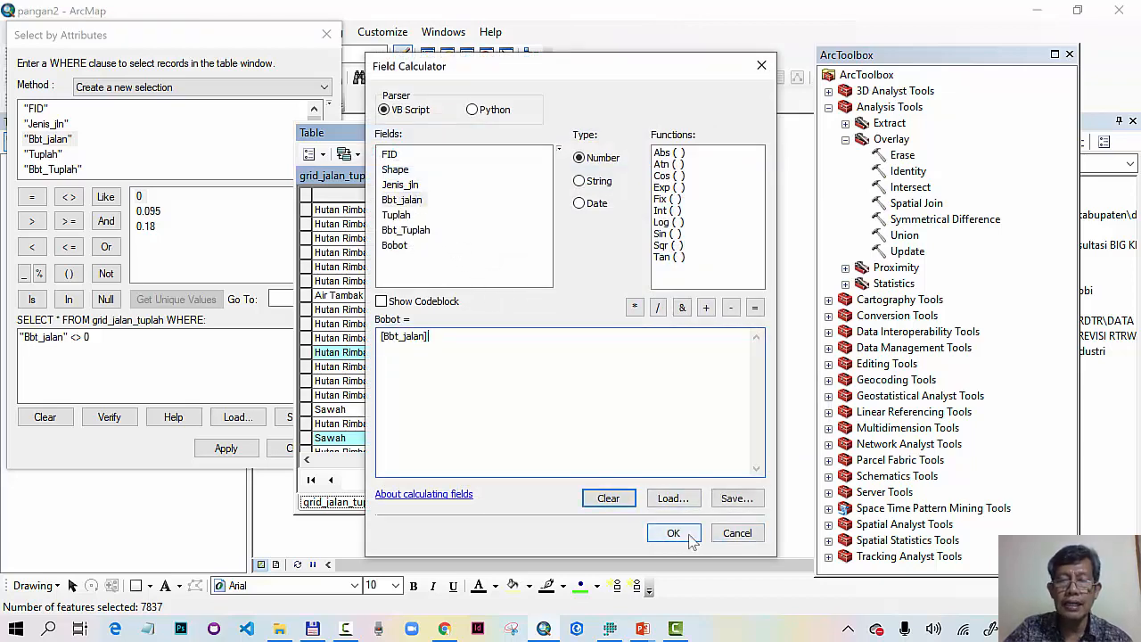
pyautogui.click(675, 533)
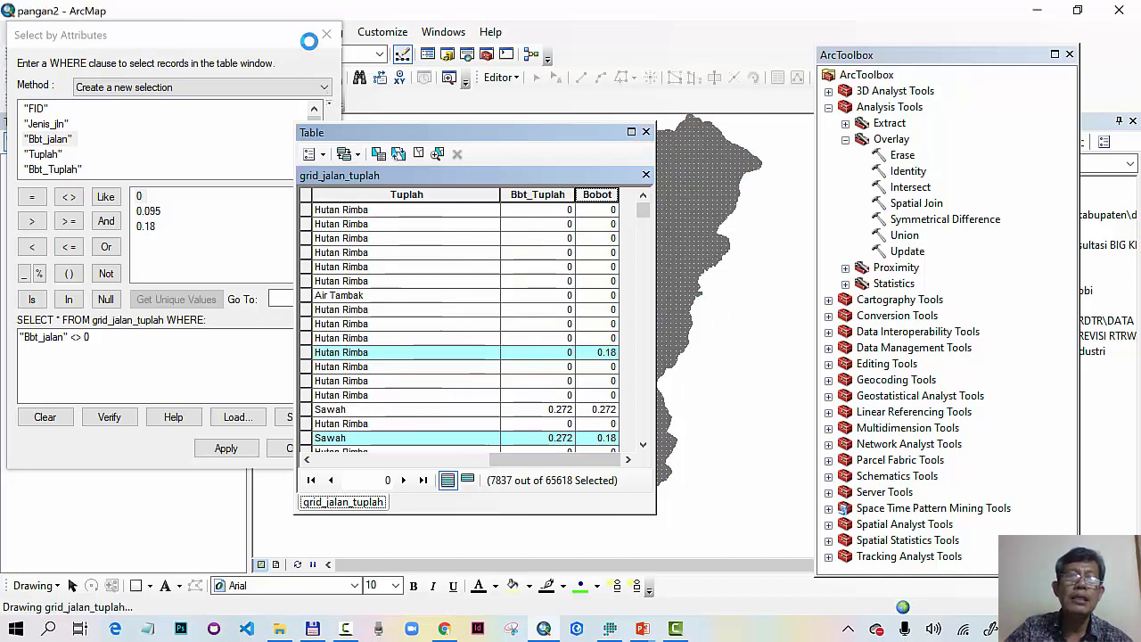
pyautogui.click(316, 43)
pyautogui.click(327, 34)
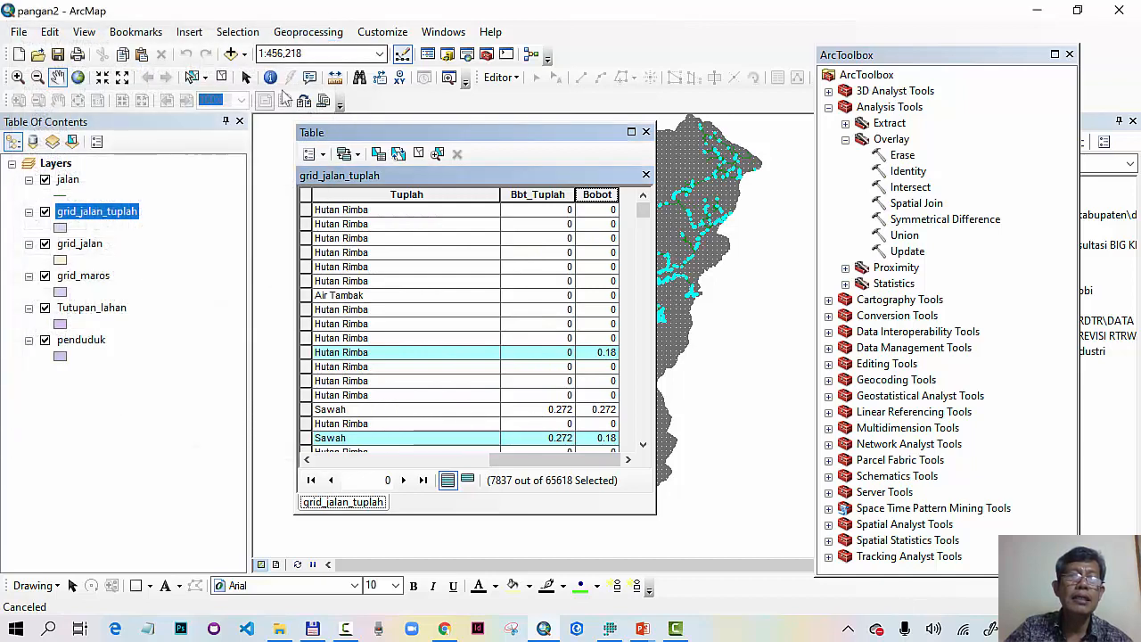
pyautogui.click(222, 77)
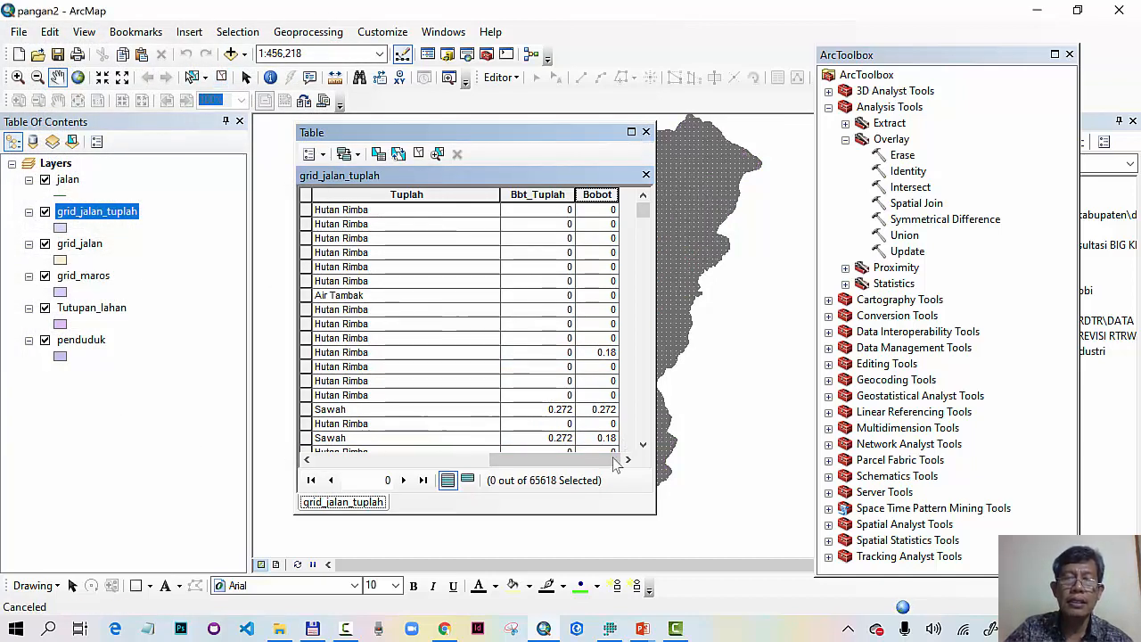
# - Add a Long Integer field named Penduduk to the grid_jalan_tuplah table, keeping precision 0
pyautogui.click(313, 153)
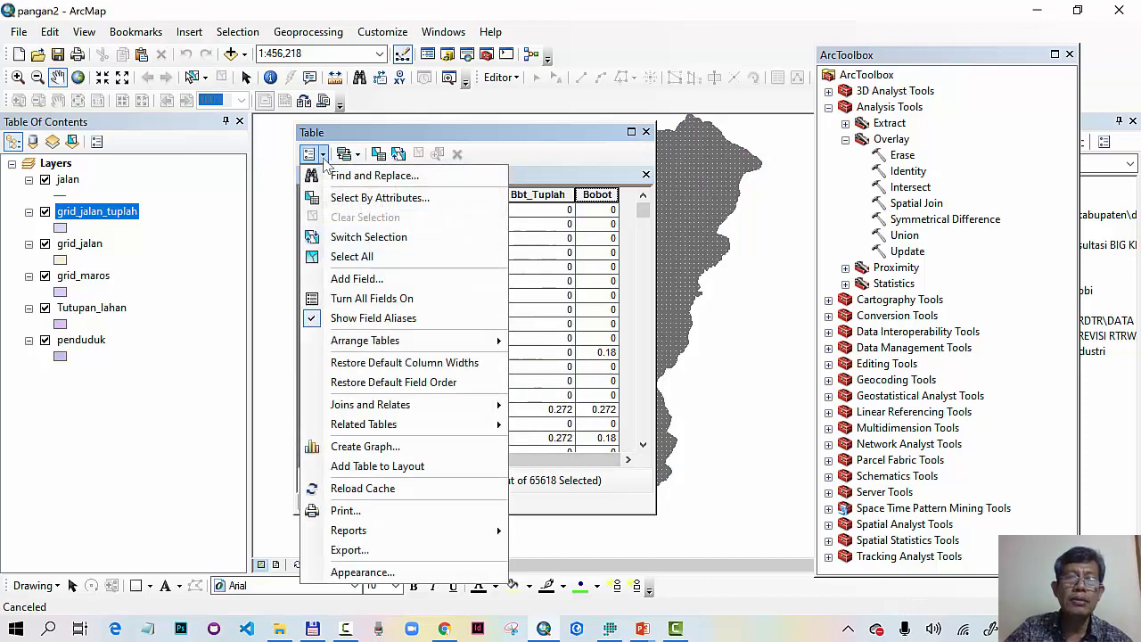
pyautogui.click(373, 284)
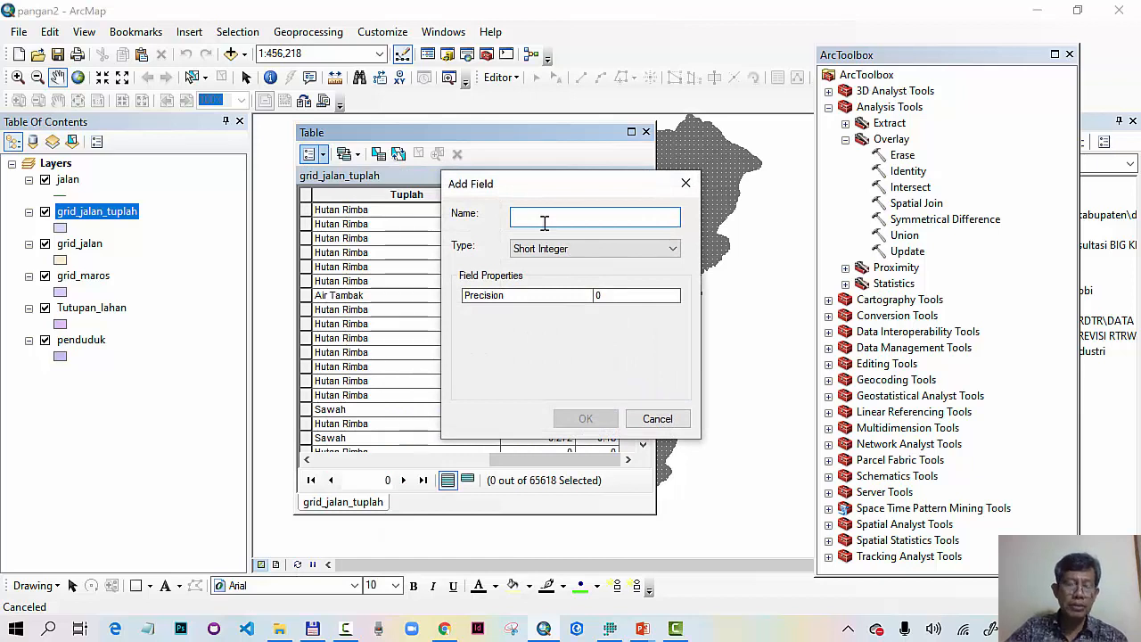
pyautogui.write('Penduduk')
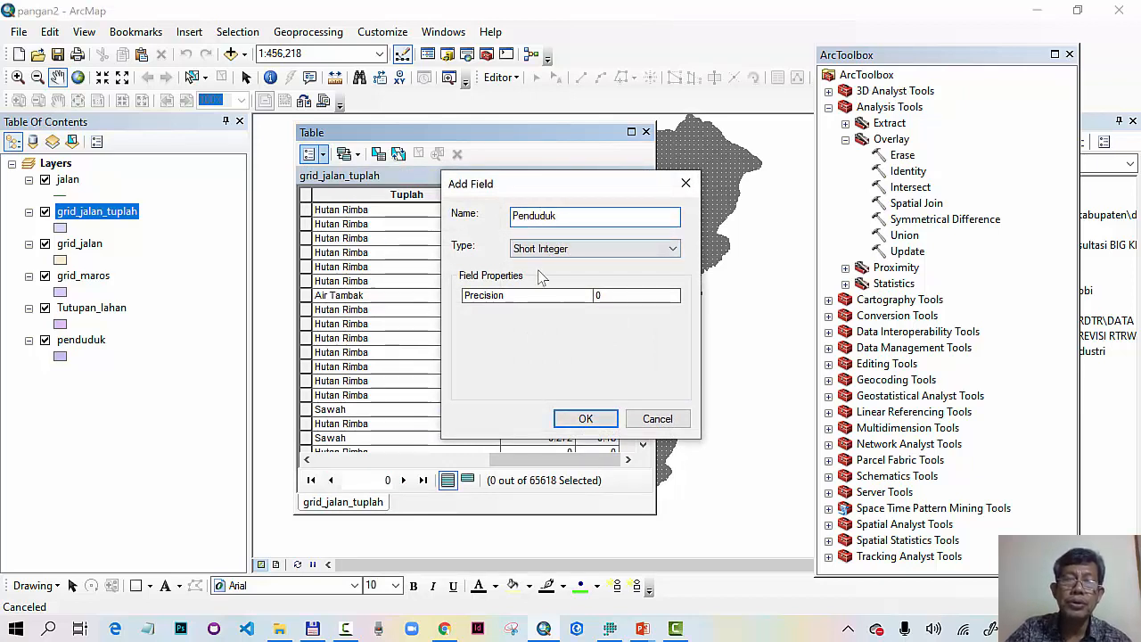
pyautogui.click(584, 249)
pyautogui.click(575, 277)
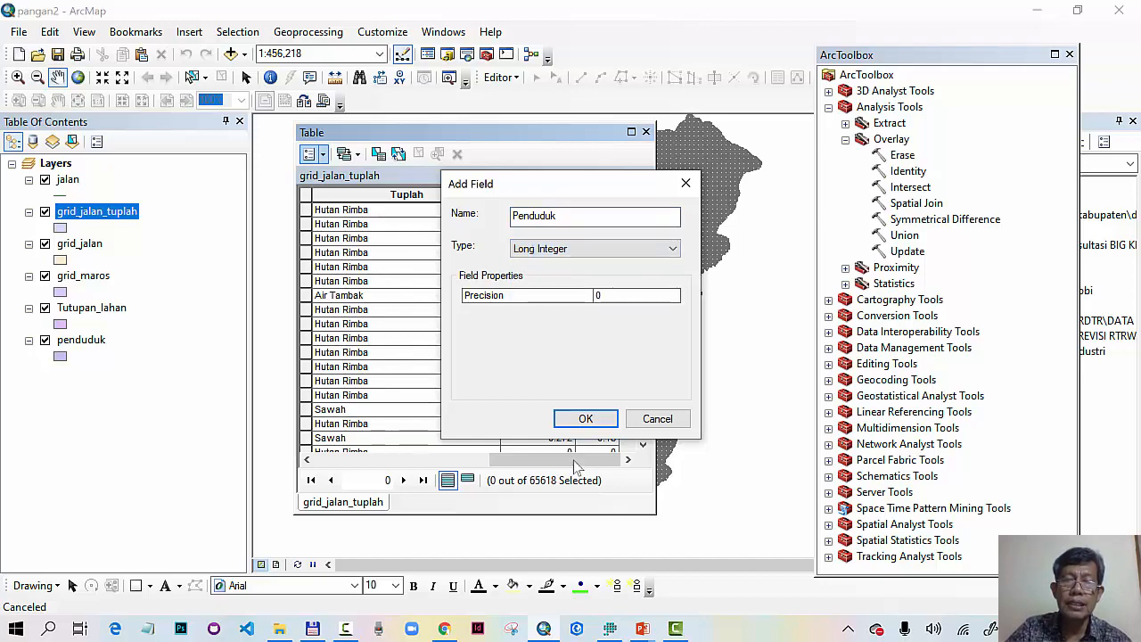
pyautogui.click(585, 418)
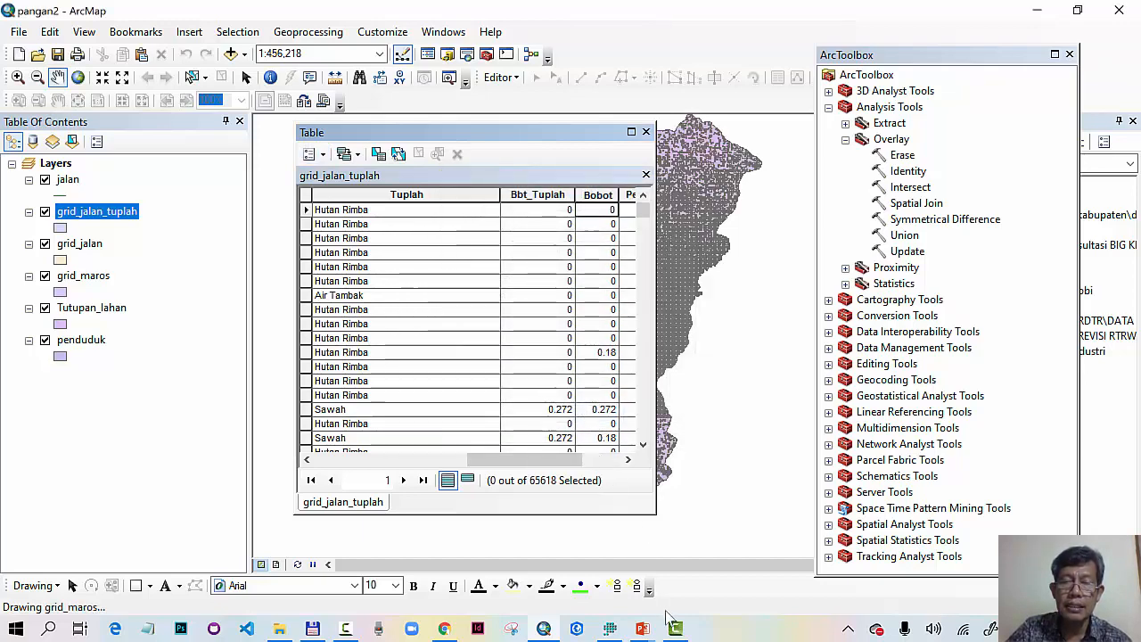
# - Switch to the DT Pangan presentation in PowerPoint, examine the population distribution equation on the Sebaran Penduduk slide, and return to ArcMap
pyautogui.moveTo(660, 621)
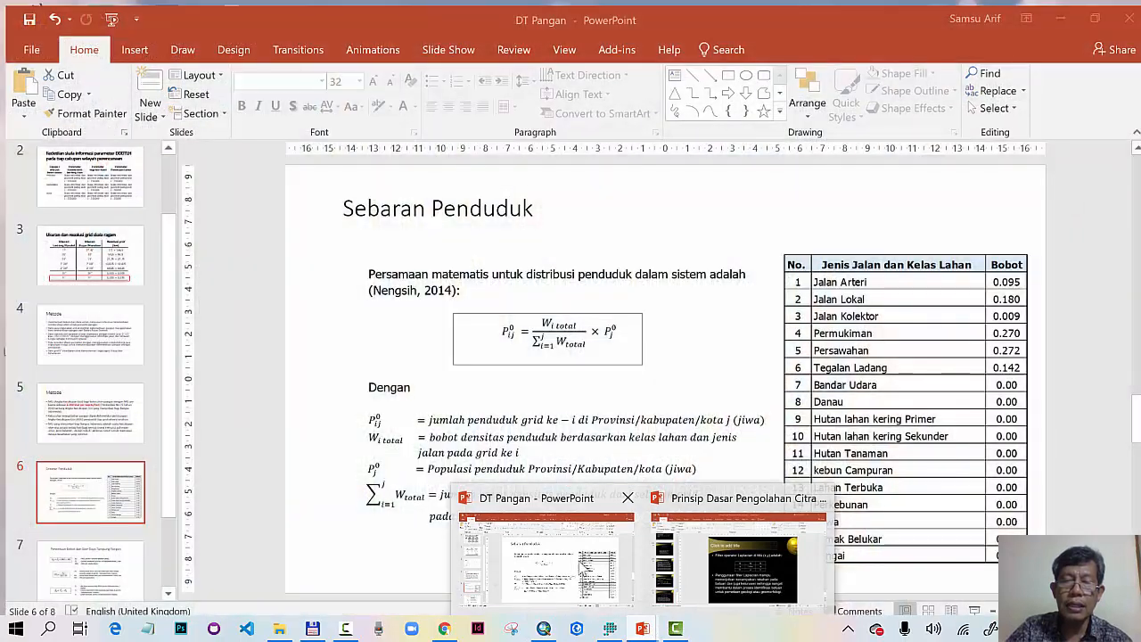
pyautogui.click(546, 555)
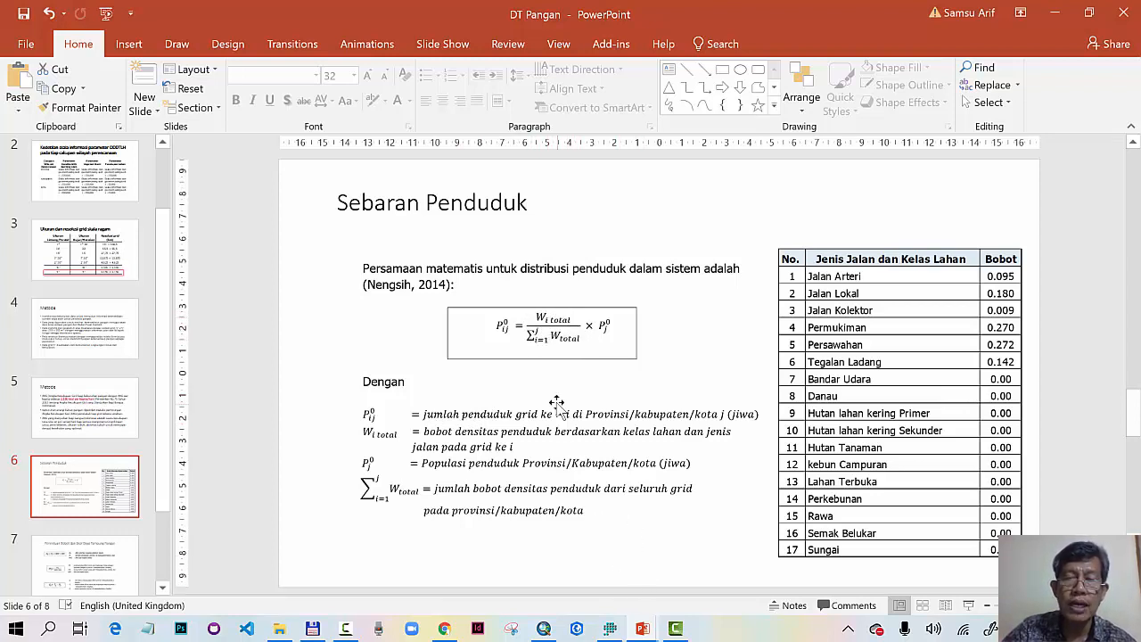
pyautogui.click(544, 628)
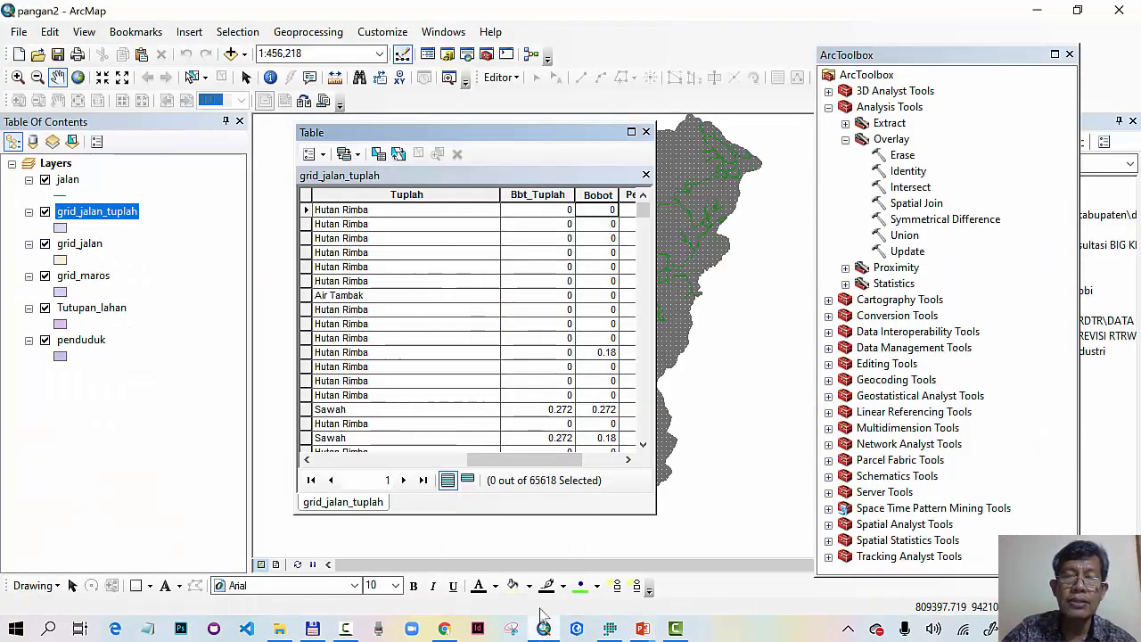
# - Get the statistics of the Bobot field in grid_jalan_tuplah, copy the sum into a blank Notepad document, and close the statistics
pyautogui.moveTo(558, 460); pyautogui.dragTo(596, 461)
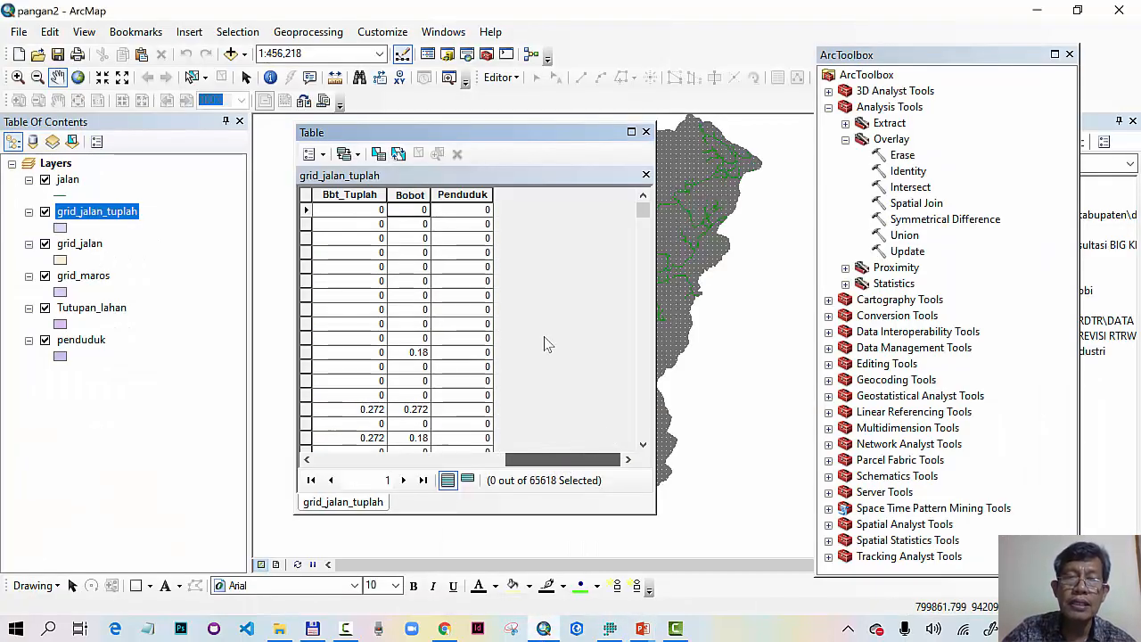
pyautogui.rightClick(409, 194)
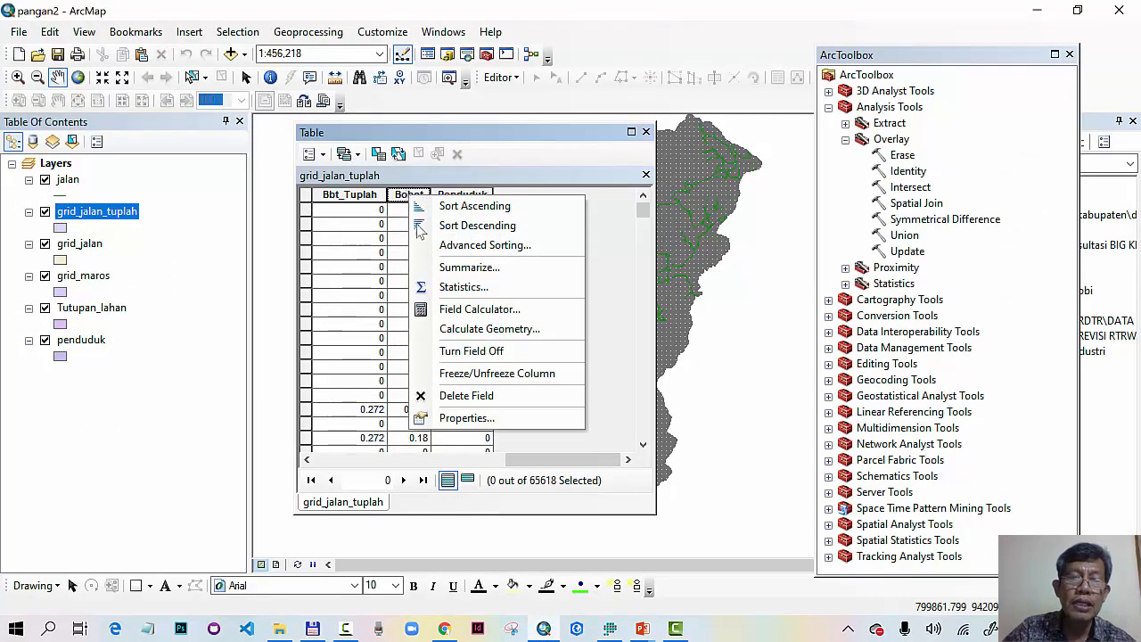
pyautogui.click(457, 291)
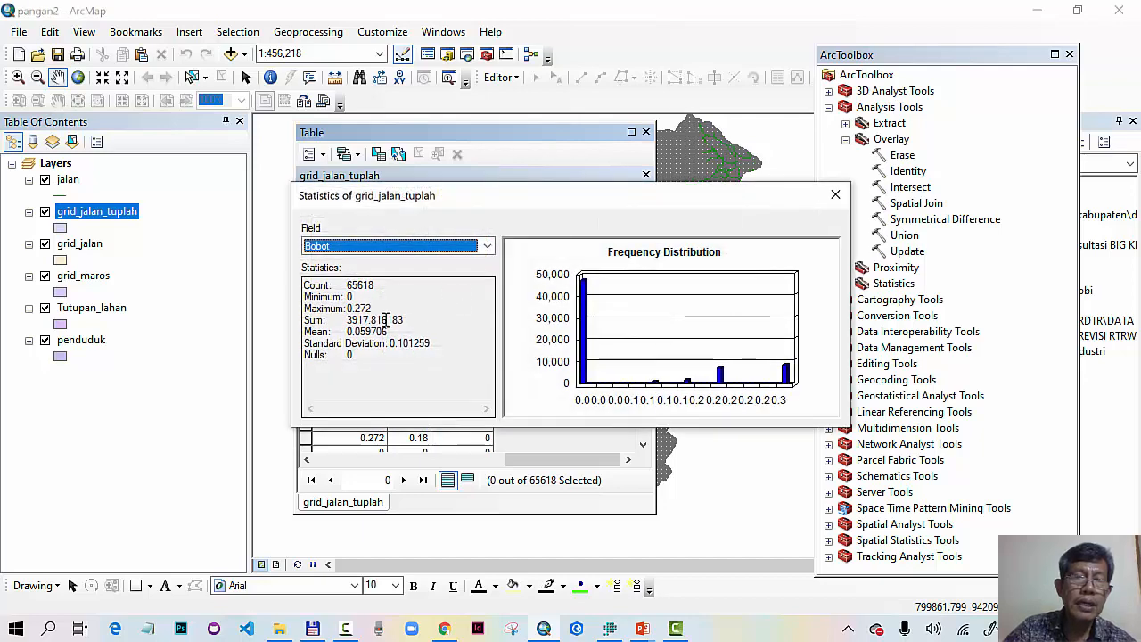
pyautogui.moveTo(349, 321); pyautogui.dragTo(406, 318)
pyautogui.hotkey('ctrl', 'c')
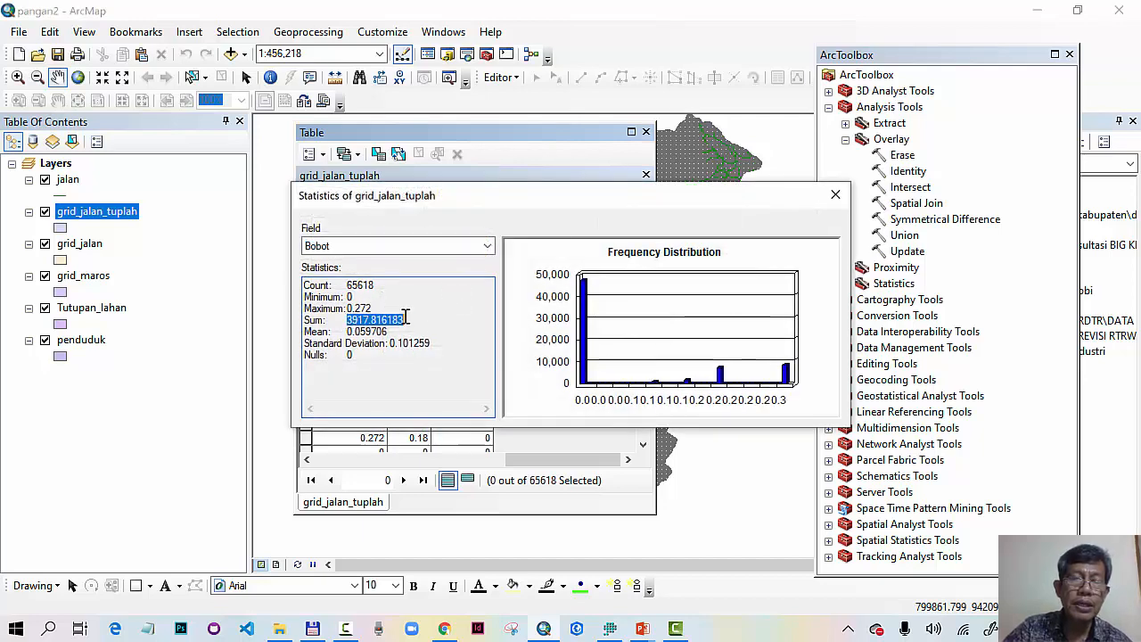
pyautogui.click(151, 621)
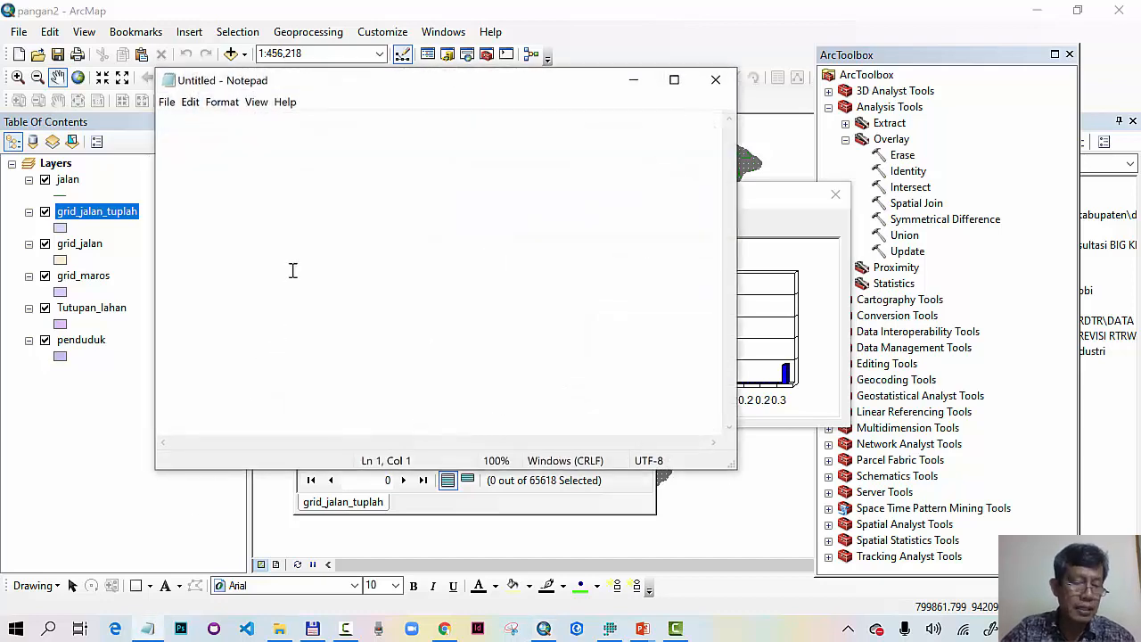
pyautogui.hotkey('ctrl', 'v')
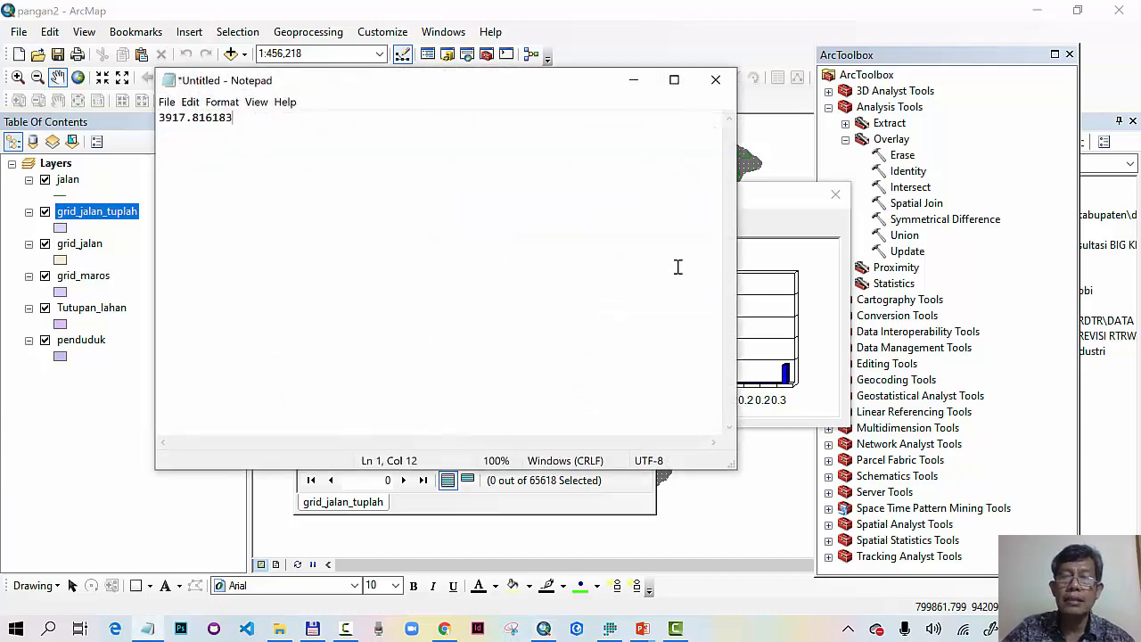
pyautogui.click(836, 193)
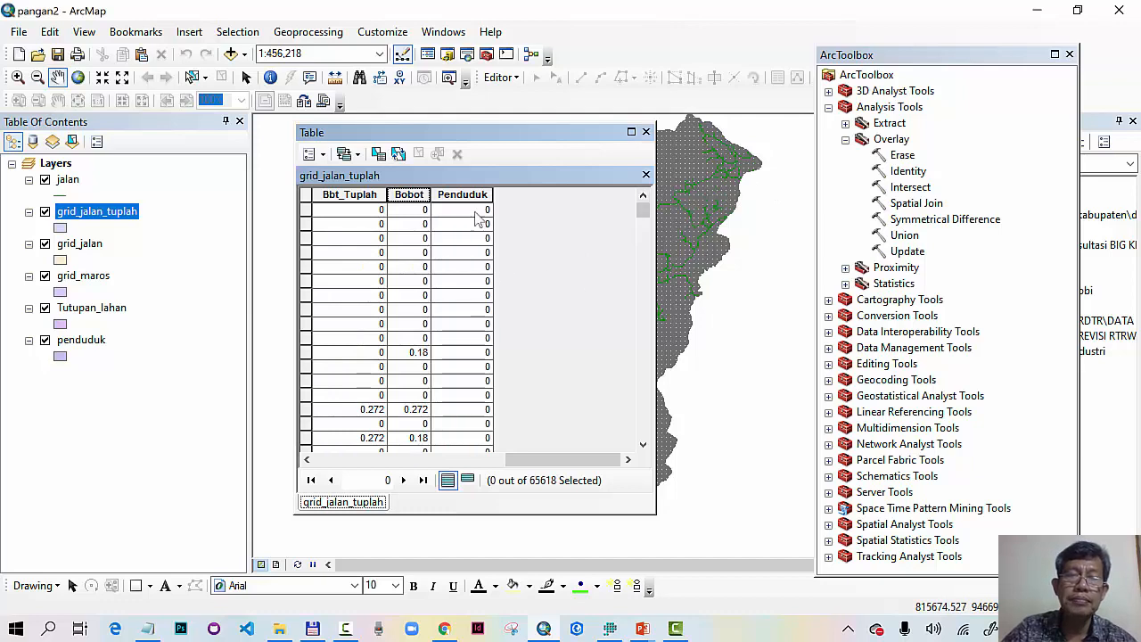
# - Open the penduduk layer's attribute table, get the Penduduk field's statistics, and copy their sum into Notepad below the Bobot sum
pyautogui.moveTo(475, 139); pyautogui.dragTo(565, 158)
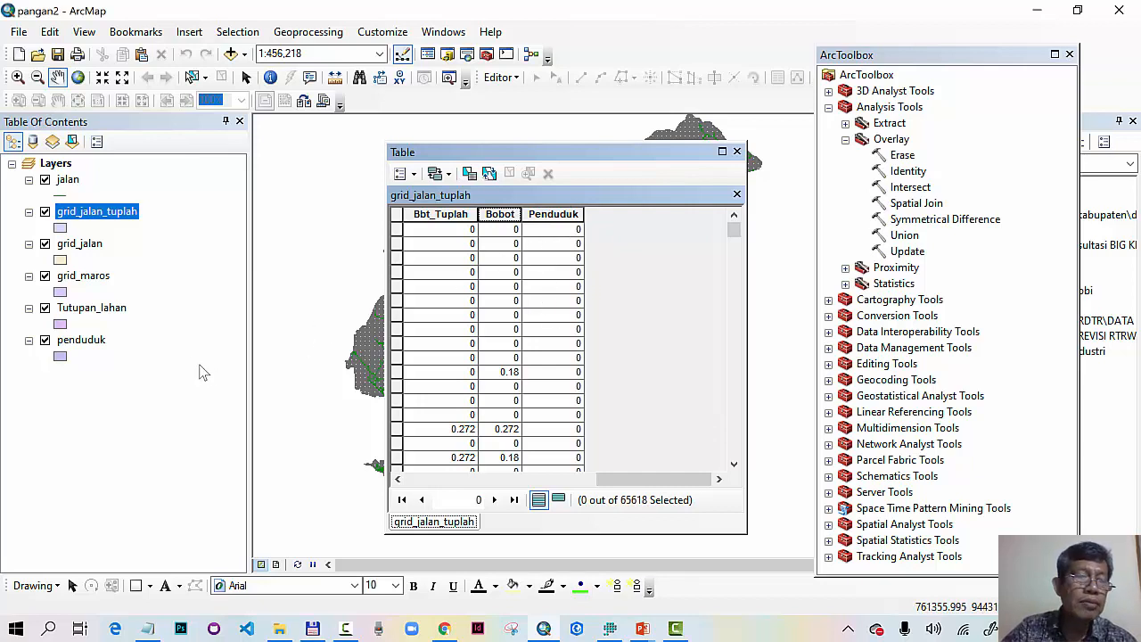
pyautogui.click(89, 346)
pyautogui.rightClick(93, 342)
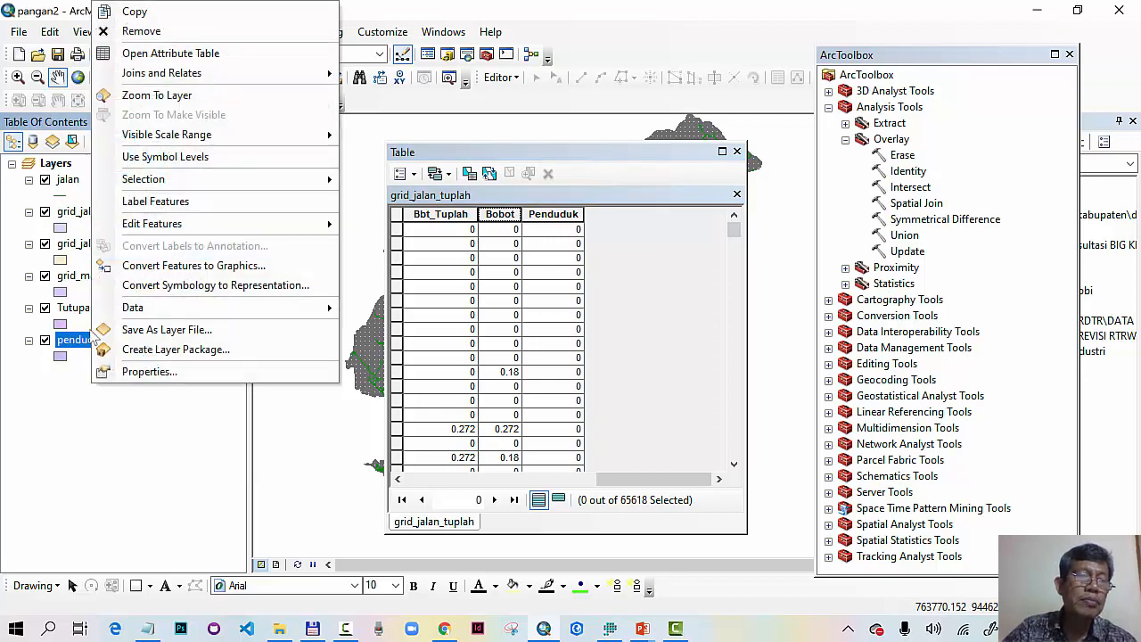
pyautogui.click(178, 54)
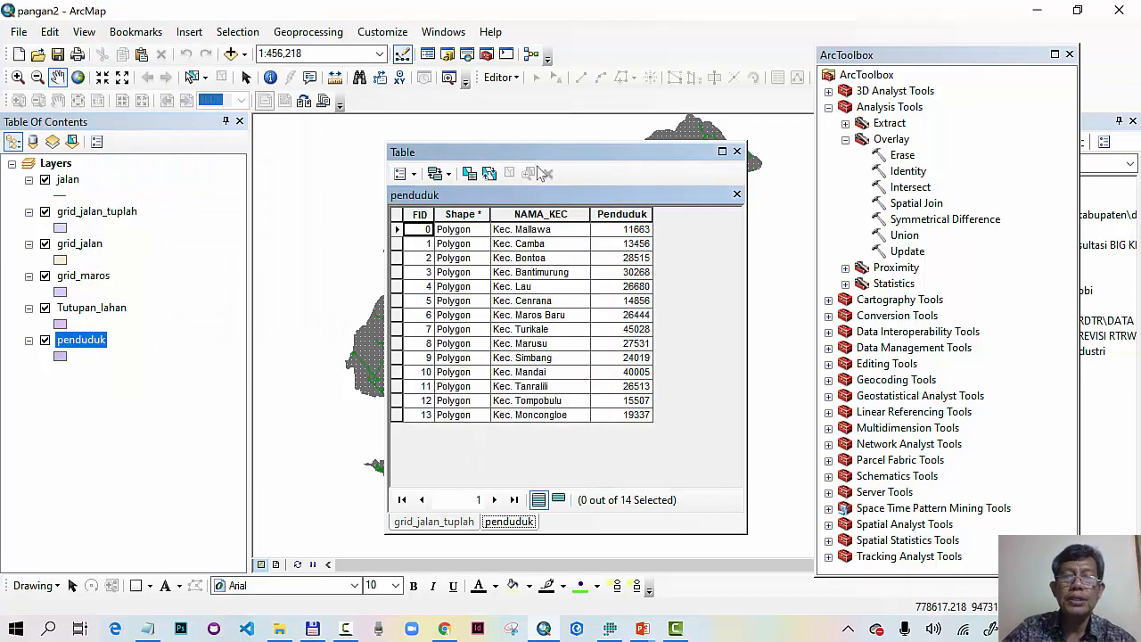
pyautogui.rightClick(629, 214)
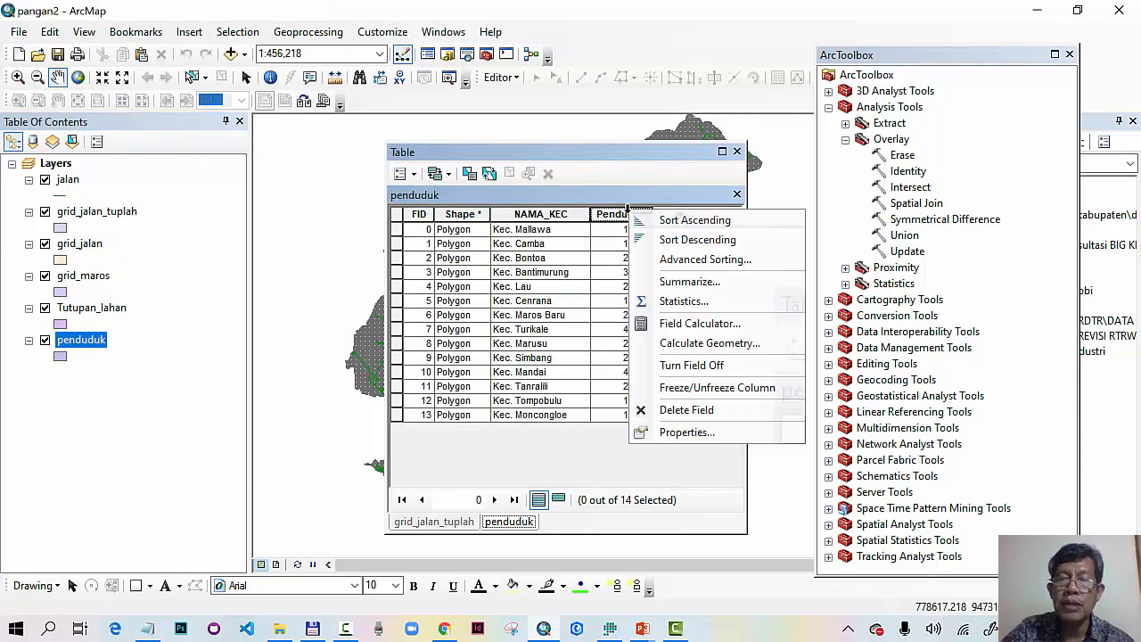
pyautogui.click(686, 302)
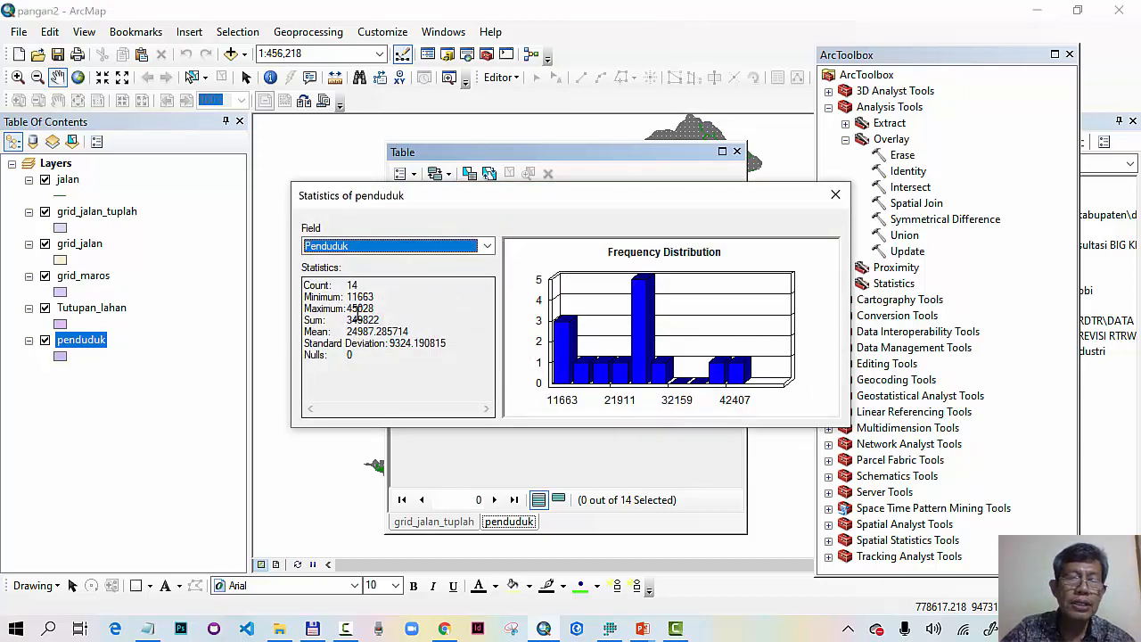
pyautogui.moveTo(349, 319); pyautogui.dragTo(401, 312)
pyautogui.hotkey('ctrl', 'c')
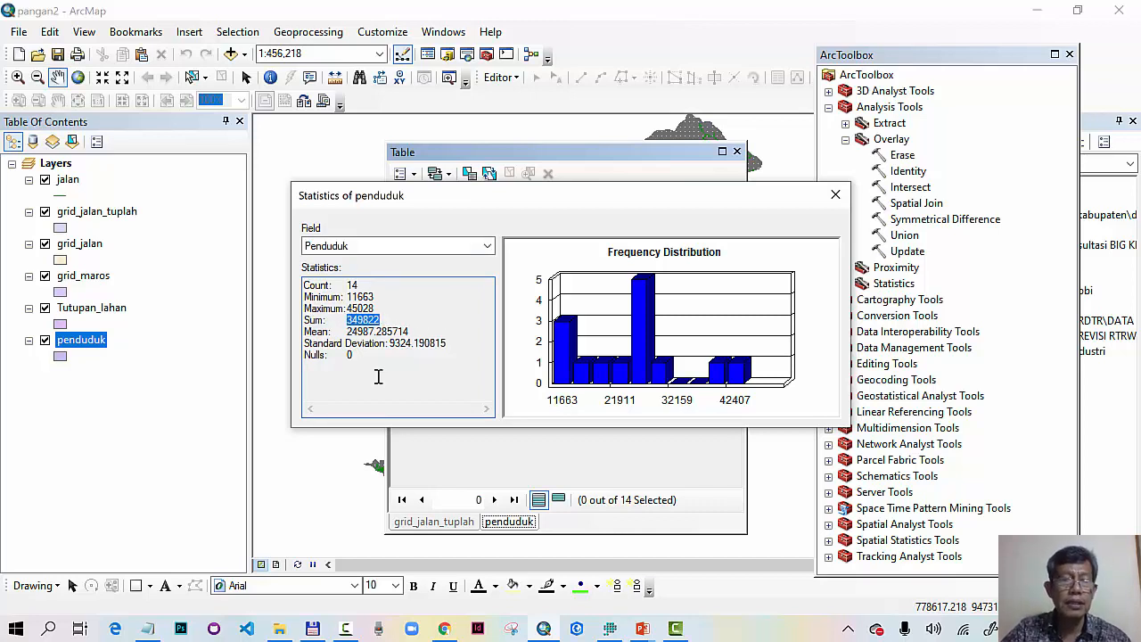
pyautogui.click(148, 628)
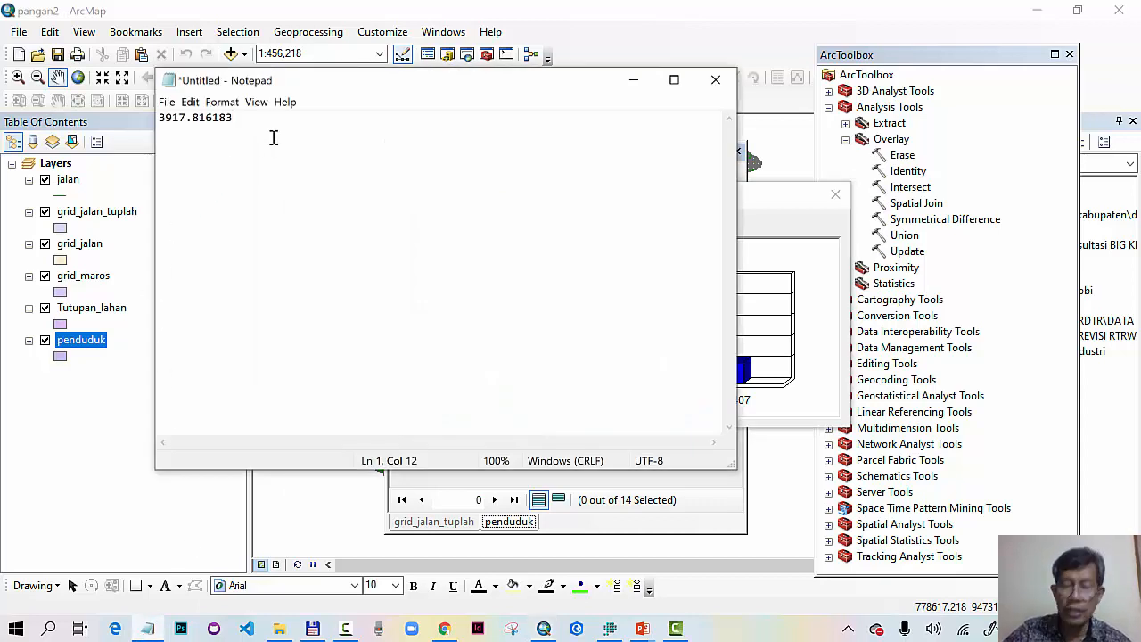
pyautogui.hotkey('ctrl', 'v')
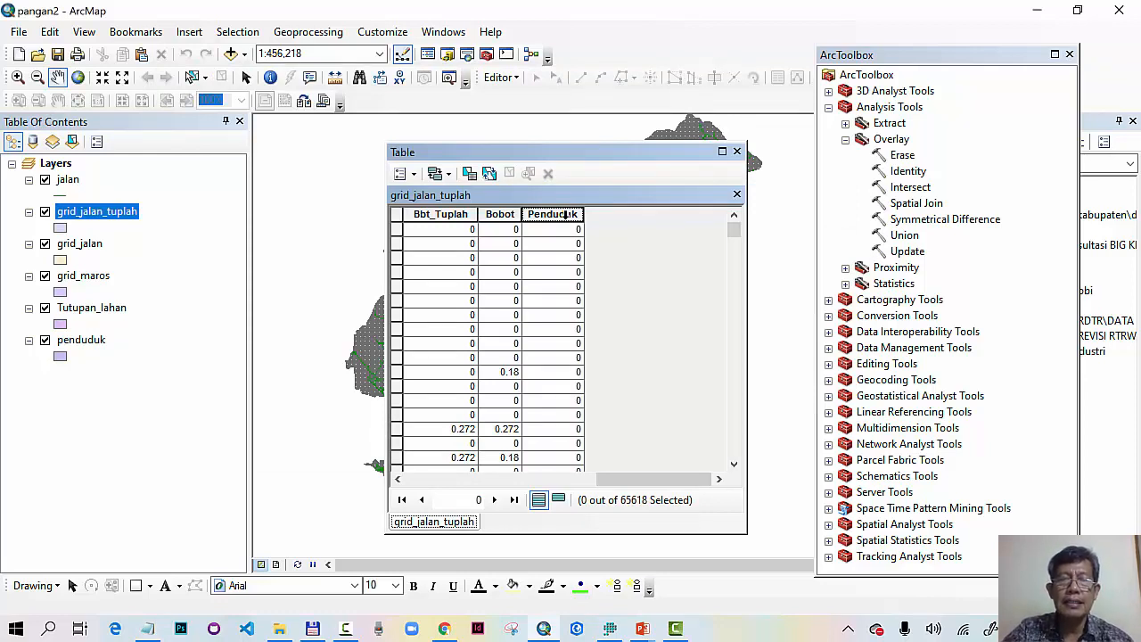
# - Open the Field Calculator for grid_jalan_tuplah's Penduduk field, check the distribution equation in PowerPoint, and begin the ArcMap expression with ( [Bobot]
pyautogui.rightClick(564, 215)
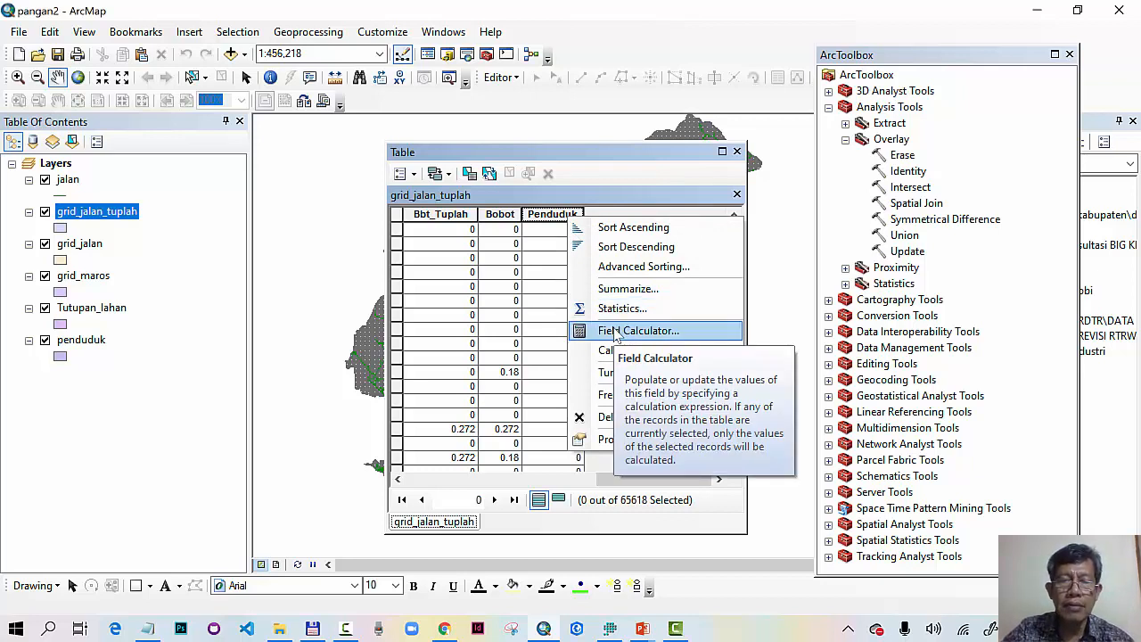
pyautogui.click(615, 332)
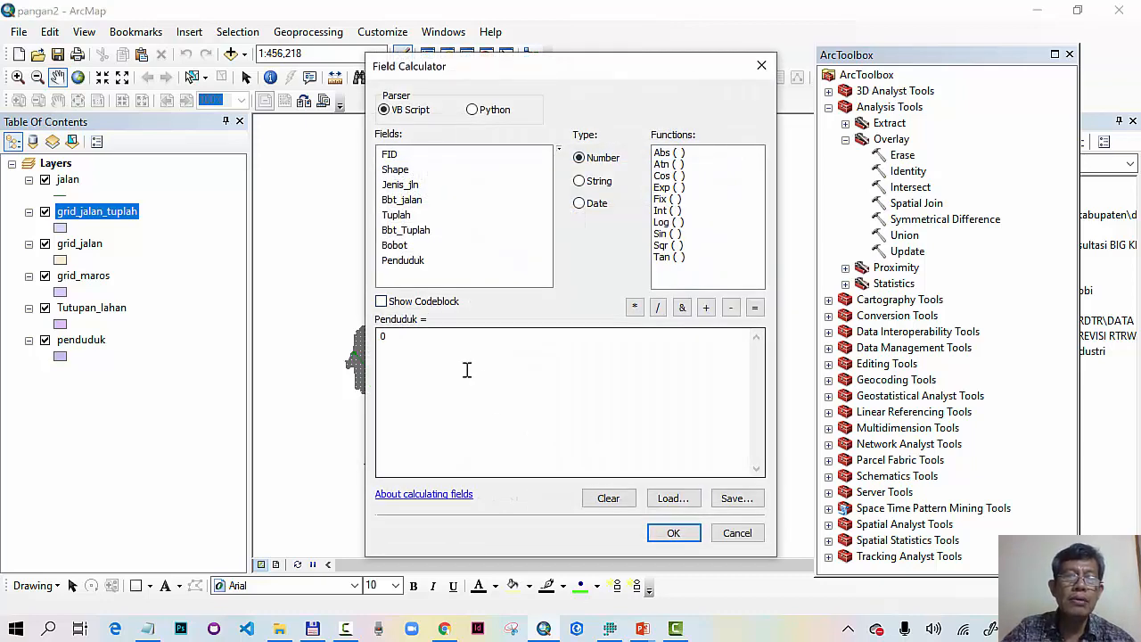
pyautogui.click(387, 336)
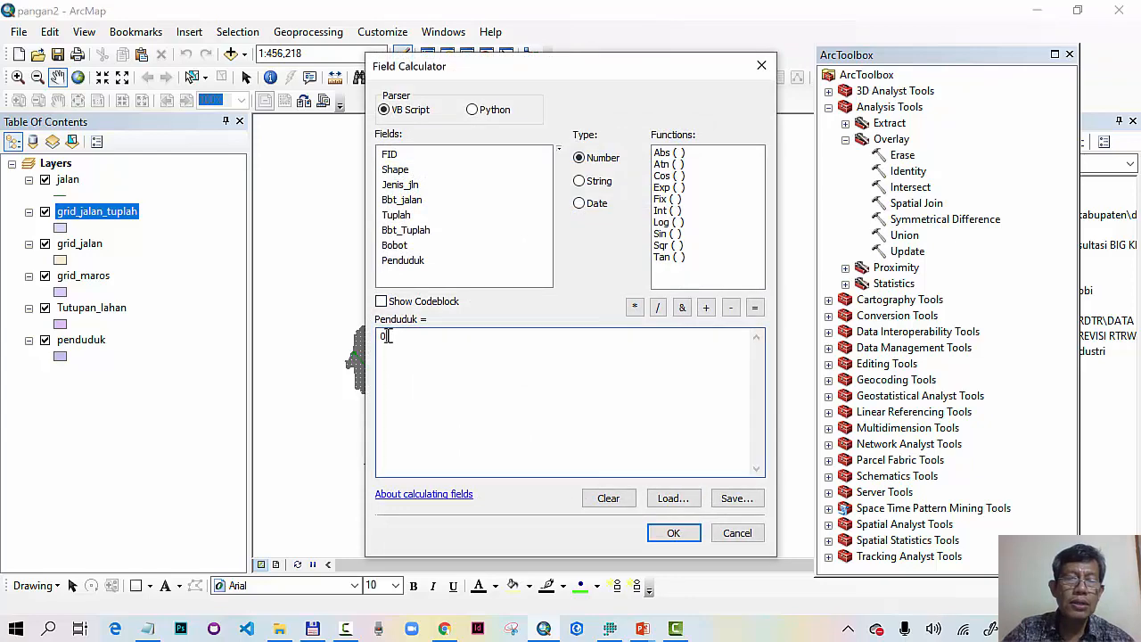
pyautogui.click(642, 629)
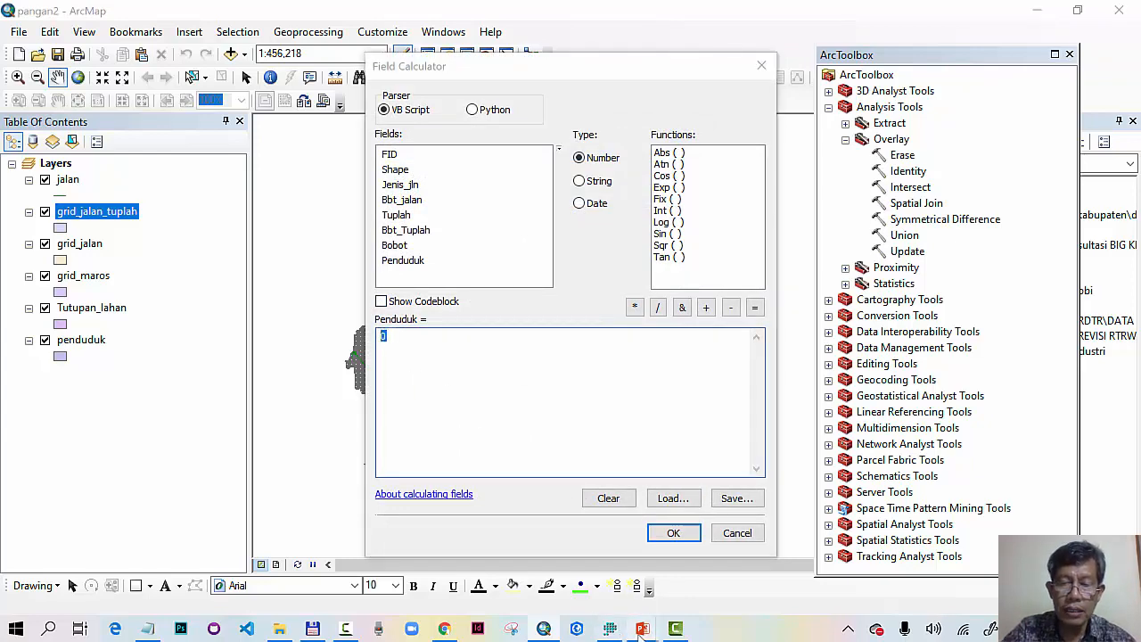
pyautogui.click(584, 571)
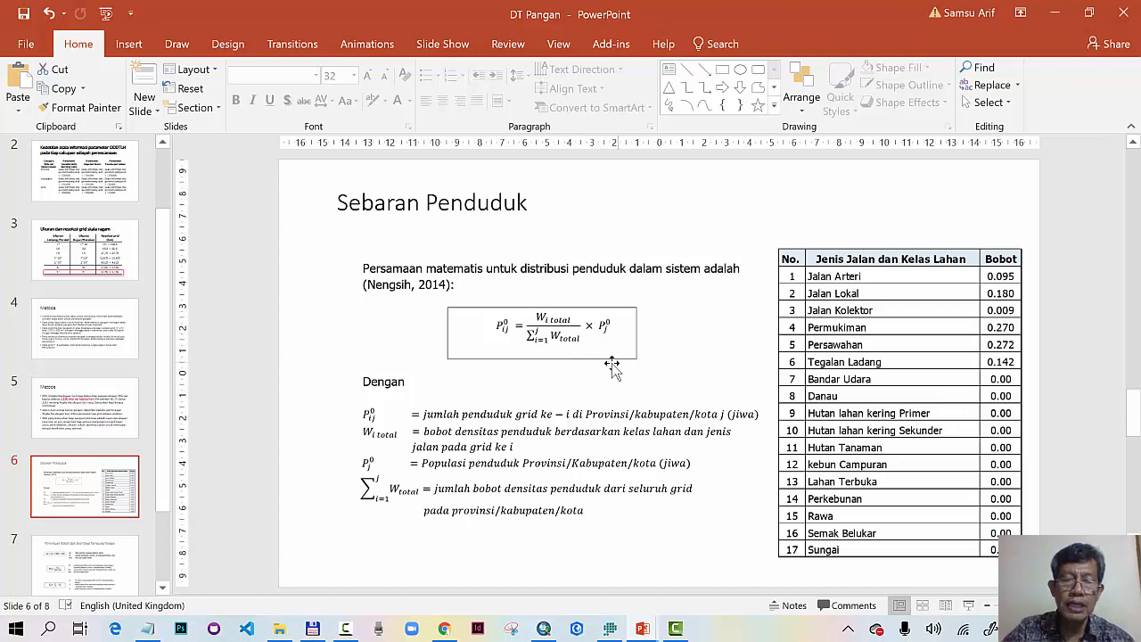
pyautogui.click(544, 629)
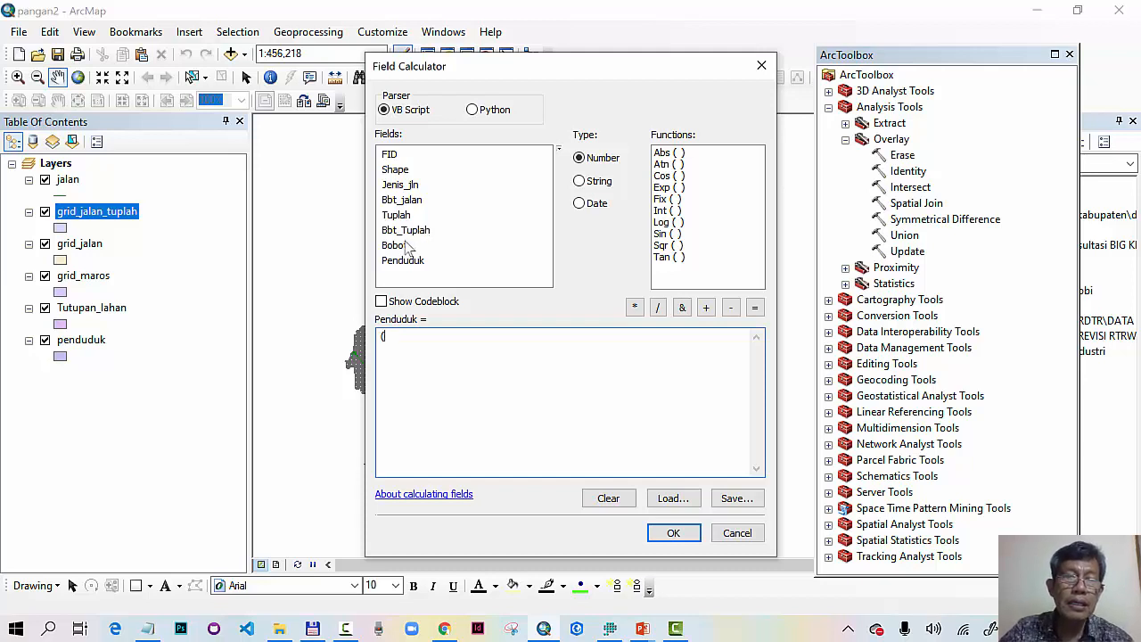
pyautogui.doubleClick(400, 252)
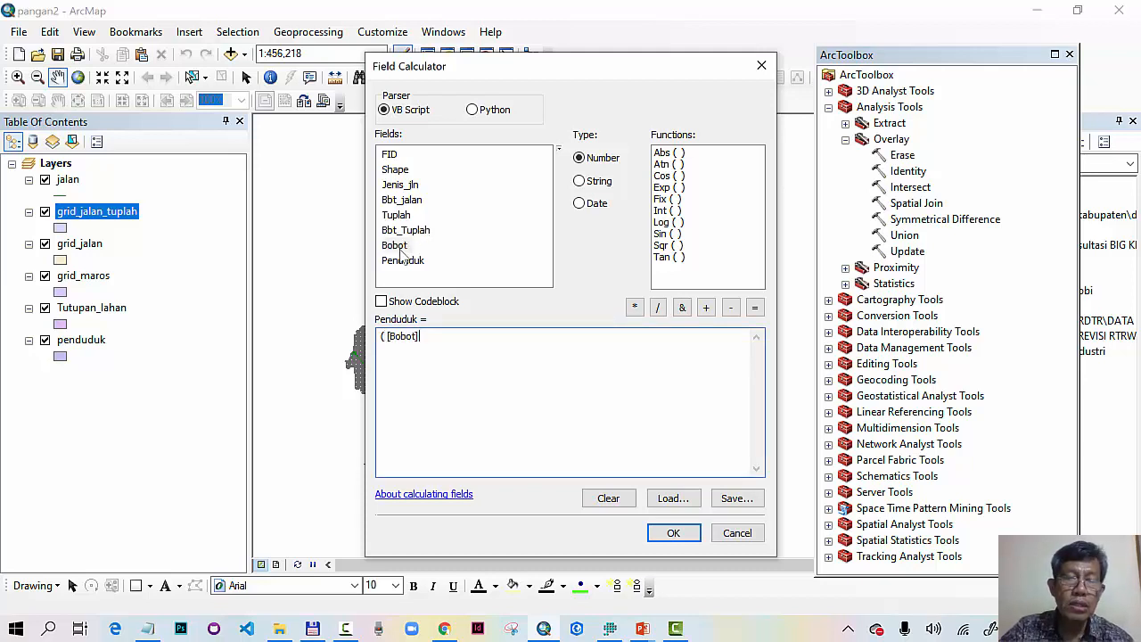
# - Copy the Bobot sum from Notepad and add it as the divisor in the ArcMap expression: ( [Bobot]/3917.816183)*
pyautogui.click(148, 629)
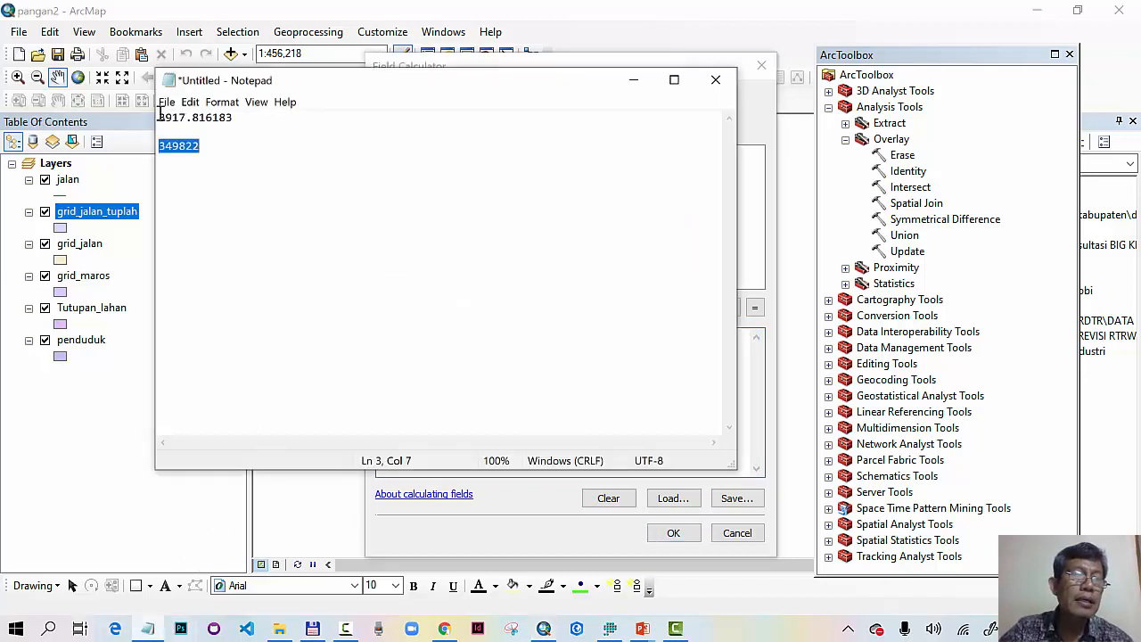
pyautogui.moveTo(160, 116); pyautogui.dragTo(238, 116)
pyautogui.hotkey('ctrl', 'c')
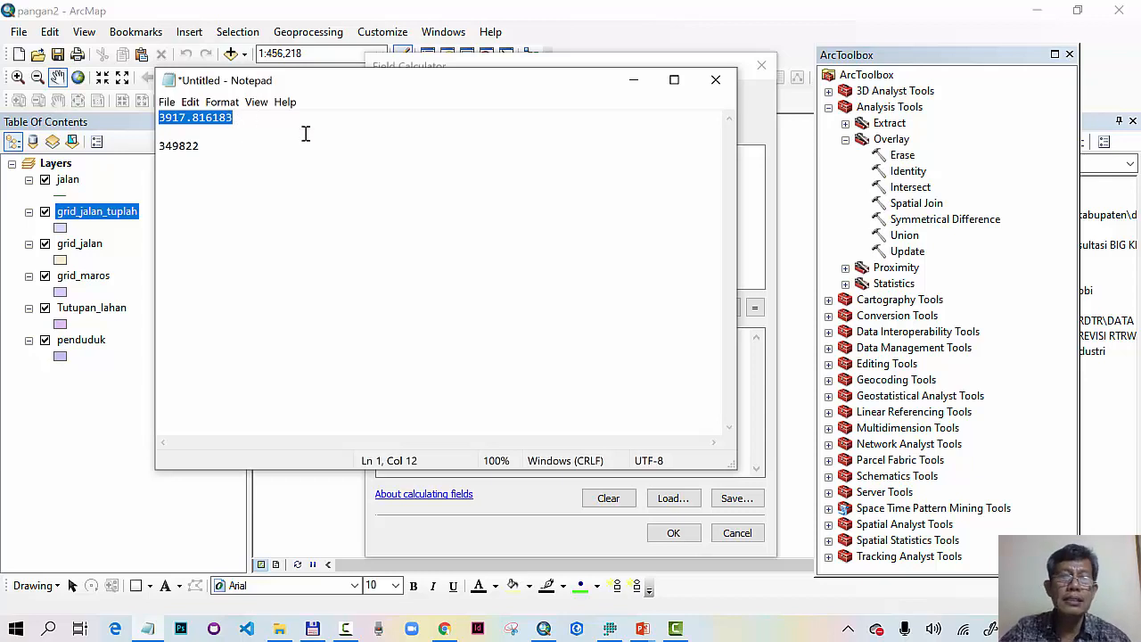
pyautogui.click(544, 536)
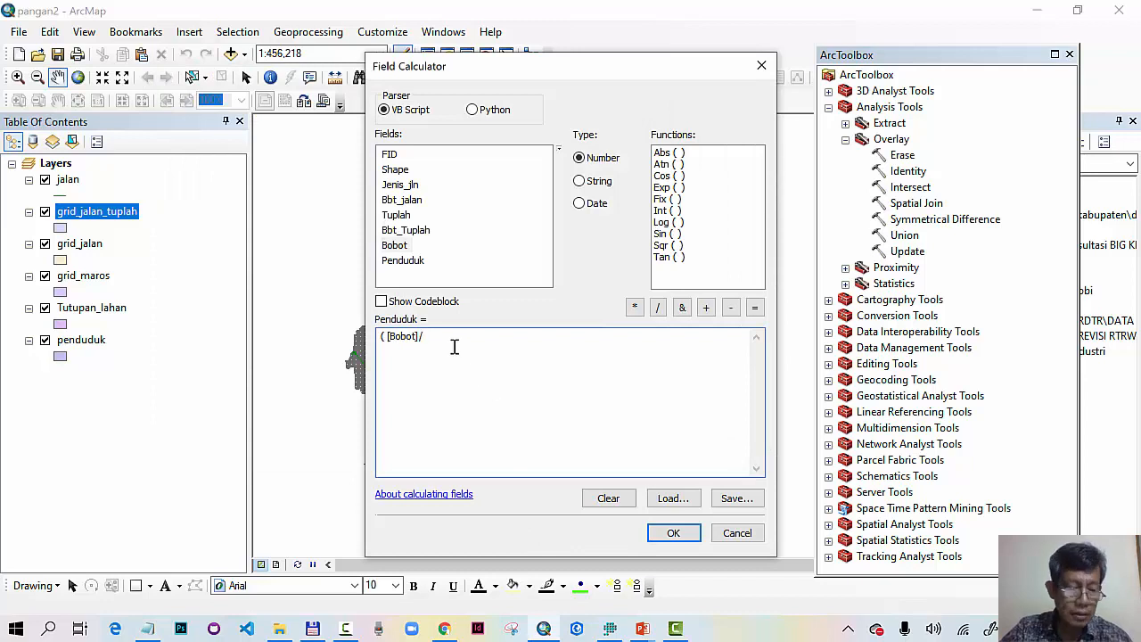
pyautogui.hotkey('ctrl', 'v')
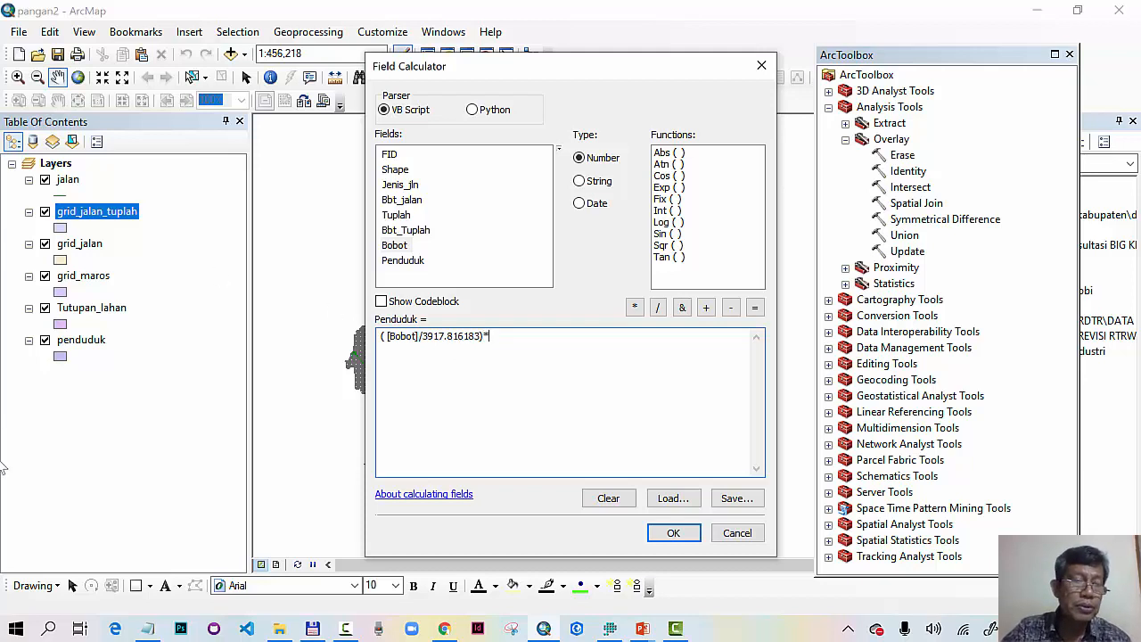
# - Copy the total population from Notepad, complete the expression as ( [Bobot]/3917.816183)*349822, and calculate the Penduduk field in ArcMap
pyautogui.click(149, 629)
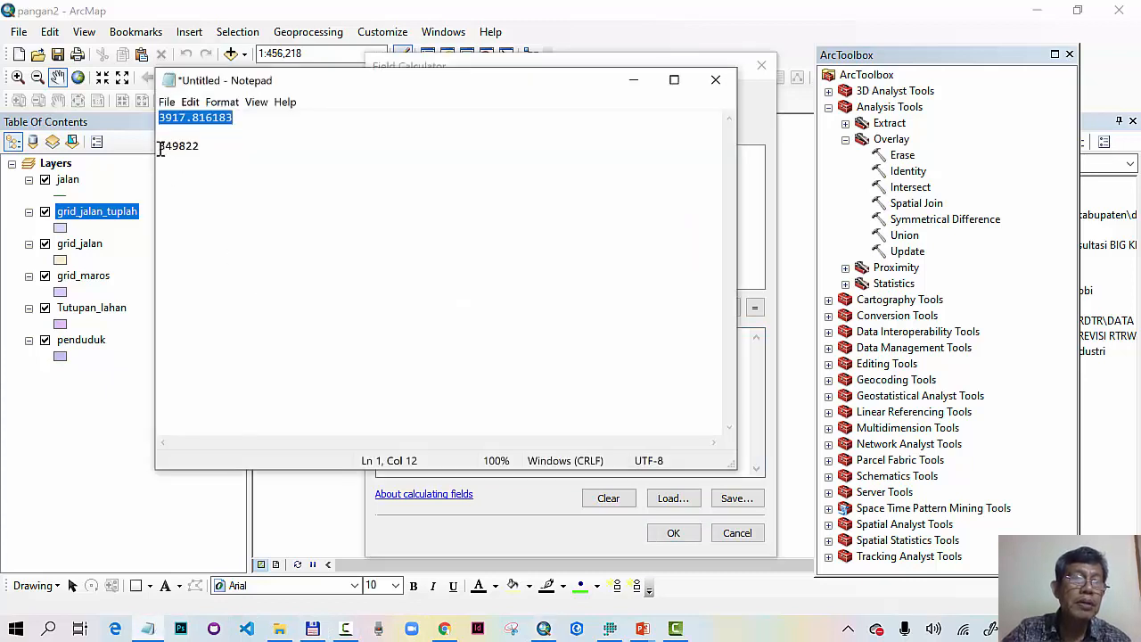
pyautogui.moveTo(160, 149); pyautogui.dragTo(208, 142)
pyautogui.hotkey('ctrl', 'c')
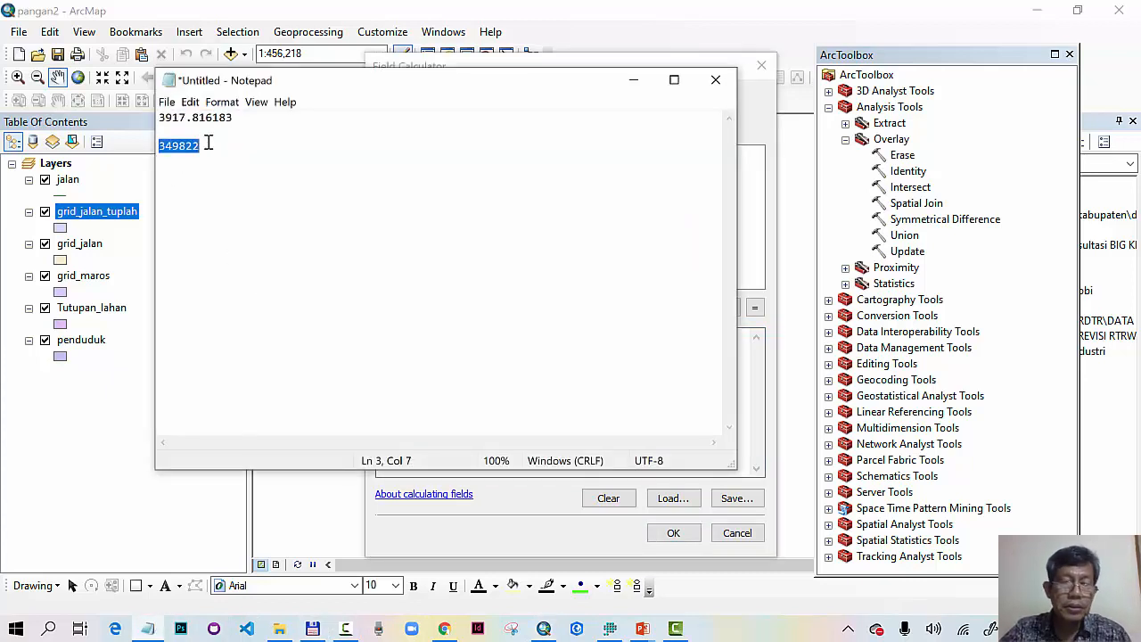
pyautogui.click(449, 537)
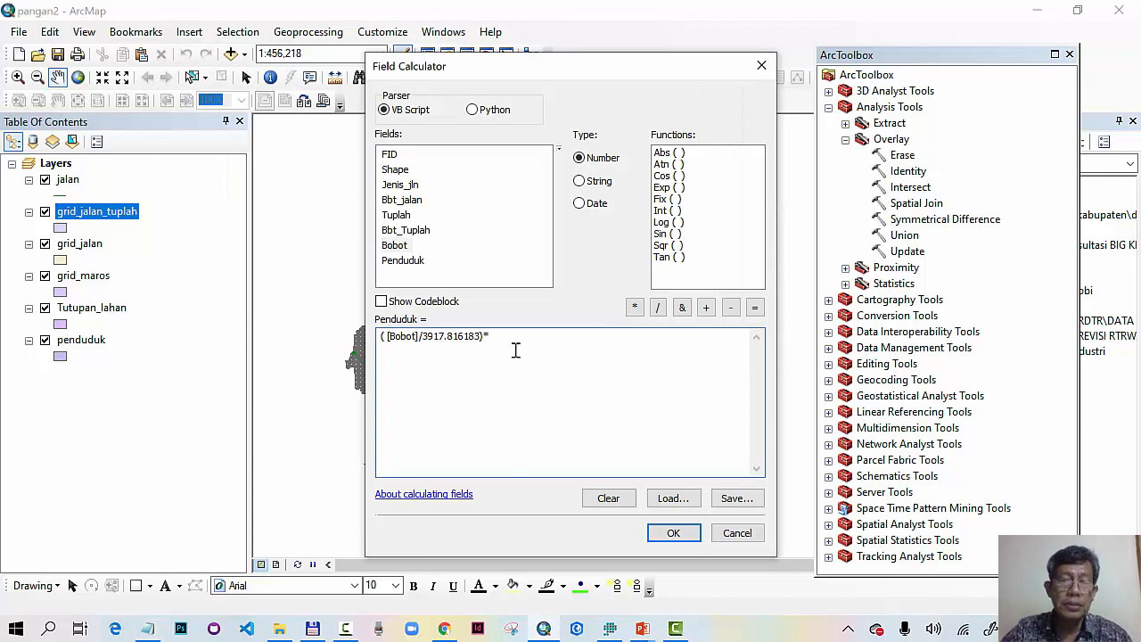
pyautogui.hotkey('ctrl', 'v')
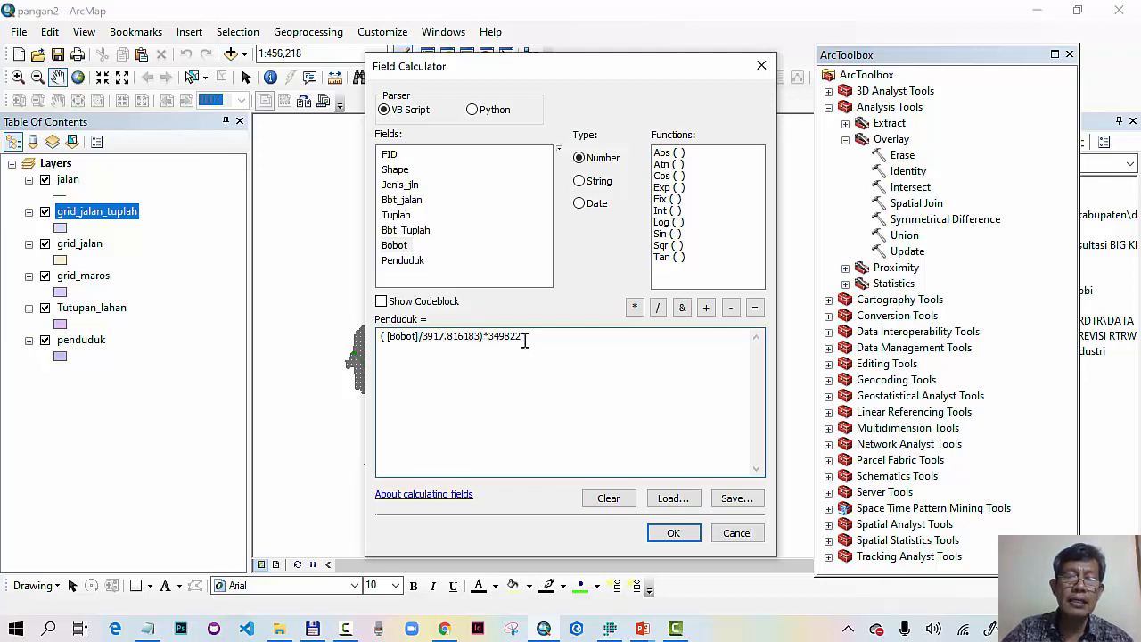
pyautogui.click(682, 535)
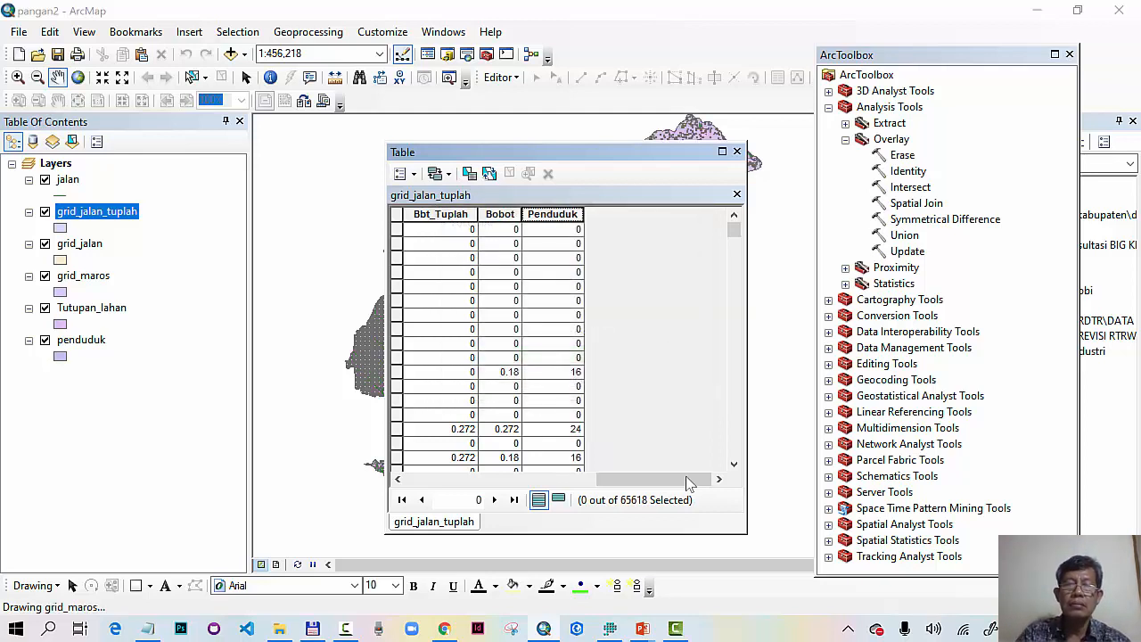
# - Sort the grid_jalan_tuplah table by Penduduk in descending order and examine the highest population values
pyautogui.rightClick(553, 214)
pyautogui.click(576, 244)
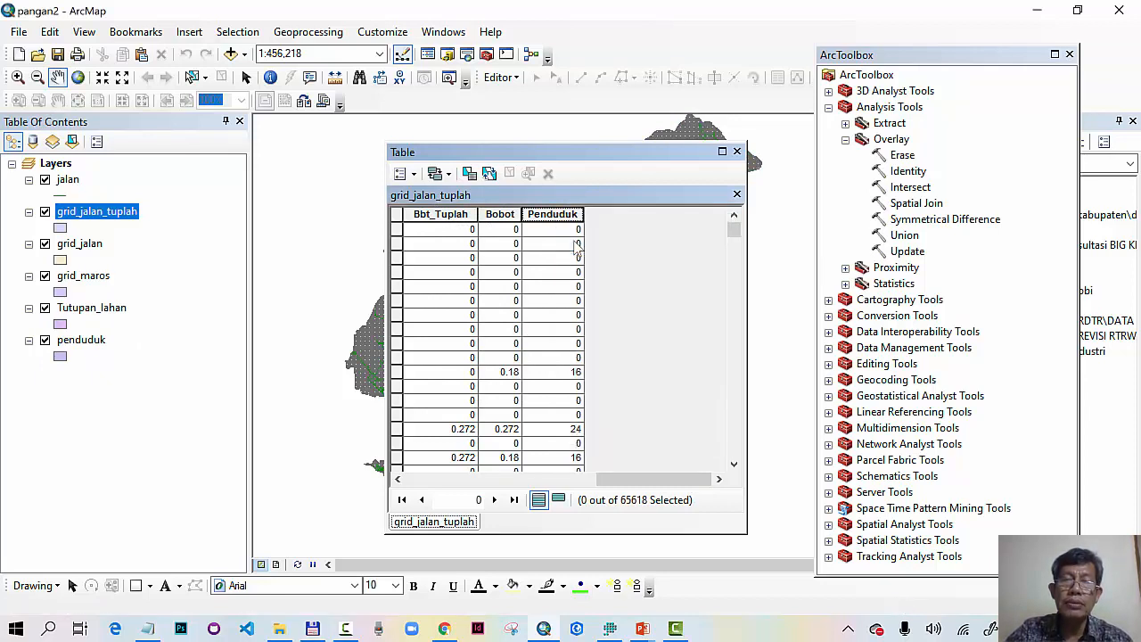
pyautogui.click(734, 231)
pyautogui.moveTo(735, 231)
pyautogui.mouseDown()
pyautogui.moveTo(733, 339)
pyautogui.moveTo(722, 232)
pyautogui.mouseUp()
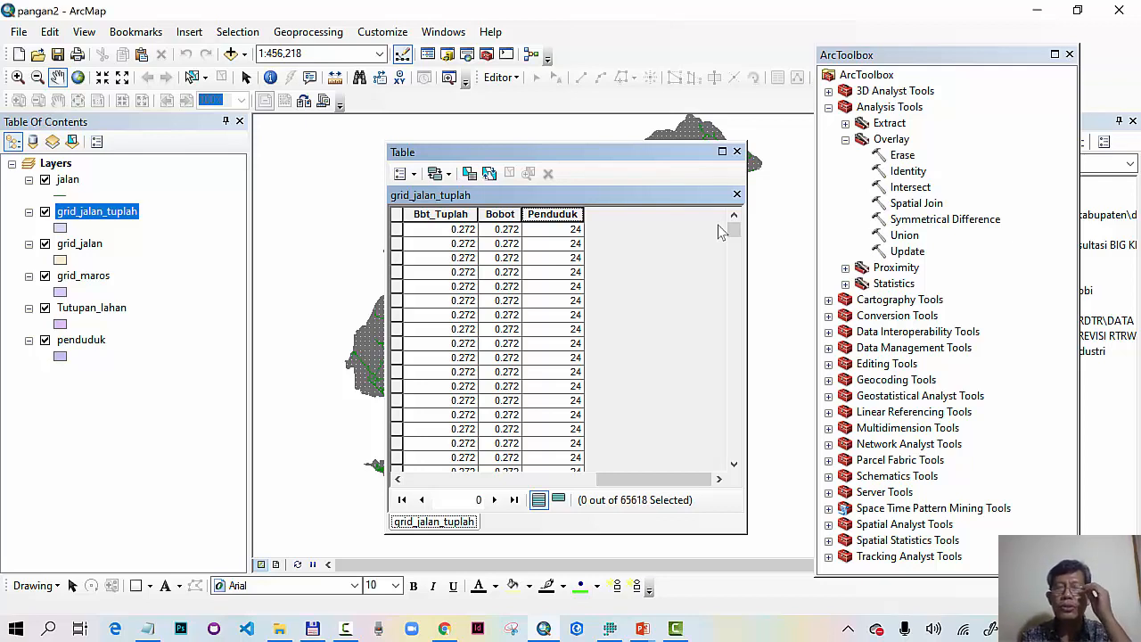
# - Switch to Notepad to review the total population figure, and minimize it to return to ArcMap
pyautogui.click(156, 618)
pyautogui.moveTo(223, 147); pyautogui.dragTo(159, 146)
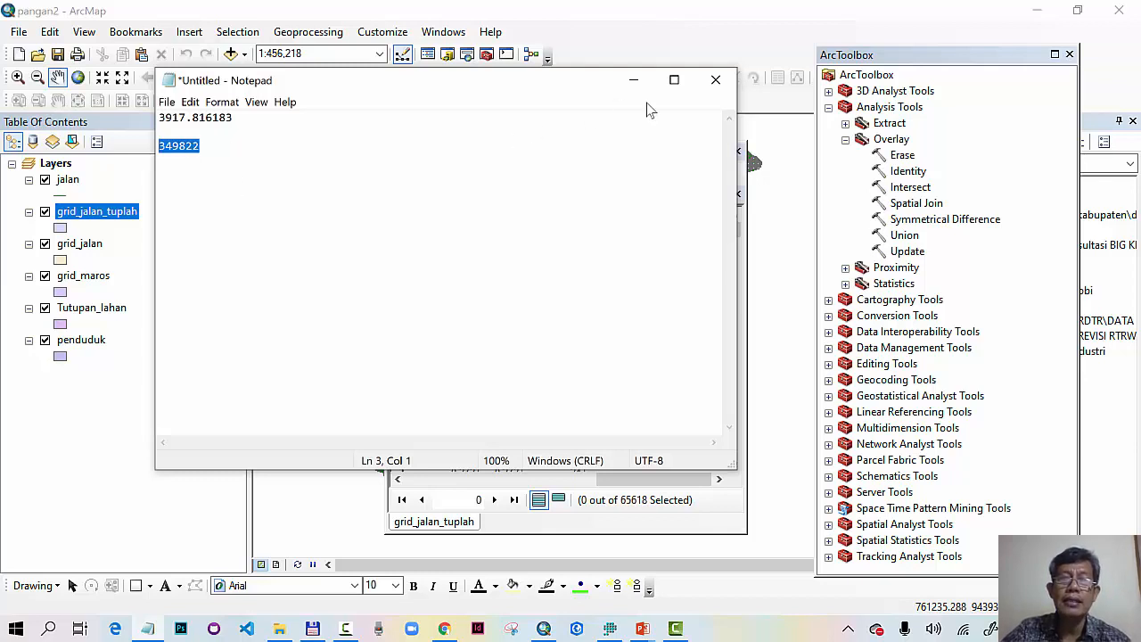
pyautogui.click(634, 80)
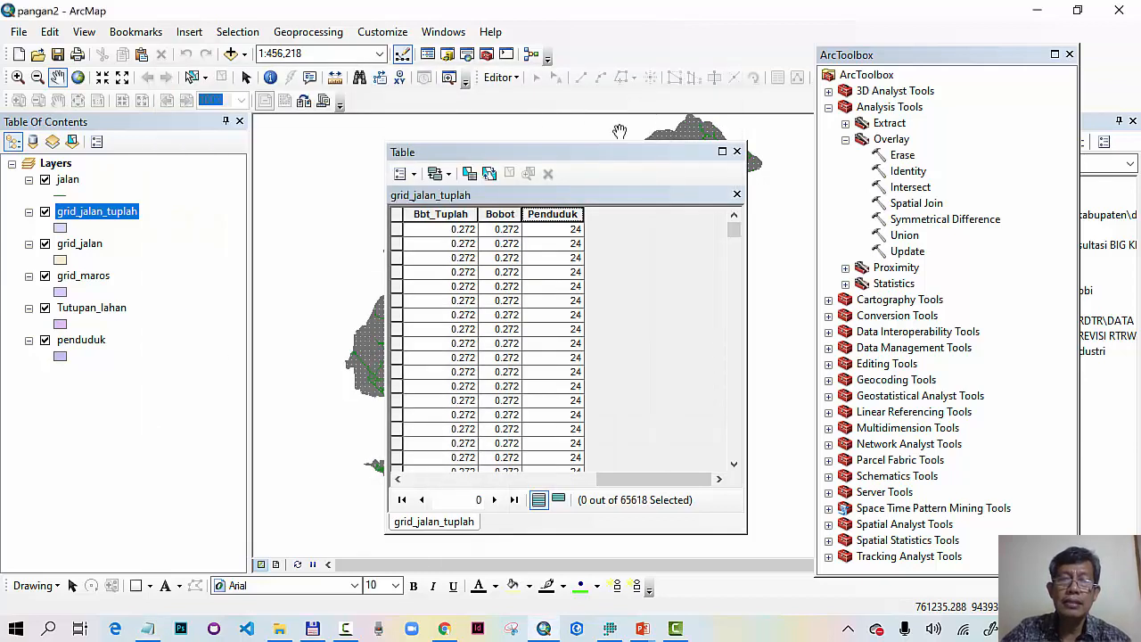
# - Show the statistics of the Penduduk field in the grid_jalan_tuplah table and copy its Sum value
pyautogui.rightClick(560, 215)
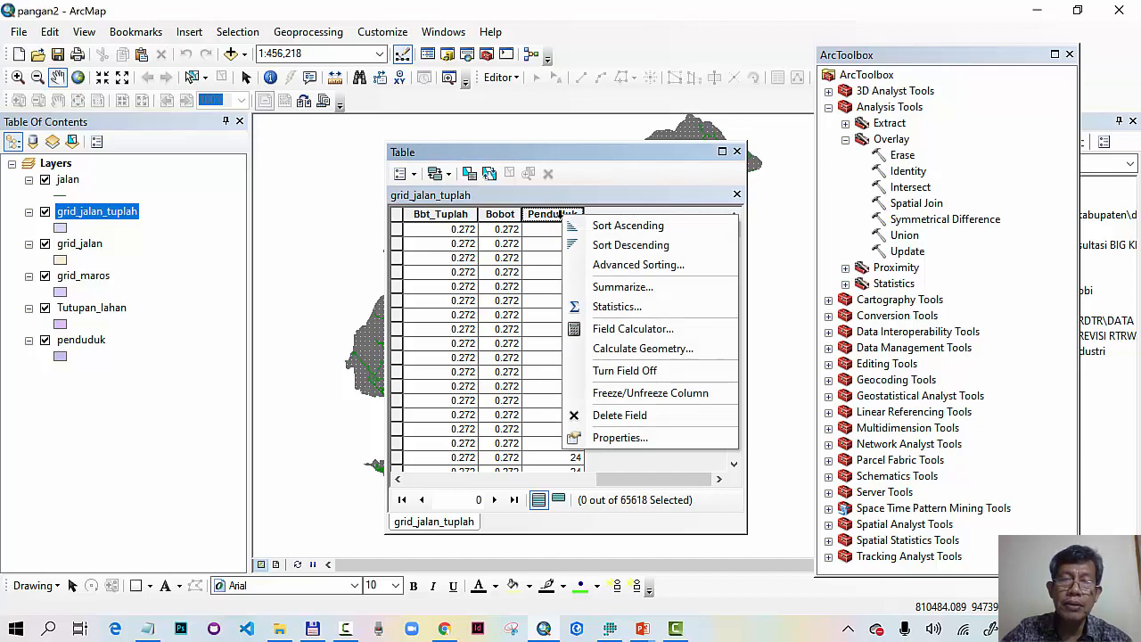
pyautogui.click(575, 306)
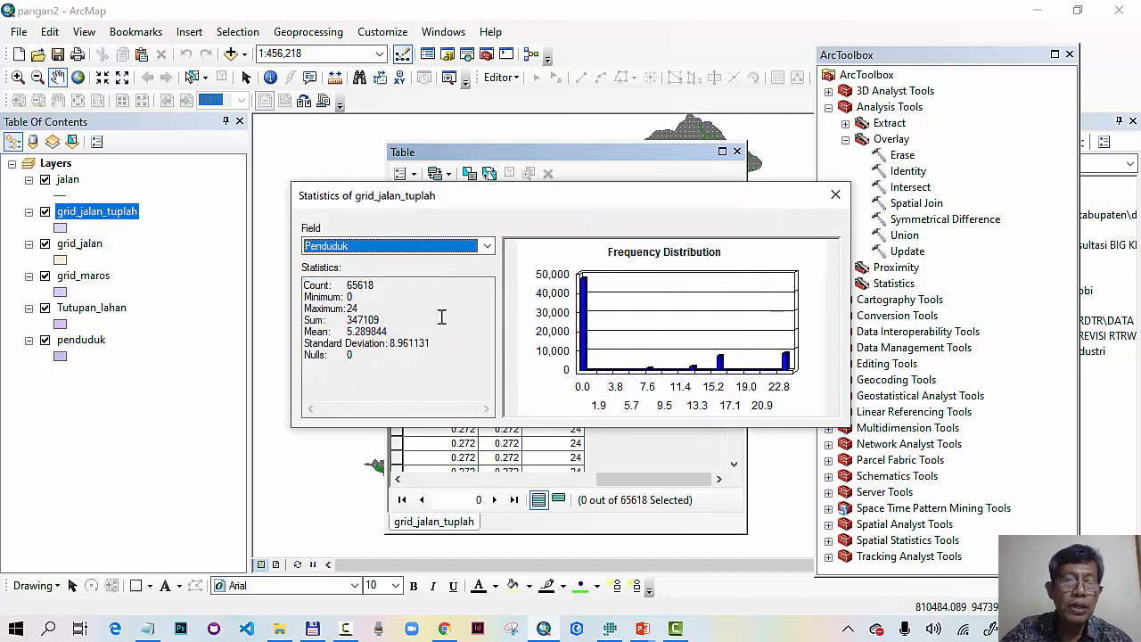
pyautogui.moveTo(344, 320); pyautogui.dragTo(396, 316)
pyautogui.hotkey('ctrl', 'c')
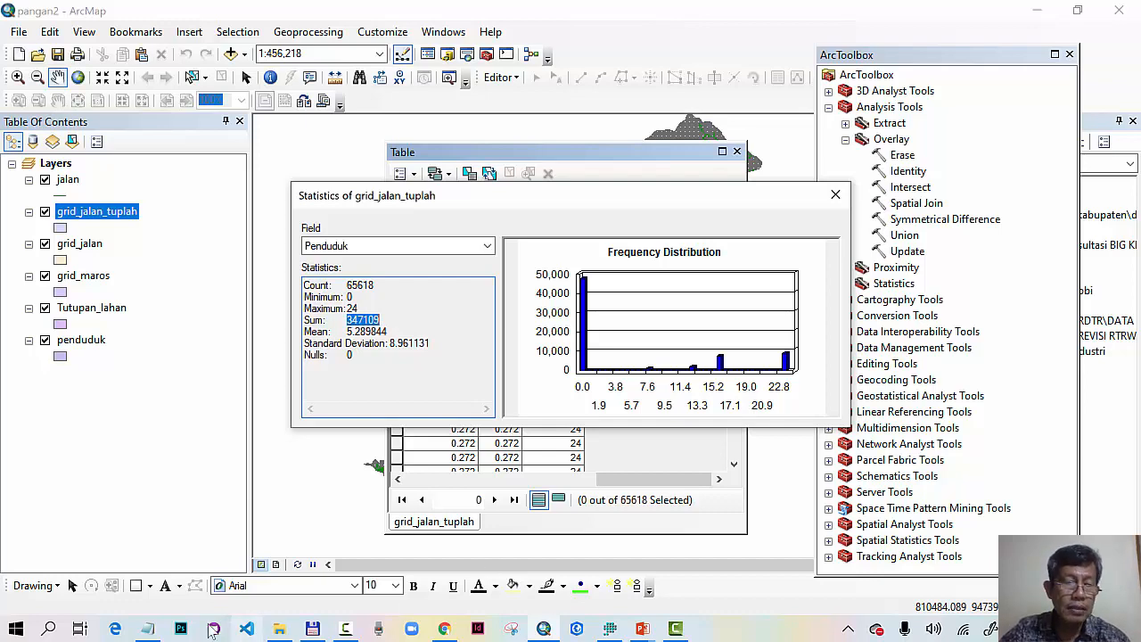
# - Switch to Notepad and add a line "model 347109" below the total population, using the copied Penduduk sum
pyautogui.click(148, 628)
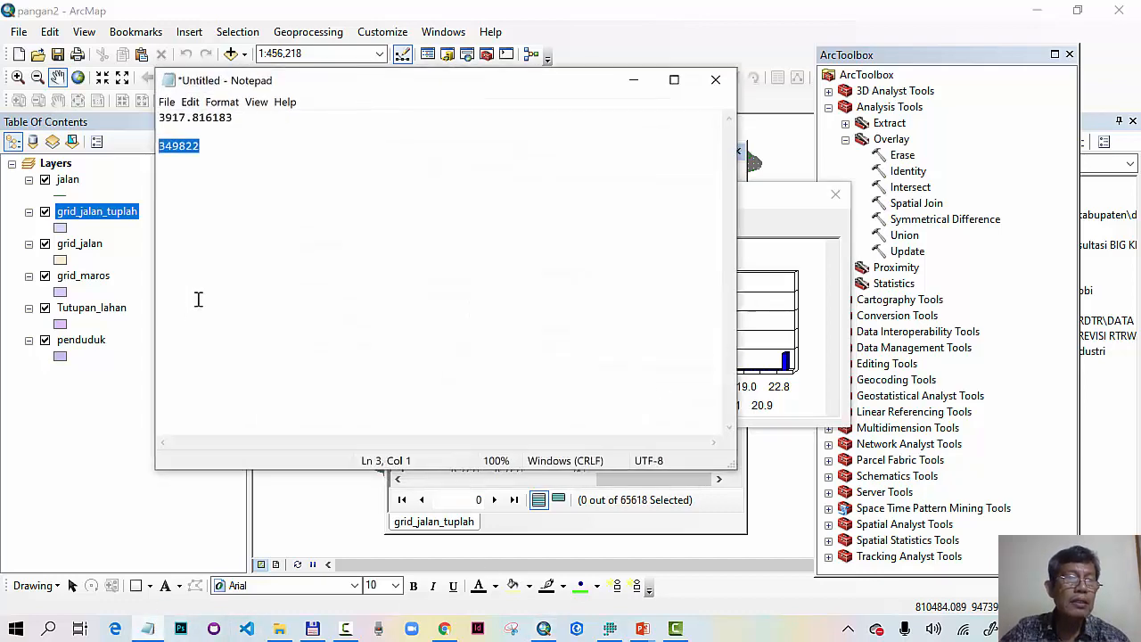
pyautogui.click(277, 153)
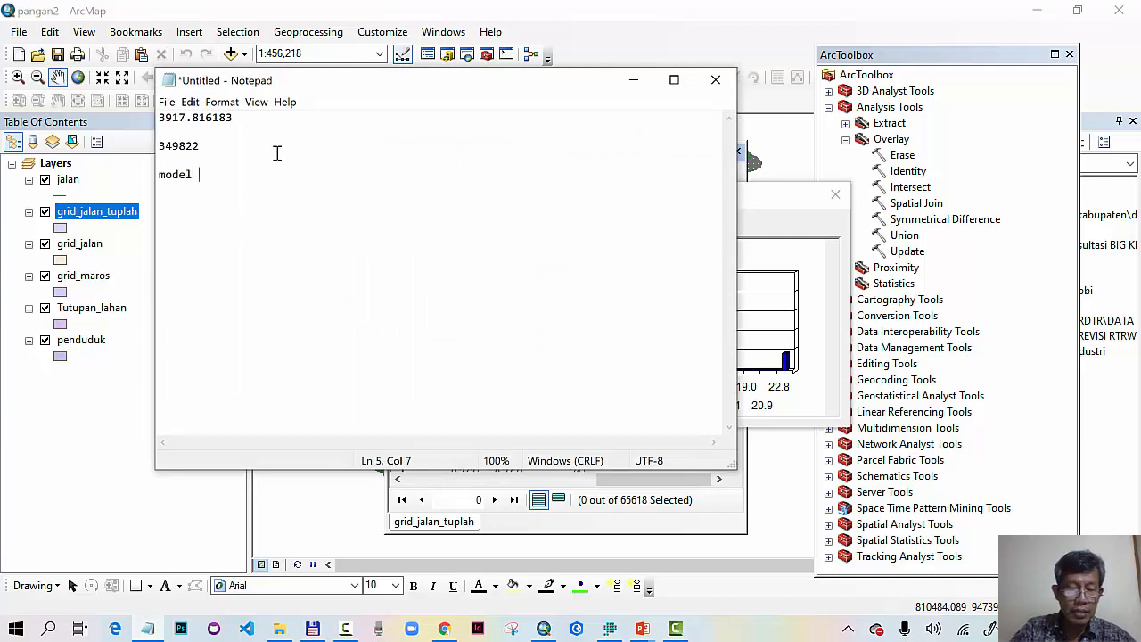
pyautogui.hotkey('ctrl', 'v')
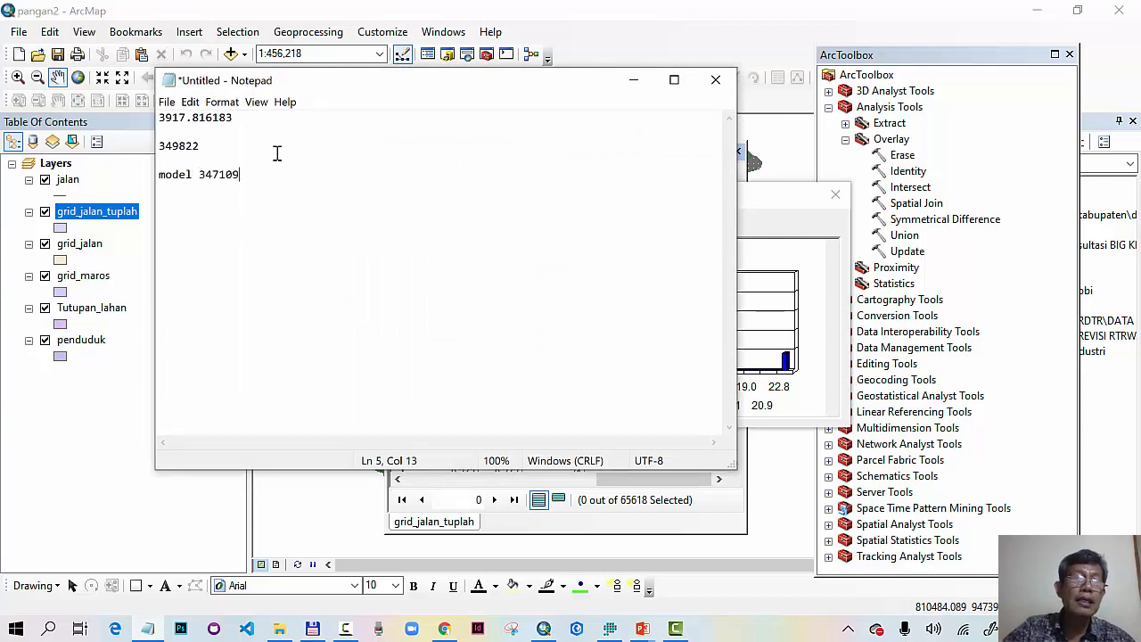
# - Label the total population figure 349822 in Notepad with the text "data sebenarnya"
pyautogui.click(161, 146)
pyautogui.write('da')
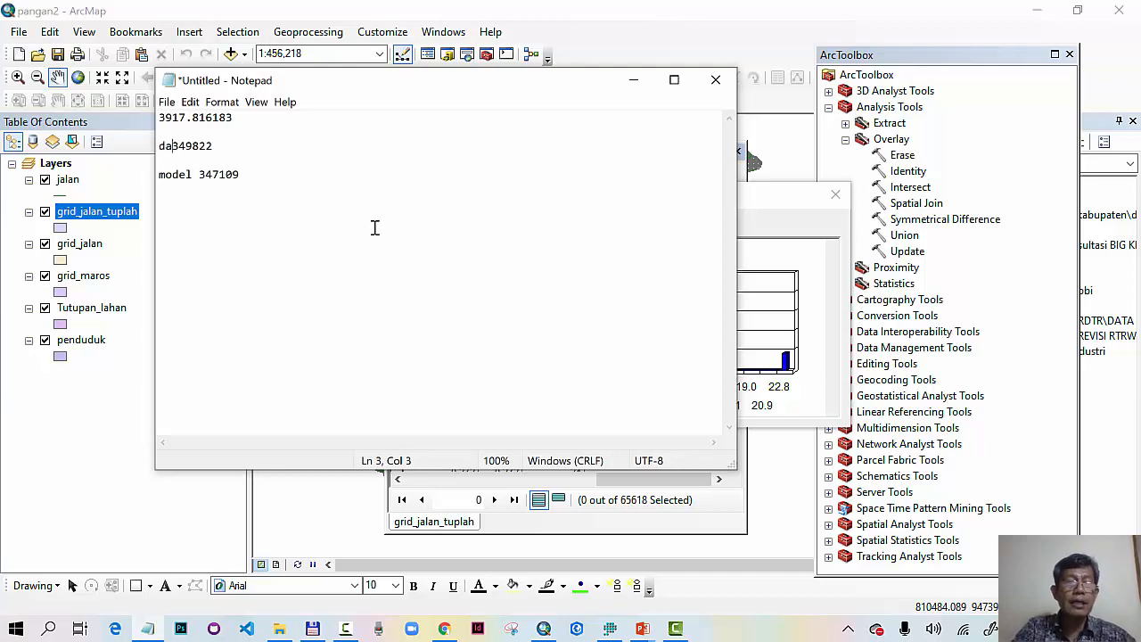
pyautogui.write('ta ')
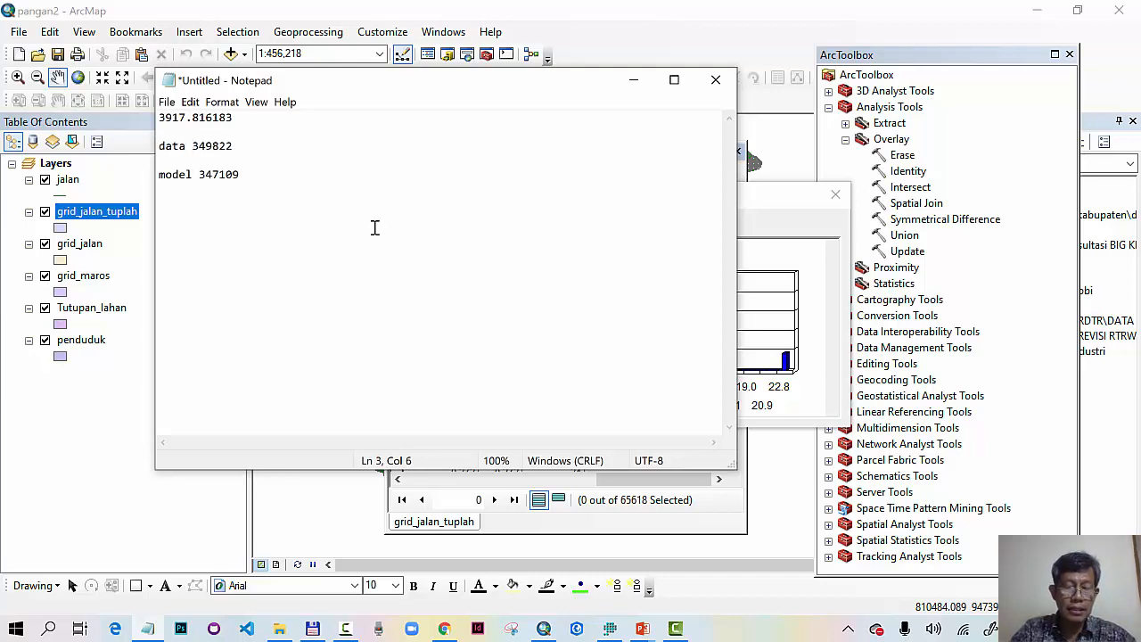
pyautogui.write('sebenarnya')
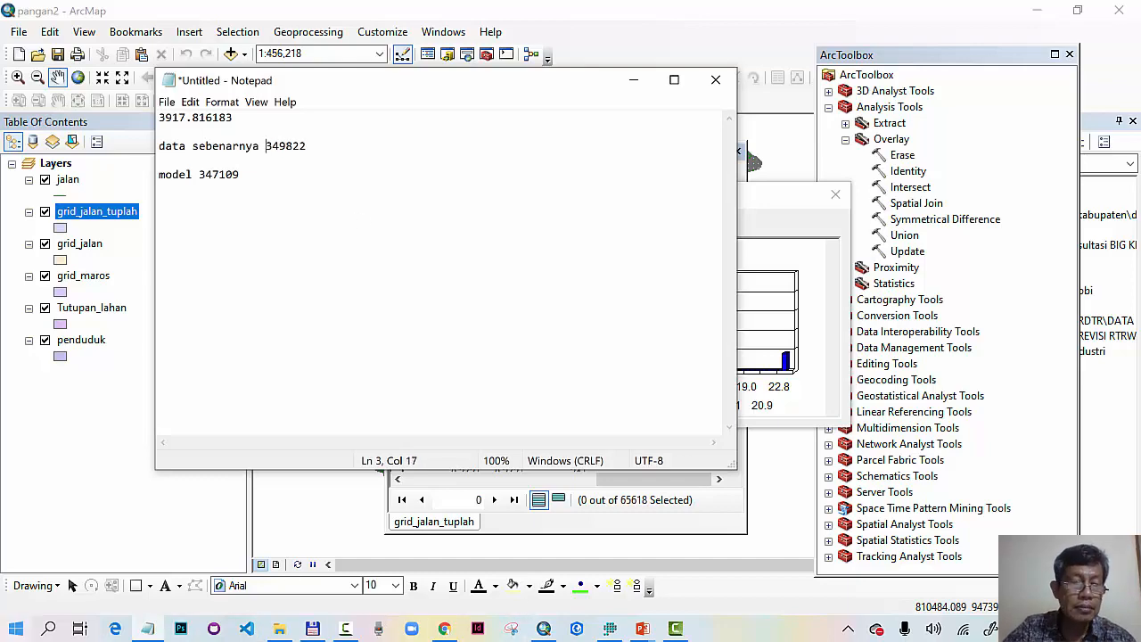
# - Open Excel with a blank workbook and place its restored-down window so the Notepad figures stay readable
pyautogui.click(15, 628)
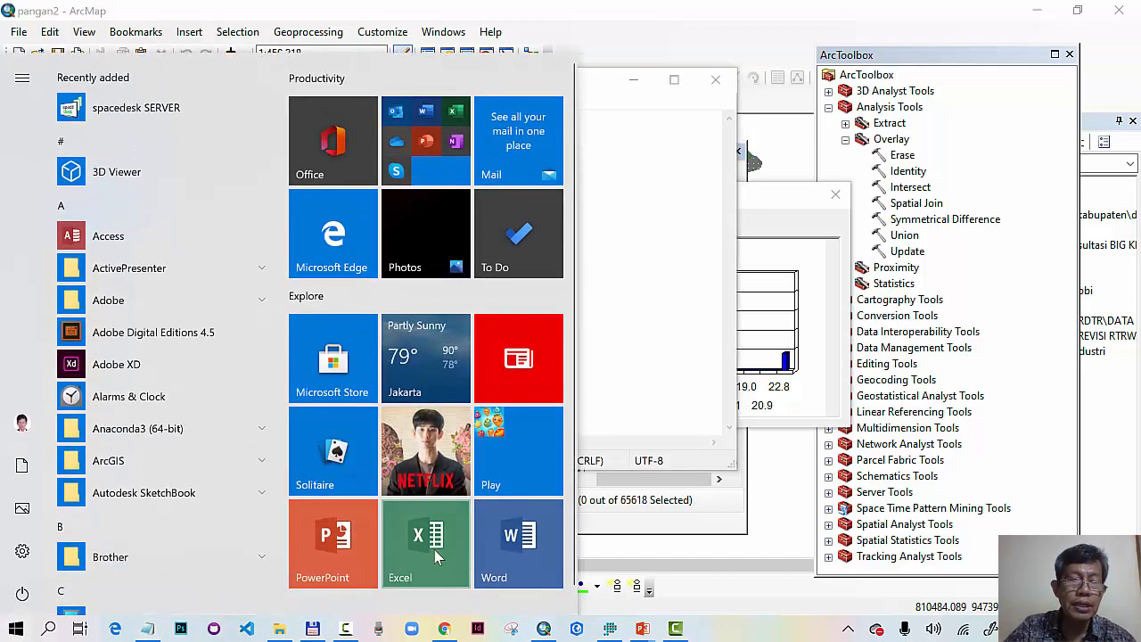
pyautogui.click(426, 542)
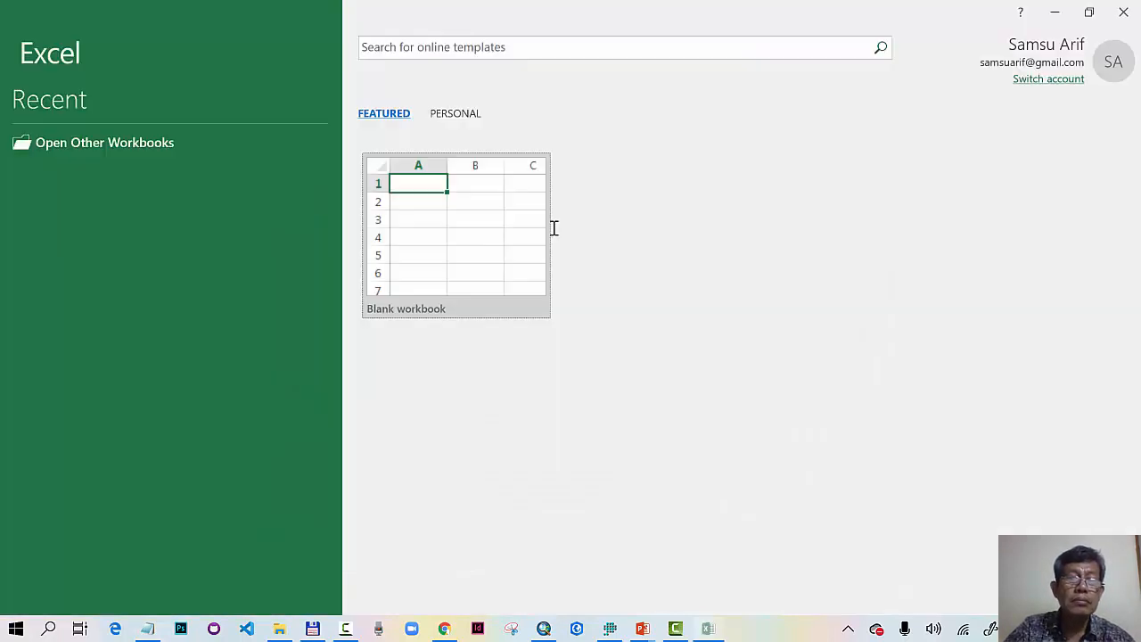
pyautogui.click(521, 237)
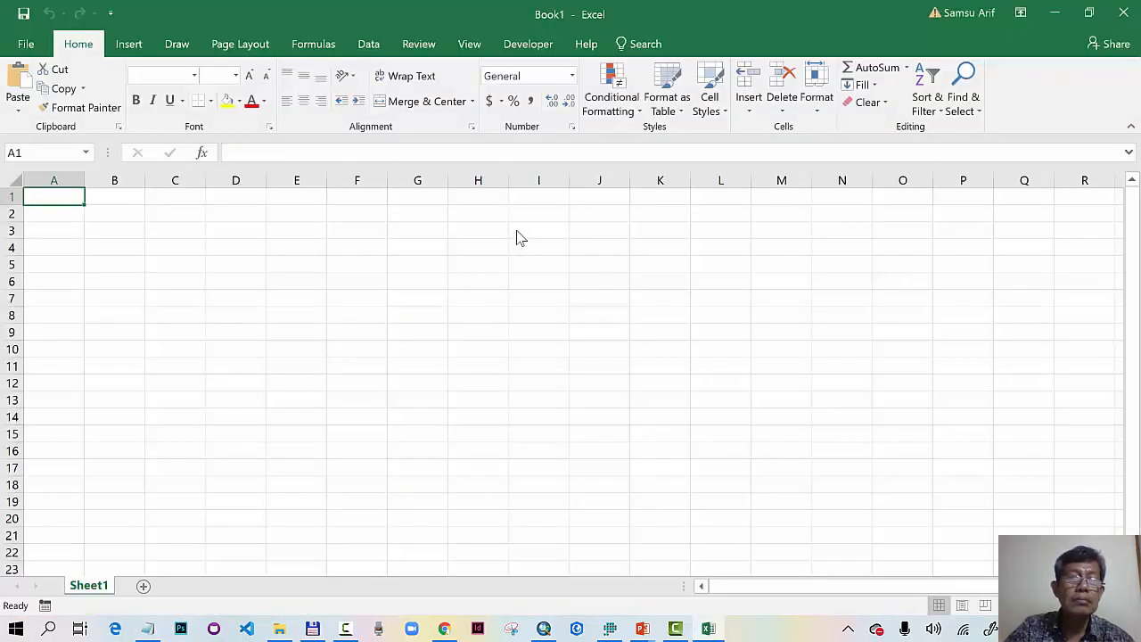
pyautogui.click(1090, 16)
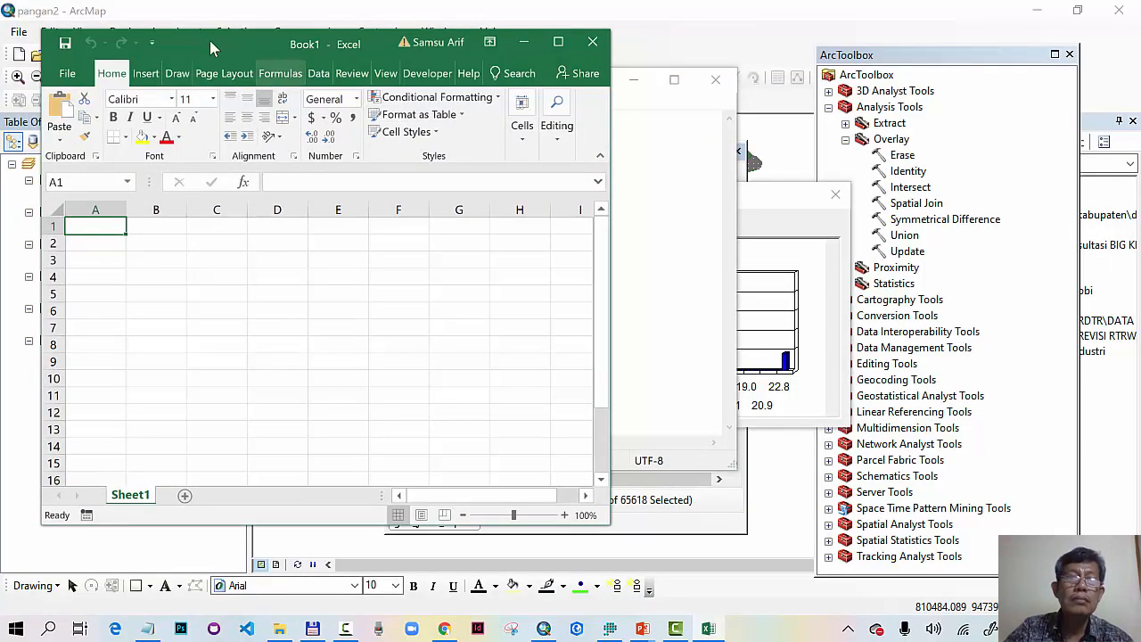
pyautogui.moveTo(214, 38); pyautogui.dragTo(747, 108)
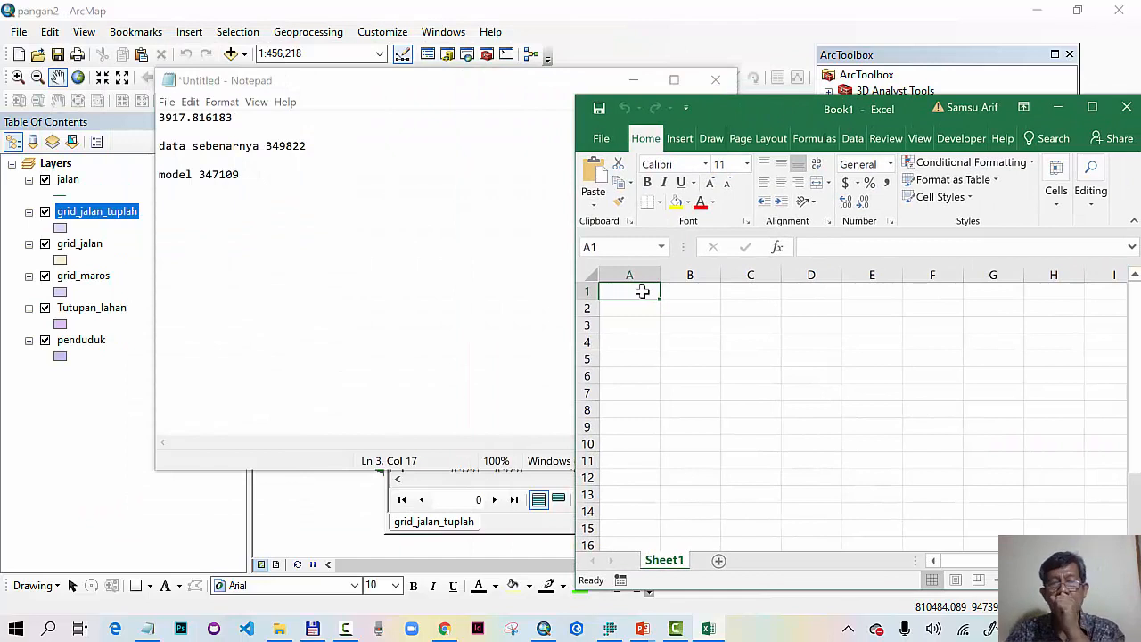
pyautogui.write('=')
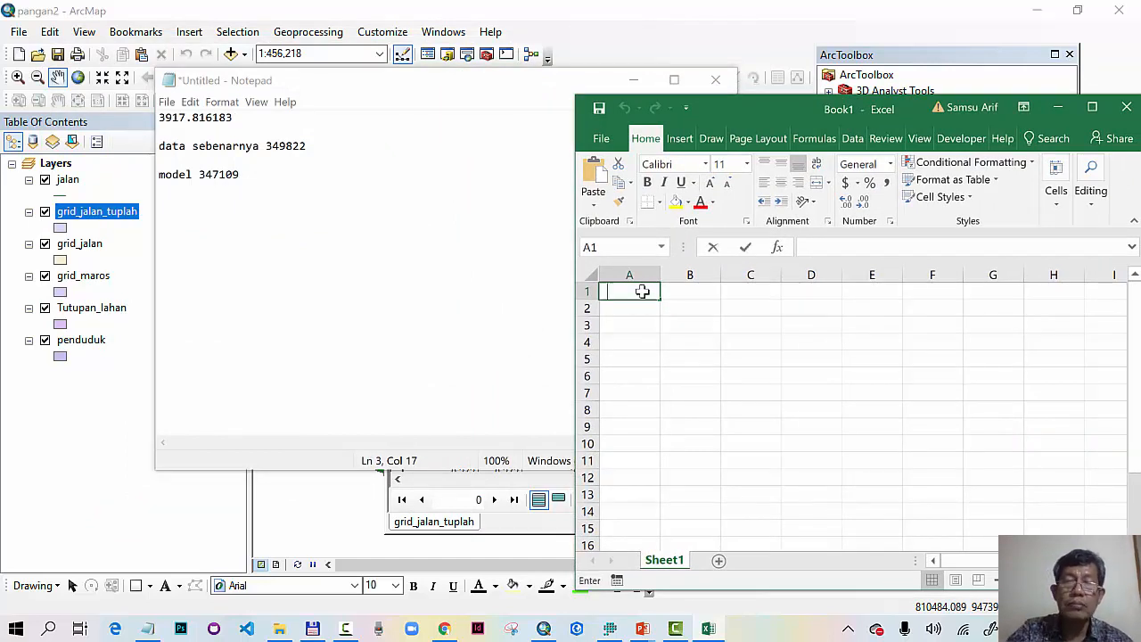
pyautogui.click(266, 145)
pyautogui.moveTo(265, 145); pyautogui.dragTo(306, 151)
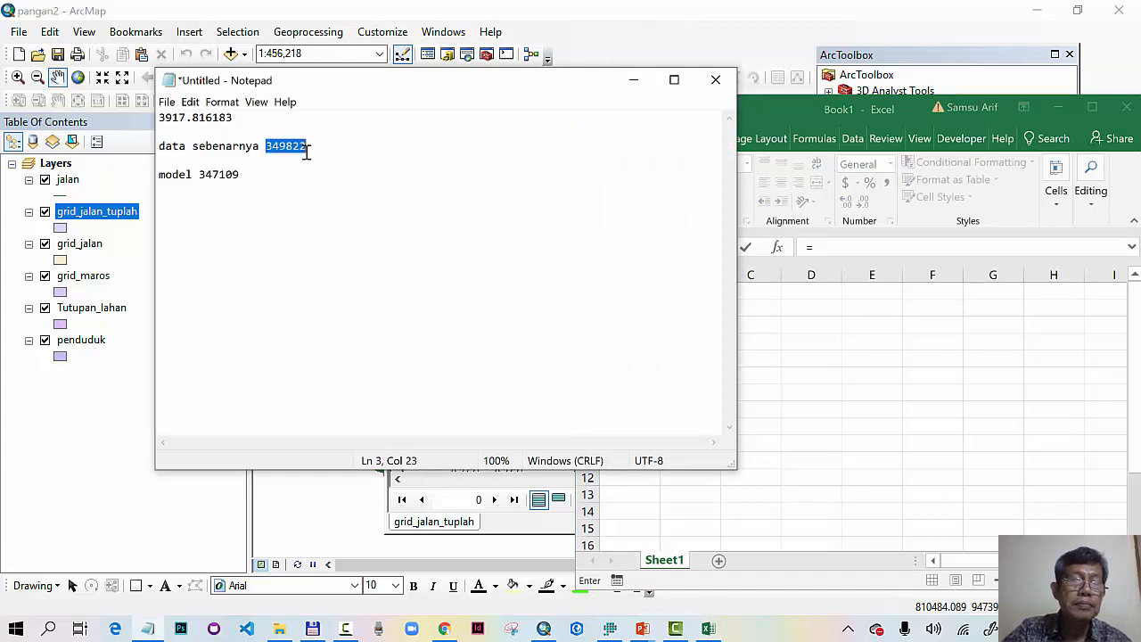
pyautogui.click(792, 303)
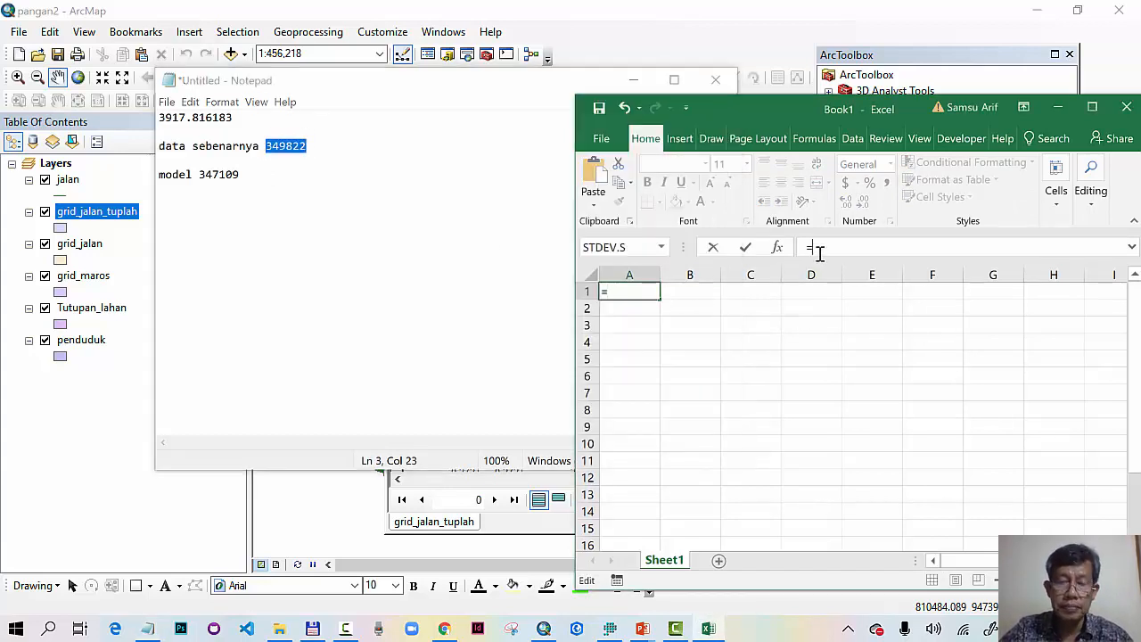
pyautogui.write('349822')
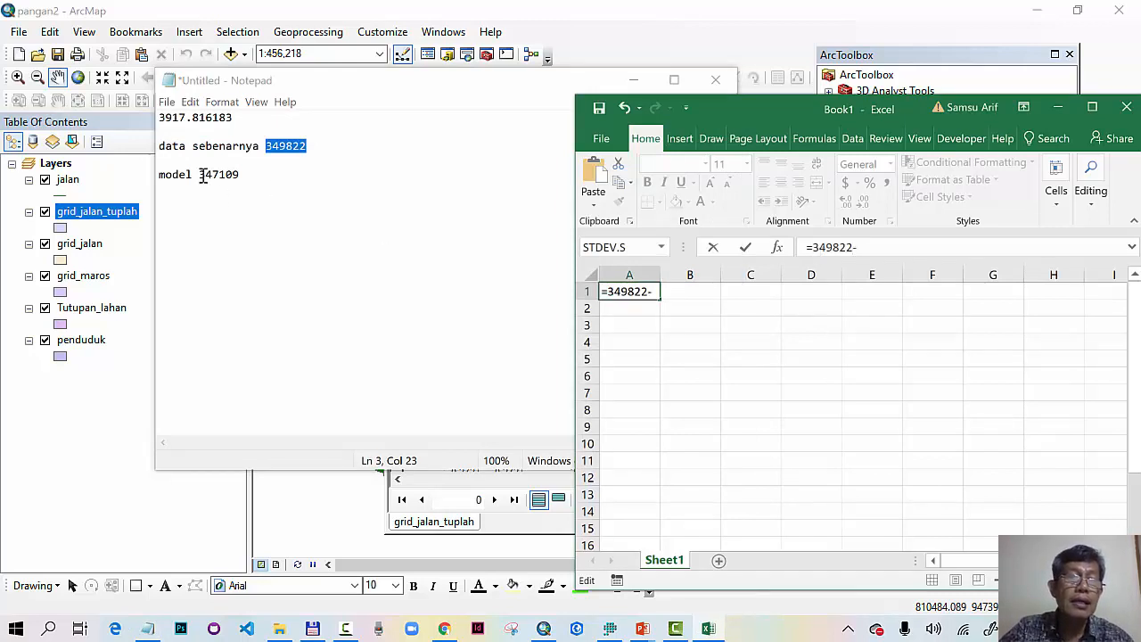
pyautogui.moveTo(198, 173); pyautogui.dragTo(239, 174)
pyautogui.hotkey('ctrl', 'c')
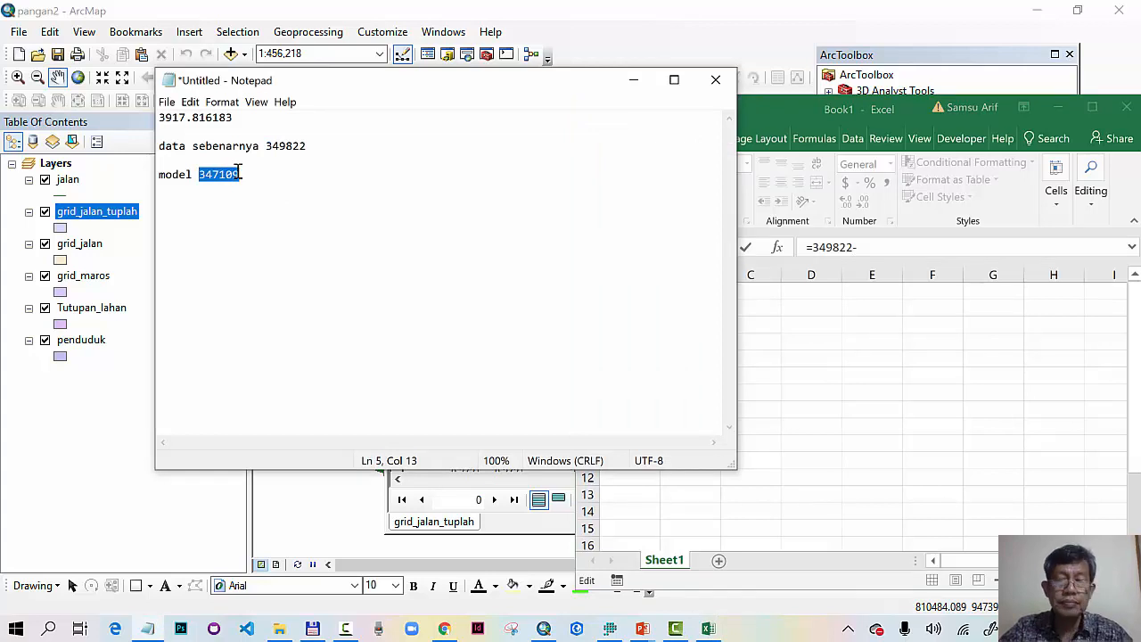
pyautogui.click(790, 319)
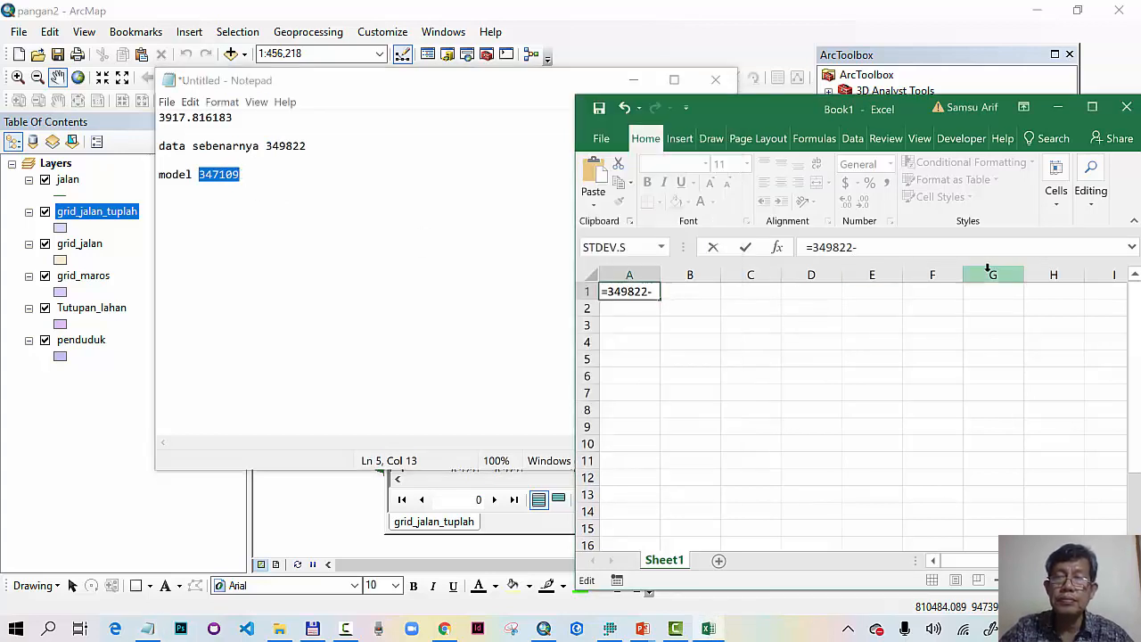
pyautogui.hotkey('ctrl', 'v')
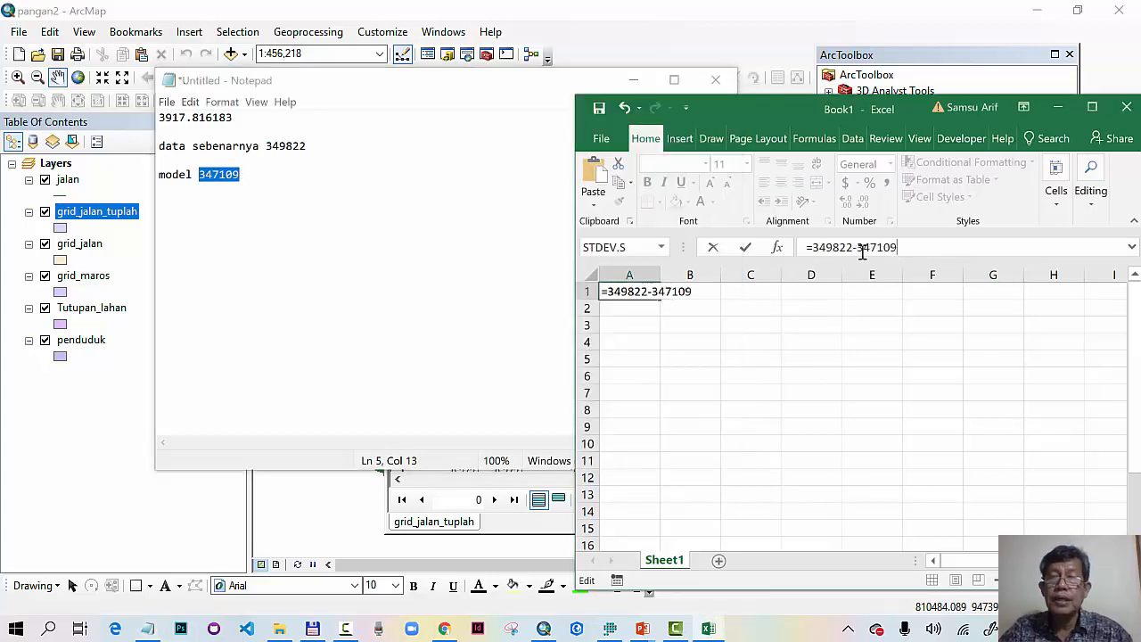
pyautogui.click(811, 248)
pyautogui.write('(')
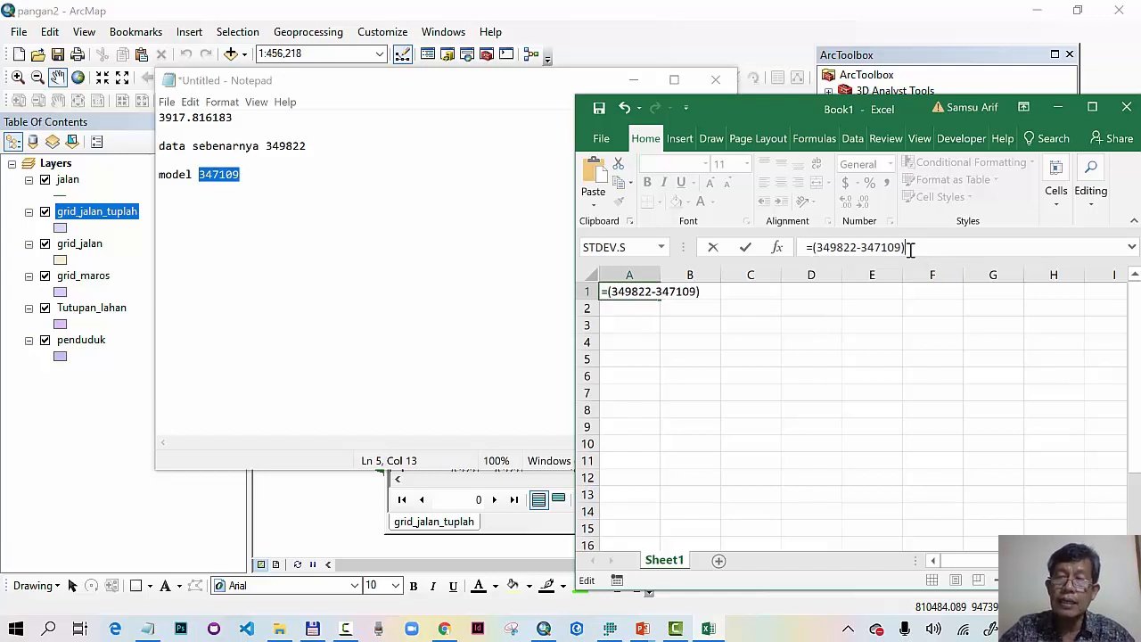
pyautogui.click(274, 146)
pyautogui.moveTo(267, 149); pyautogui.dragTo(309, 146)
pyautogui.hotkey('ctrl', 'c')
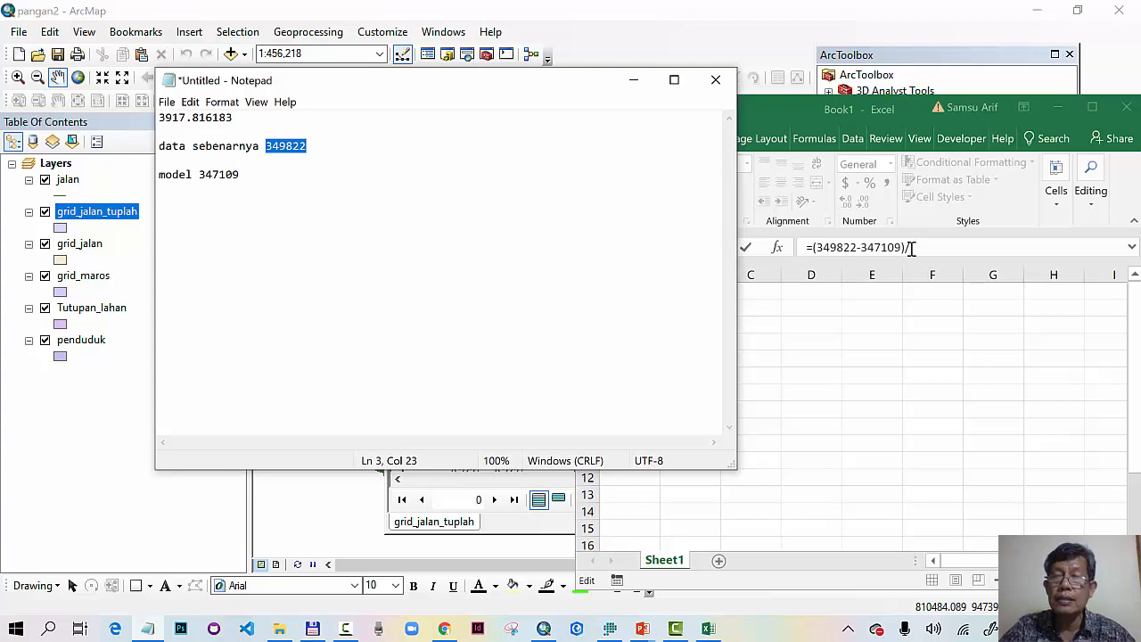
pyautogui.click(936, 251)
pyautogui.hotkey('ctrl', 'v')
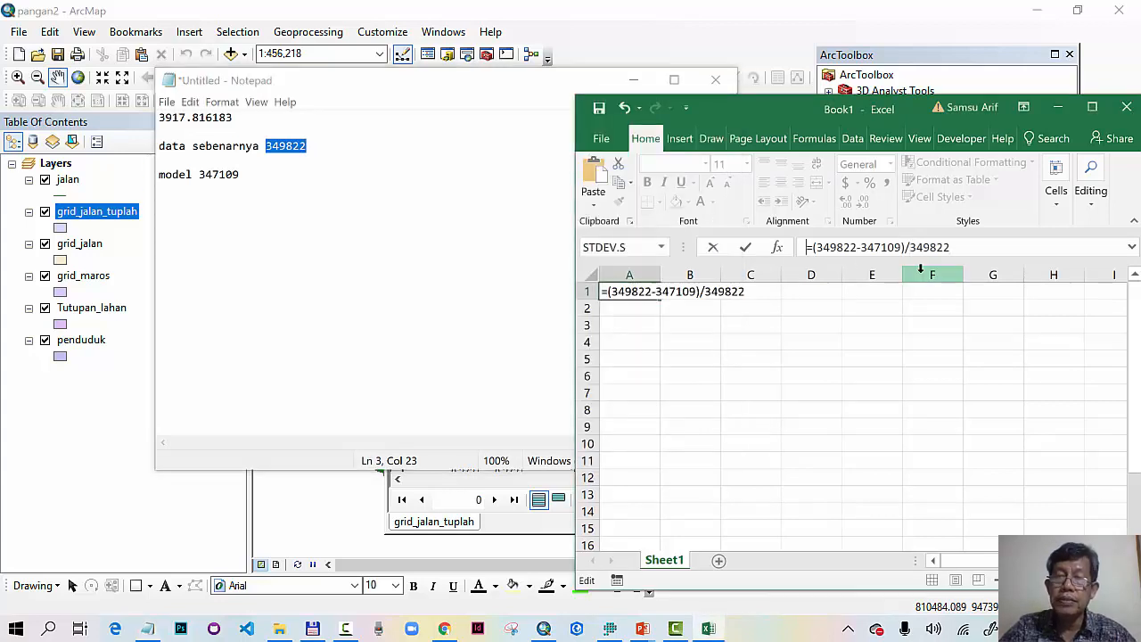
pyautogui.write('(')
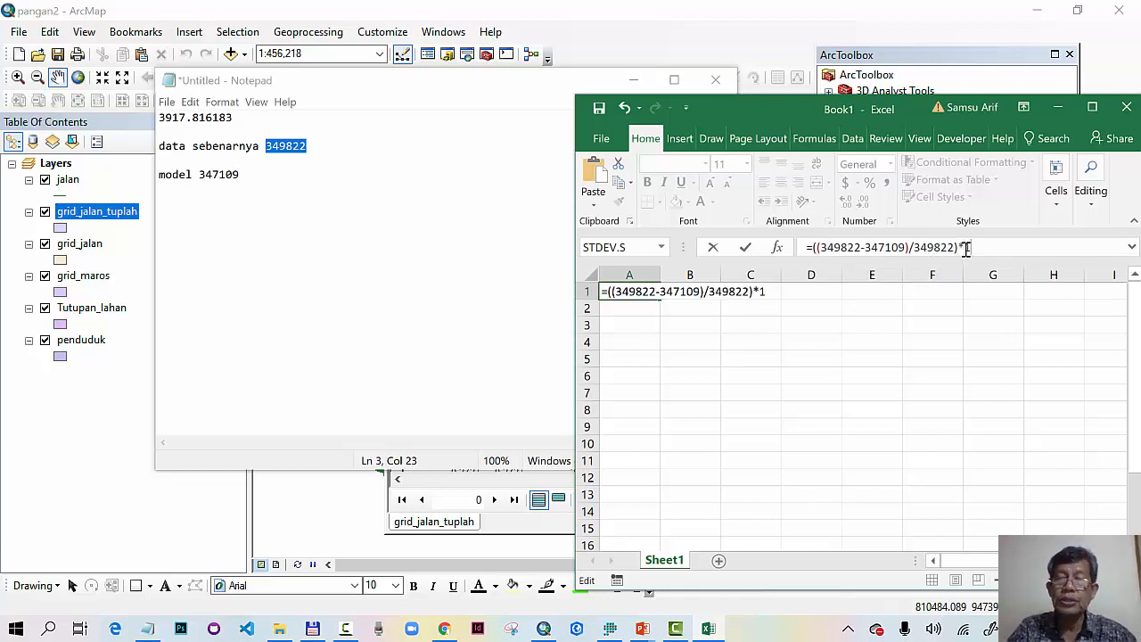
pyautogui.write('00')
pyautogui.press('Return')
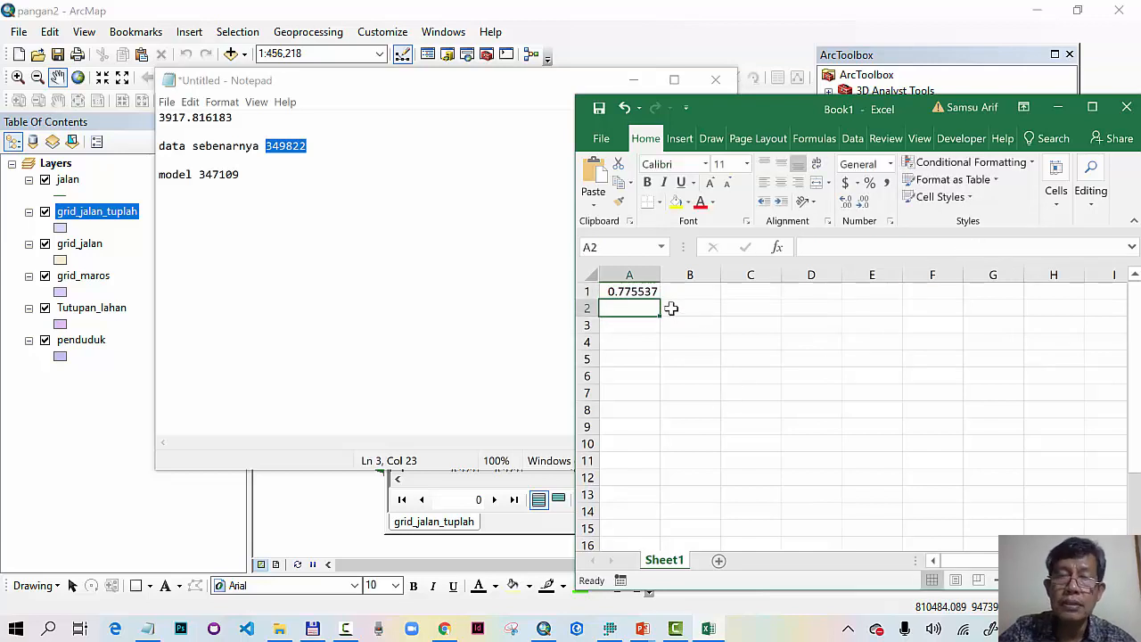
pyautogui.click(647, 293)
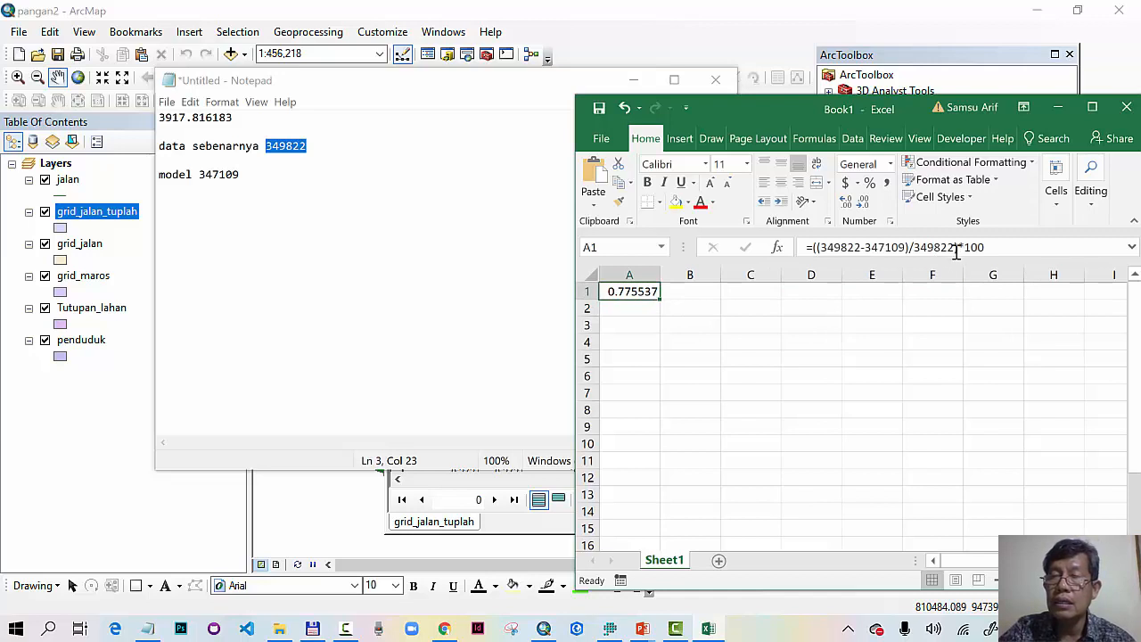
pyautogui.moveTo(960, 247); pyautogui.dragTo(988, 247)
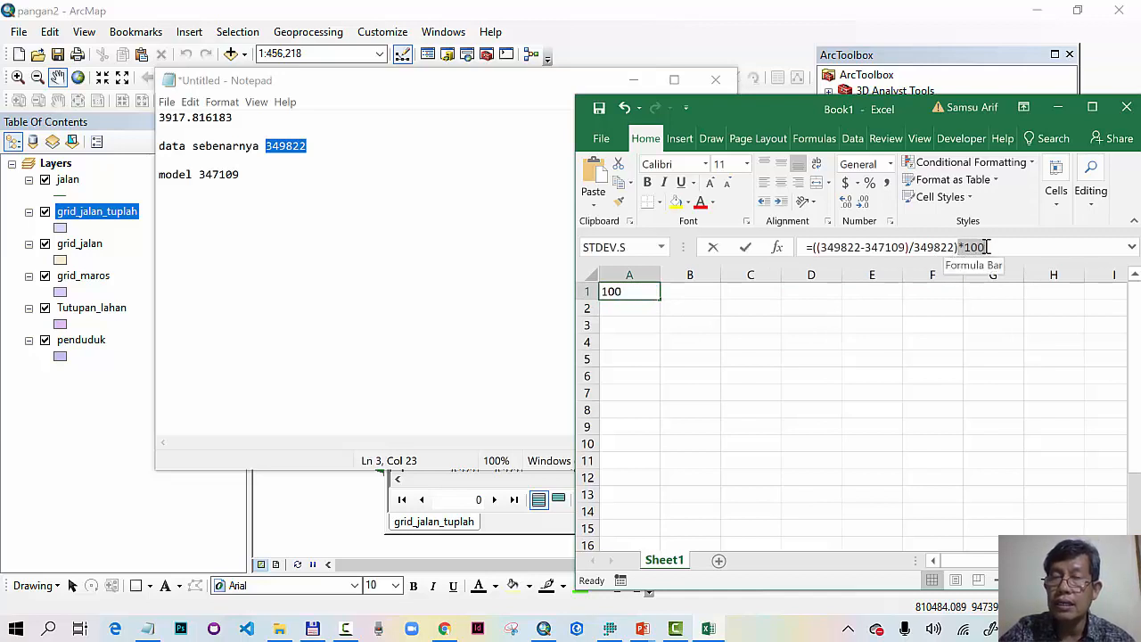
pyautogui.press('BackSpace')
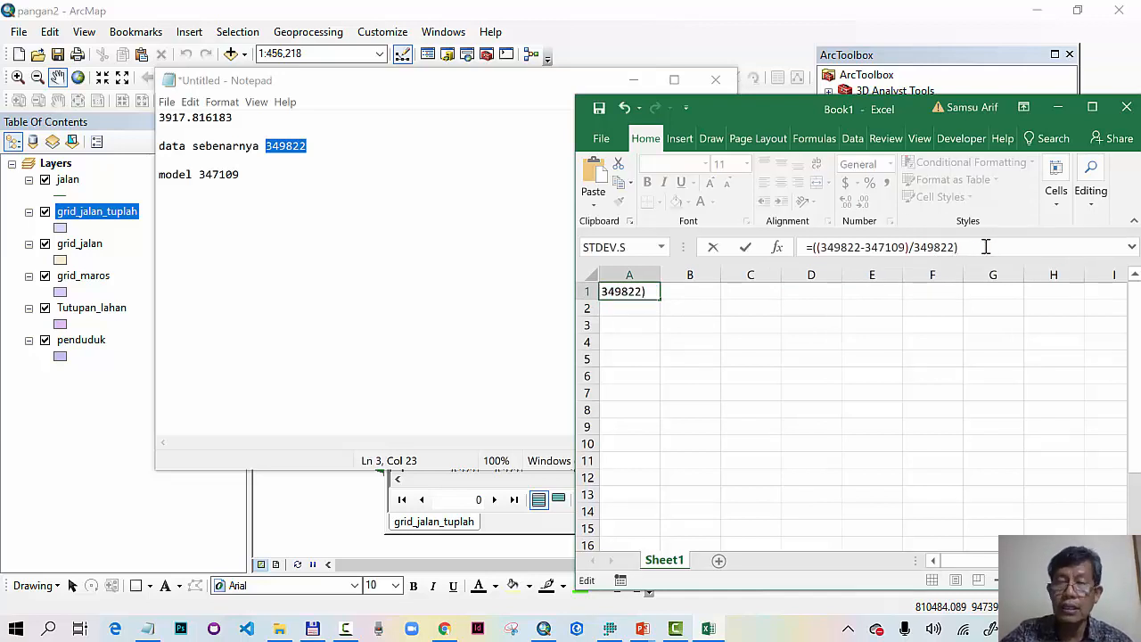
pyautogui.press('Return')
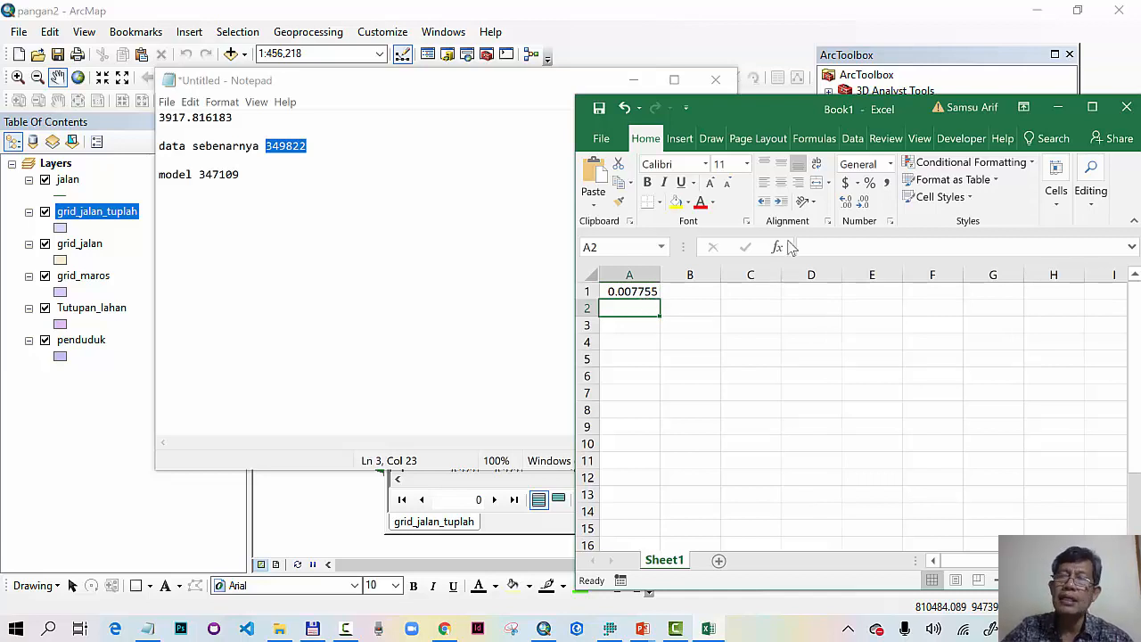
# - Move the Excel window aside and close the workbook without saving it
pyautogui.moveTo(770, 108); pyautogui.dragTo(654, 110)
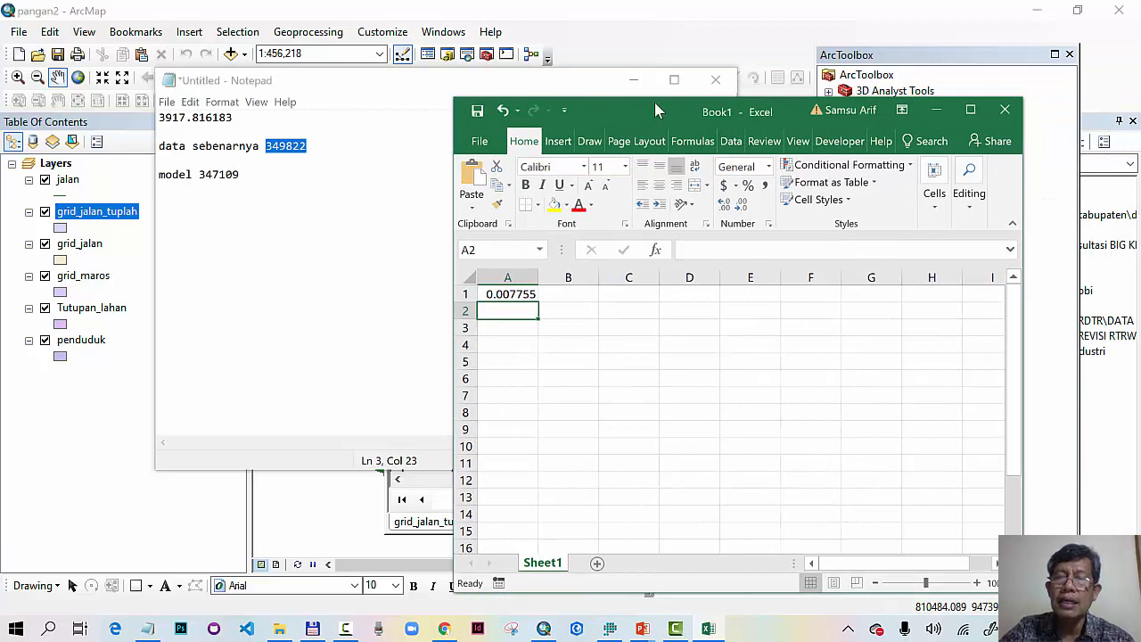
pyautogui.click(1008, 111)
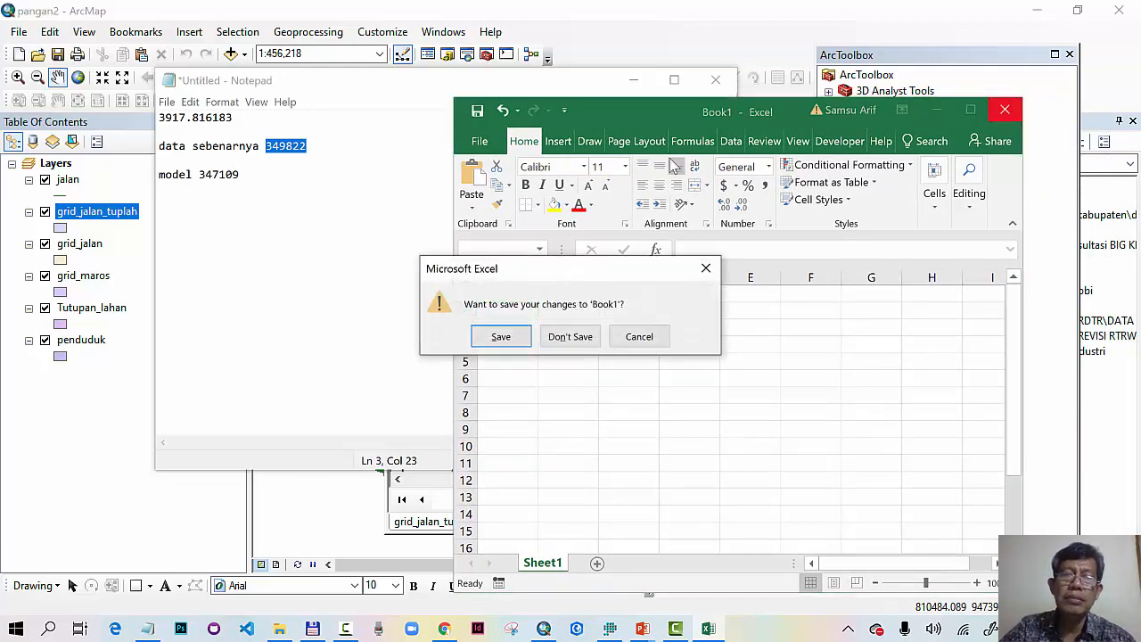
pyautogui.click(571, 337)
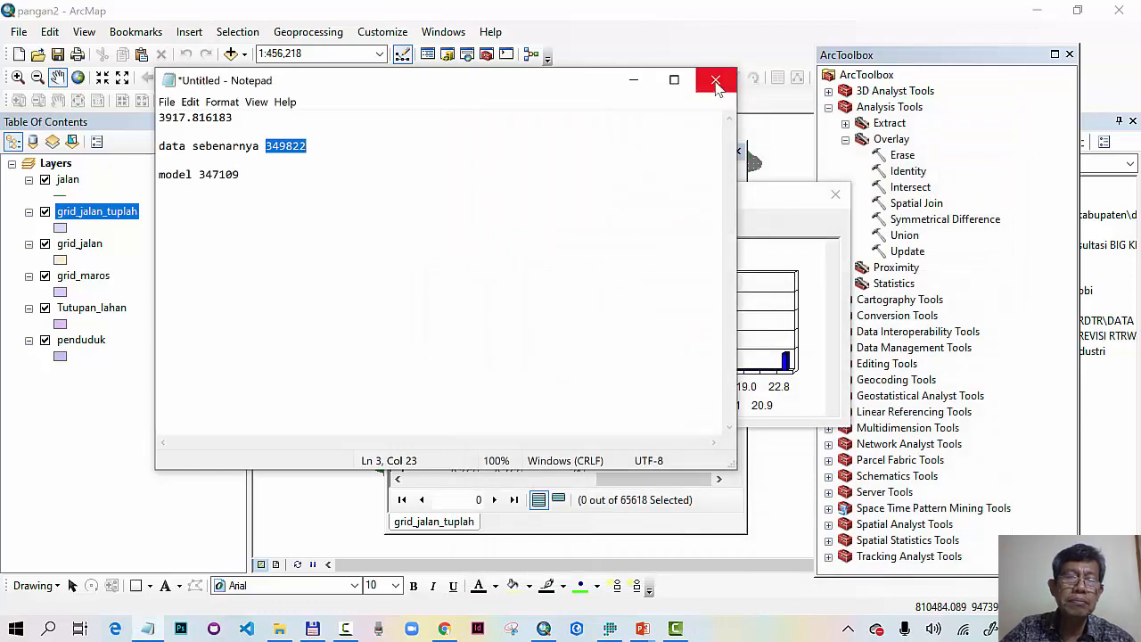
# - Minimize Notepad and close the Penduduk statistics window in ArcMap
pyautogui.click(635, 82)
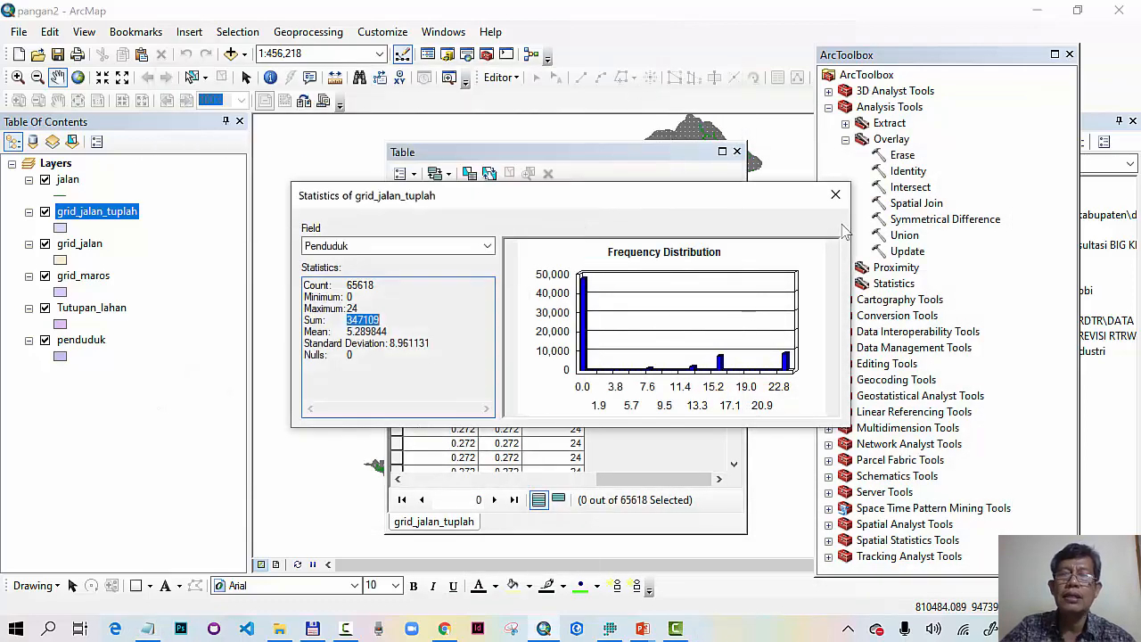
pyautogui.click(836, 196)
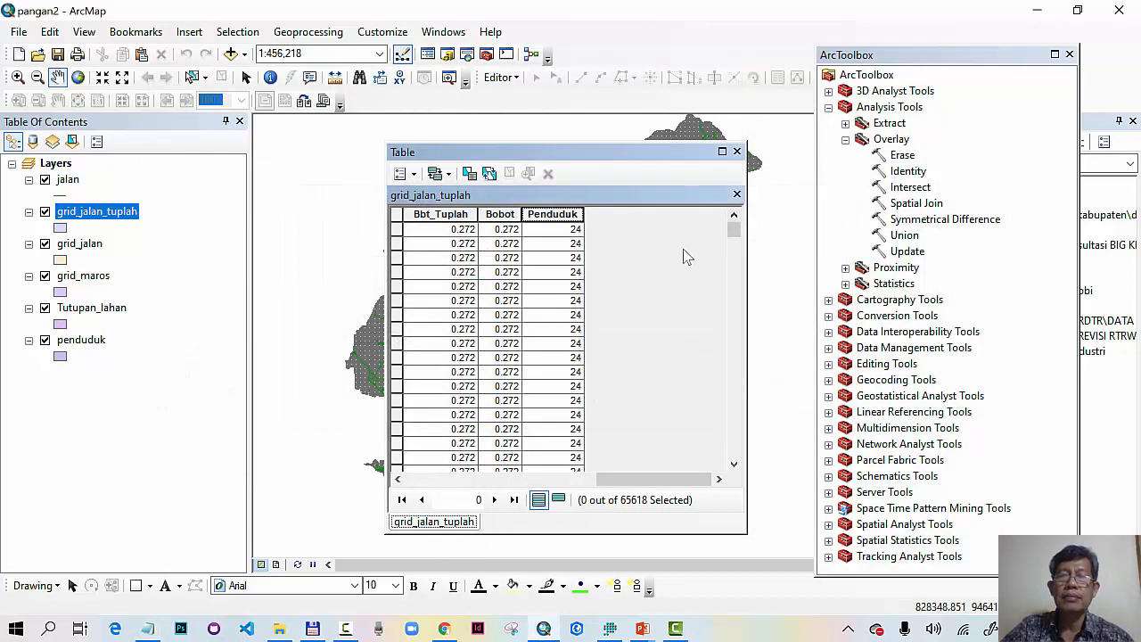
# - Close the attribute table, export all grid_jalan_tuplah features as grid_penduduk in D:\youtube\DD Pangan, and add the result to the map
pyautogui.click(736, 152)
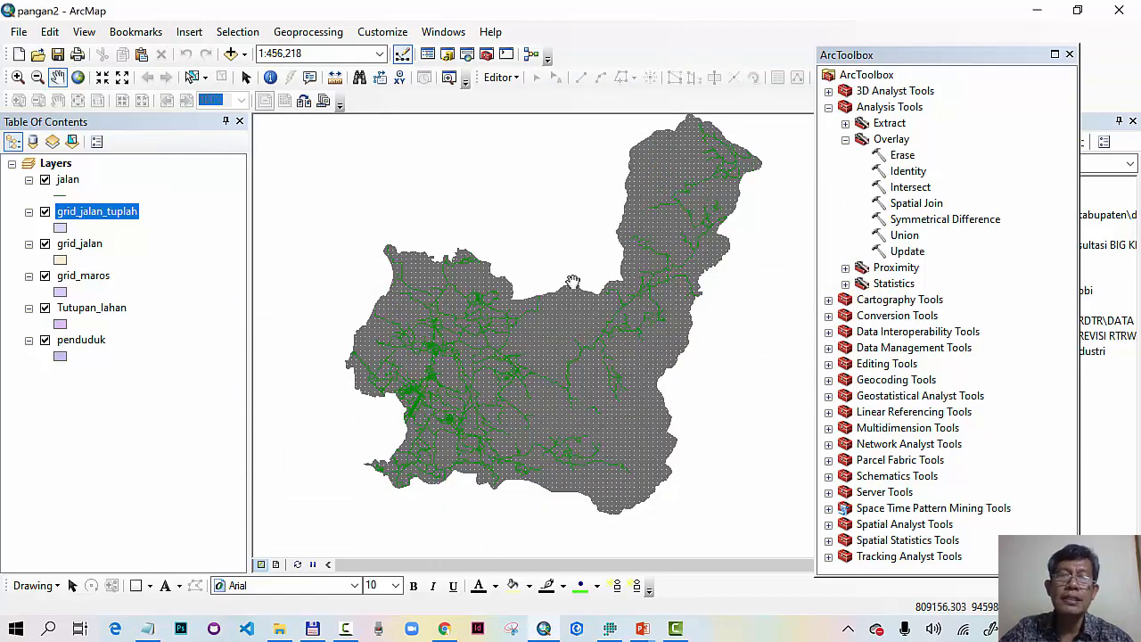
pyautogui.rightClick(100, 221)
pyautogui.moveTo(330, 521)
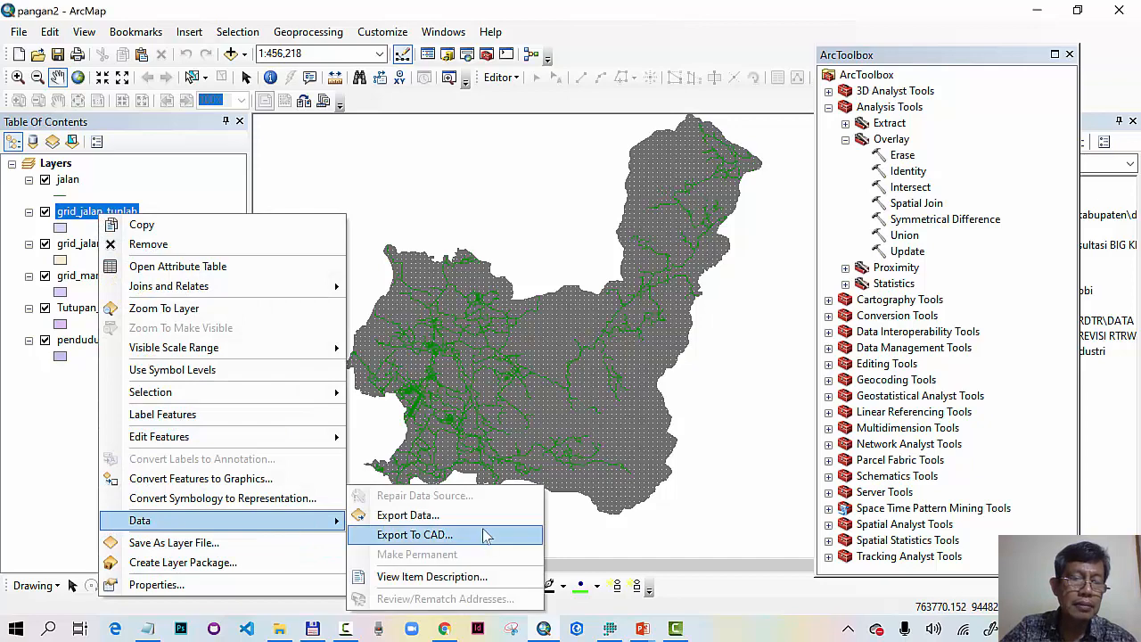
pyautogui.click(428, 516)
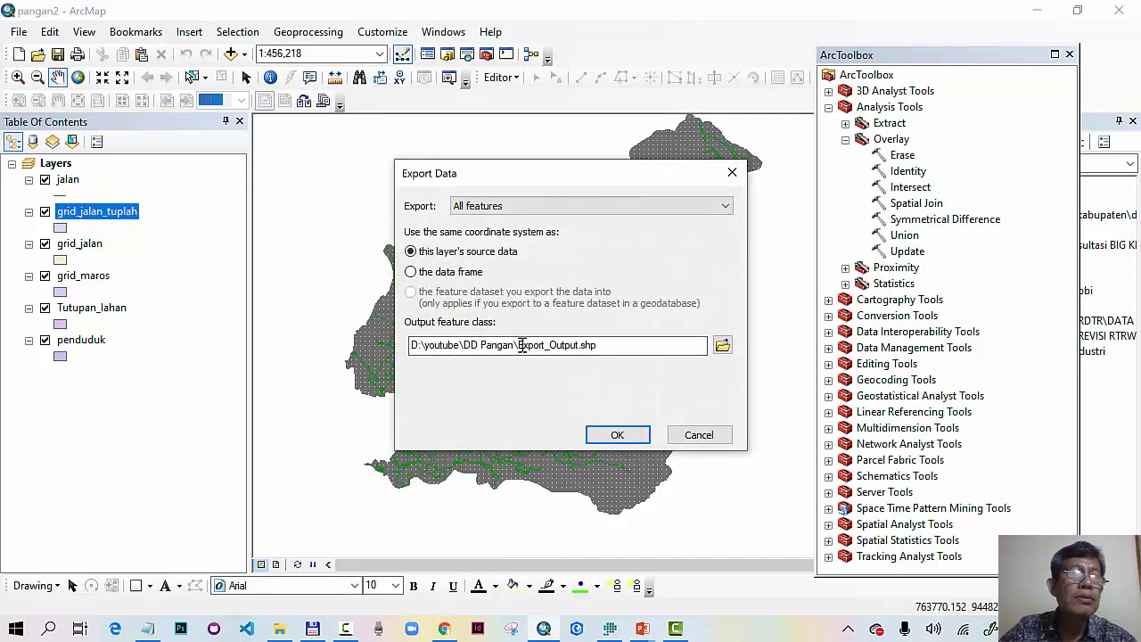
pyautogui.moveTo(522, 345); pyautogui.dragTo(630, 361)
pyautogui.write('grid_penduduk')
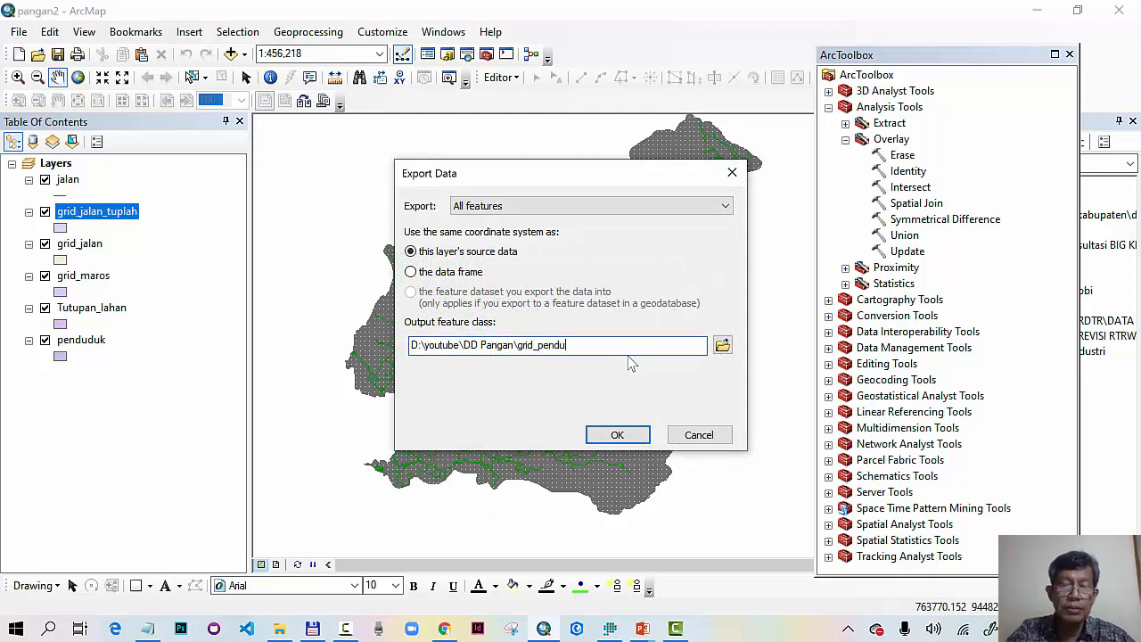
pyautogui.click(615, 436)
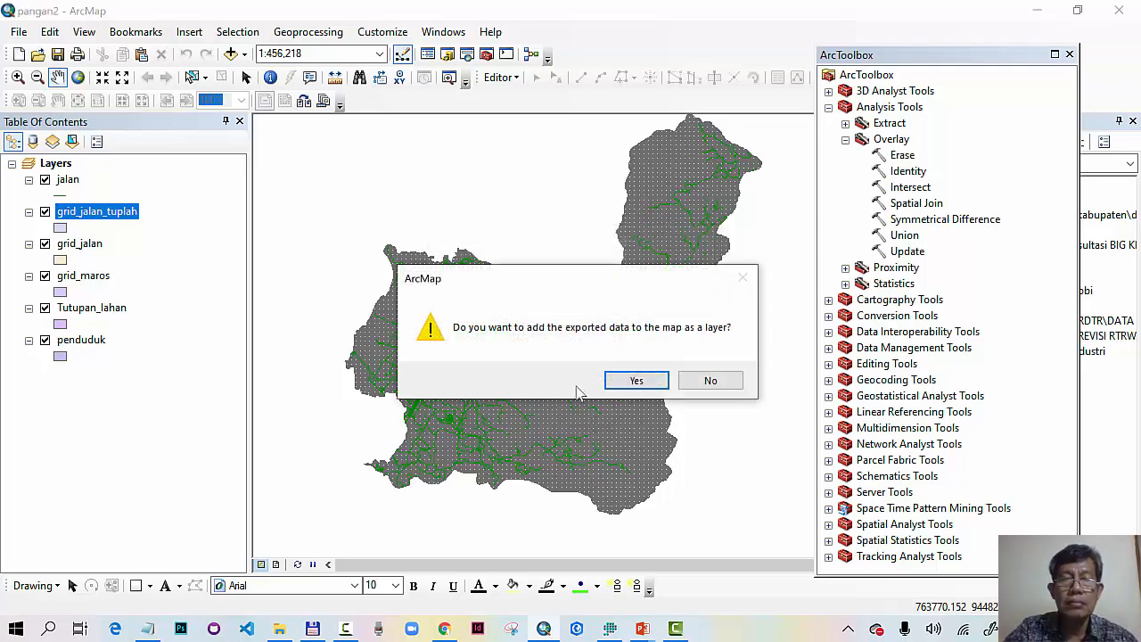
pyautogui.click(649, 382)
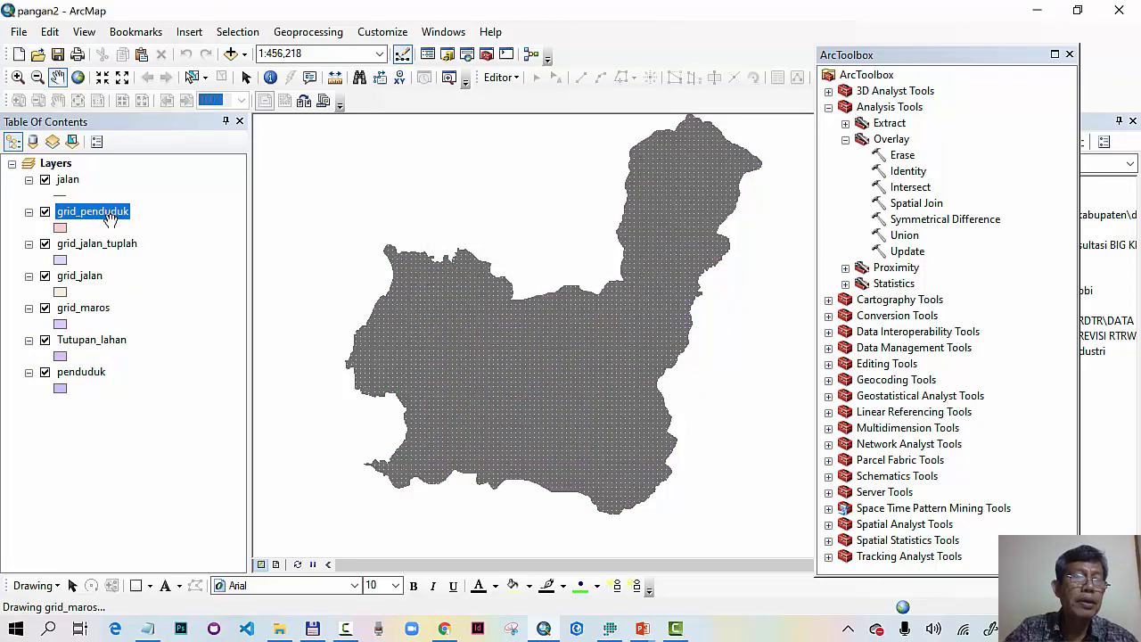
# - Switch to the DT Pangan presentation in PowerPoint and examine the food carrying capacity formulas on slide 7
pyautogui.moveTo(642, 630)
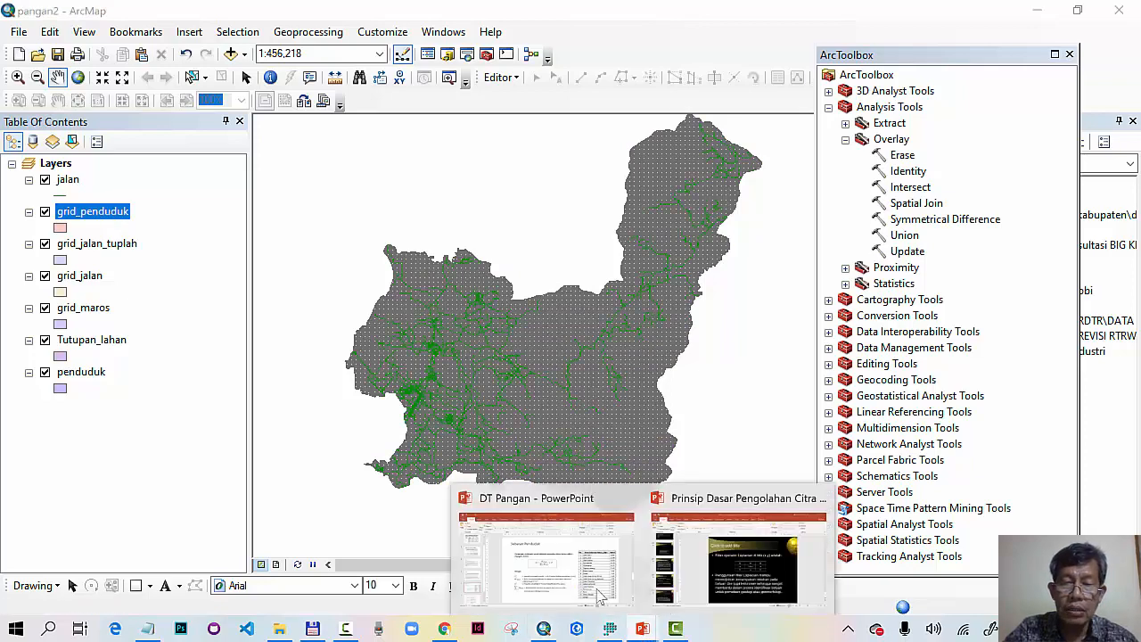
pyautogui.click(624, 496)
pyautogui.click(95, 571)
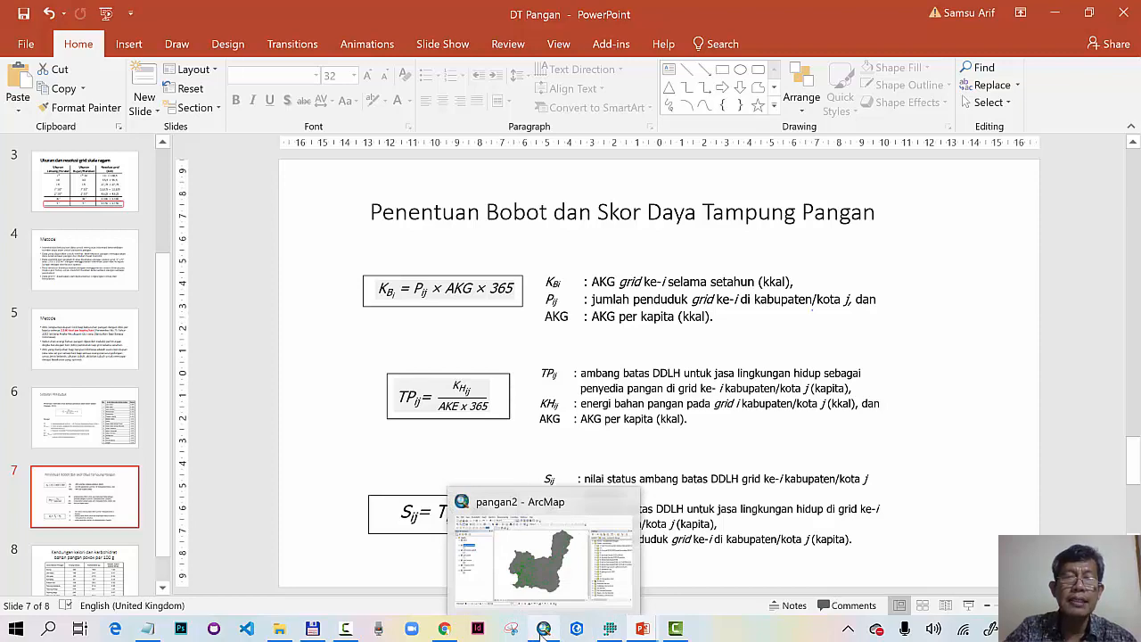
# - Return to ArcMap and add a Float field named KB with precision 25 to the grid_penduduk attribute table
pyautogui.click(544, 630)
pyautogui.rightClick(100, 222)
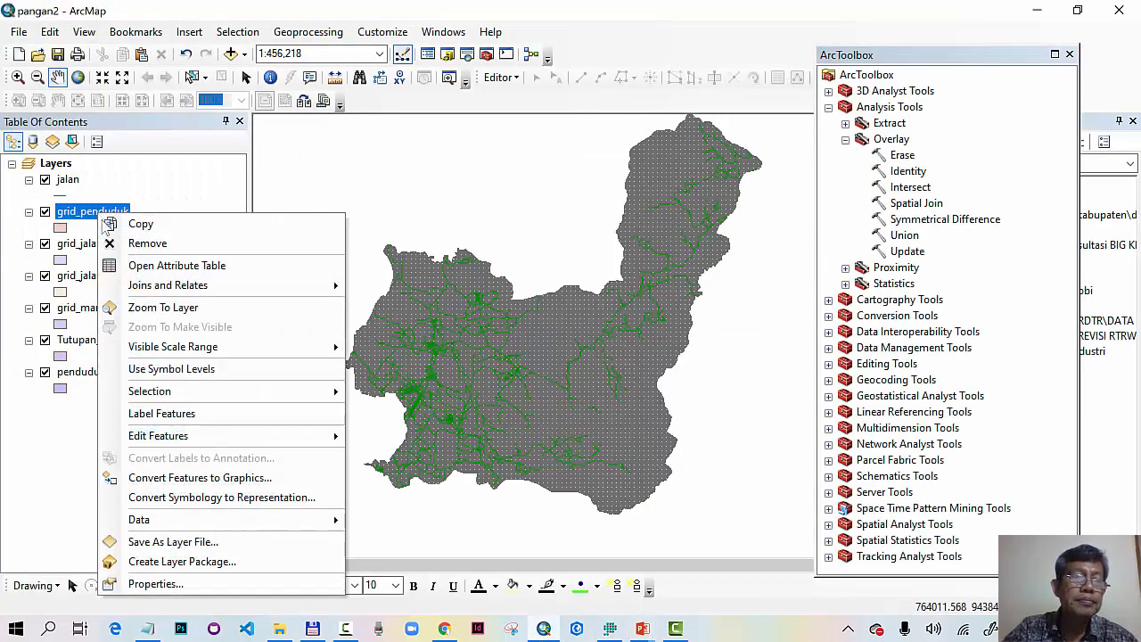
pyautogui.click(165, 262)
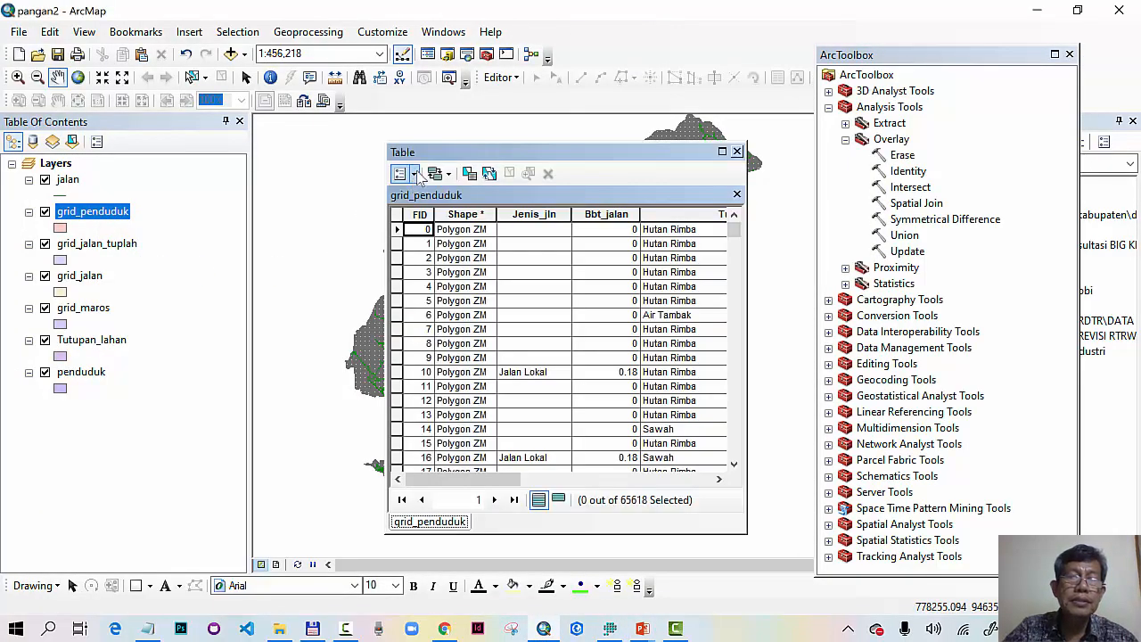
pyautogui.click(401, 173)
pyautogui.click(456, 299)
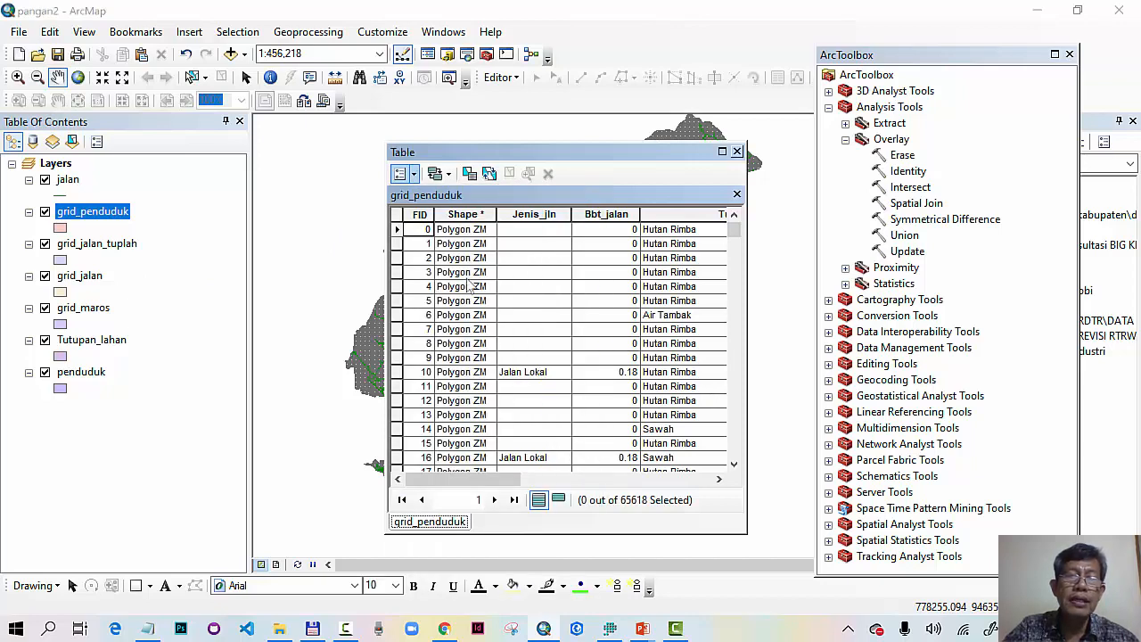
pyautogui.write('KB')
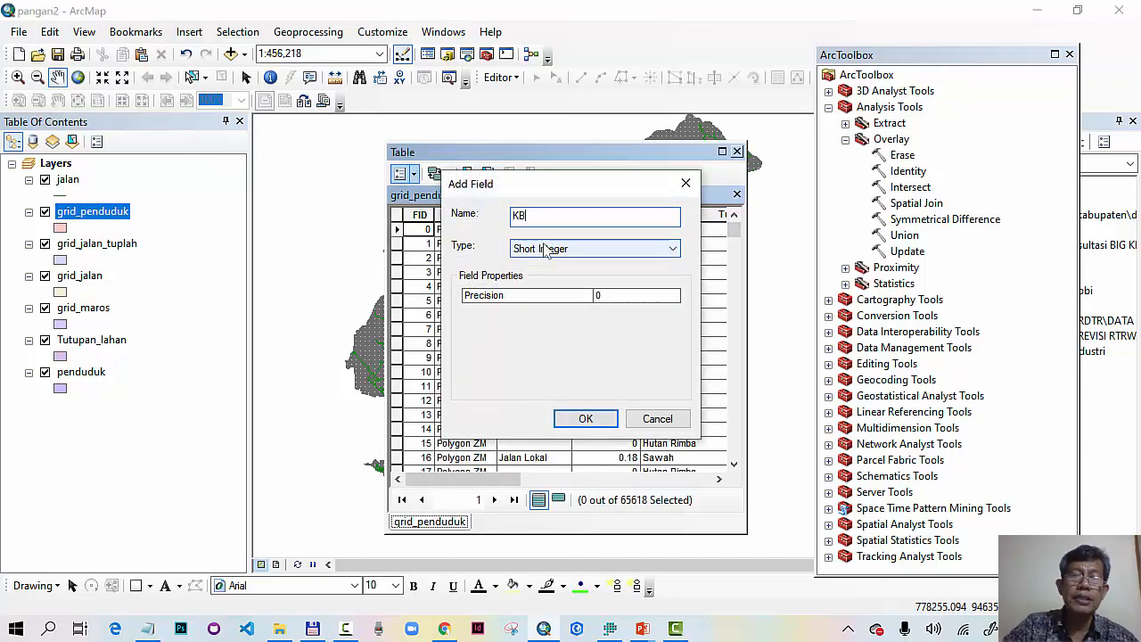
pyautogui.click(568, 251)
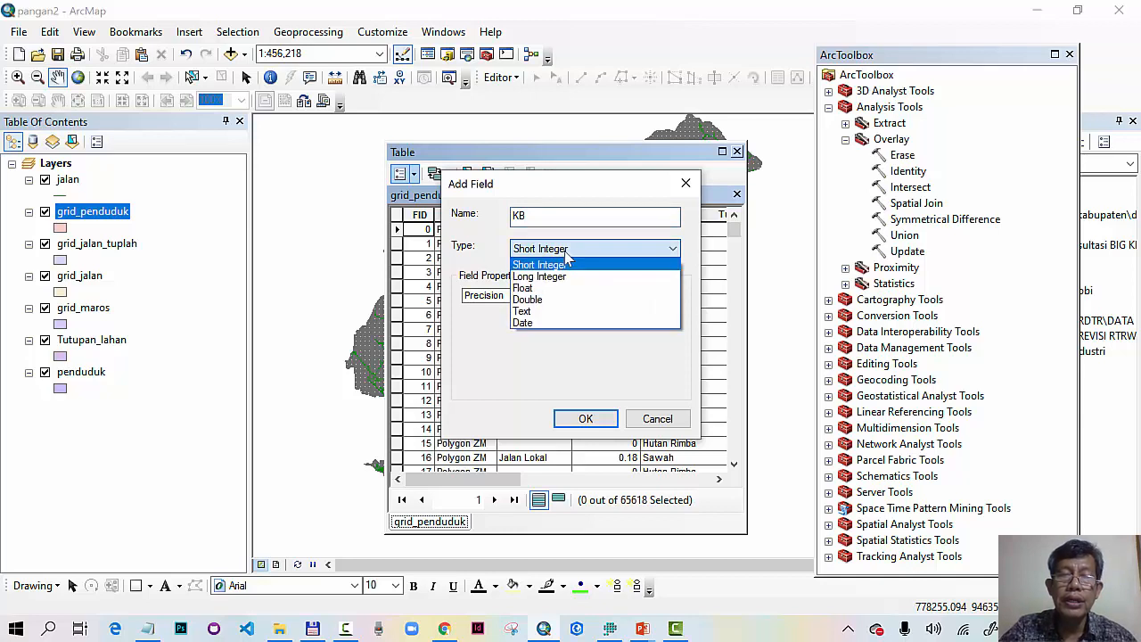
pyautogui.click(559, 288)
pyautogui.click(612, 295)
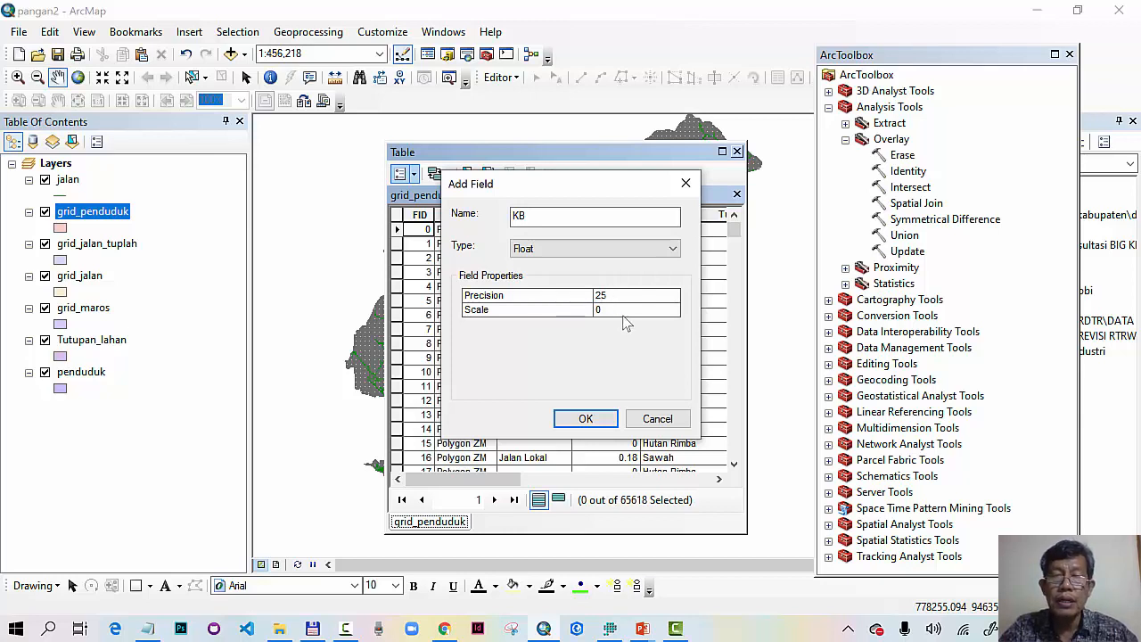
pyautogui.click(623, 316)
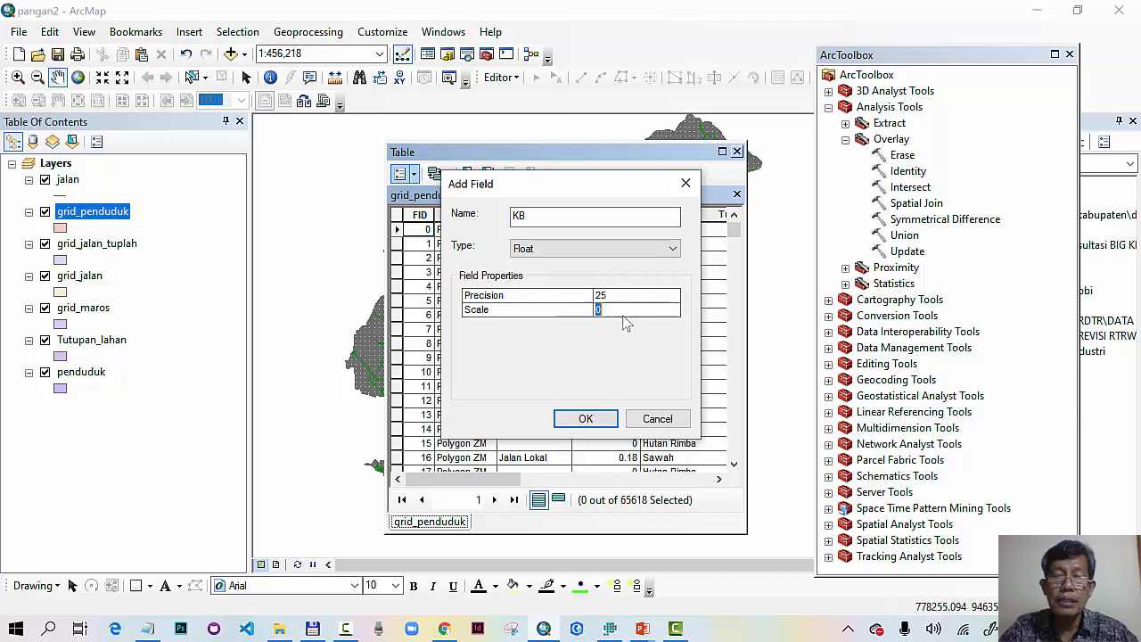
pyautogui.click(597, 418)
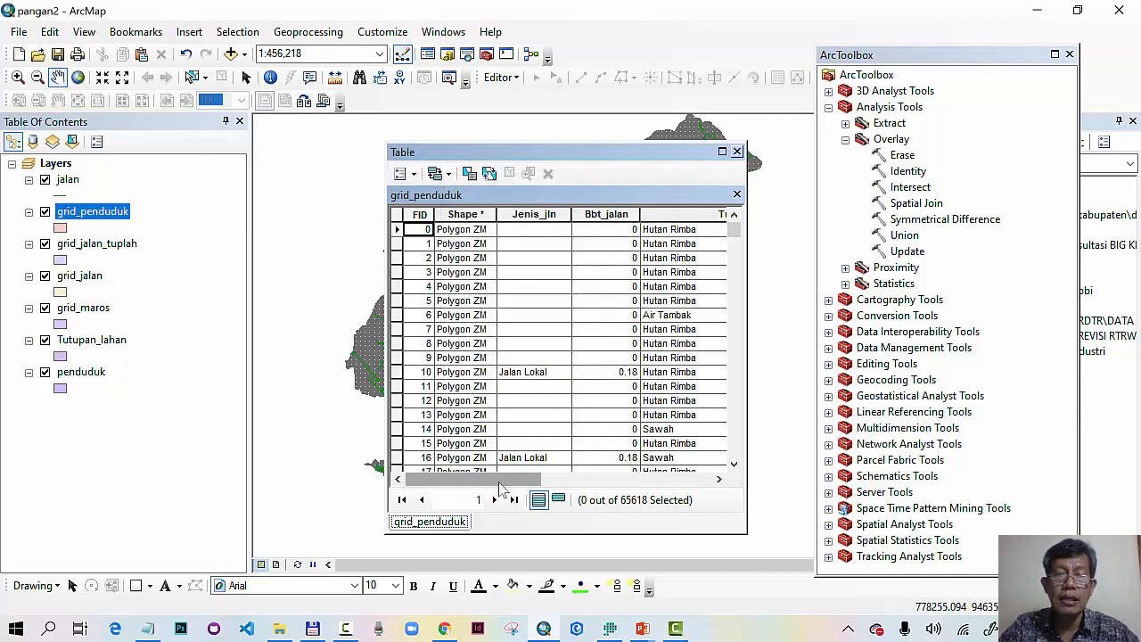
# - Calculate the KB field as [Penduduk]*2150*365, checking the KB formula on the PowerPoint slide
pyautogui.moveTo(504, 486); pyautogui.dragTo(675, 460)
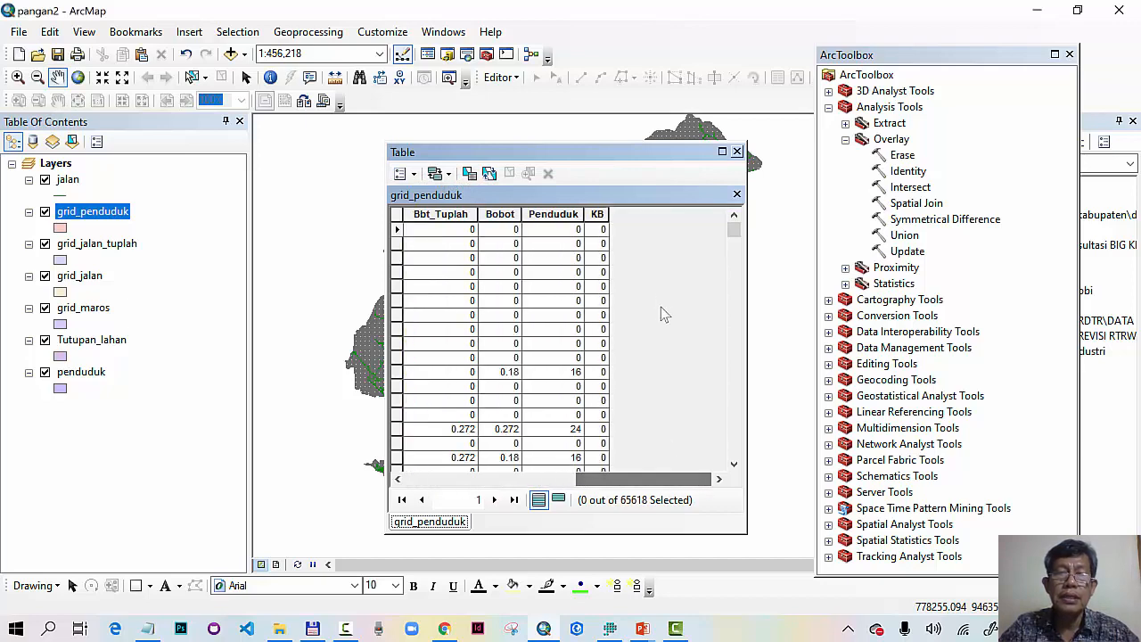
pyautogui.rightClick(595, 215)
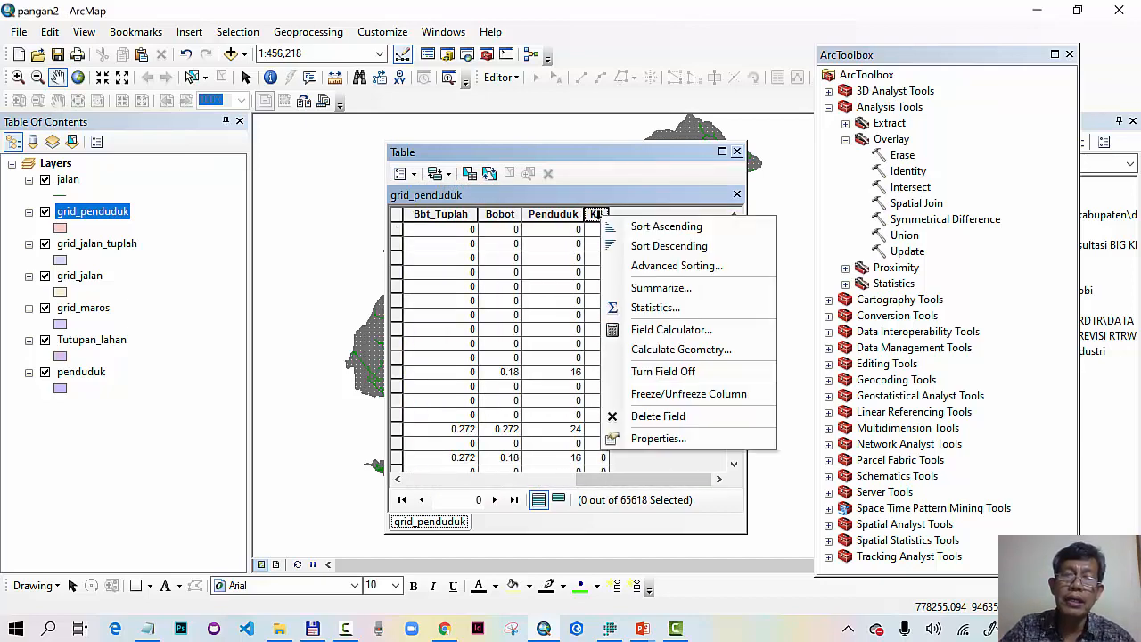
pyautogui.click(660, 329)
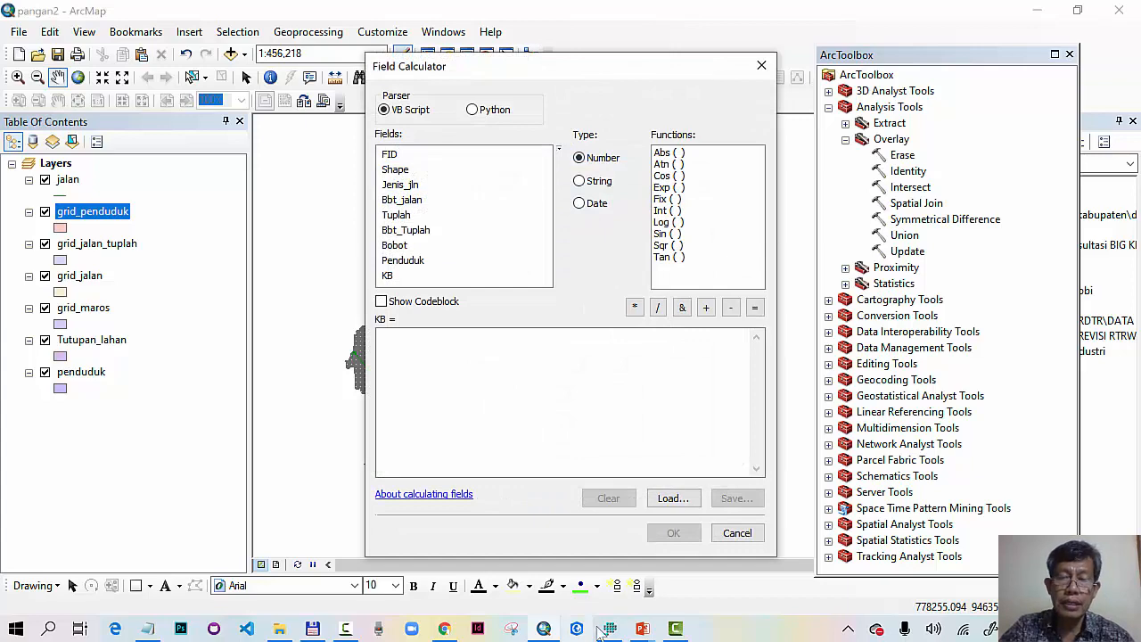
pyautogui.moveTo(639, 630)
pyautogui.click(607, 591)
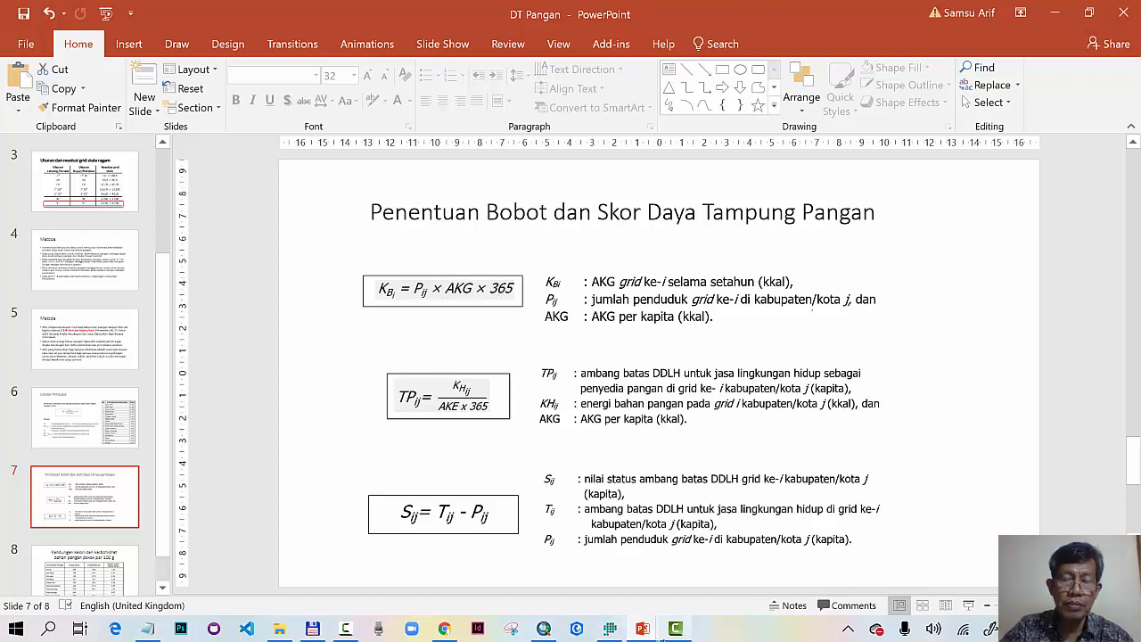
pyautogui.click(543, 629)
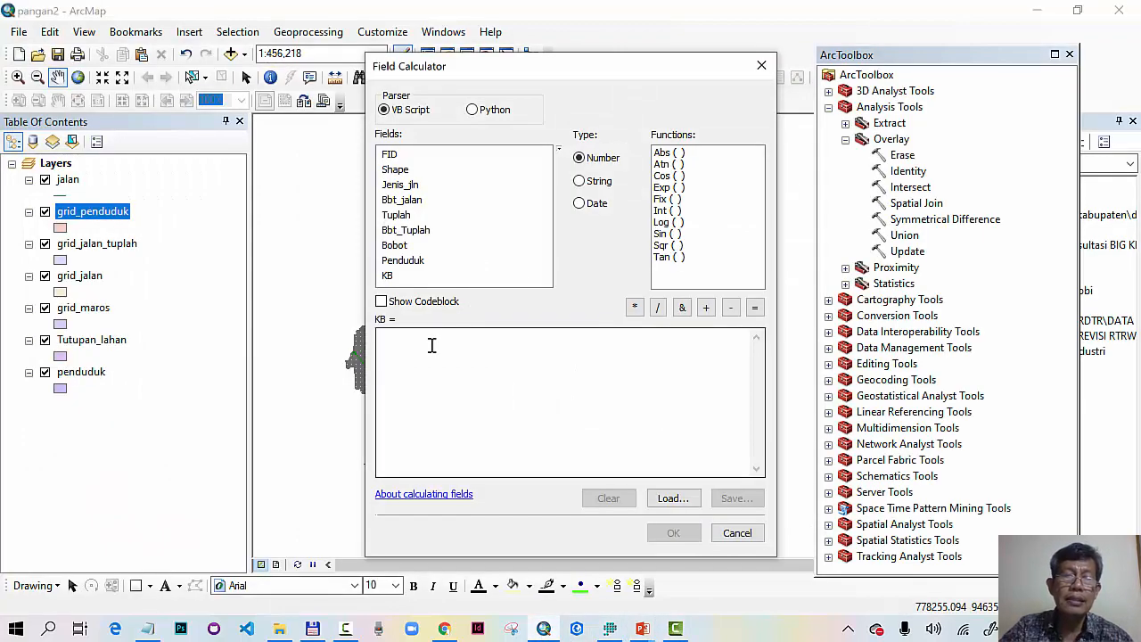
pyautogui.doubleClick(414, 262)
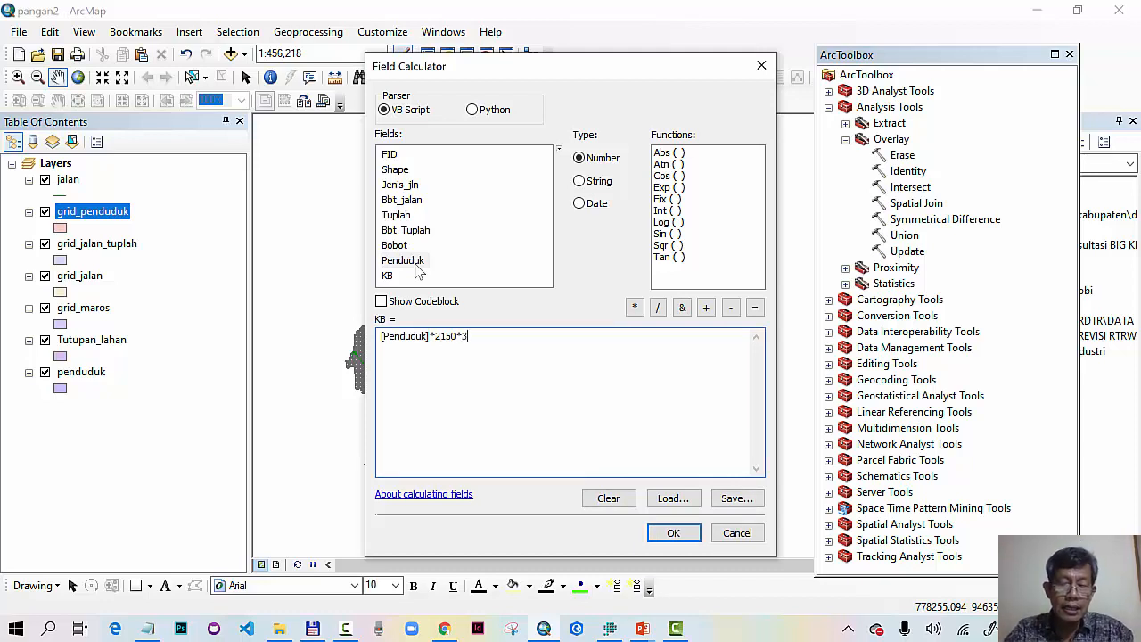
pyautogui.click(687, 537)
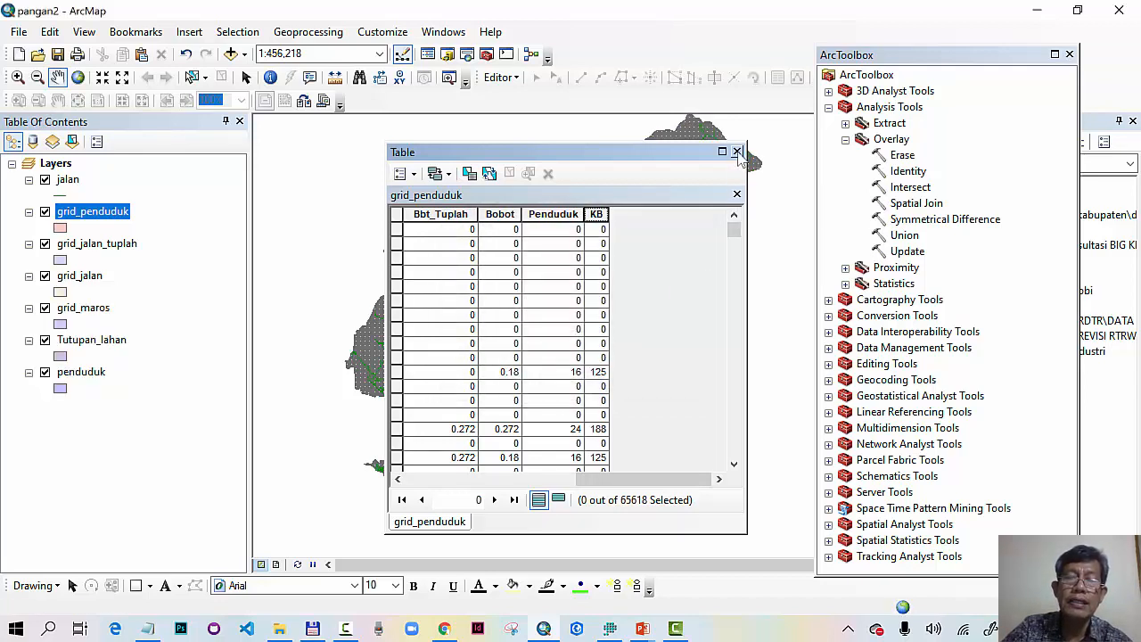
# - Export all grid_penduduk features to D:\youtube\DD Pangan under the name AKG and add the result to the map
pyautogui.click(738, 152)
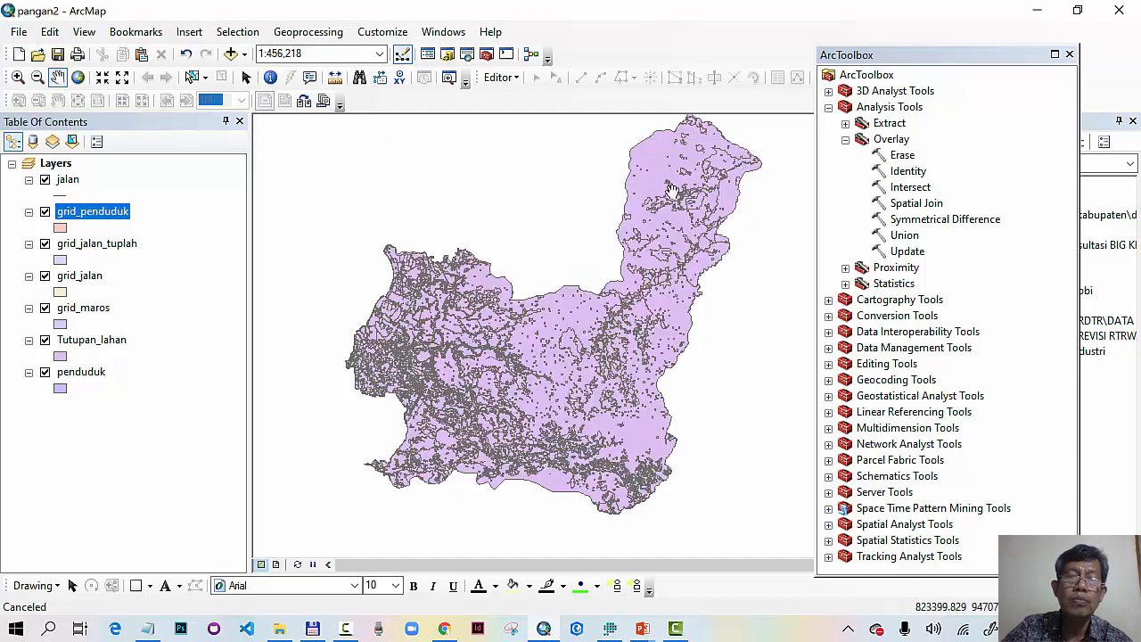
pyautogui.rightClick(127, 214)
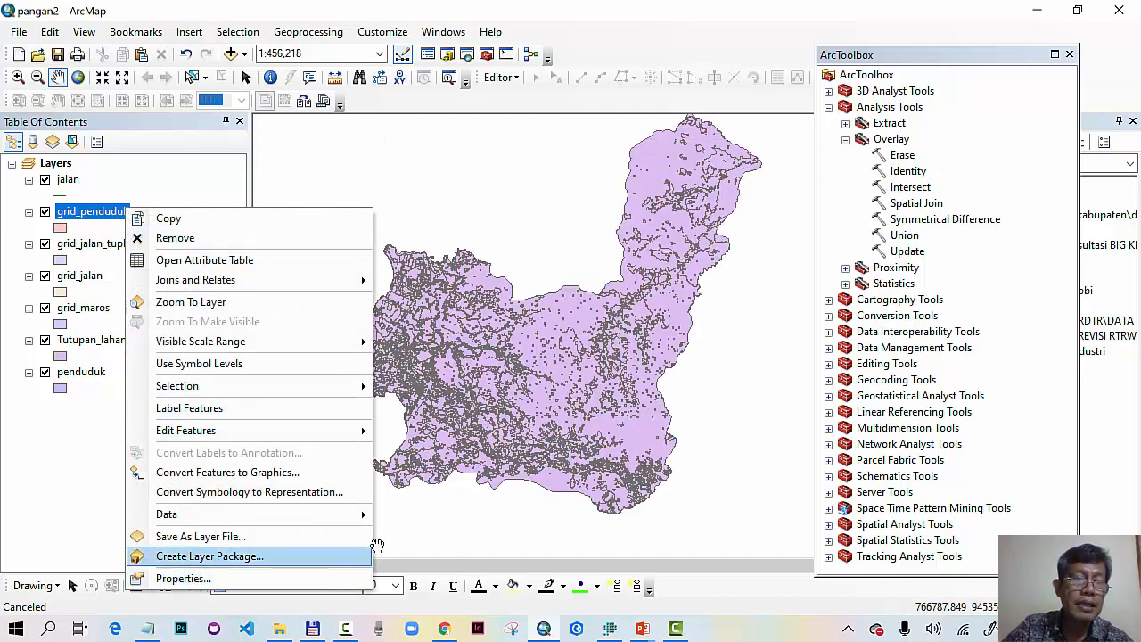
pyautogui.moveTo(347, 514)
pyautogui.click(417, 520)
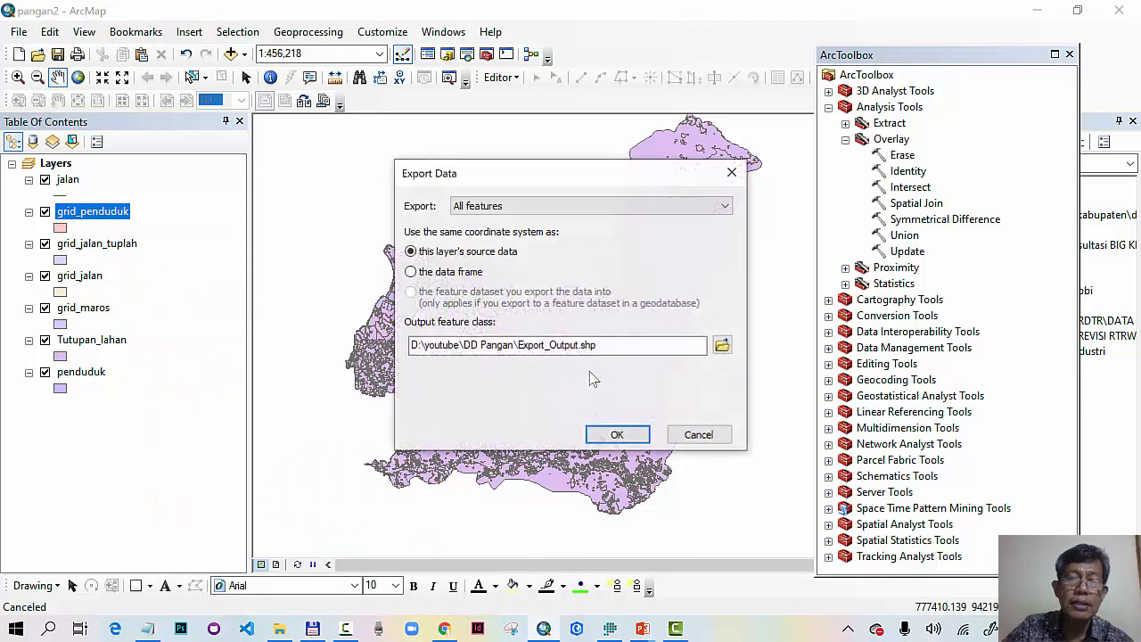
pyautogui.moveTo(518, 349); pyautogui.dragTo(599, 357)
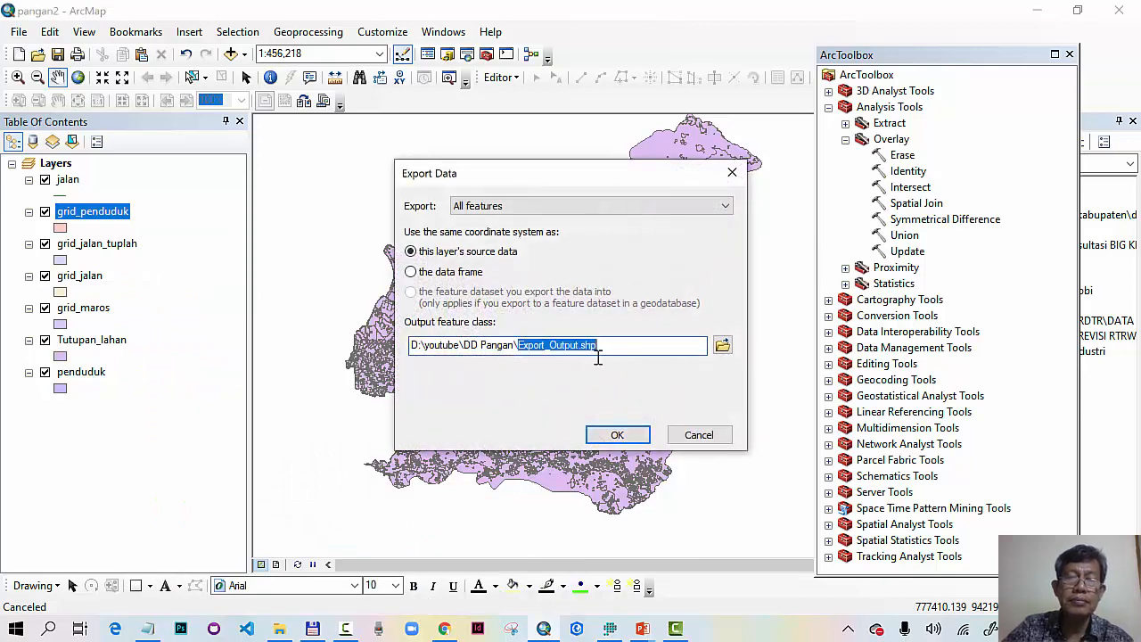
pyautogui.write('AKG')
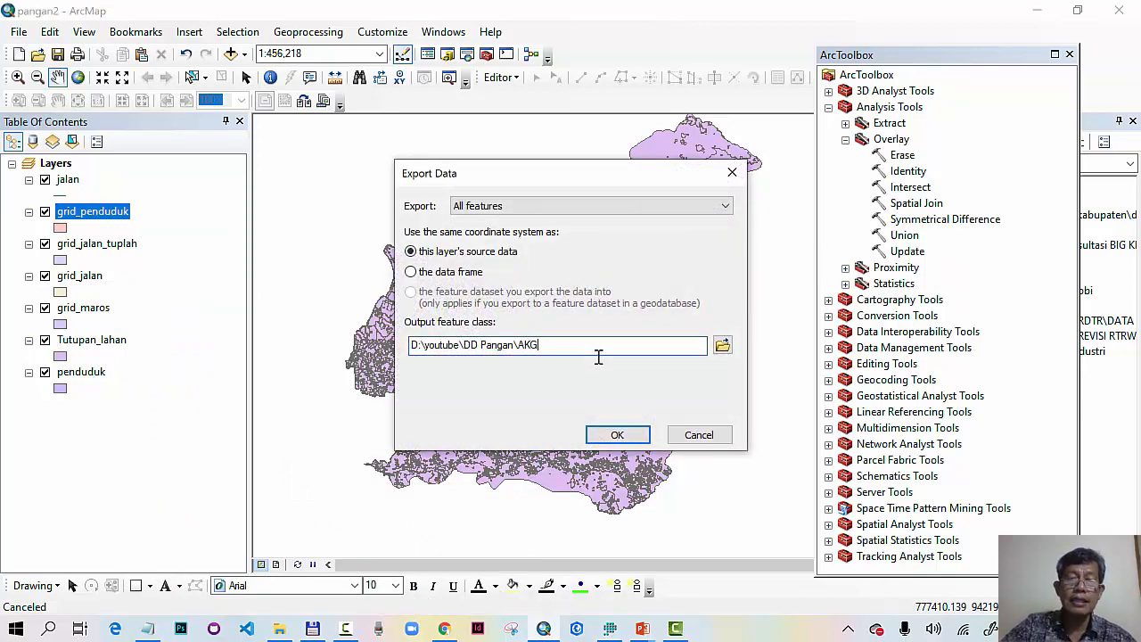
pyautogui.click(595, 436)
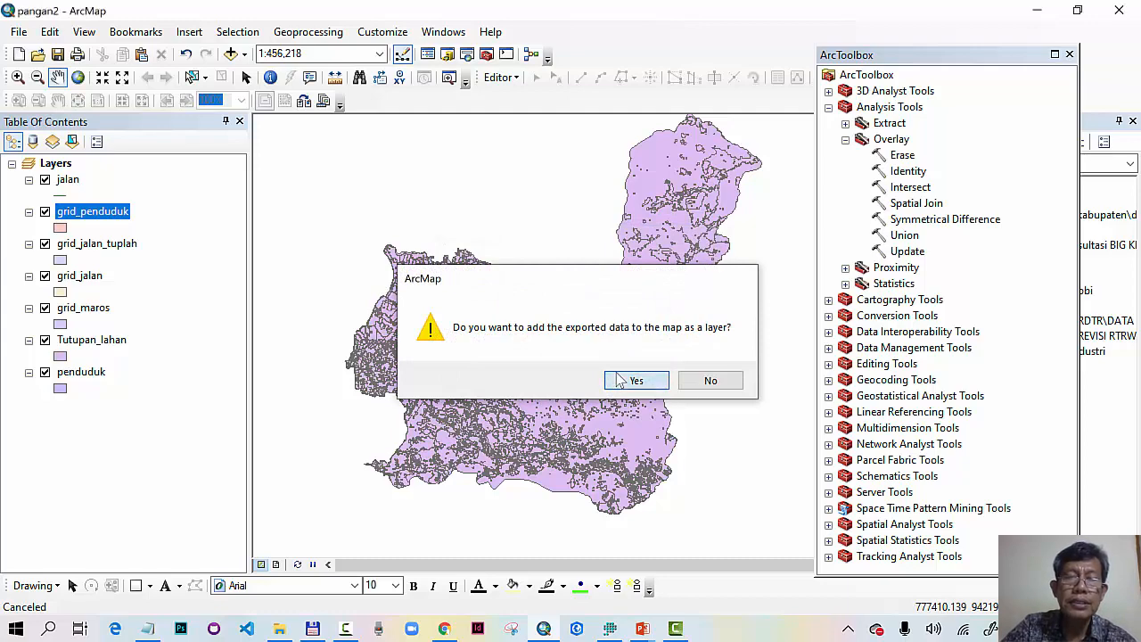
pyautogui.click(616, 374)
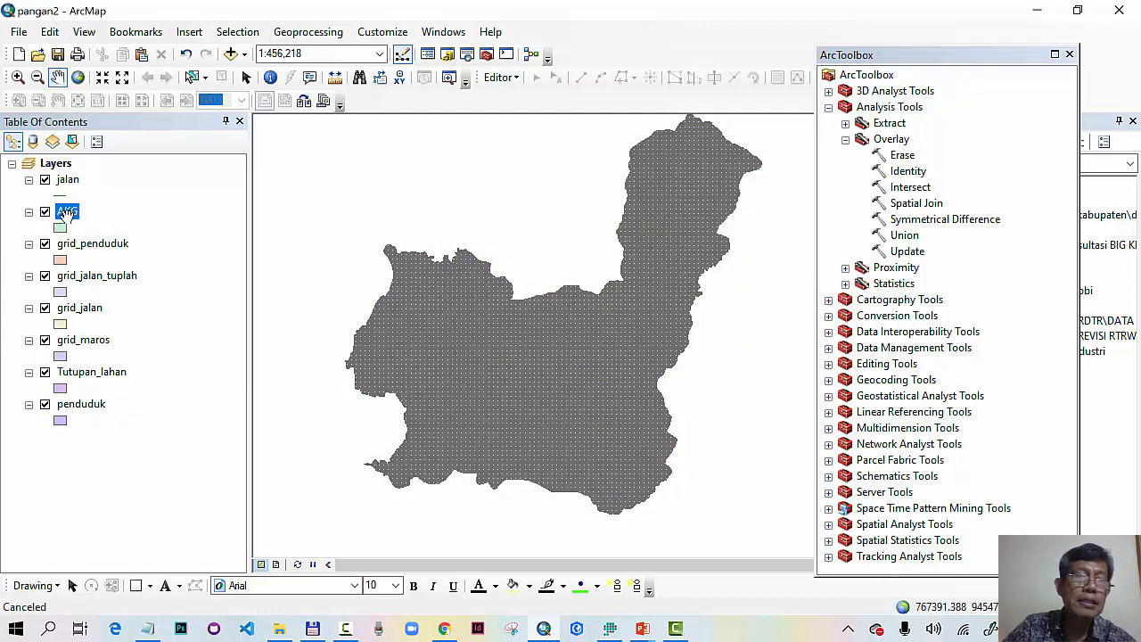
# - Symbolize the AKG layer by unique values of the KB field, adding all values
pyautogui.rightClick(68, 212)
pyautogui.click(141, 588)
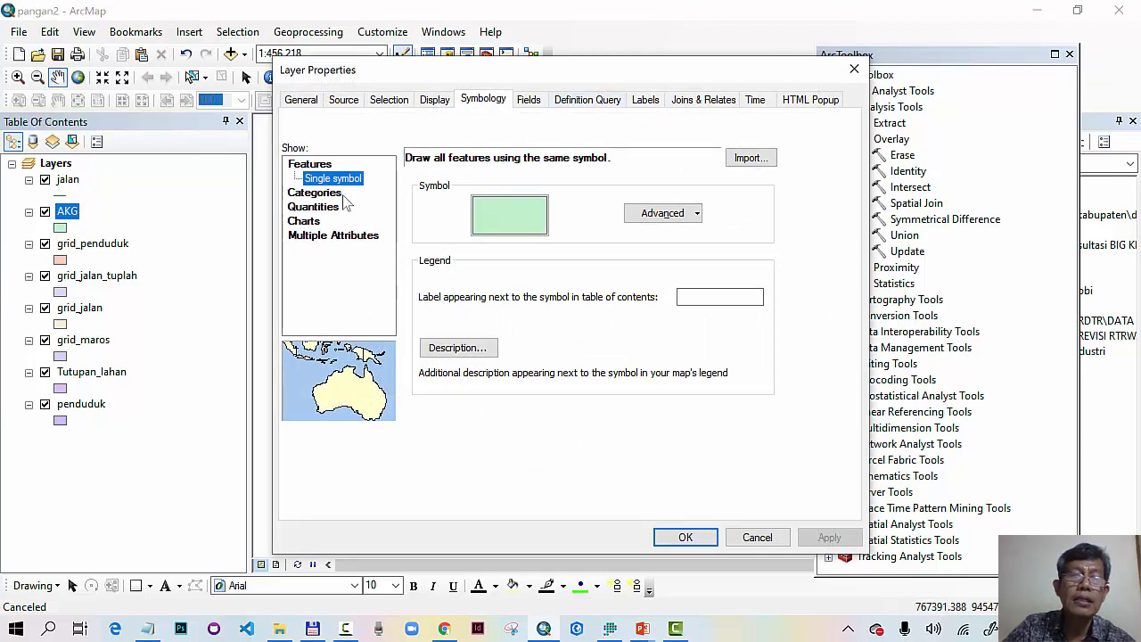
pyautogui.click(342, 194)
pyautogui.click(502, 200)
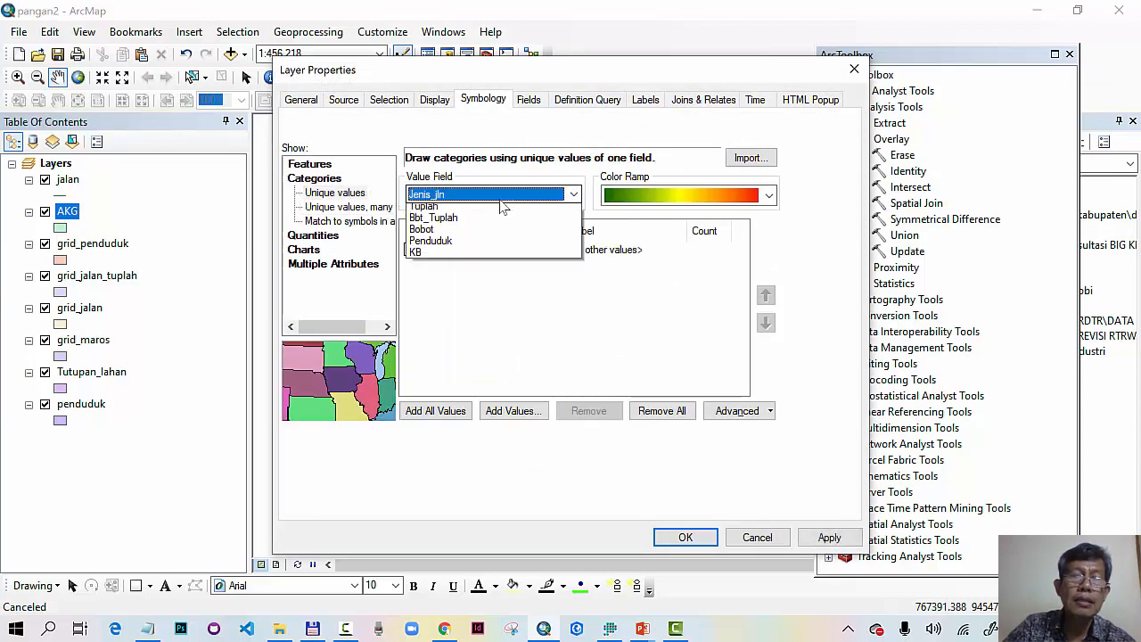
pyautogui.click(461, 282)
pyautogui.click(448, 416)
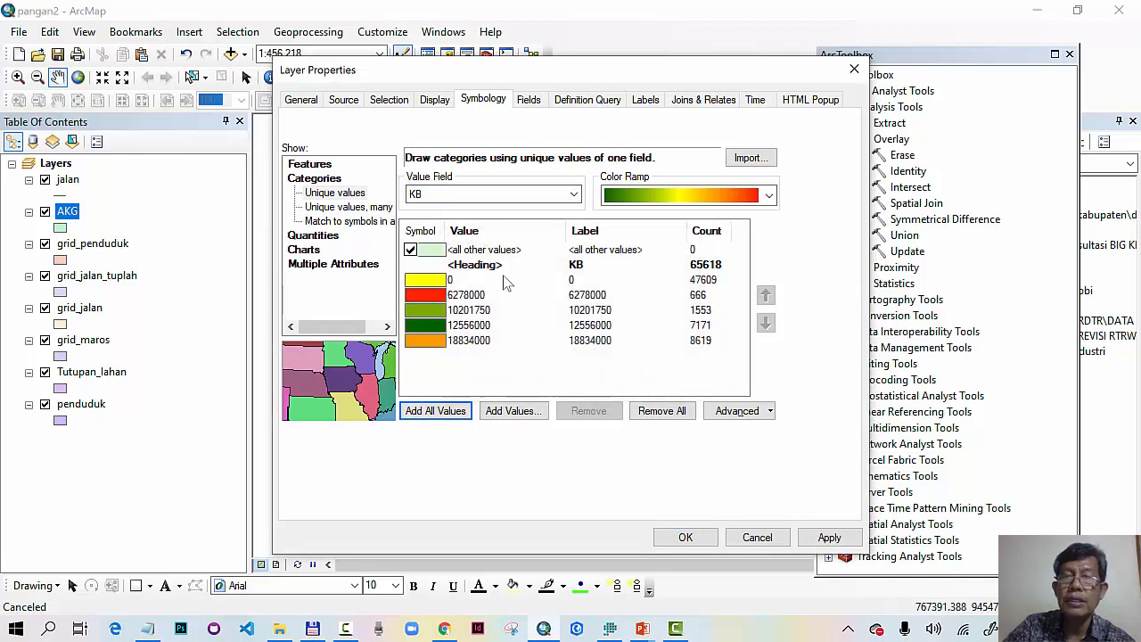
# - Exclude the all other values class from the AKG symbology and set the outline of all symbols to no color
pyautogui.click(411, 251)
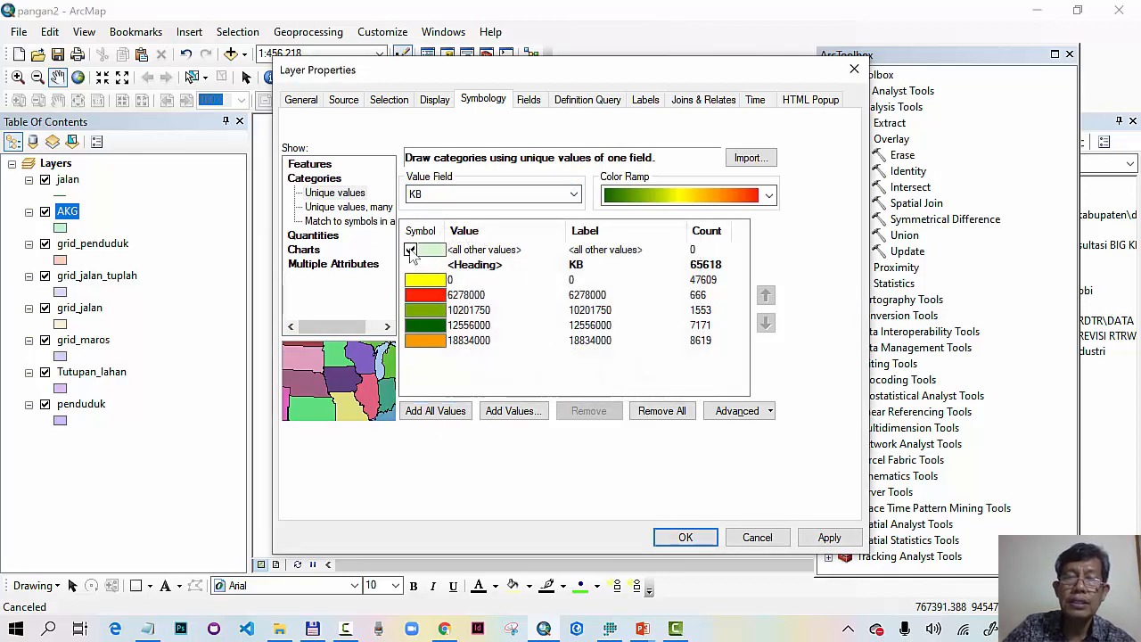
pyautogui.rightClick(487, 258)
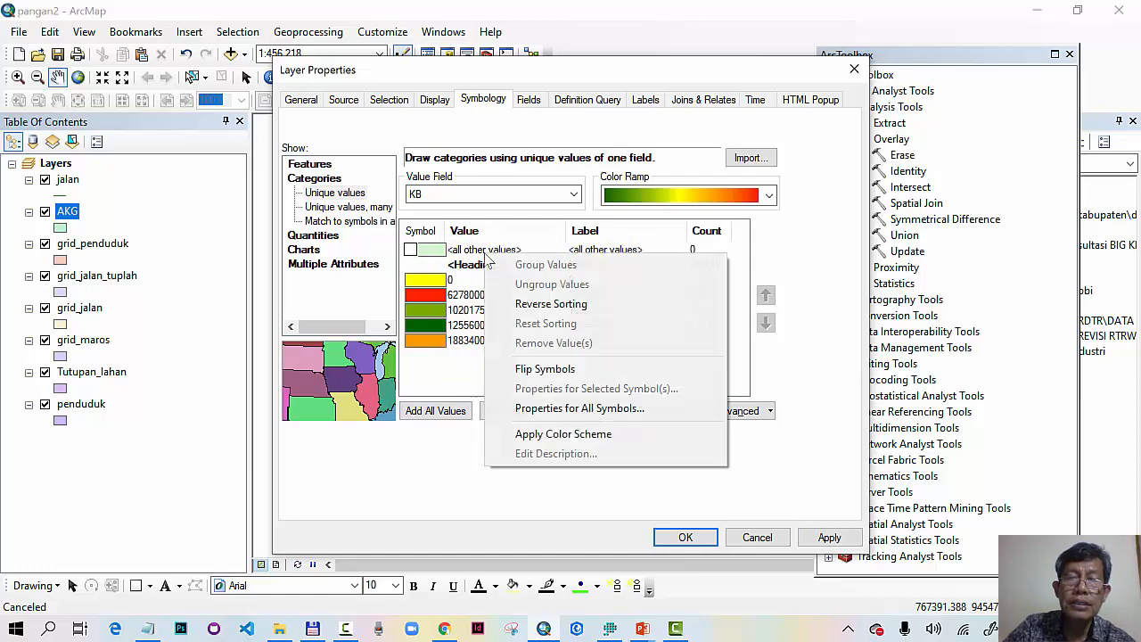
pyautogui.click(575, 408)
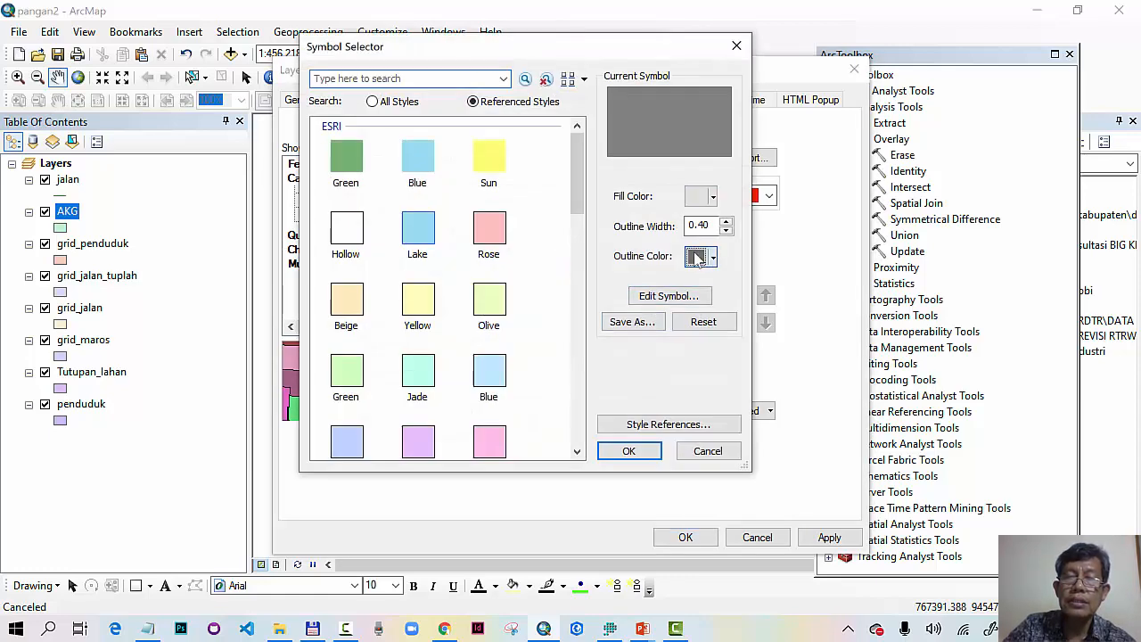
pyautogui.click(698, 256)
pyautogui.click(621, 280)
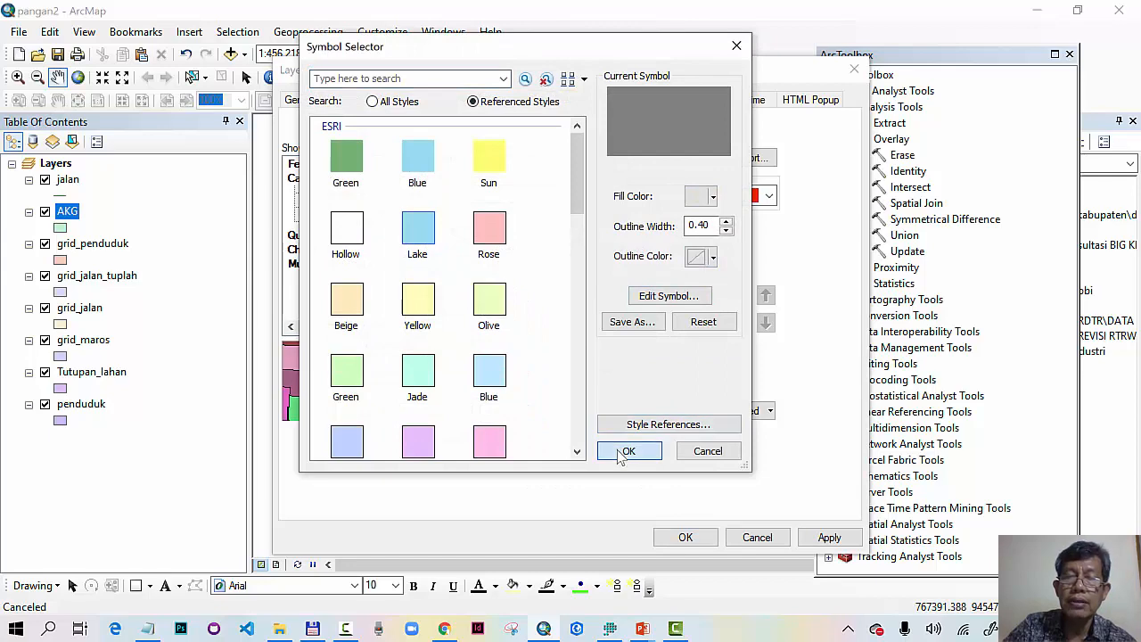
pyautogui.click(624, 453)
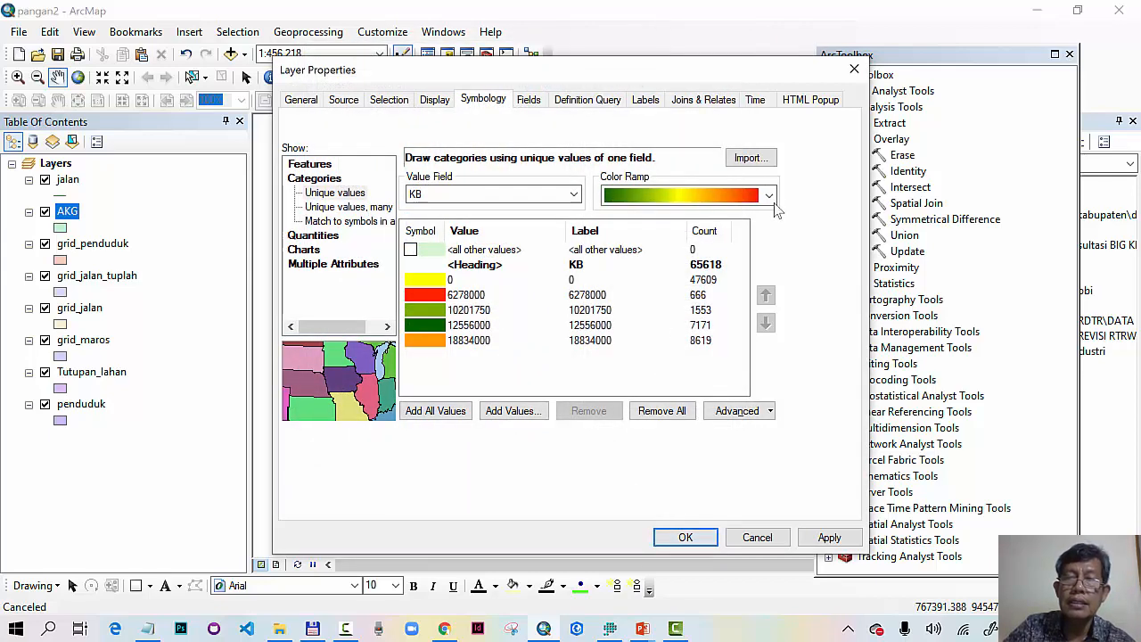
# - Recolor the KB classes with the green-yellow-red color ramp and apply the symbology to the AKG layer
pyautogui.click(769, 197)
pyautogui.click(713, 386)
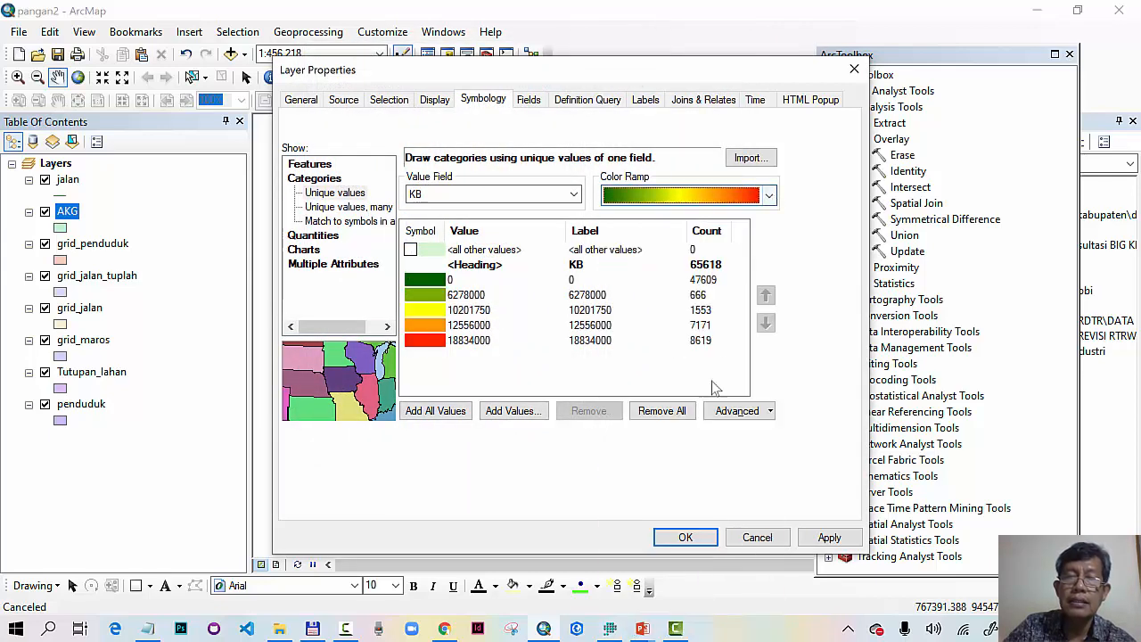
pyautogui.click(700, 536)
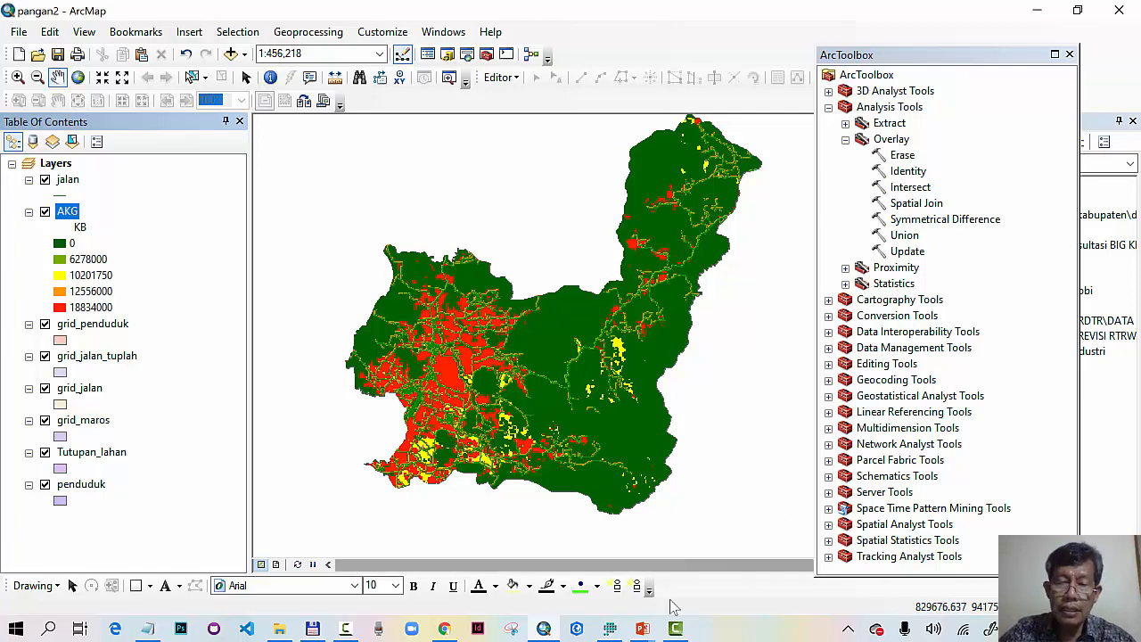
# - Switch to PowerPoint to review the food carrying capacity formulas in the DT Pangan presentation and return to ArcMap
pyautogui.click(642, 629)
pyautogui.click(603, 601)
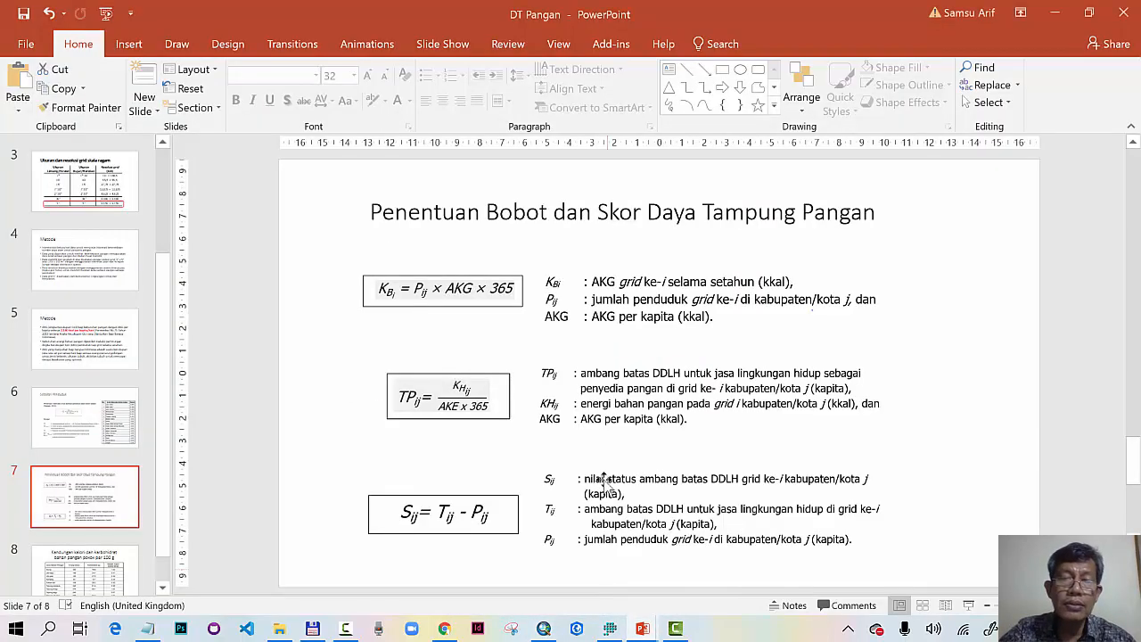
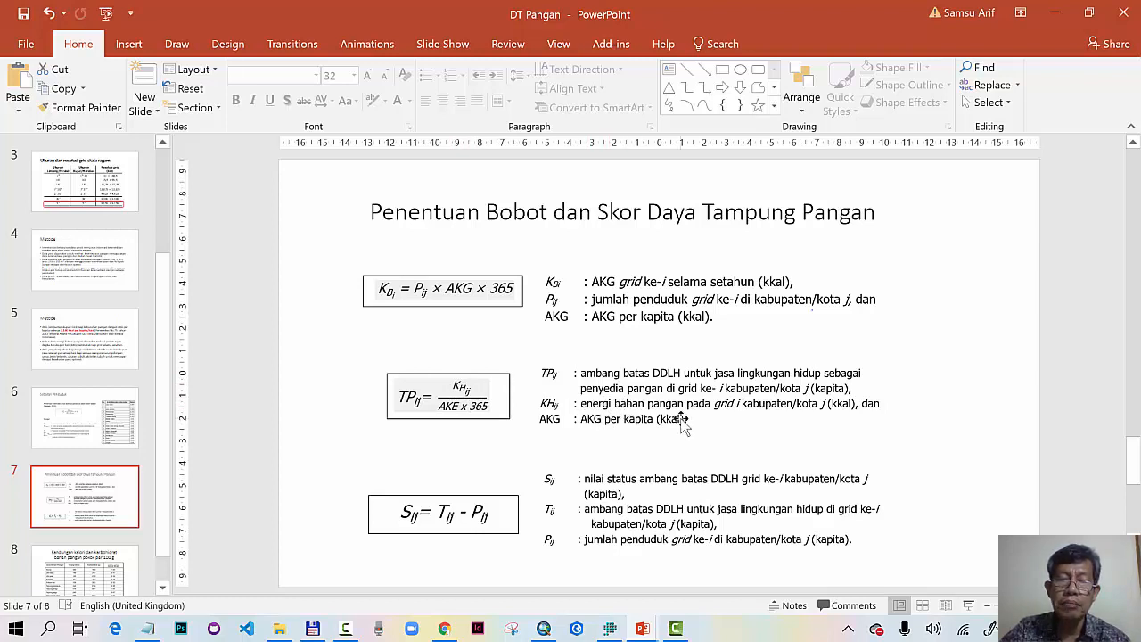
pyautogui.click(544, 629)
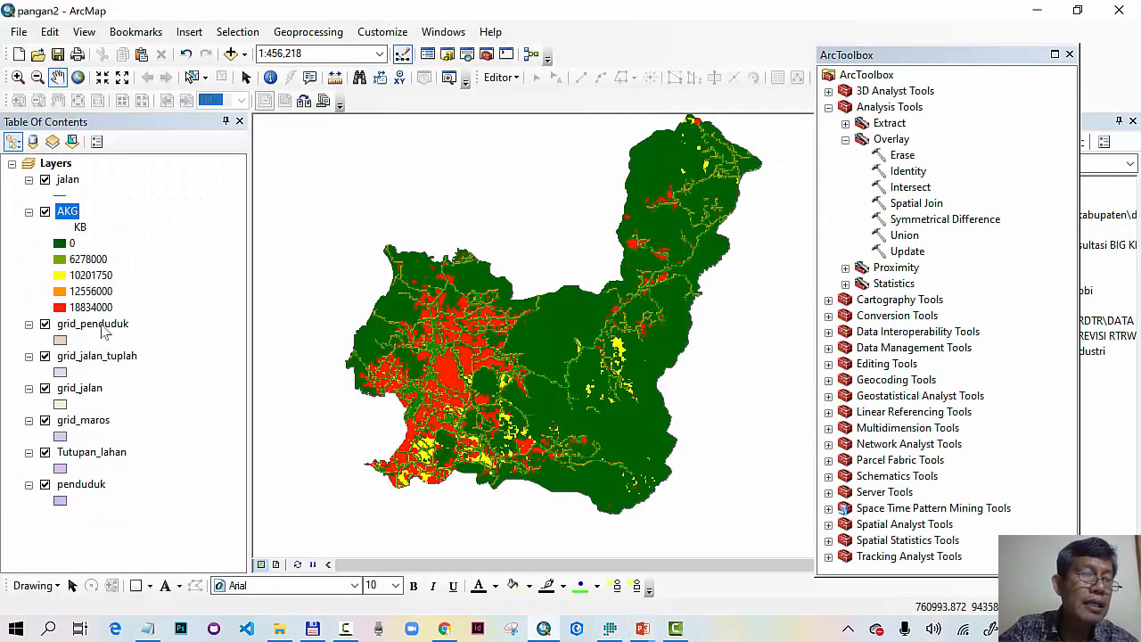
# - Move the grid_penduduk layer above AKG and delete the KB field from its attribute table
pyautogui.moveTo(103, 327); pyautogui.dragTo(112, 216)
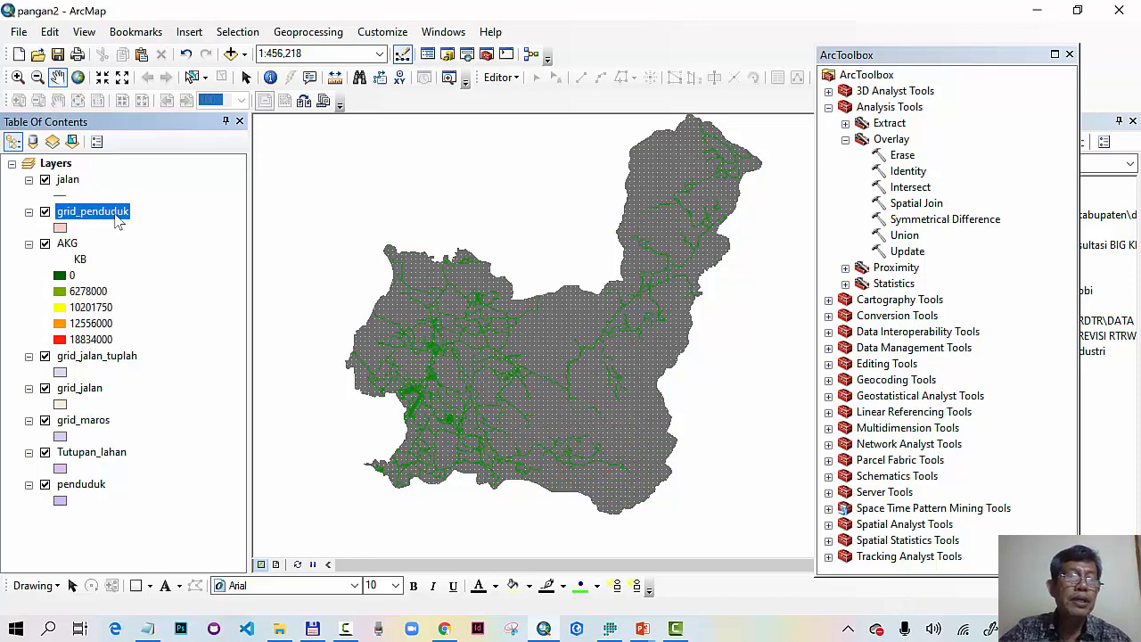
pyautogui.rightClick(117, 221)
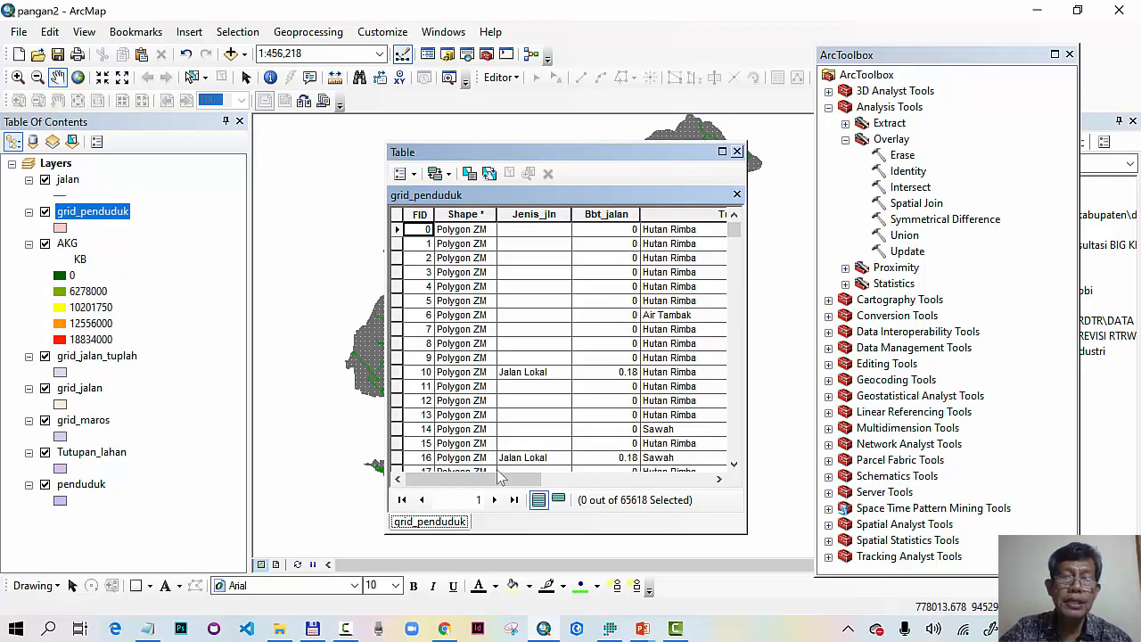
pyautogui.moveTo(472, 481); pyautogui.dragTo(659, 482)
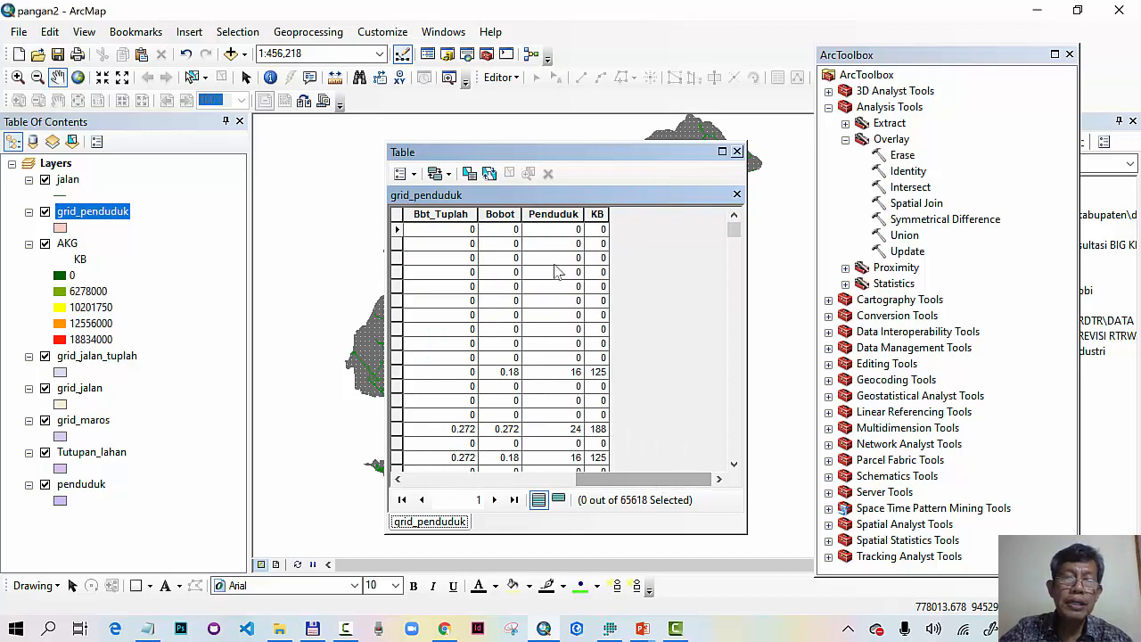
pyautogui.rightClick(598, 214)
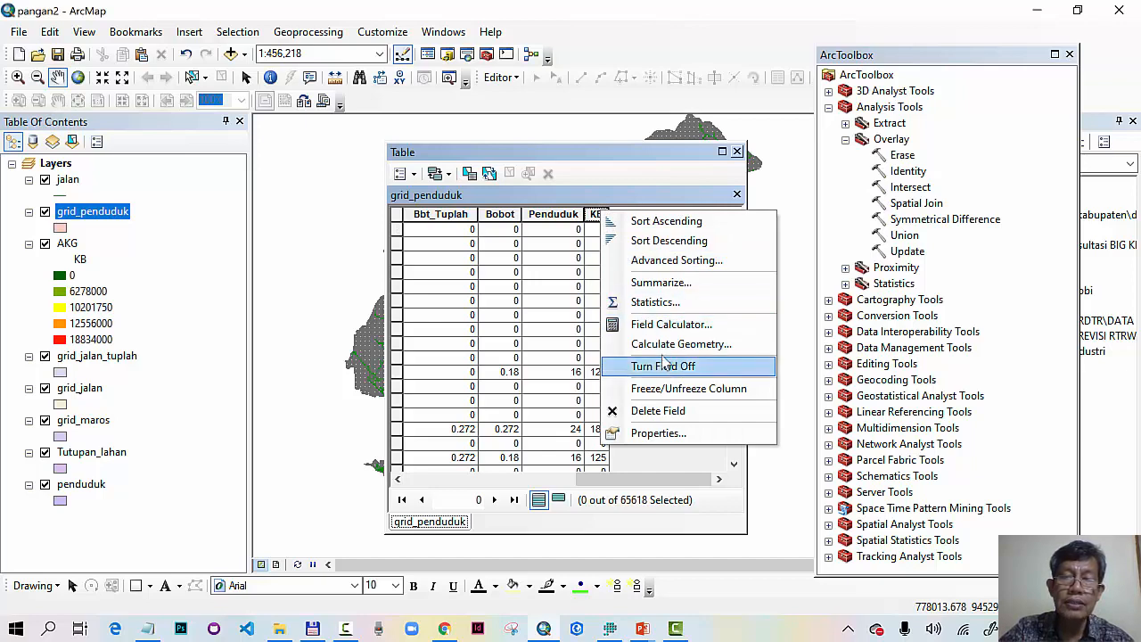
pyautogui.click(657, 410)
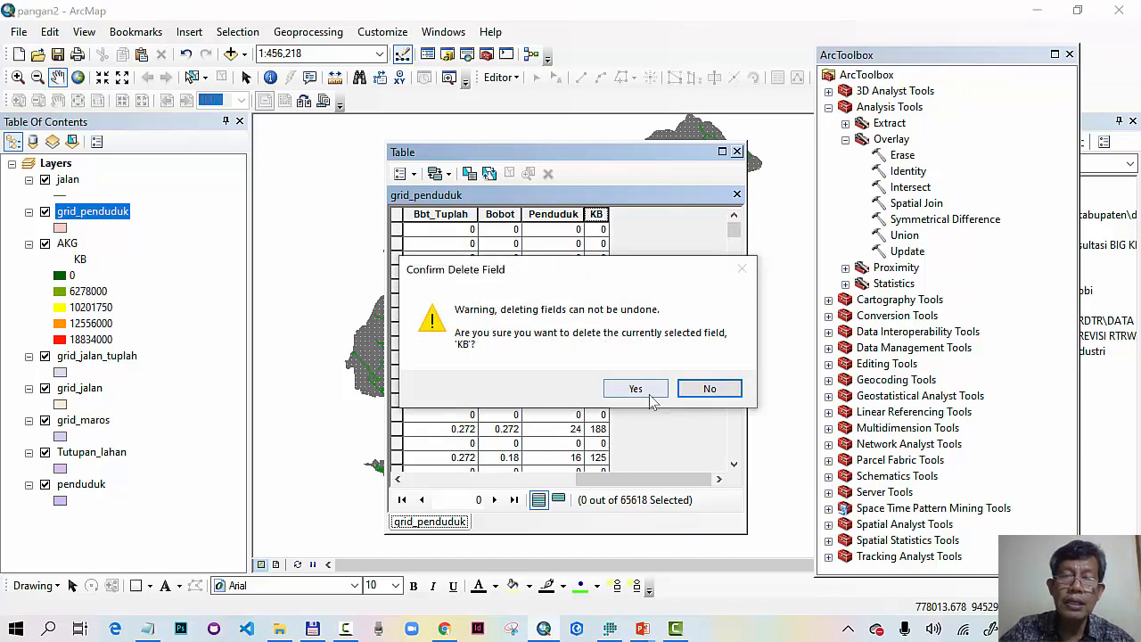
pyautogui.click(649, 393)
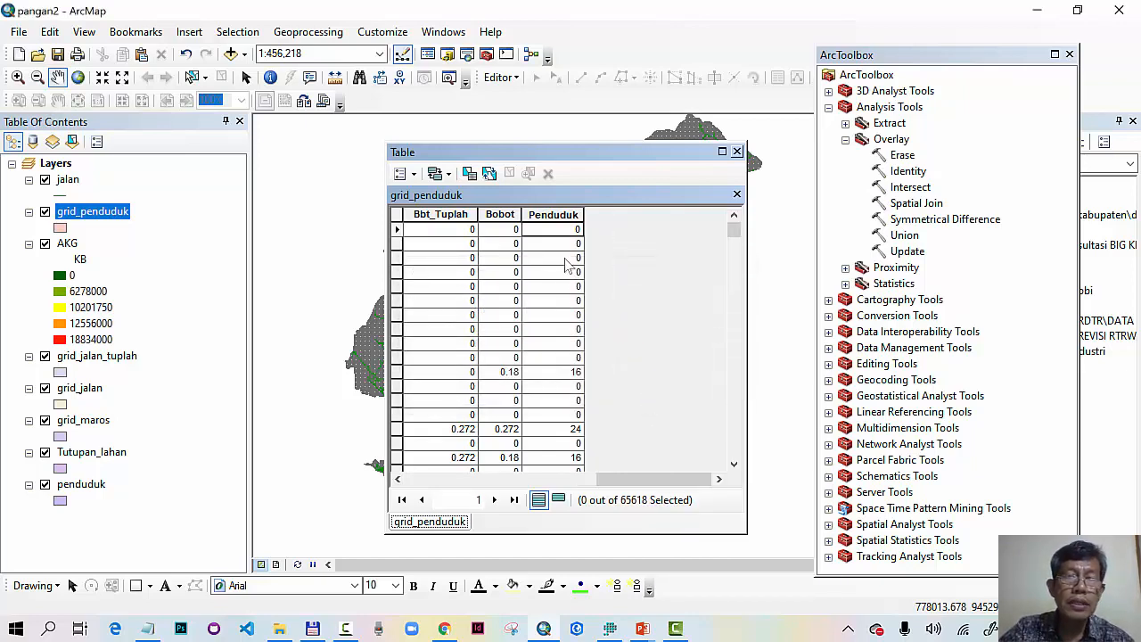
# - Delete the Bobot and Bbt_Tuplah fields from the grid_penduduk attribute table
pyautogui.rightClick(513, 212)
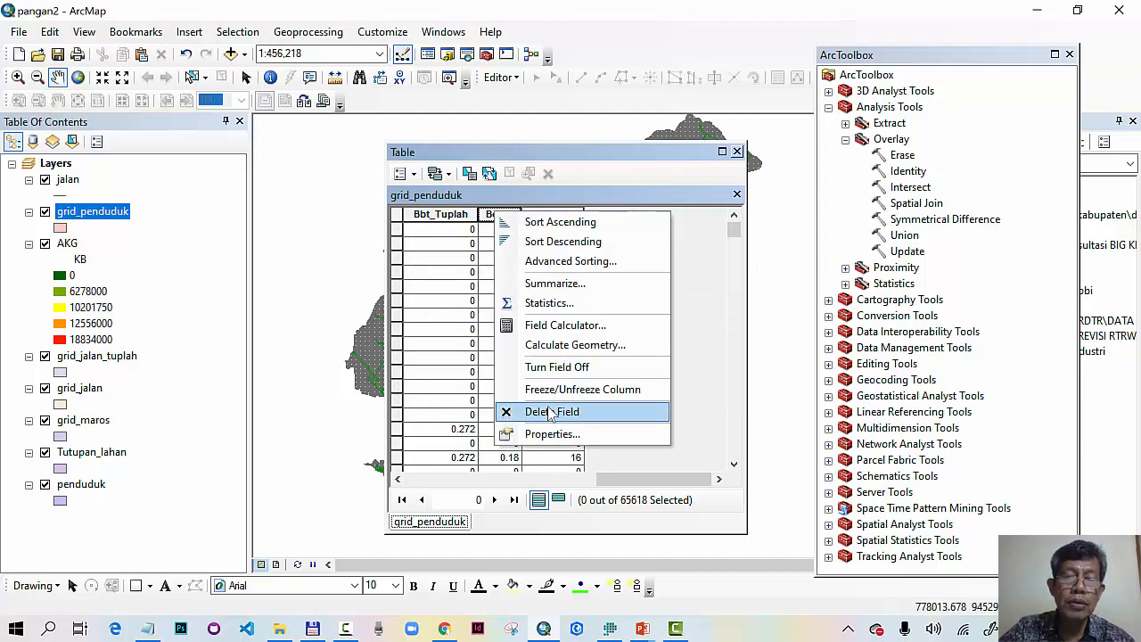
pyautogui.click(581, 410)
pyautogui.click(644, 389)
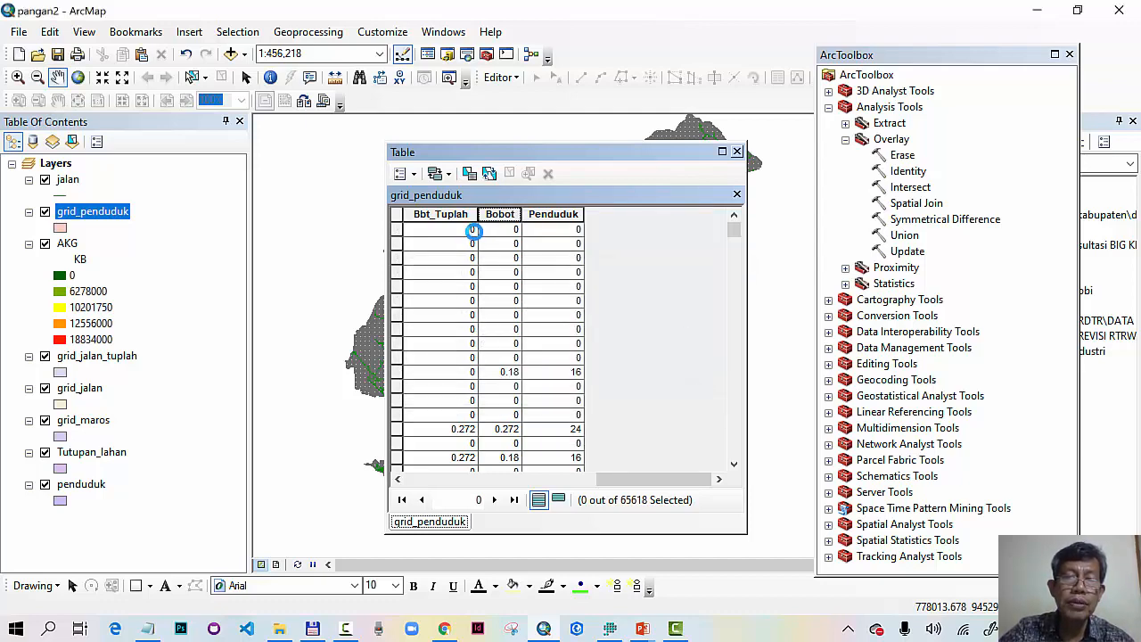
pyautogui.rightClick(446, 214)
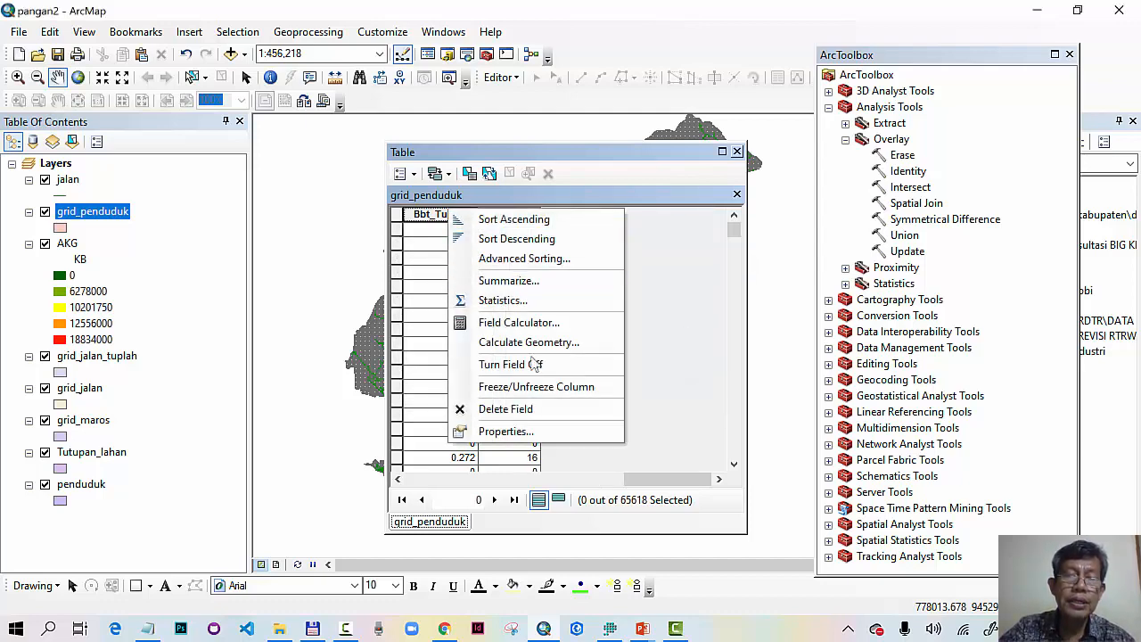
pyautogui.click(542, 409)
pyautogui.click(635, 389)
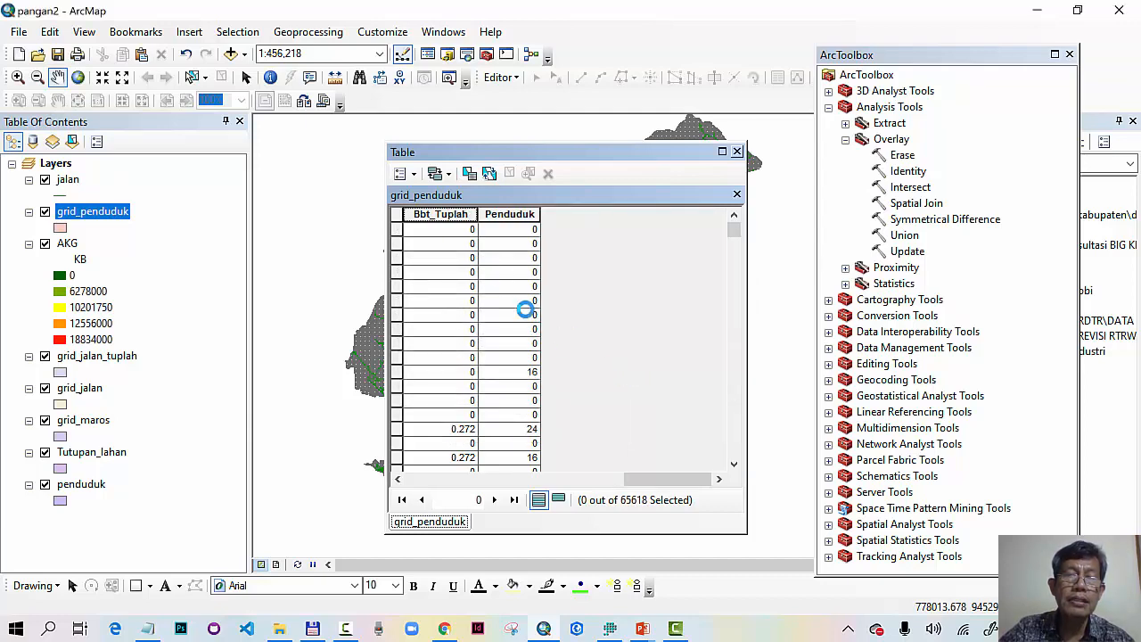
# - Delete the Bbt_jalan field from the grid_penduduk attribute table
pyautogui.rightClick(588, 214)
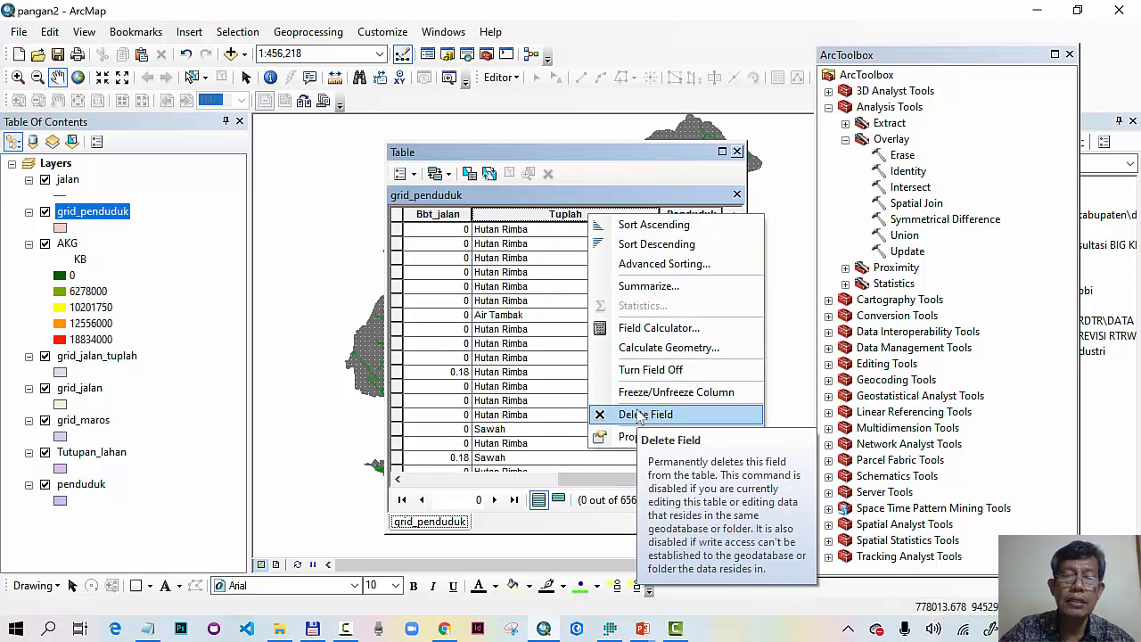
pyautogui.click(437, 222)
pyautogui.rightClick(437, 214)
pyautogui.click(517, 415)
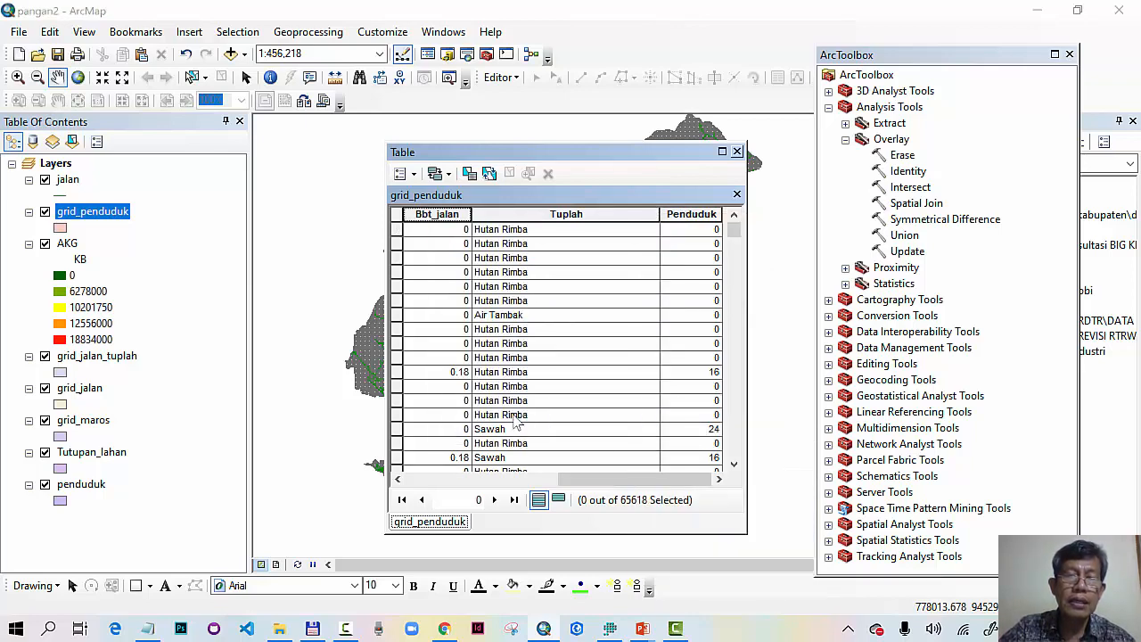
pyautogui.click(637, 387)
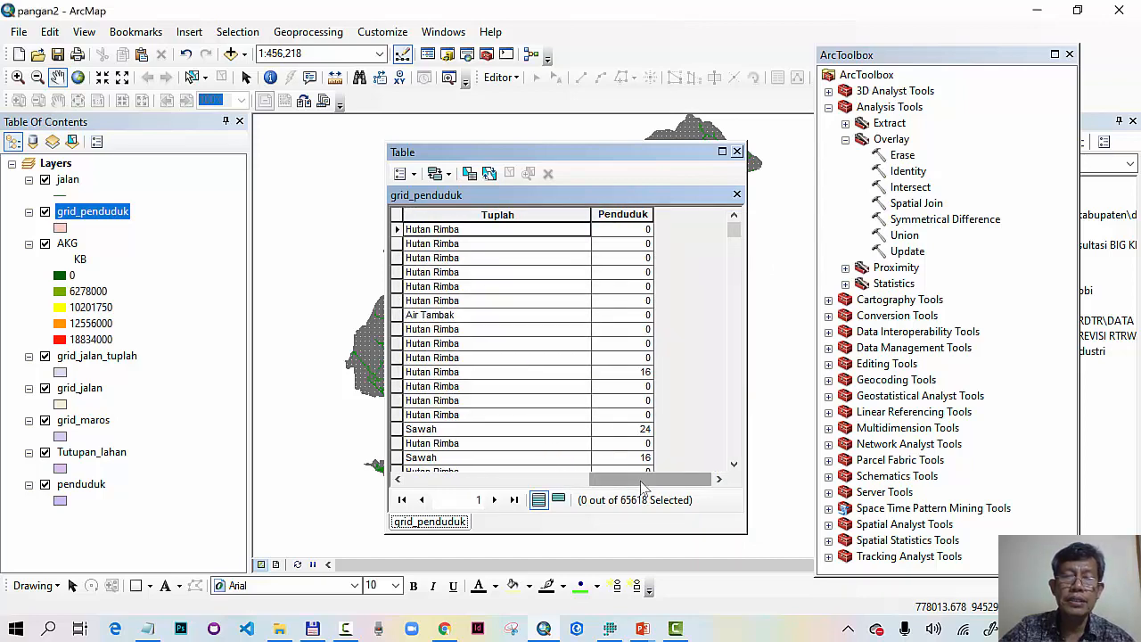
# - Delete the Jenis_jln field from the grid_penduduk attribute table
pyautogui.moveTo(642, 484); pyautogui.dragTo(461, 481)
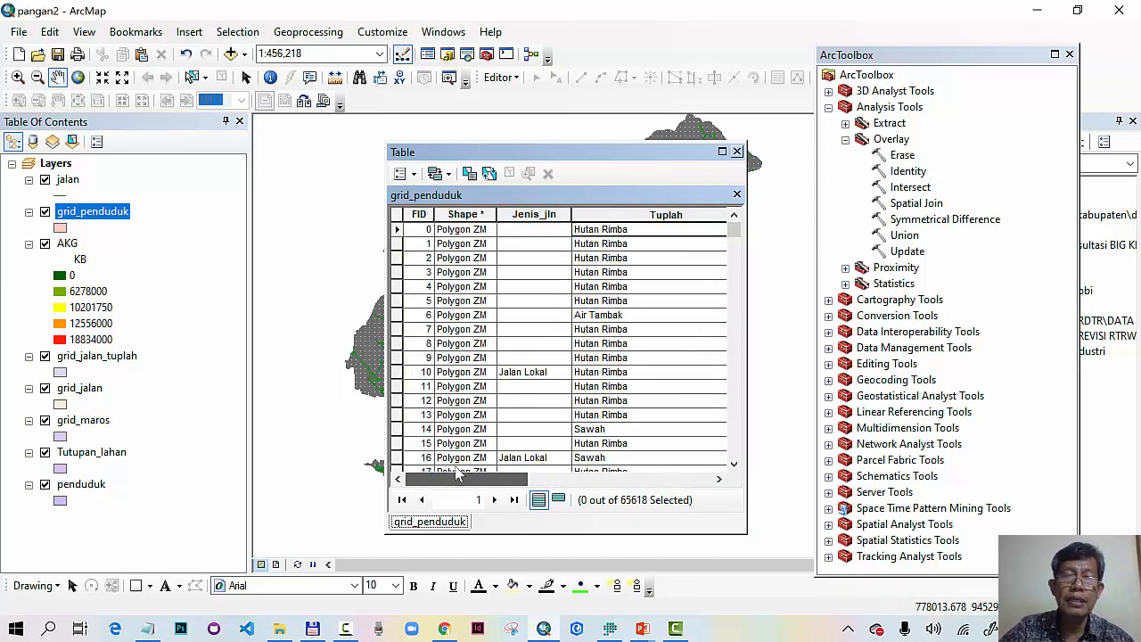
pyautogui.rightClick(547, 212)
pyautogui.click(613, 412)
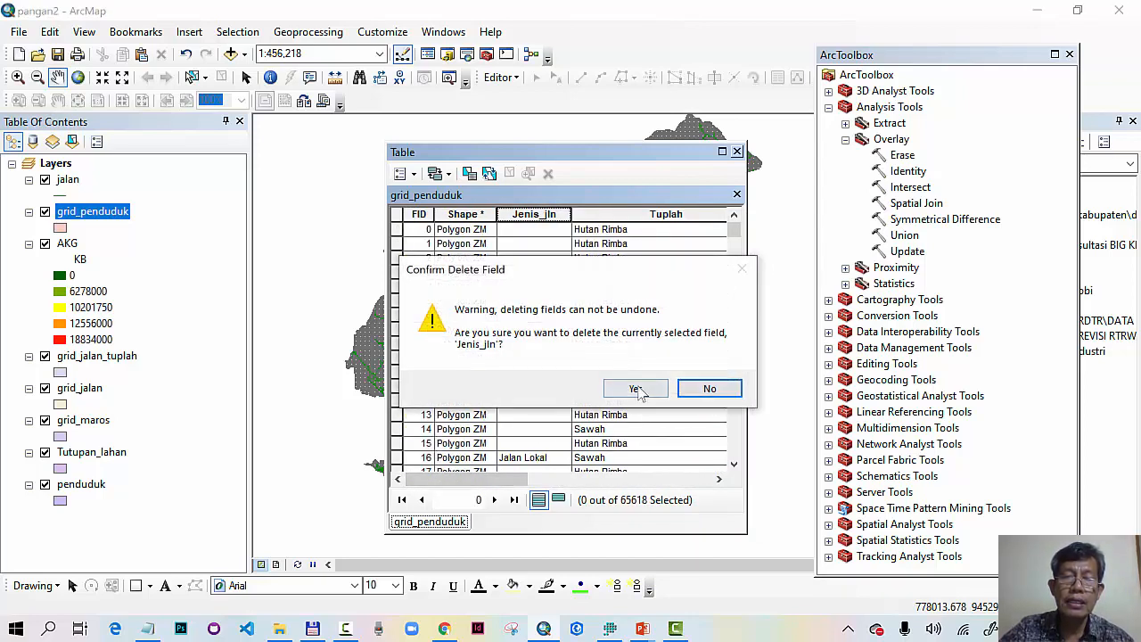
pyautogui.click(635, 390)
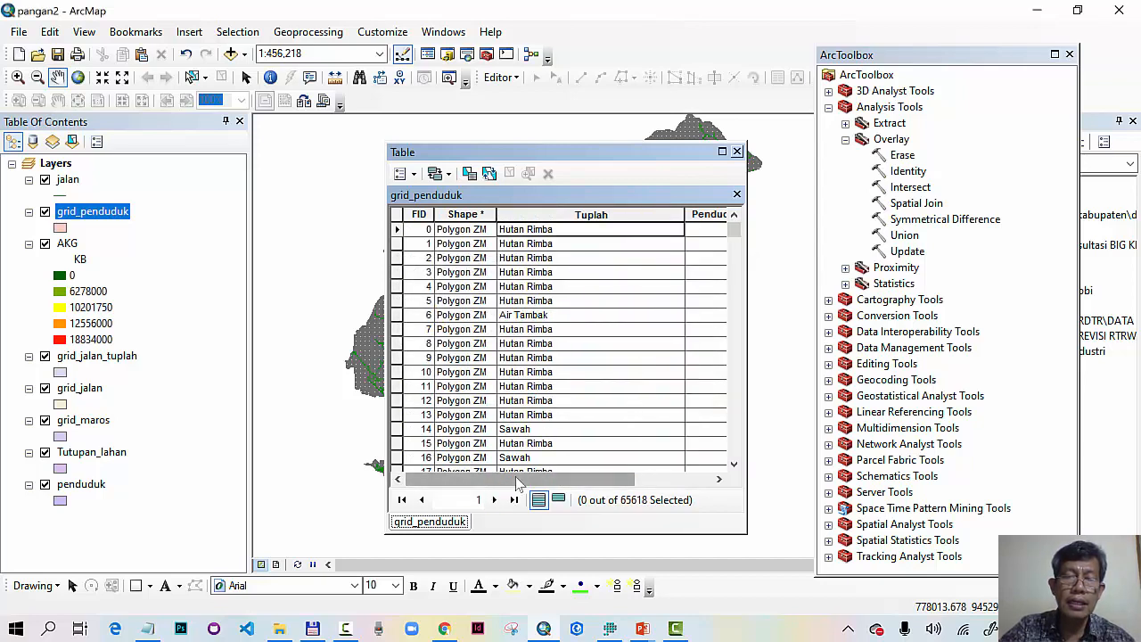
pyautogui.moveTo(517, 482); pyautogui.dragTo(614, 478)
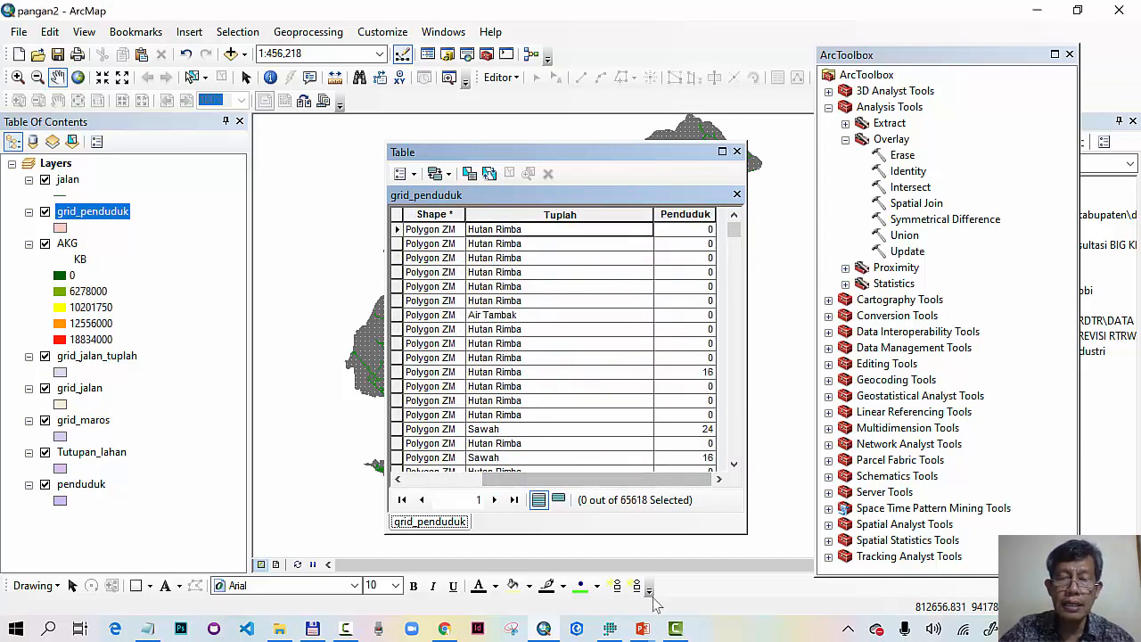
# - Review the formulas in the DT Pangan PowerPoint presentation, and open the padi workbook in Excel from Total Commander's DD Pangan folder
pyautogui.moveTo(642, 629)
pyautogui.click(586, 586)
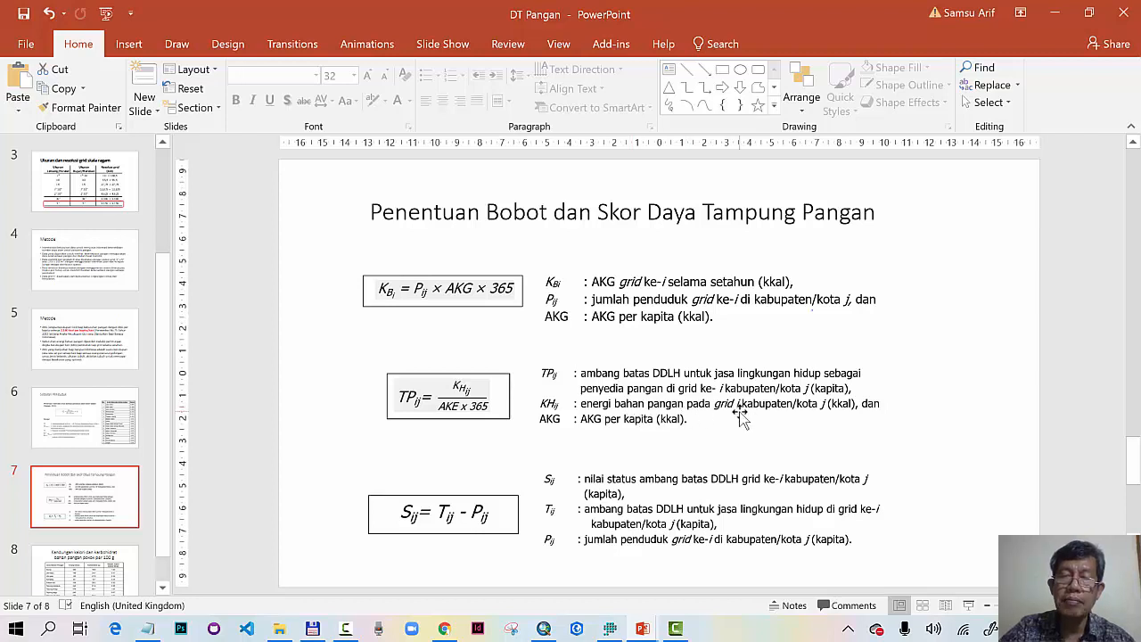
pyautogui.click(312, 629)
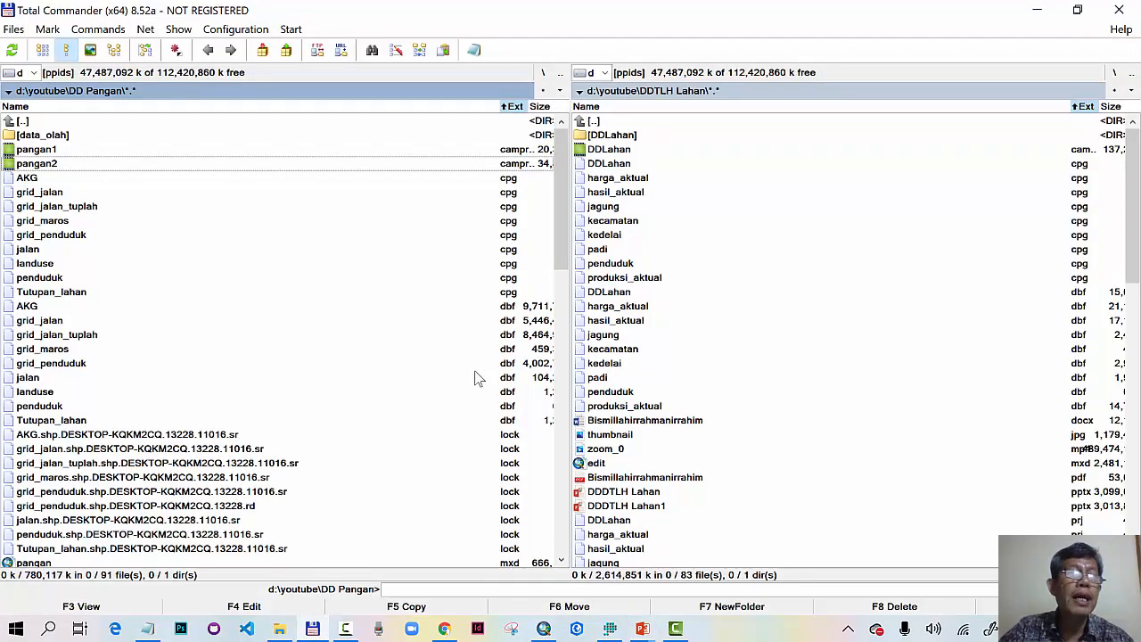
pyautogui.scroll(-7, 347, 346)
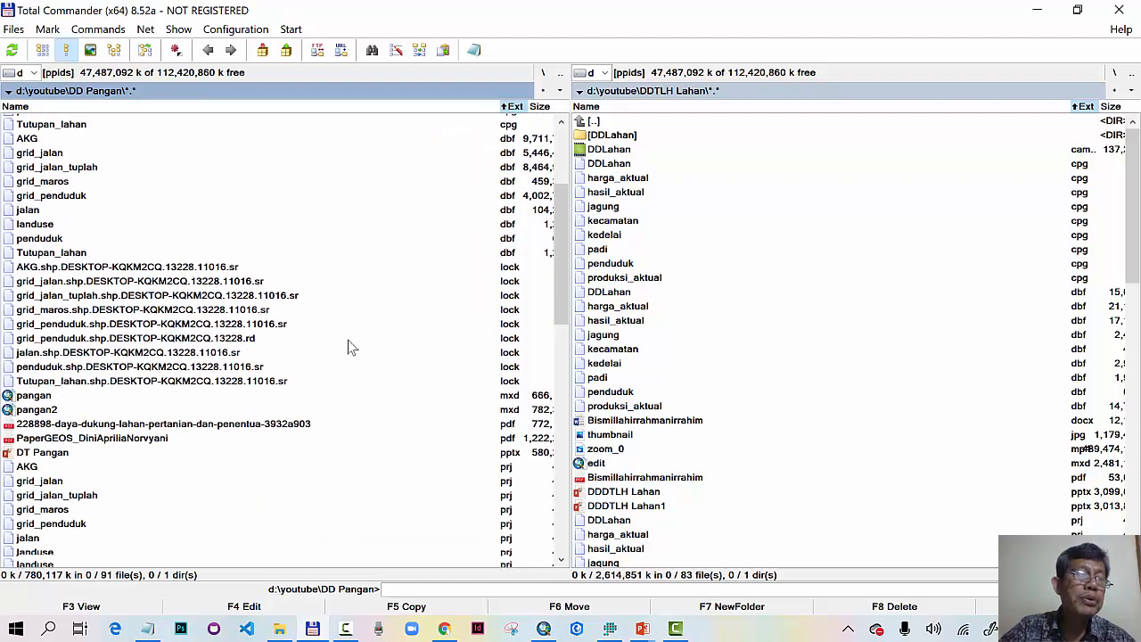
pyautogui.scroll(-13, 348, 346)
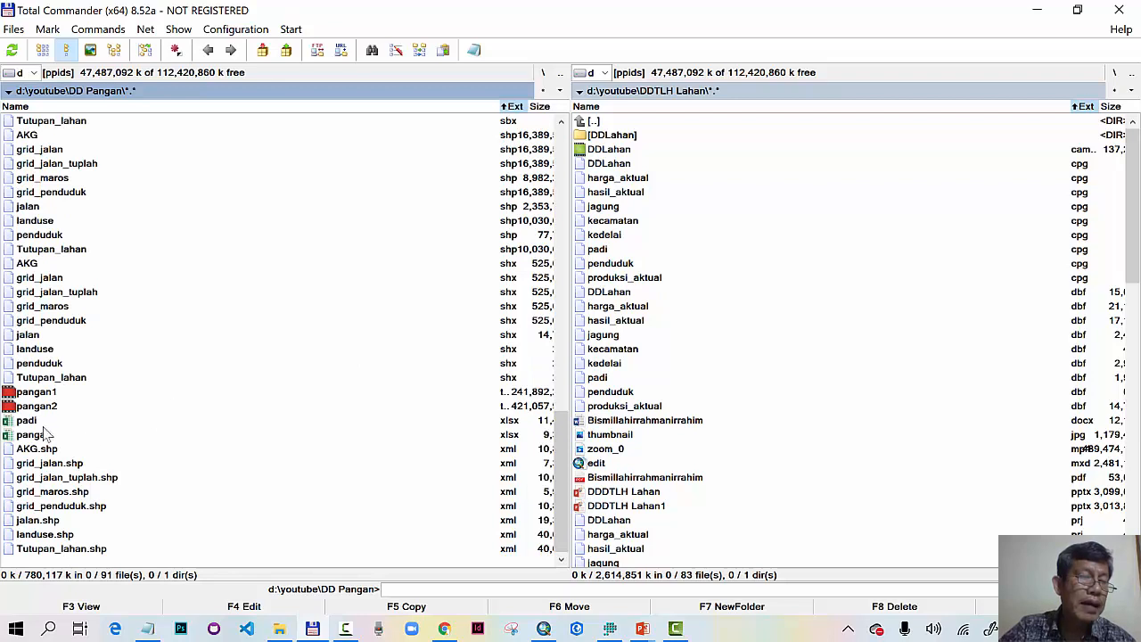
pyautogui.doubleClick(32, 420)
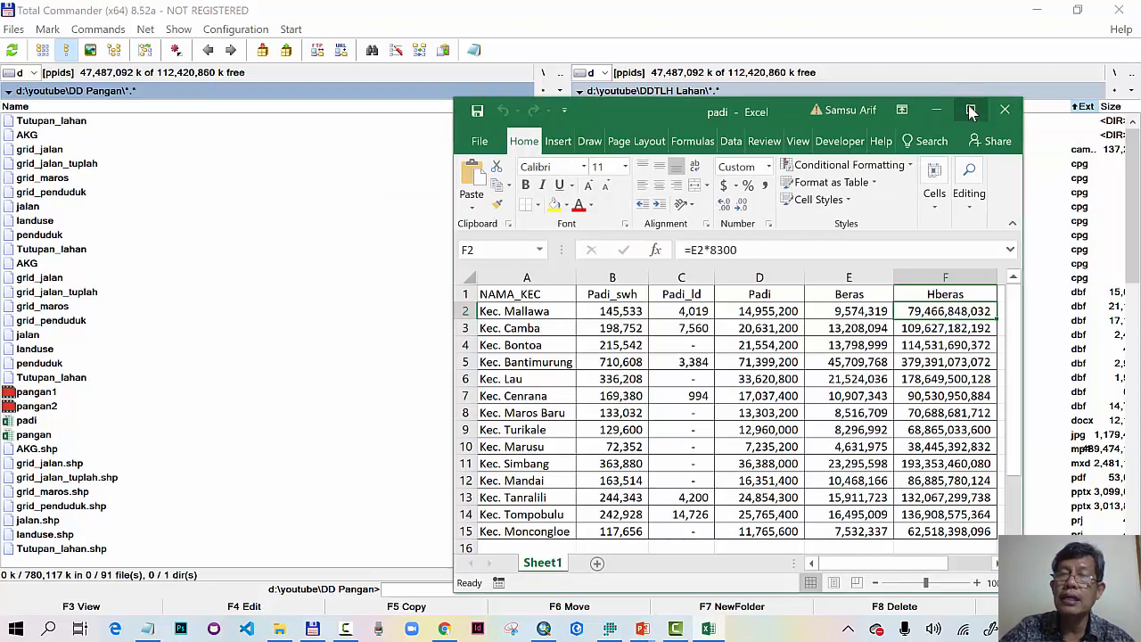
pyautogui.click(970, 108)
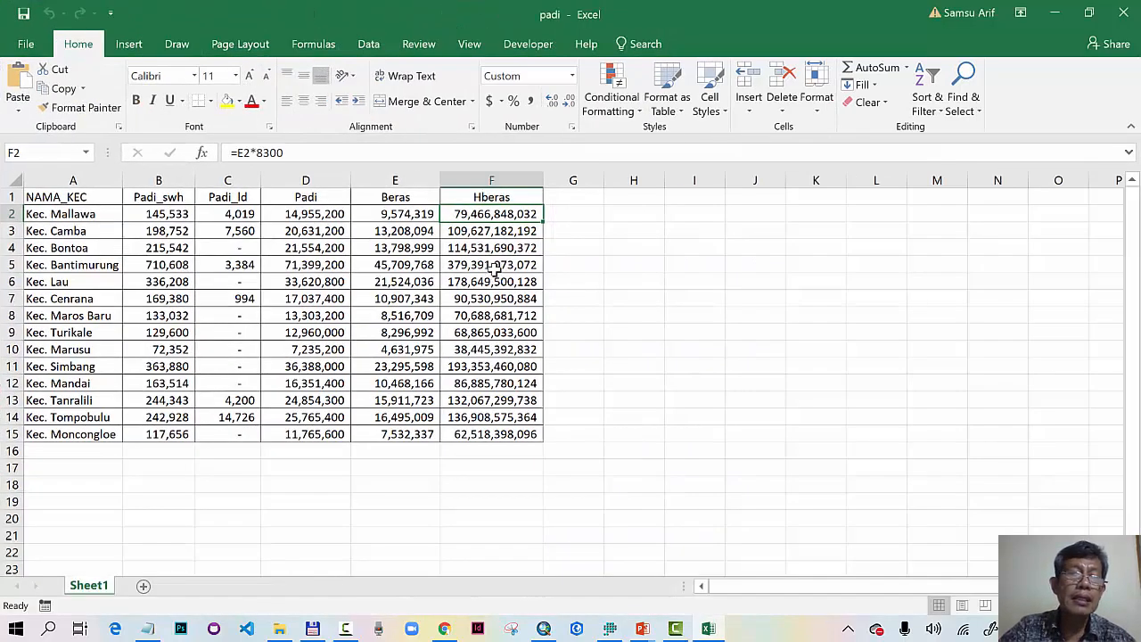
# - Check the rice conversion formula in E2 and sum the Beras column in cell E17
pyautogui.click(411, 214)
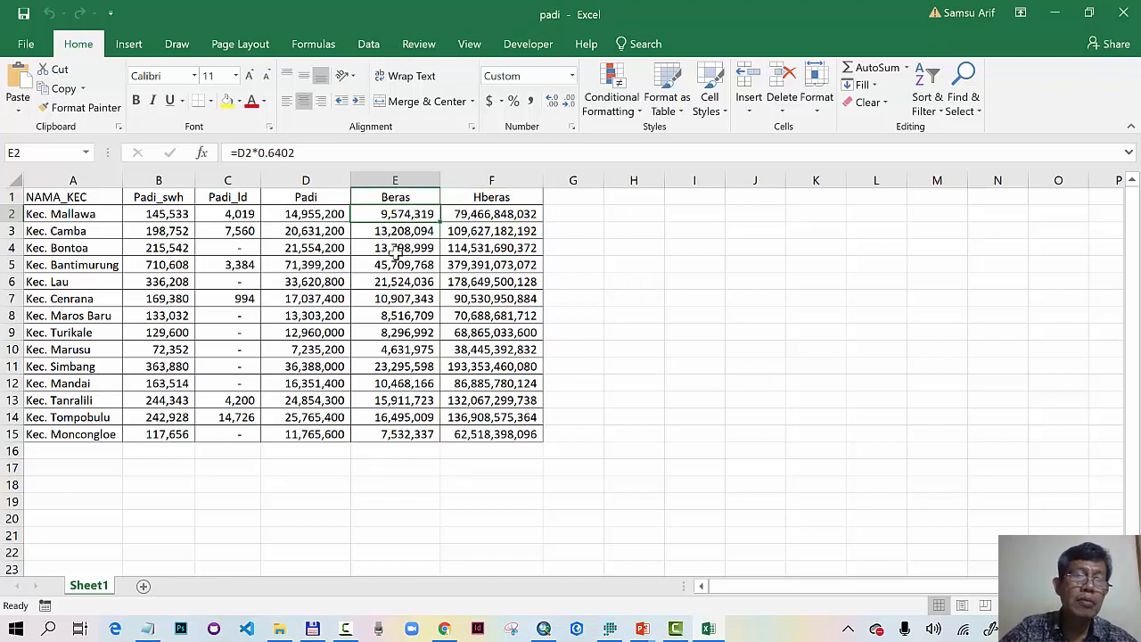
pyautogui.click(390, 471)
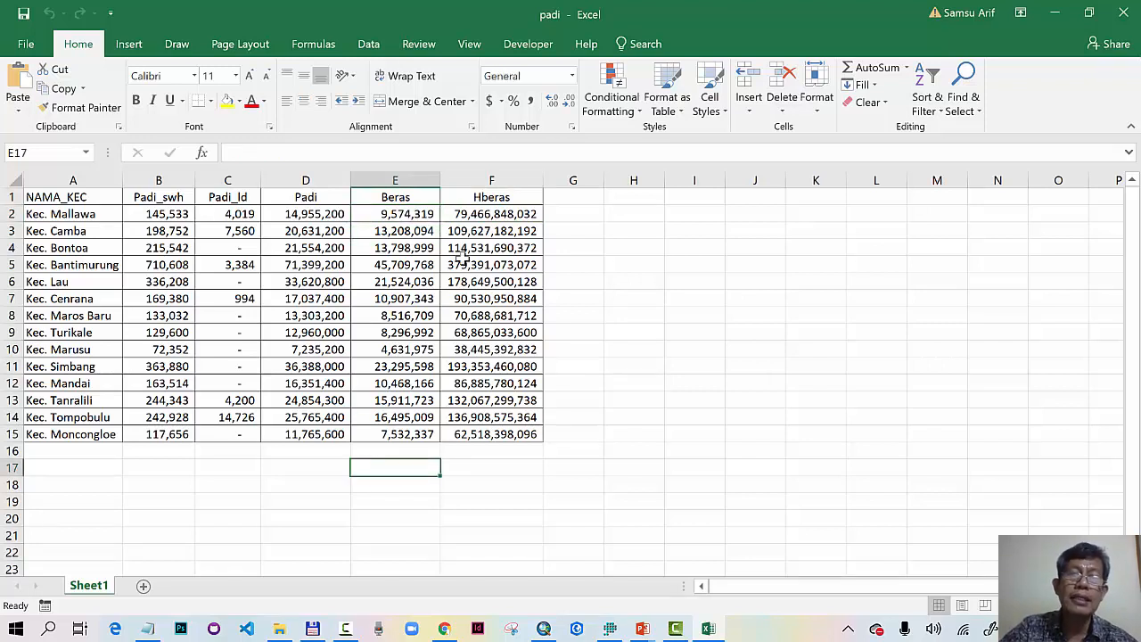
pyautogui.click(856, 72)
pyautogui.press('Return')
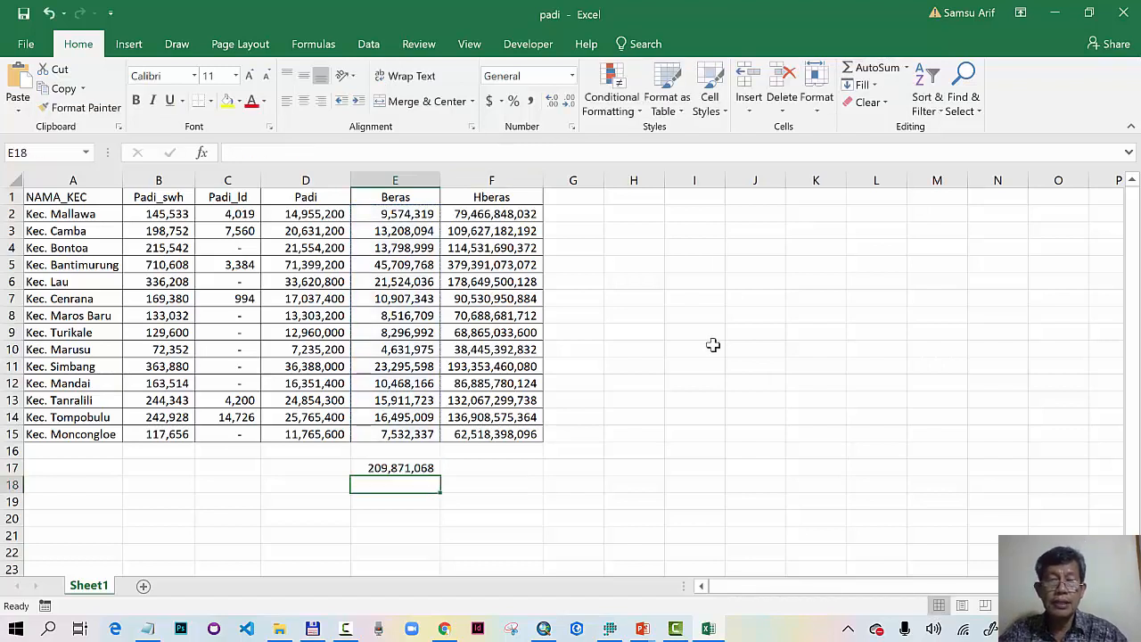
pyautogui.click(405, 474)
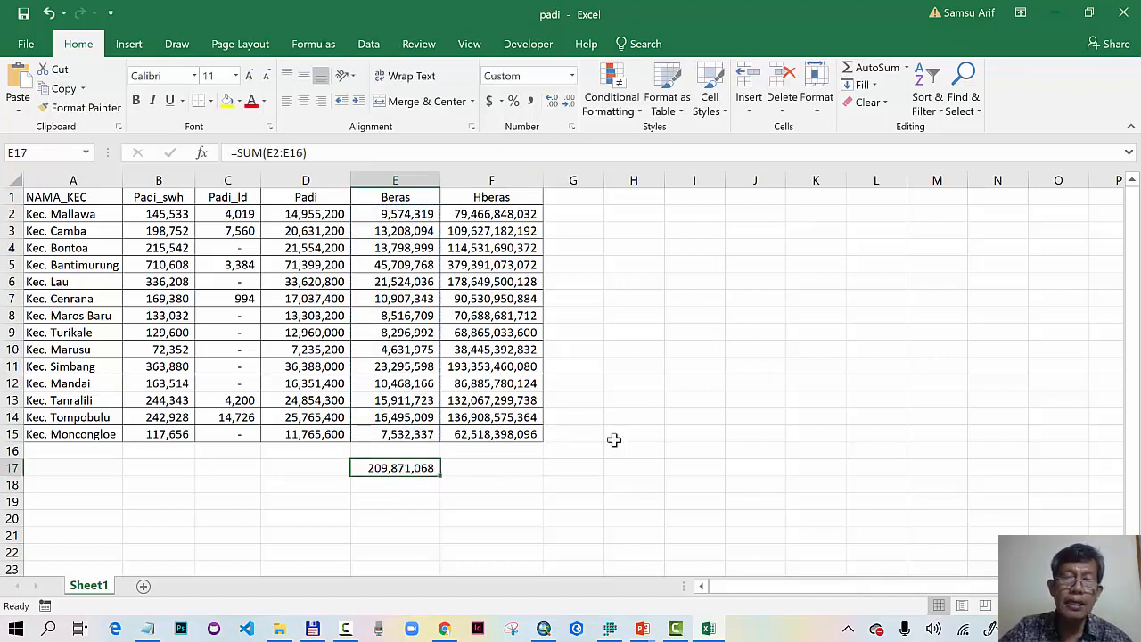
# - Enter the label "Jumlah Produksi Beras" in cell I2 and fit column I to the text
pyautogui.click(685, 214)
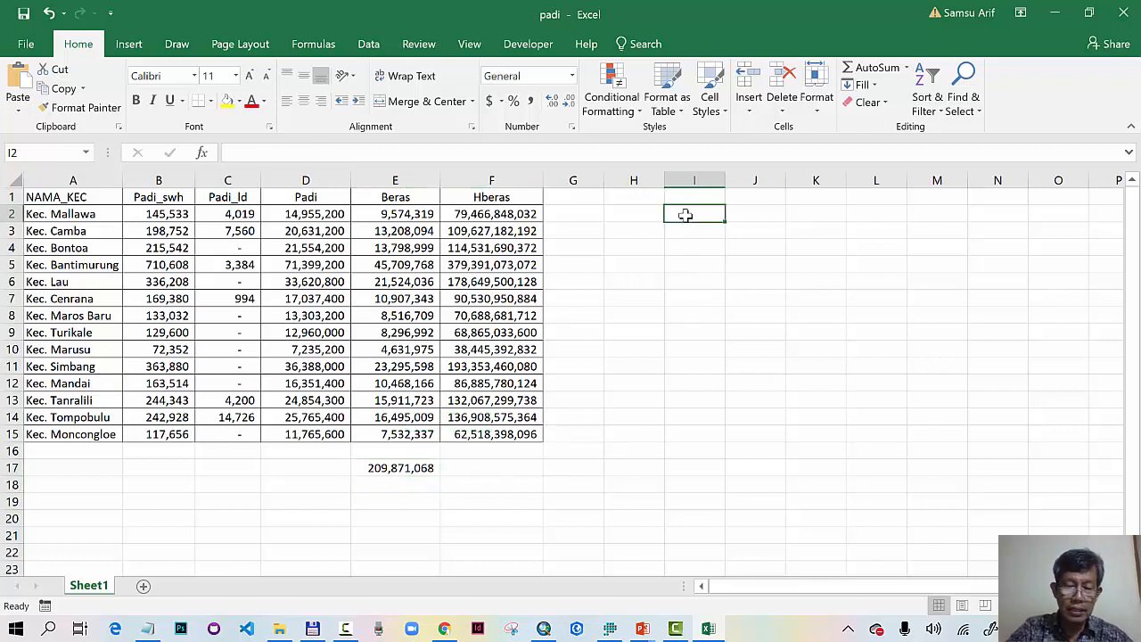
pyautogui.write('Jumlah Produksi Beras')
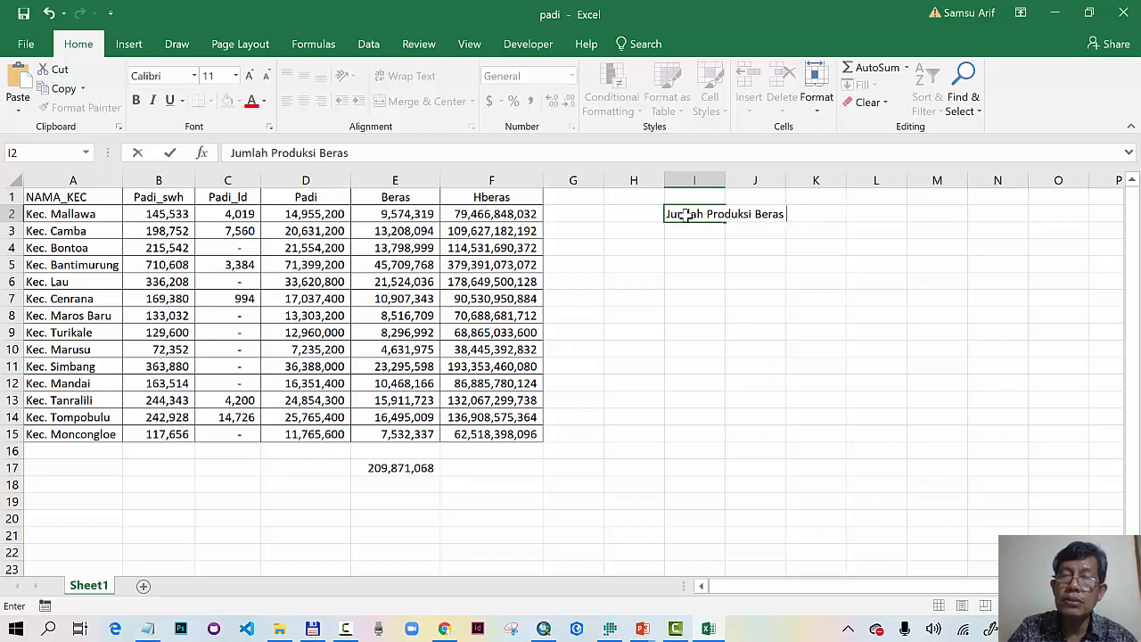
pyautogui.press('Return')
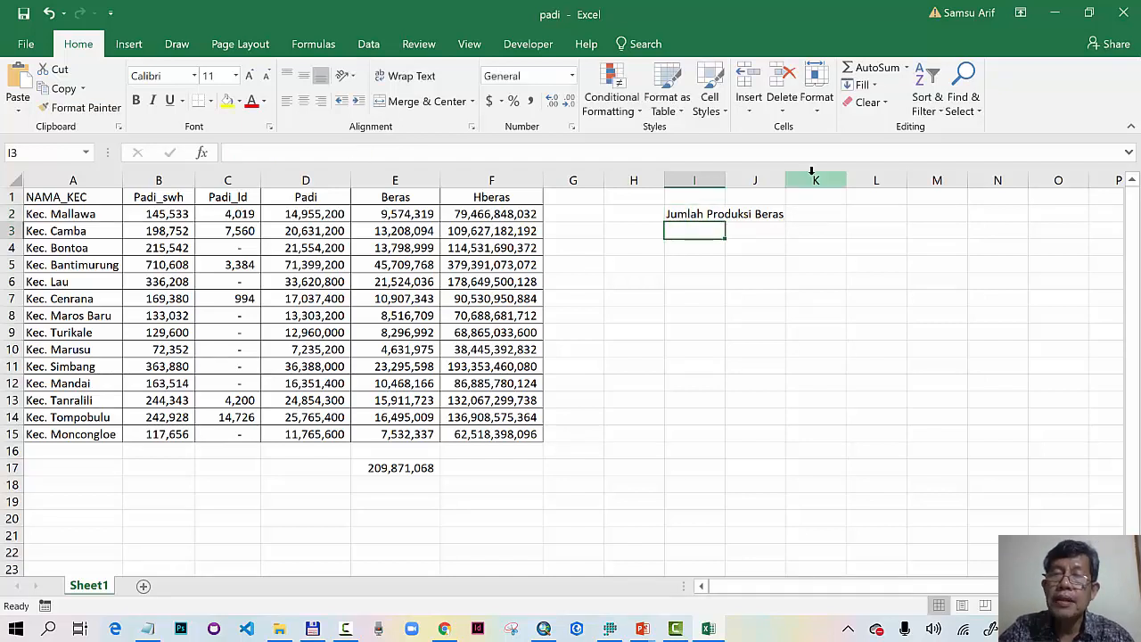
pyautogui.doubleClick(724, 180)
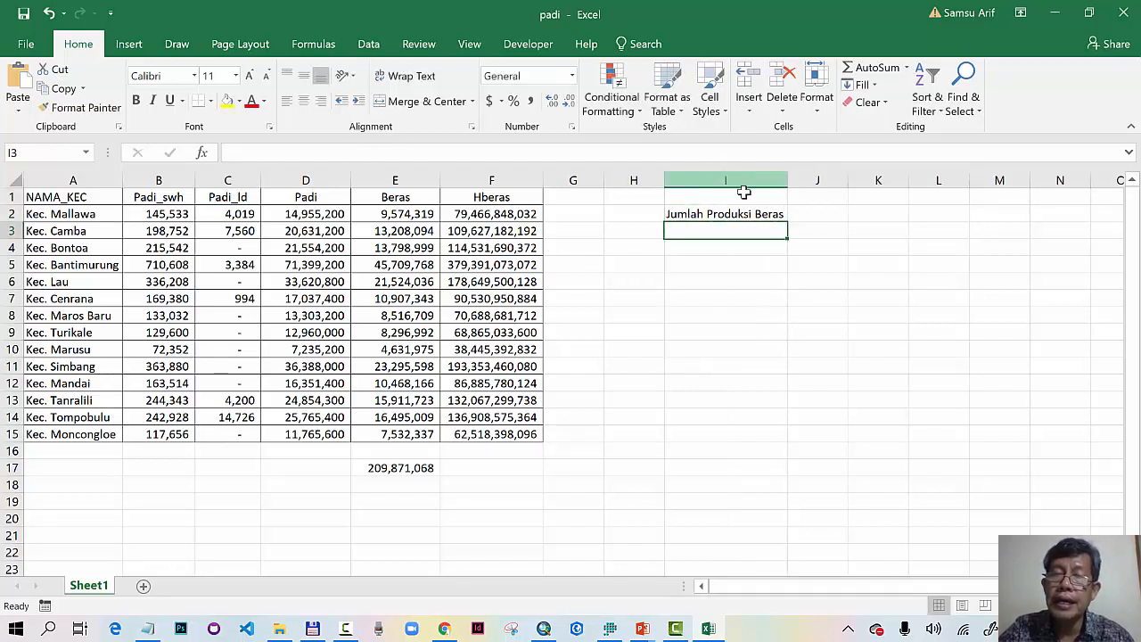
# - Copy the Beras total from E17 into J2 as a plain value, widen column J and apply comma number style
pyautogui.click(408, 468)
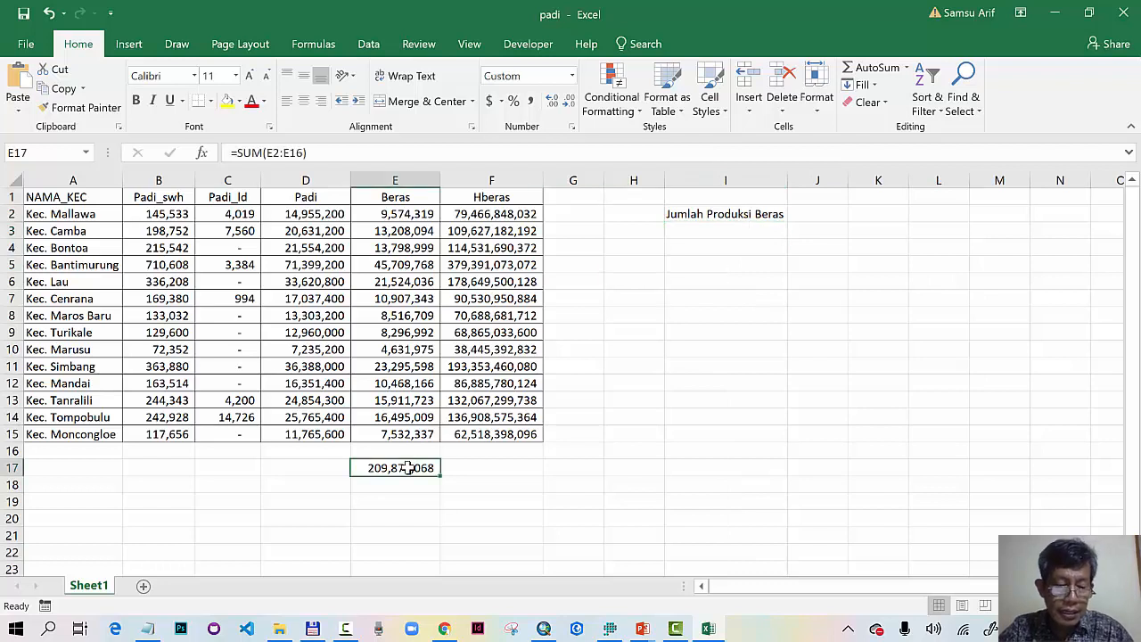
pyautogui.hotkey('ctrl', 'c')
pyautogui.click(816, 212)
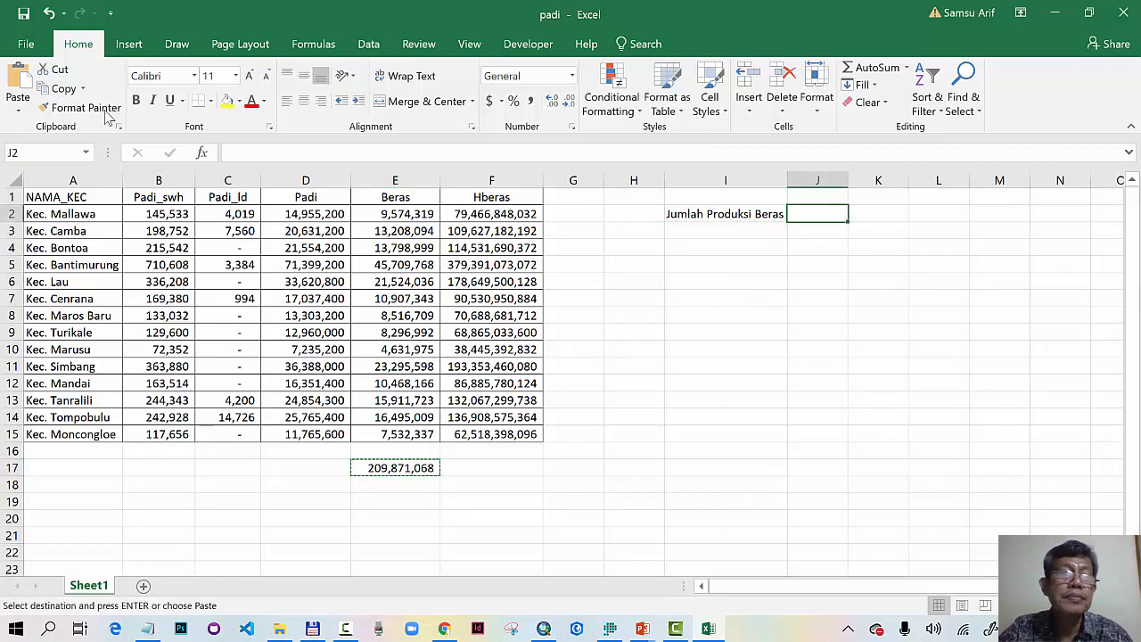
pyautogui.click(18, 109)
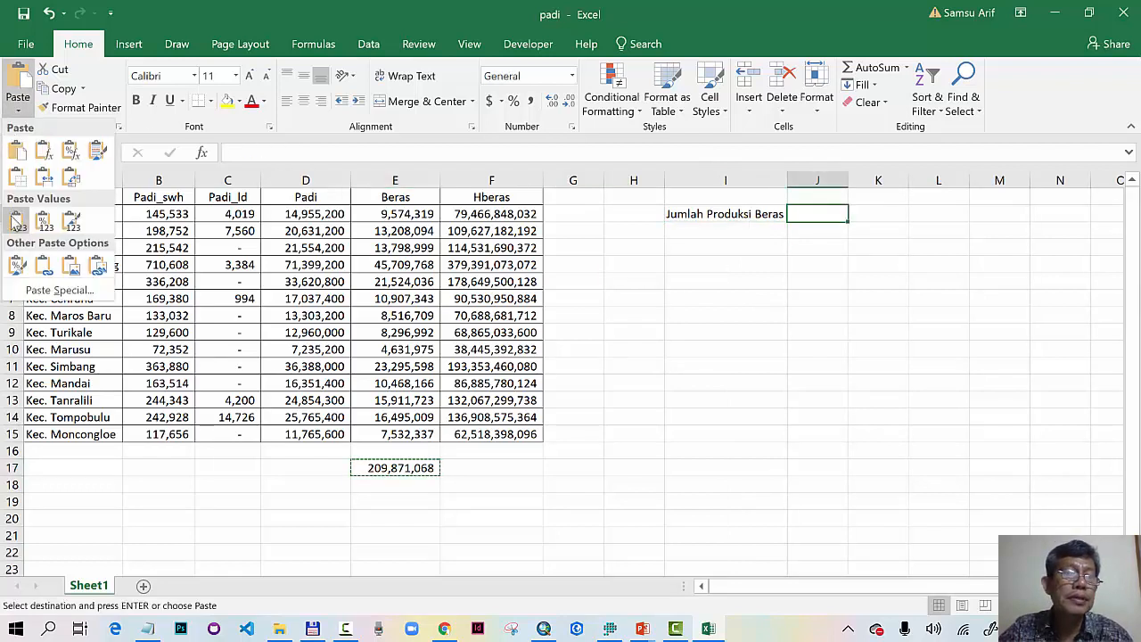
pyautogui.click(16, 221)
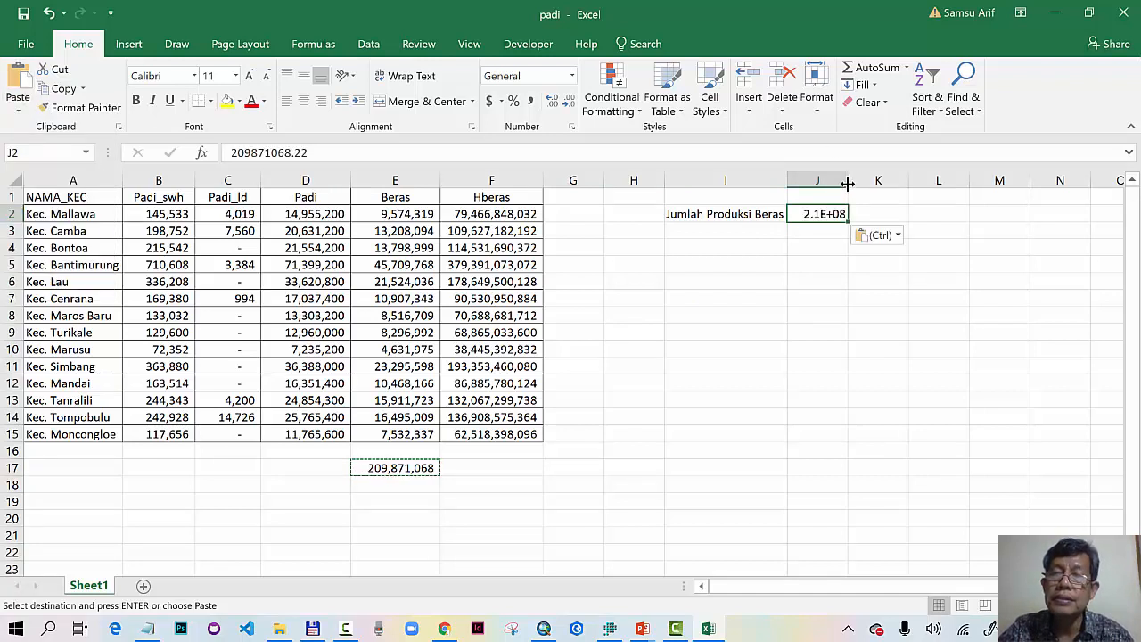
pyautogui.moveTo(848, 184); pyautogui.dragTo(896, 181)
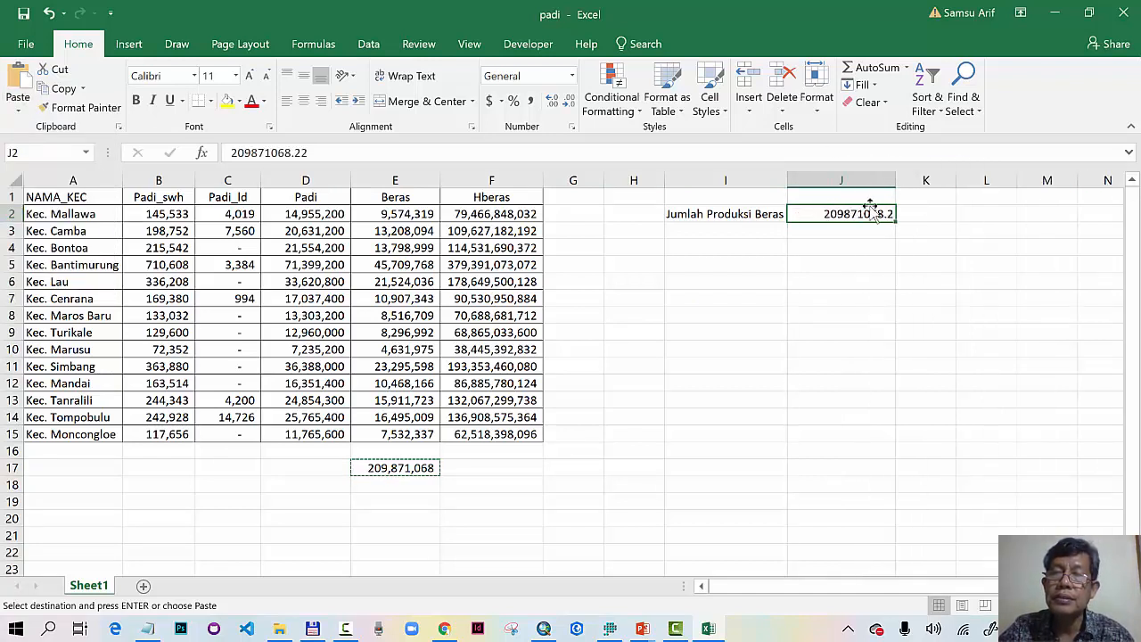
pyautogui.click(532, 101)
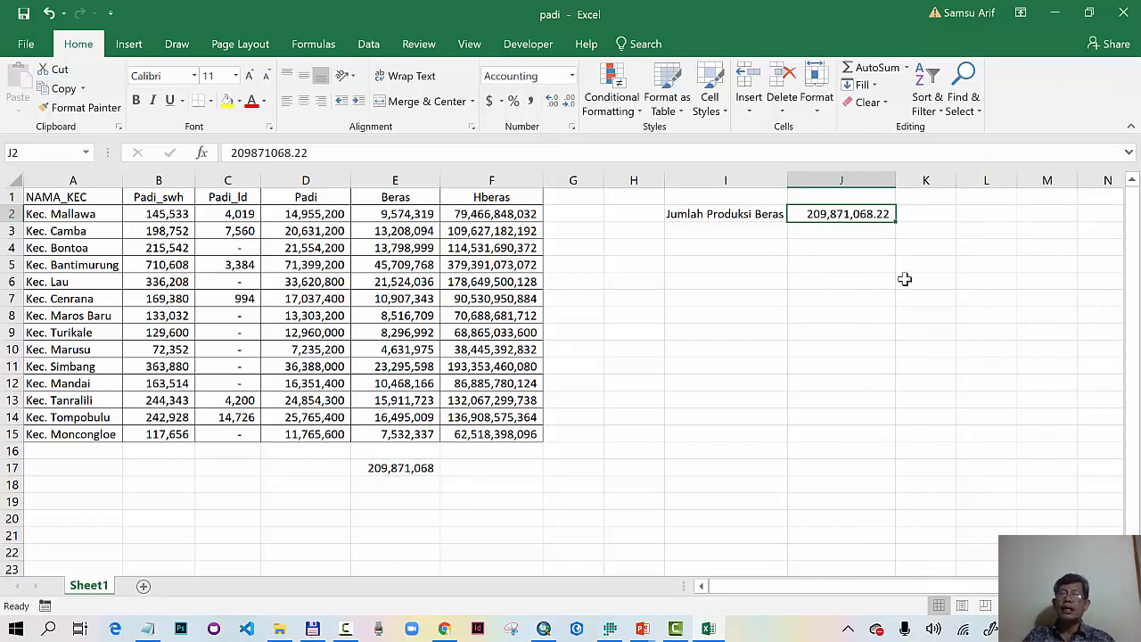
# - Enter the label "Konver ke Energi (kkal)" in cell I4
pyautogui.click(714, 244)
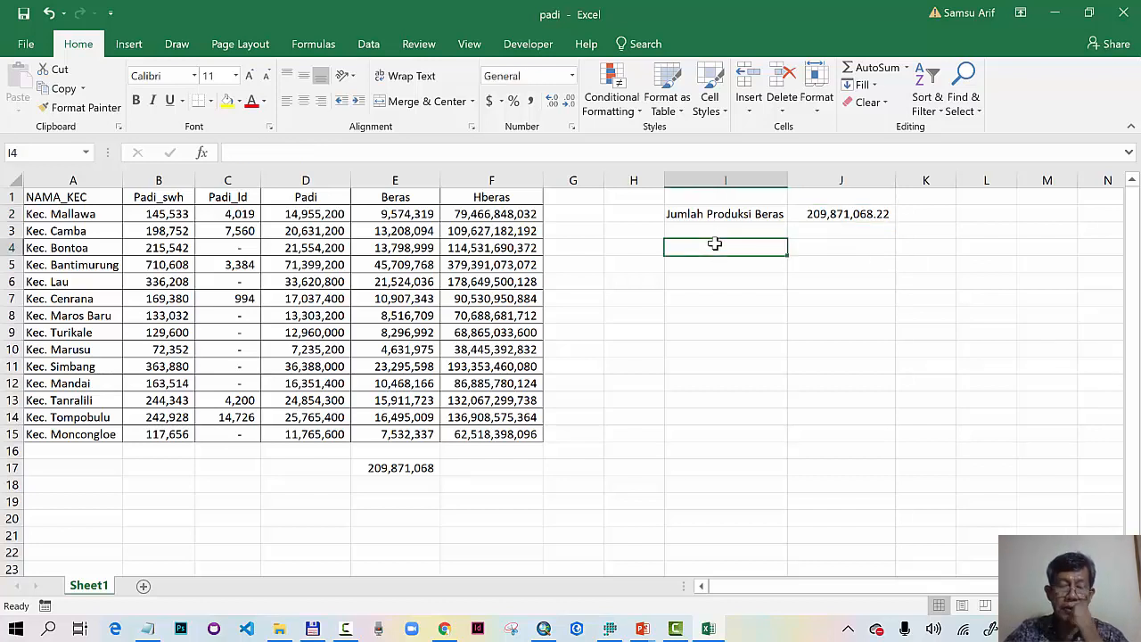
pyautogui.write('Konver ke Energi (kkal')
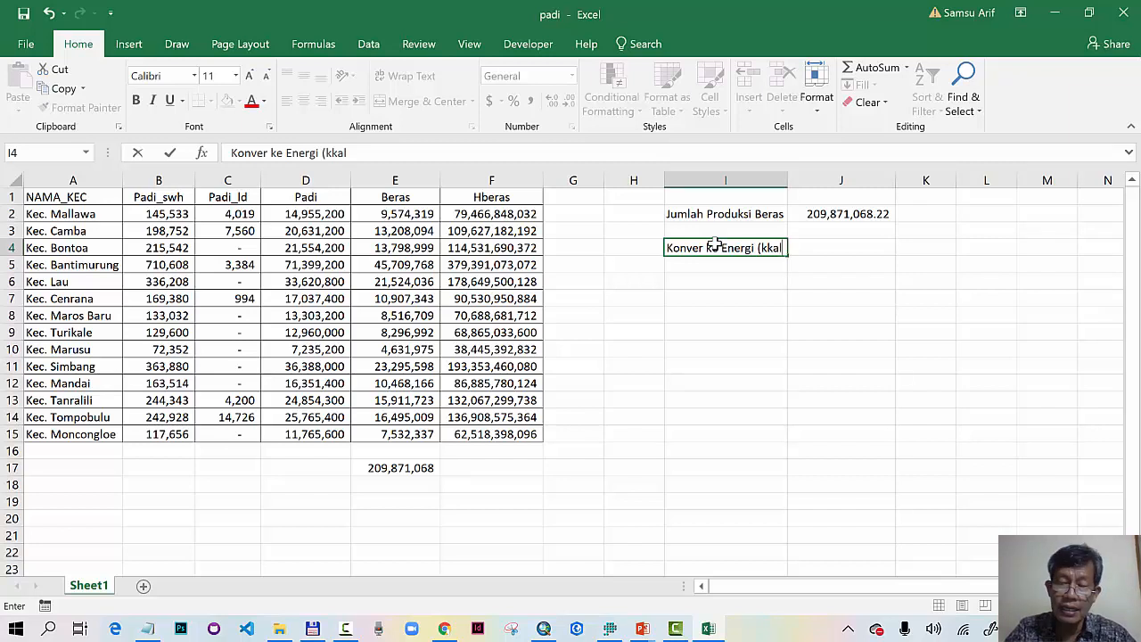
pyautogui.press('Return')
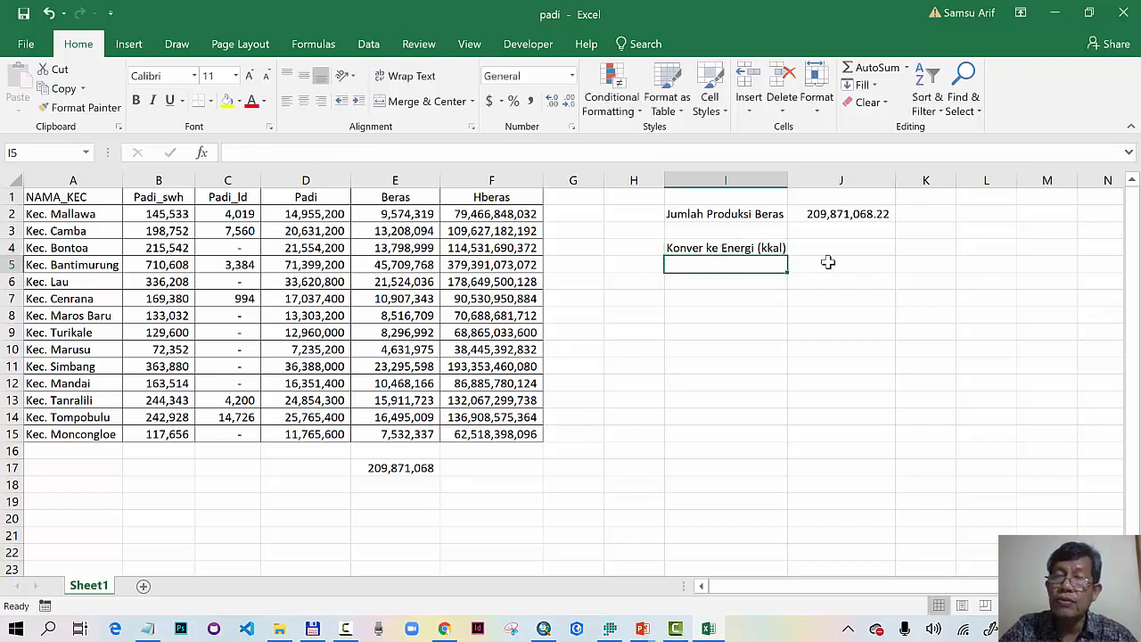
# - Calculate the rice energy in J4 with the formula =J2*3600 and widen column J to fit the result
pyautogui.click(856, 247)
pyautogui.write('=')
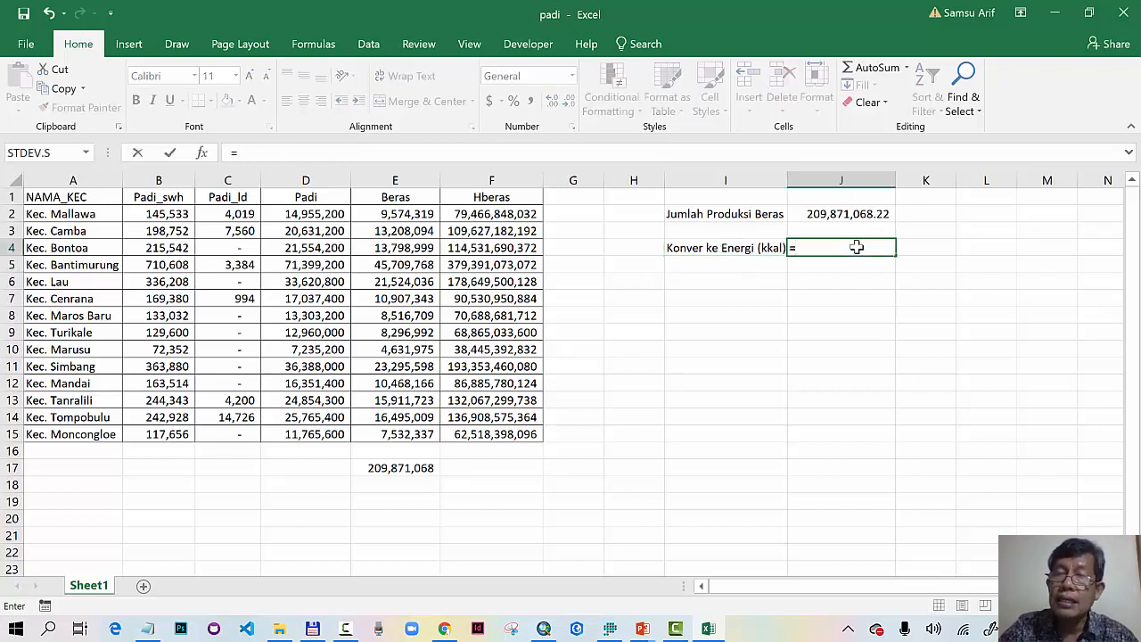
pyautogui.click(852, 216)
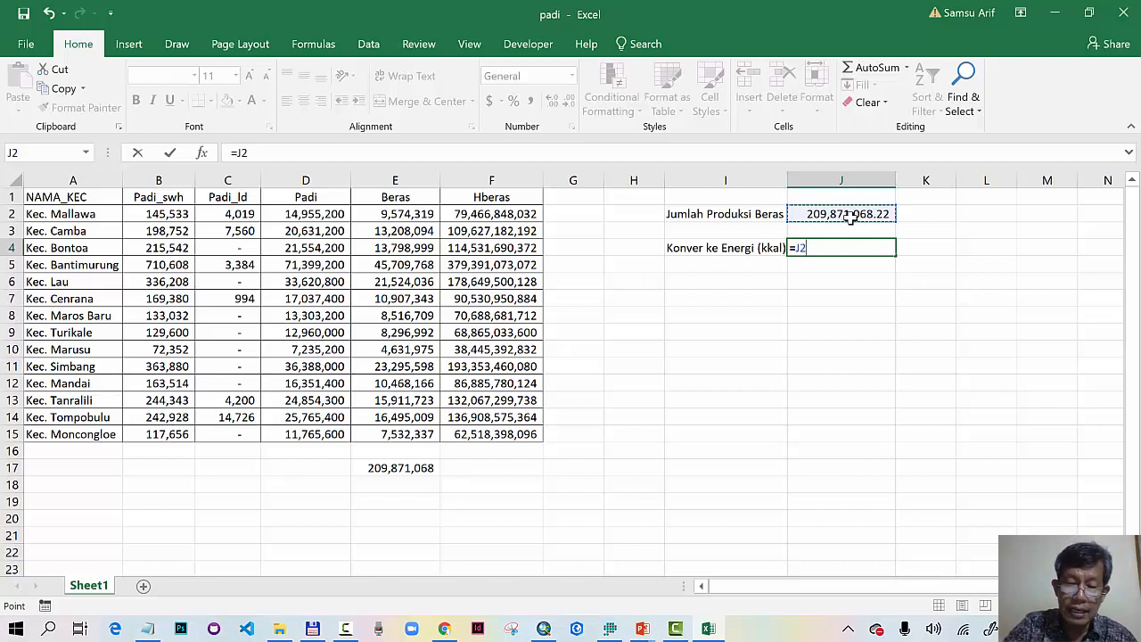
pyautogui.write('*')
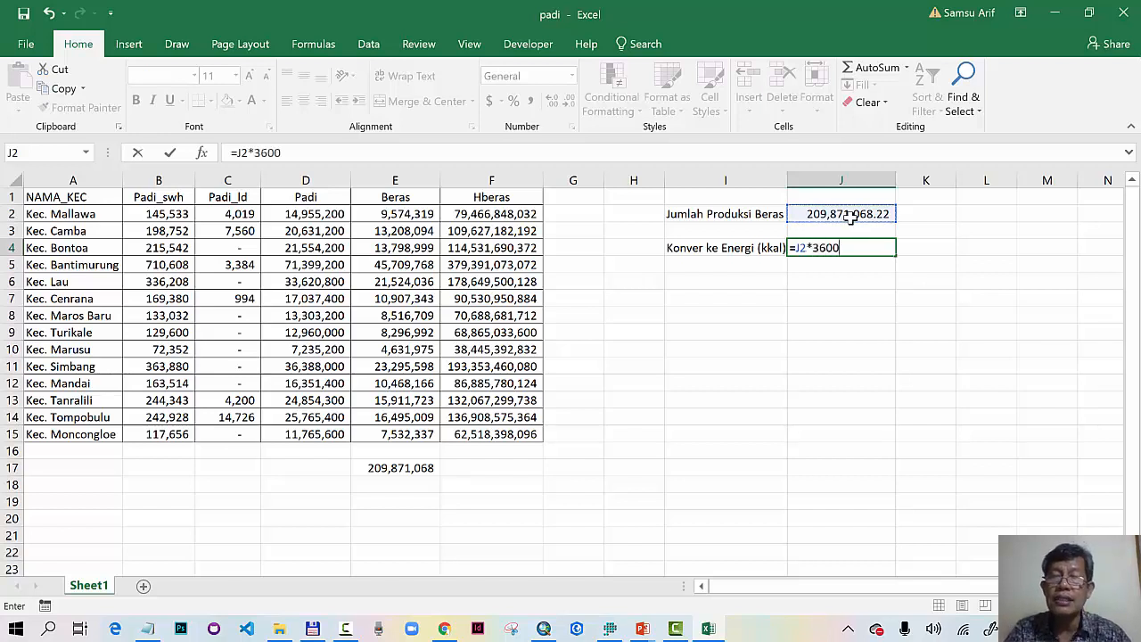
pyautogui.write('3600')
pyautogui.press('Return')
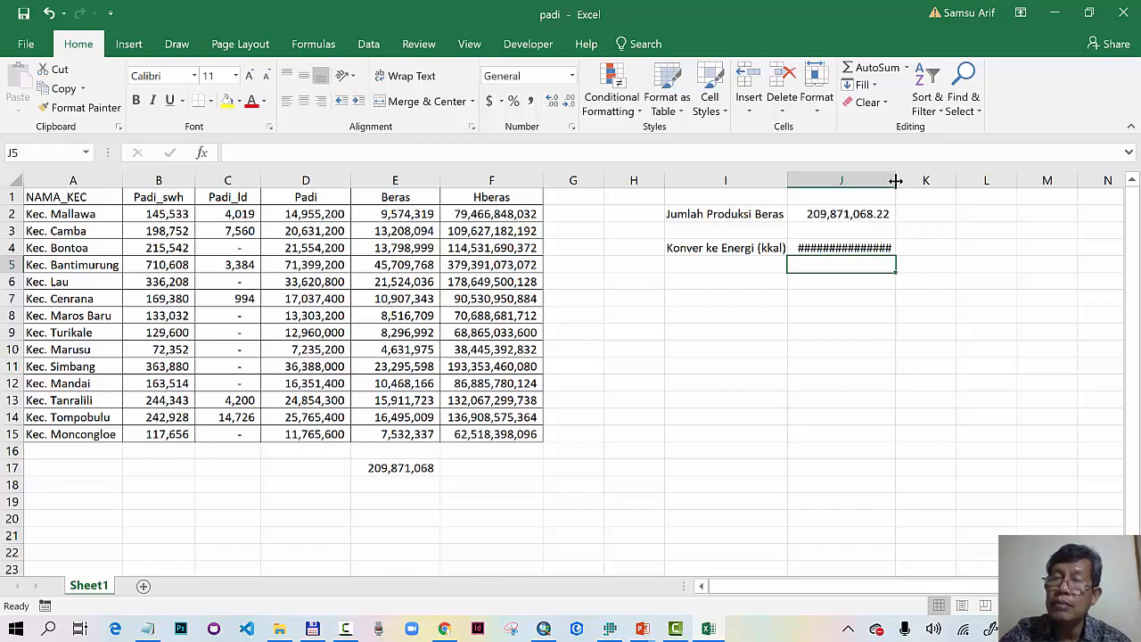
pyautogui.moveTo(896, 181); pyautogui.dragTo(932, 183)
pyautogui.click(901, 252)
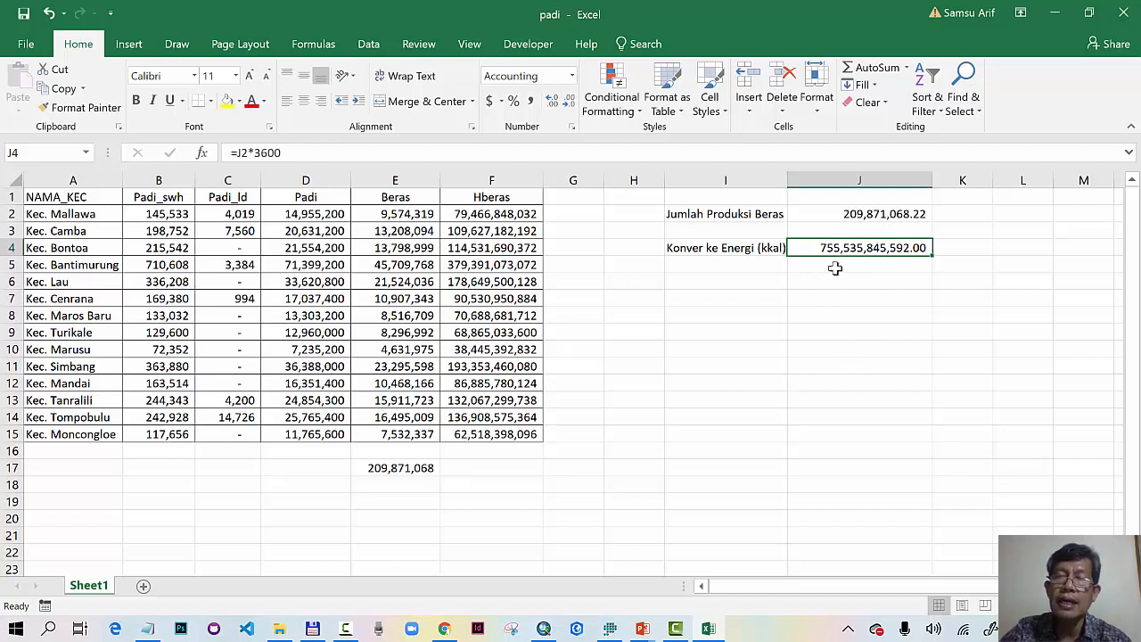
# - Enter the label "Berapa Grid Sawah" in cell I6
pyautogui.click(703, 283)
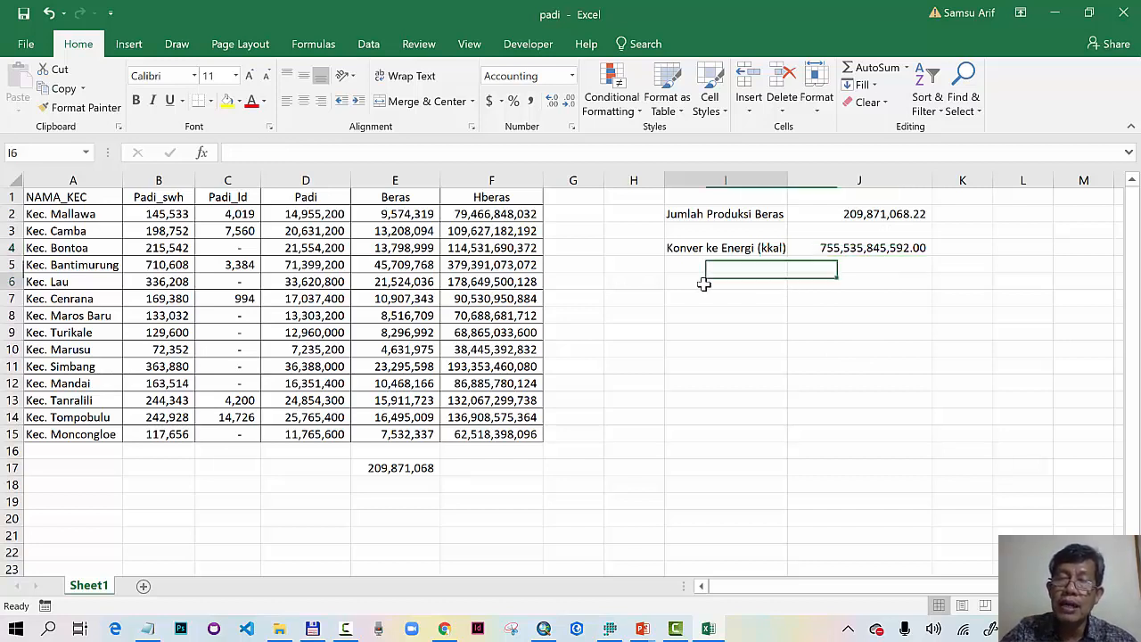
pyautogui.write('Berapa')
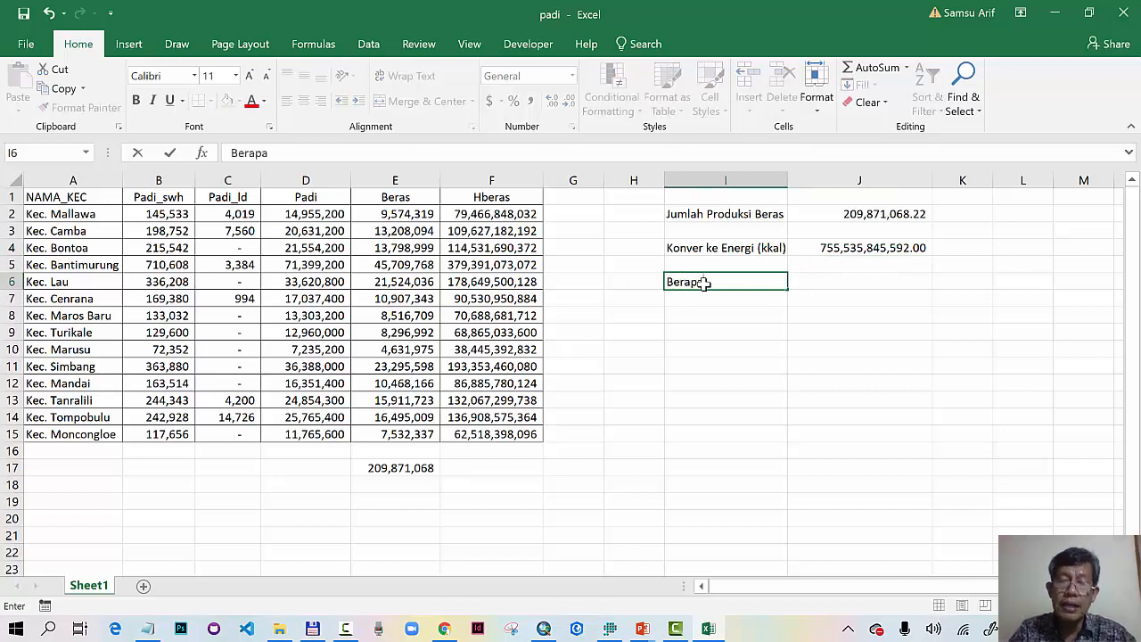
pyautogui.write(' Grid')
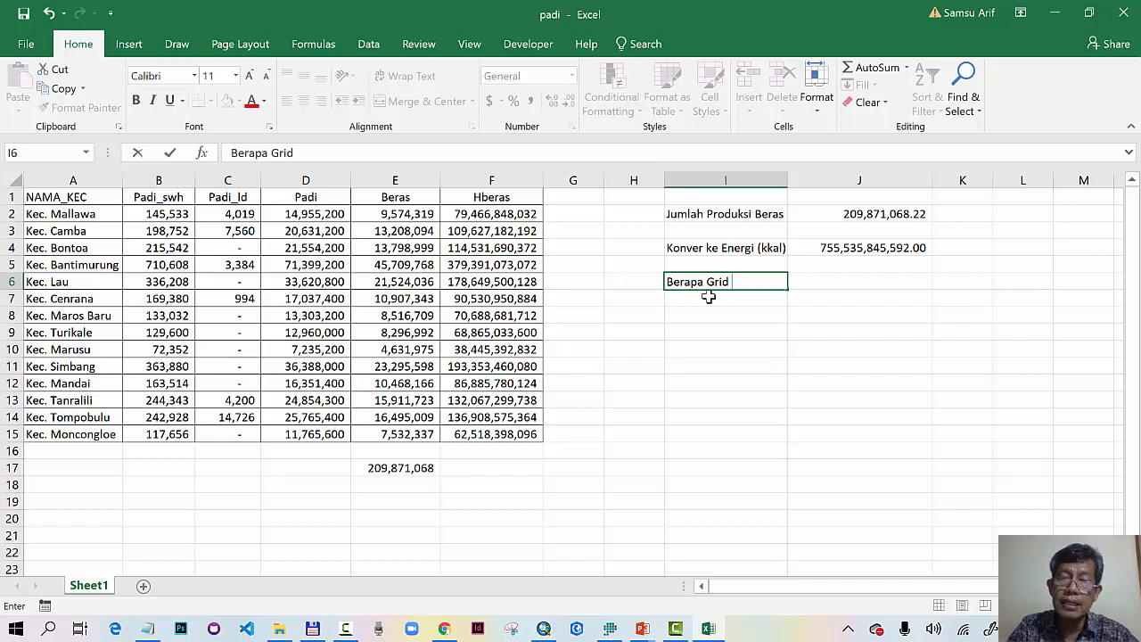
pyautogui.write(' Sawah')
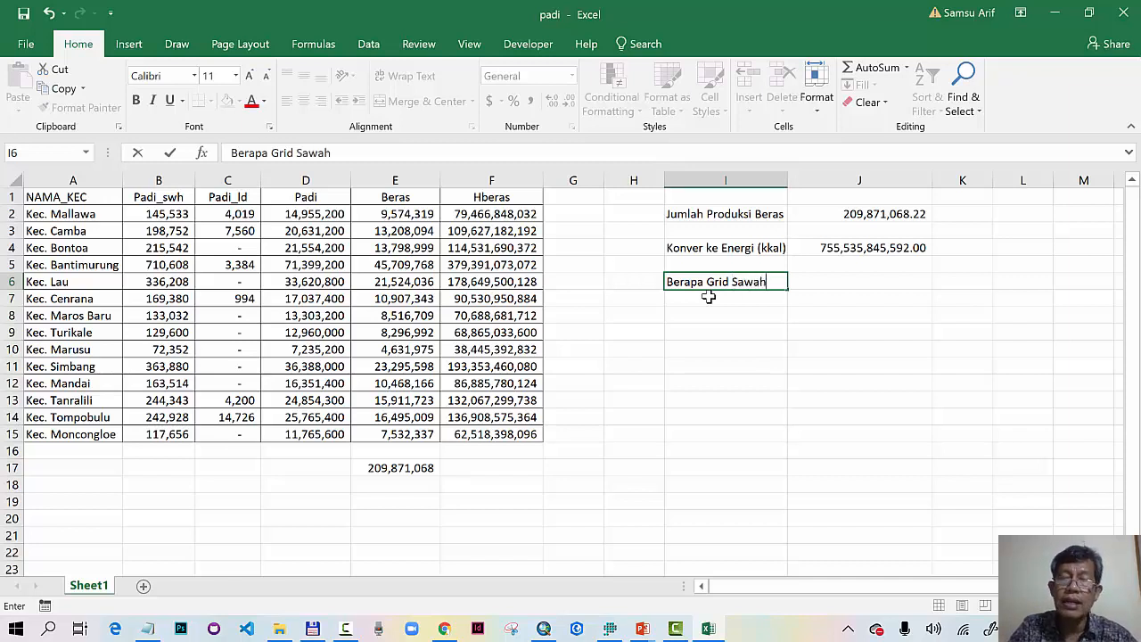
pyautogui.press('Return')
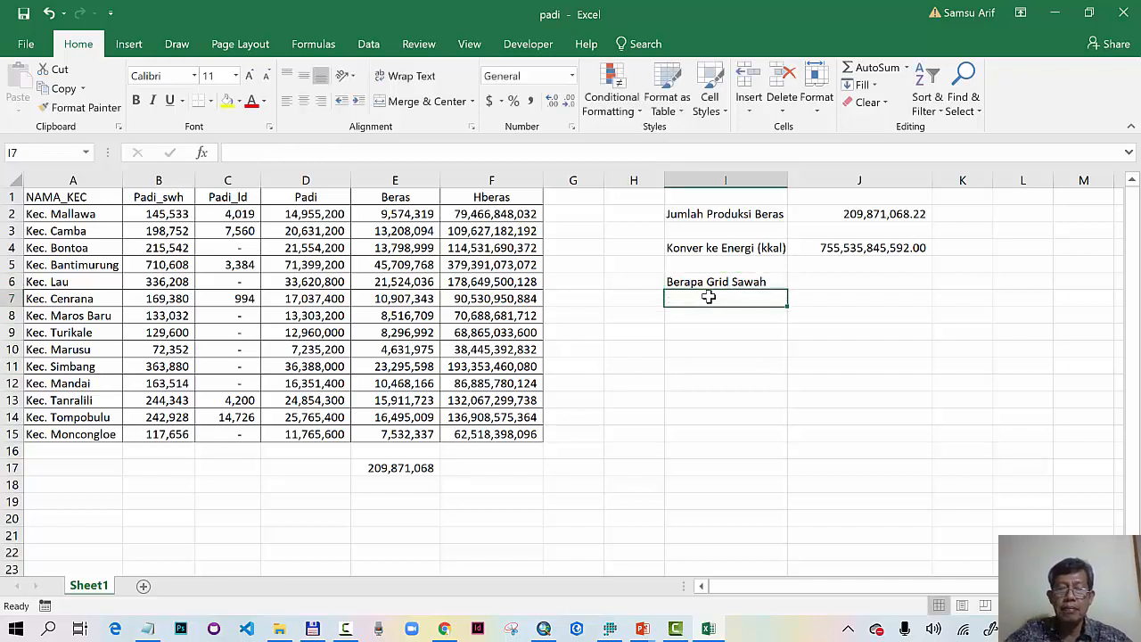
pyautogui.click(851, 250)
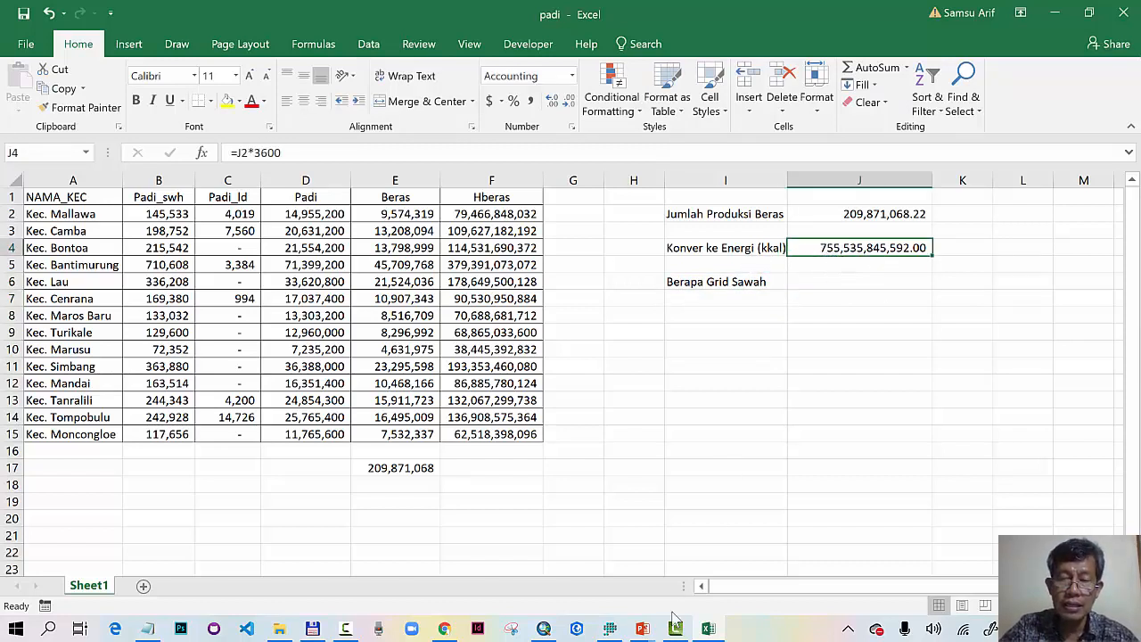
# - Switch to ArcMap and select the grid_penduduk records where "Tuplah" = 'Sawah' OR "Tuplah" = 'Sawah Tadah Hujan'
pyautogui.click(543, 629)
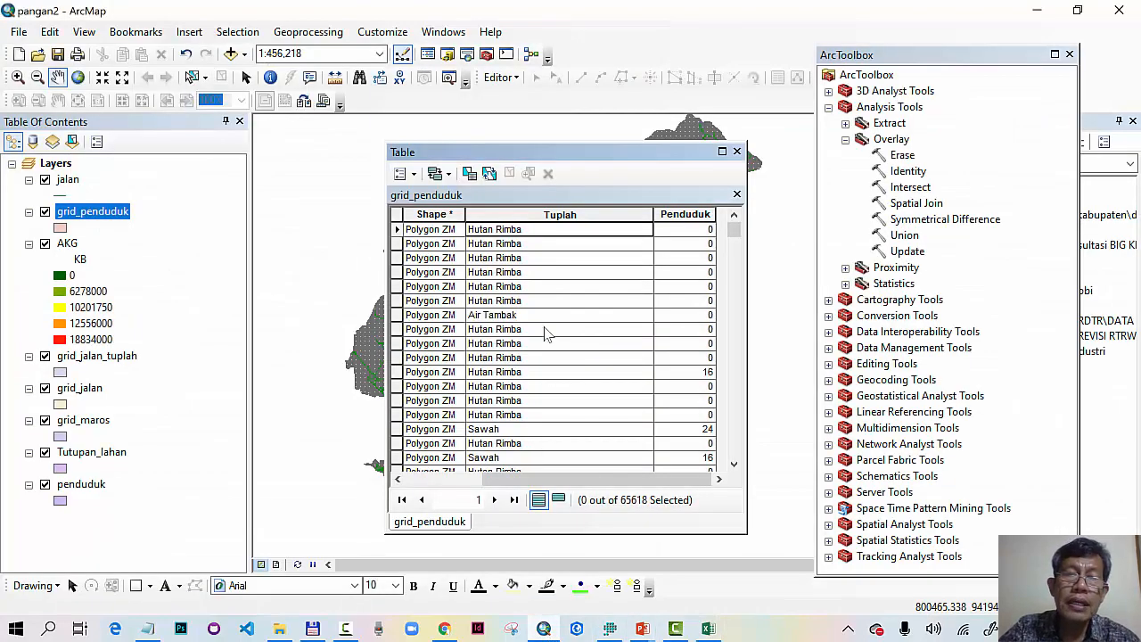
pyautogui.click(403, 173)
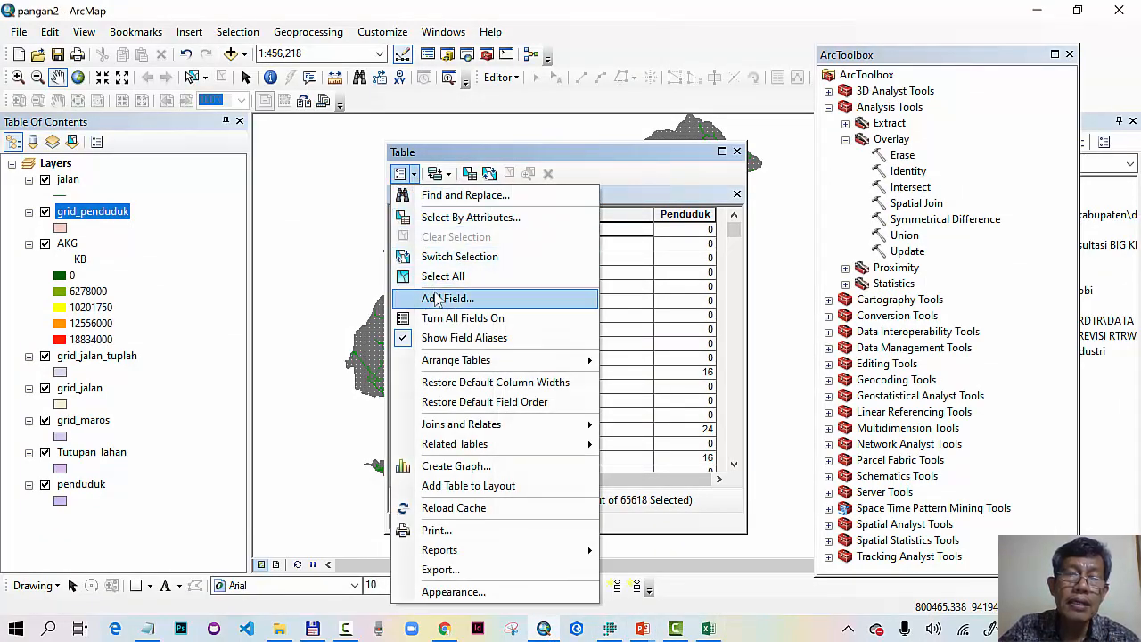
pyautogui.click(430, 219)
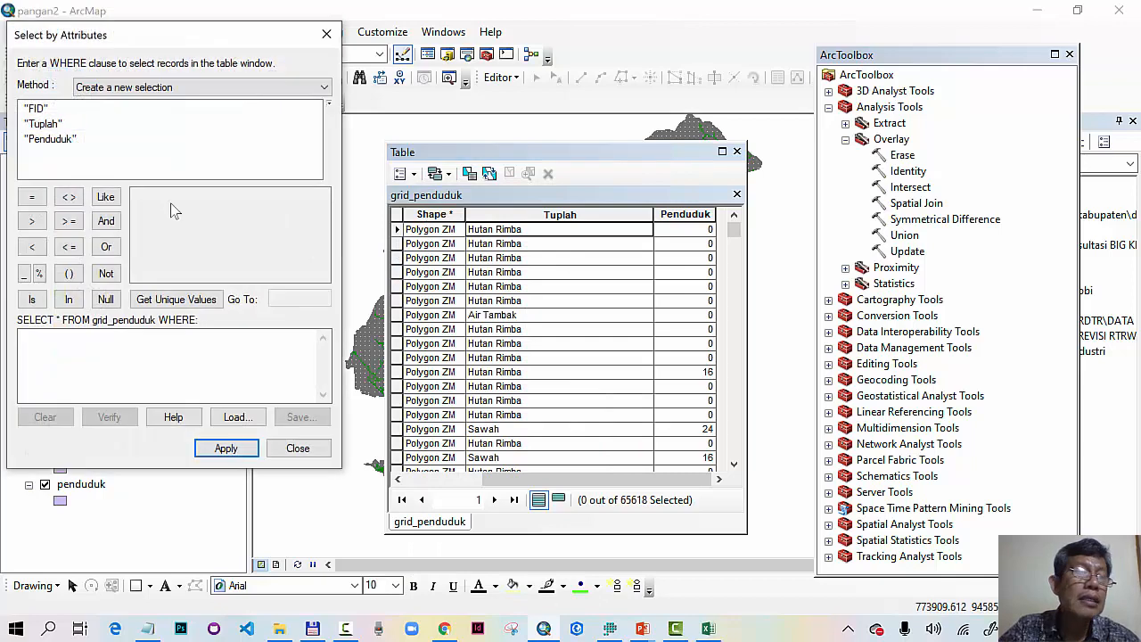
pyautogui.doubleClick(42, 123)
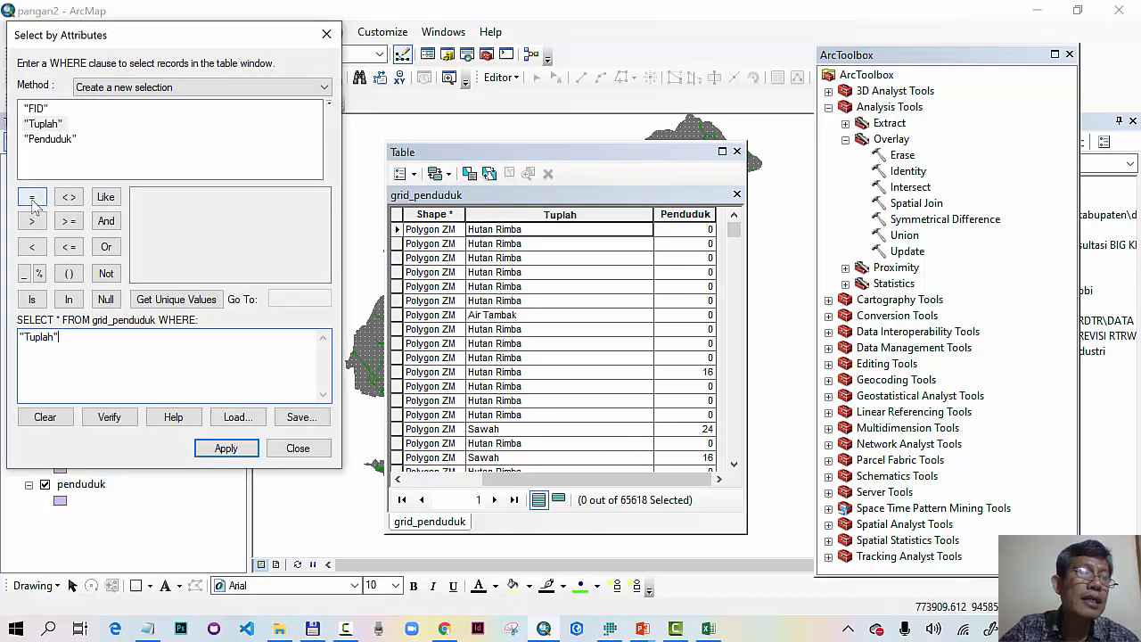
pyautogui.click(31, 196)
pyautogui.click(151, 303)
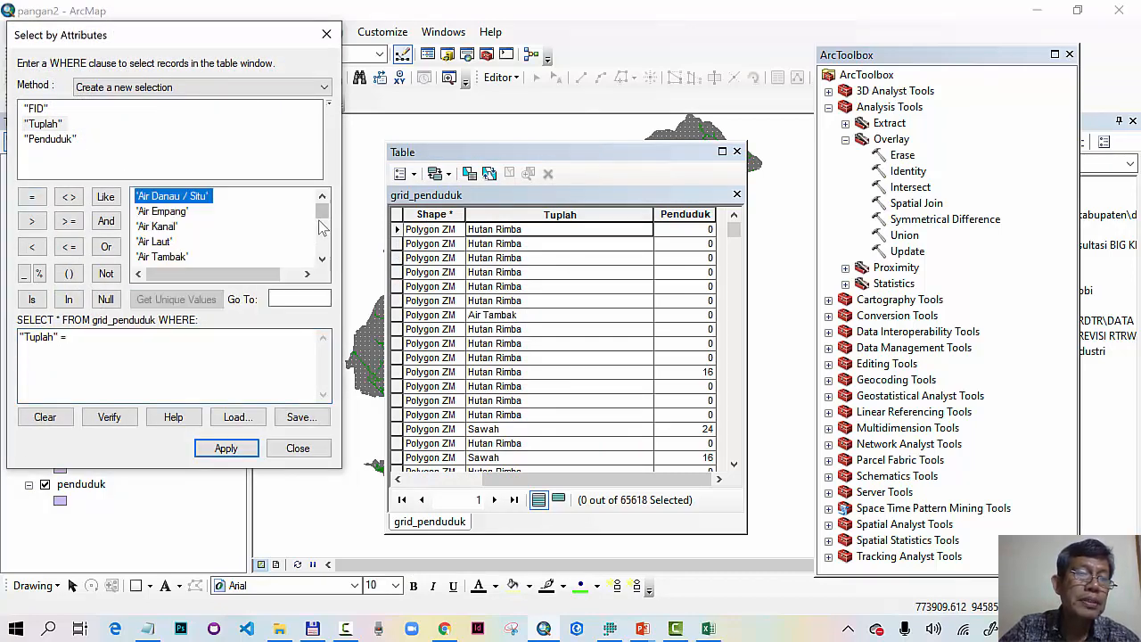
pyautogui.moveTo(323, 207); pyautogui.dragTo(325, 249)
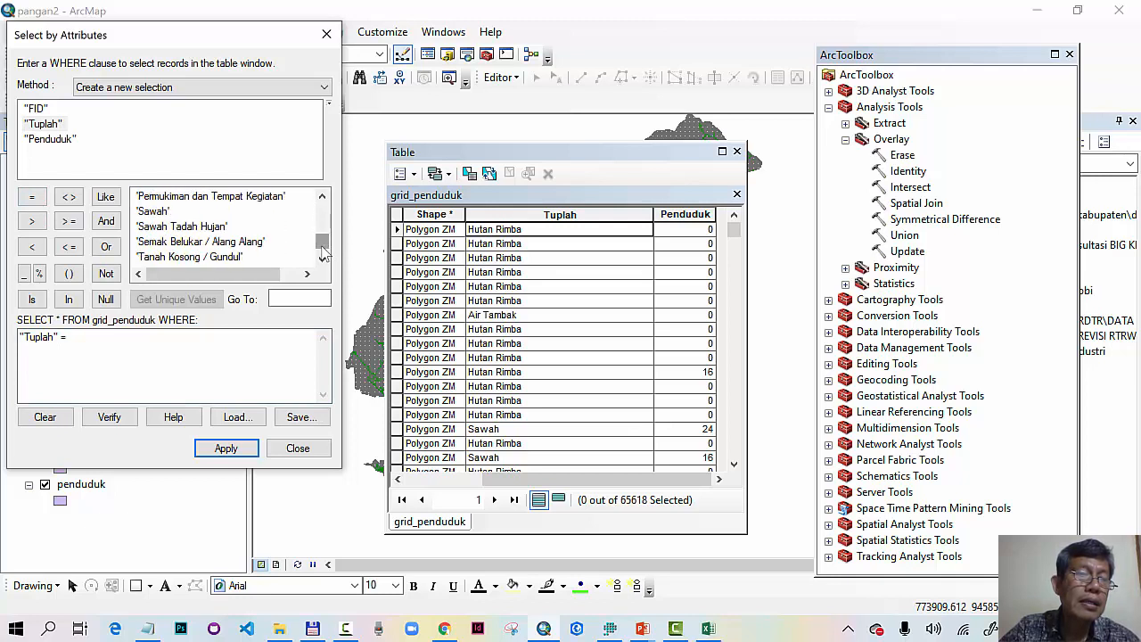
pyautogui.doubleClick(153, 211)
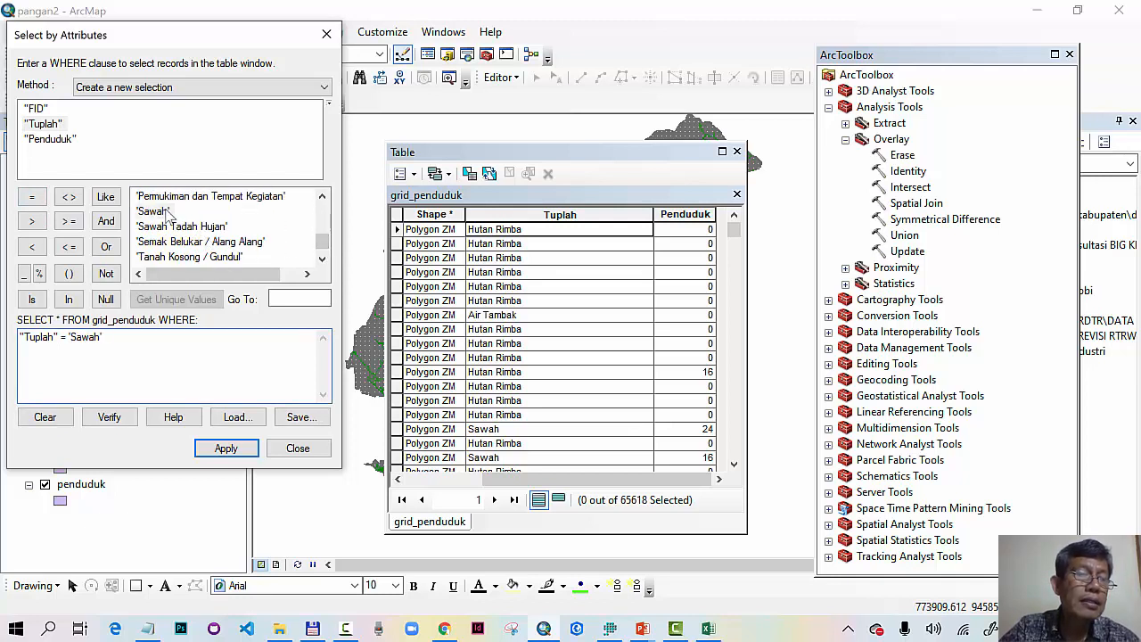
pyautogui.click(106, 248)
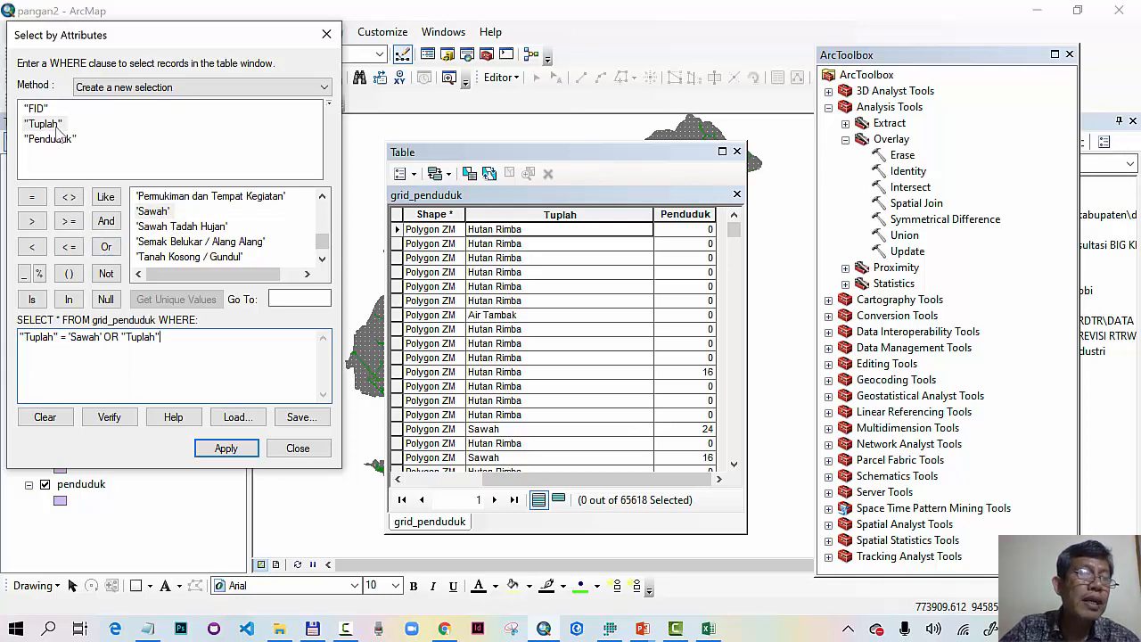
pyautogui.click(31, 197)
pyautogui.doubleClick(181, 227)
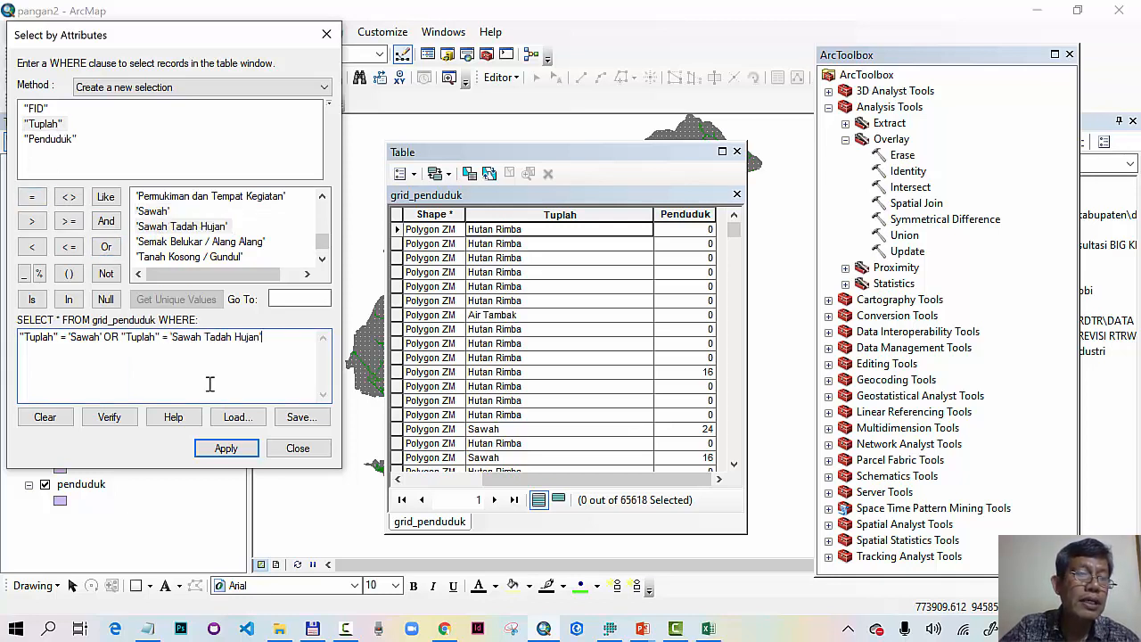
pyautogui.click(226, 449)
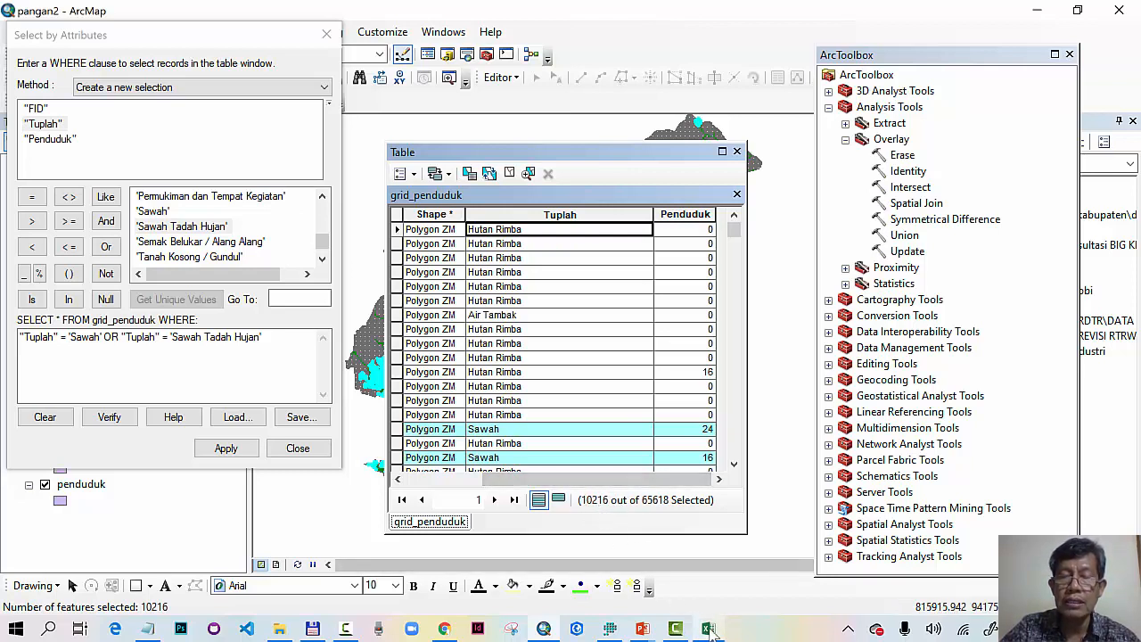
# - Return to the padi workbook in Excel and enter the selected rice-field grid count, 10216, in cell J6
pyautogui.click(710, 630)
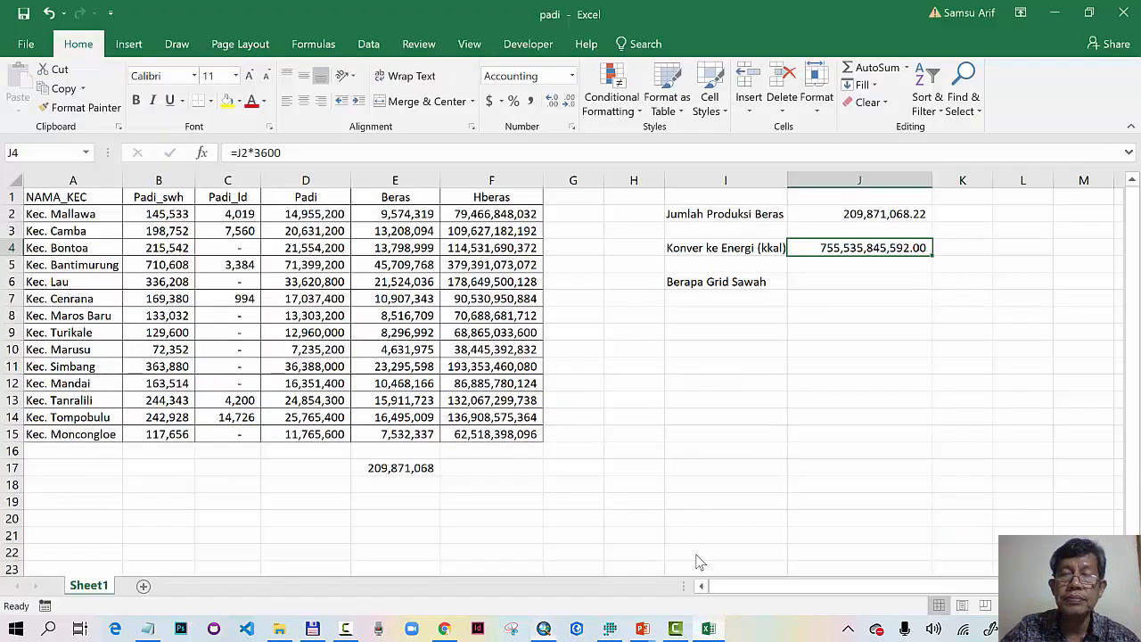
pyautogui.click(813, 283)
pyautogui.write('10216')
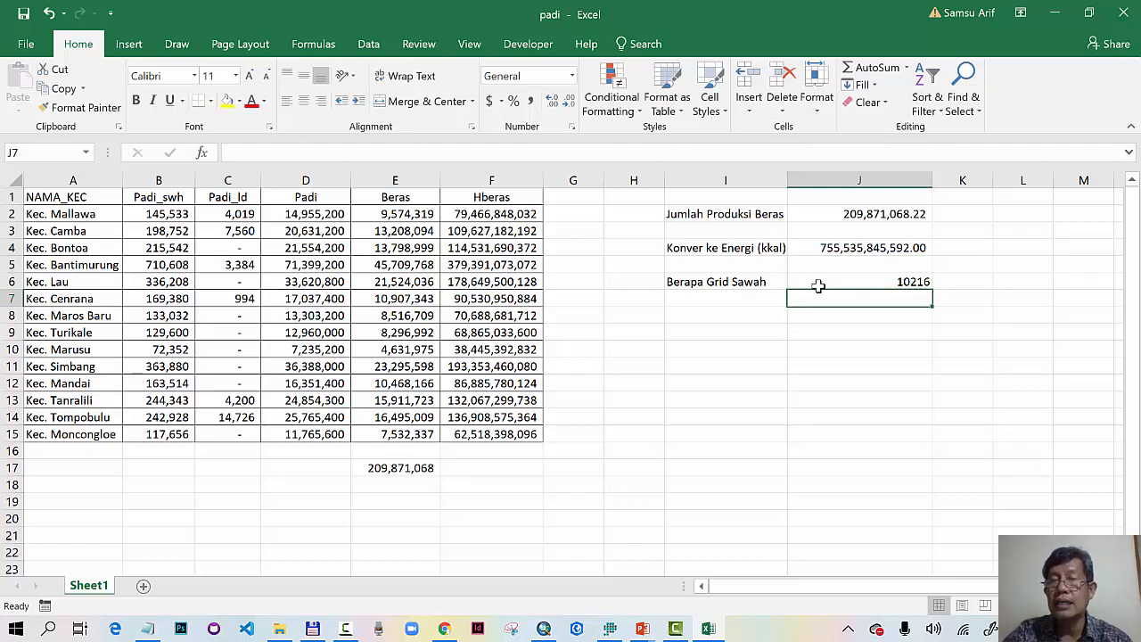
# - Enter the label "Energi (kkal) setiap Grid" in cell I8 and fit column I to the text
pyautogui.click(751, 315)
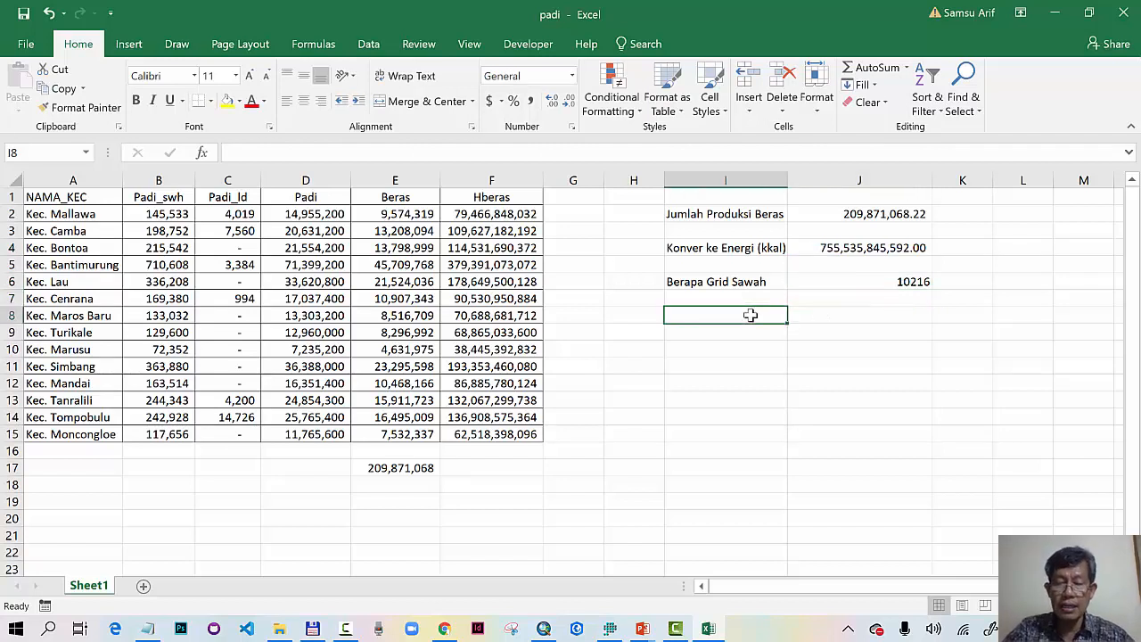
pyautogui.write('Energi')
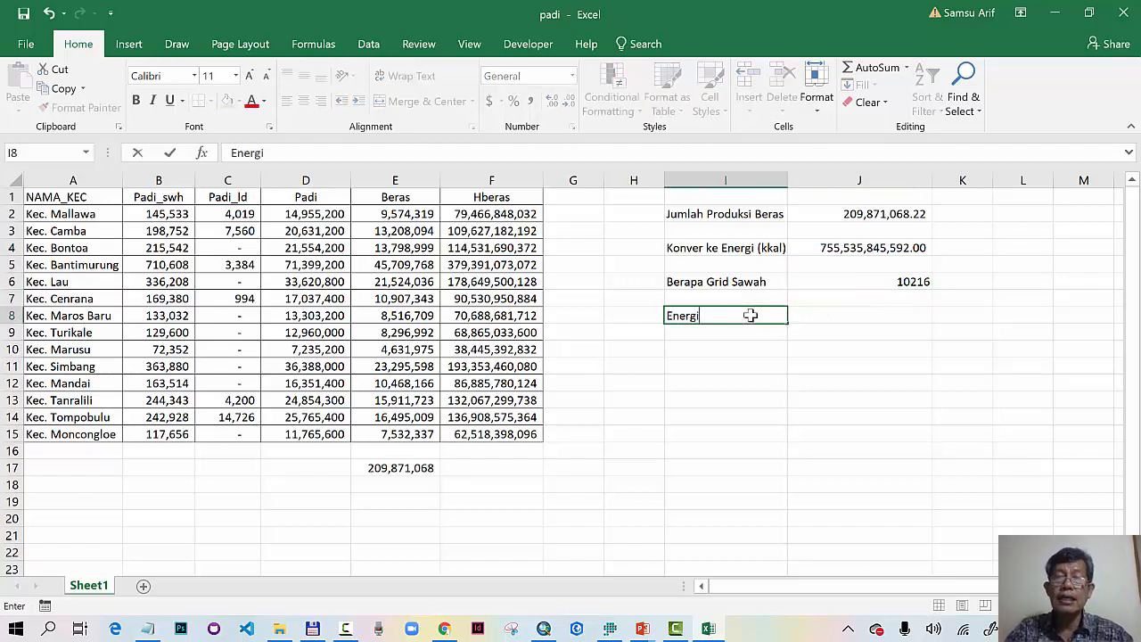
pyautogui.write(' (kkal')
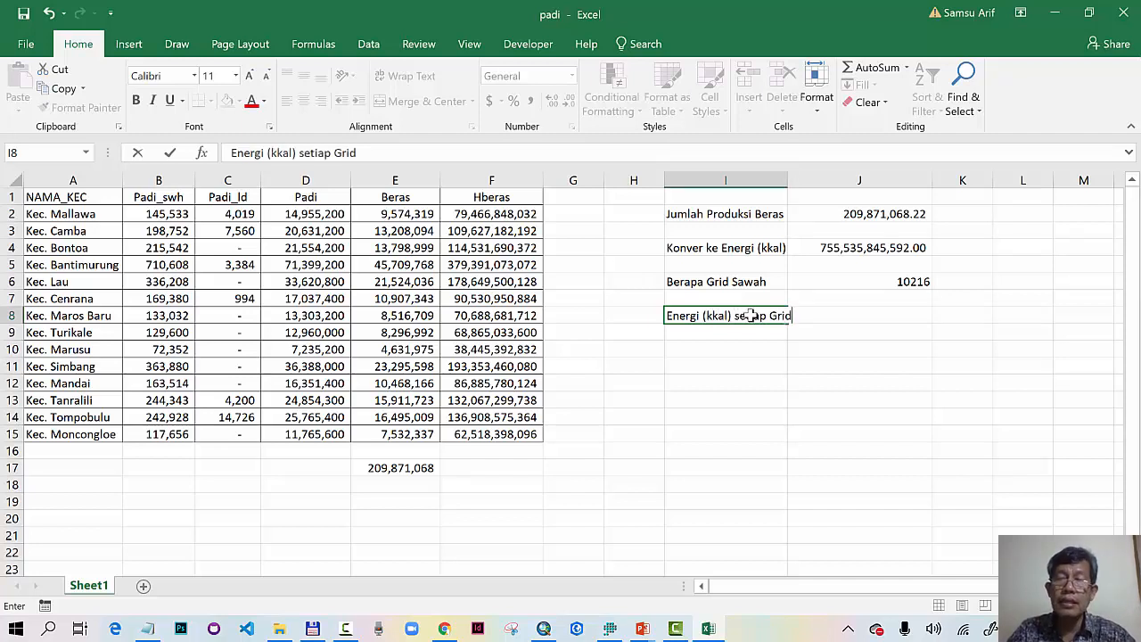
pyautogui.write(') setiap Grid')
pyautogui.press('Return')
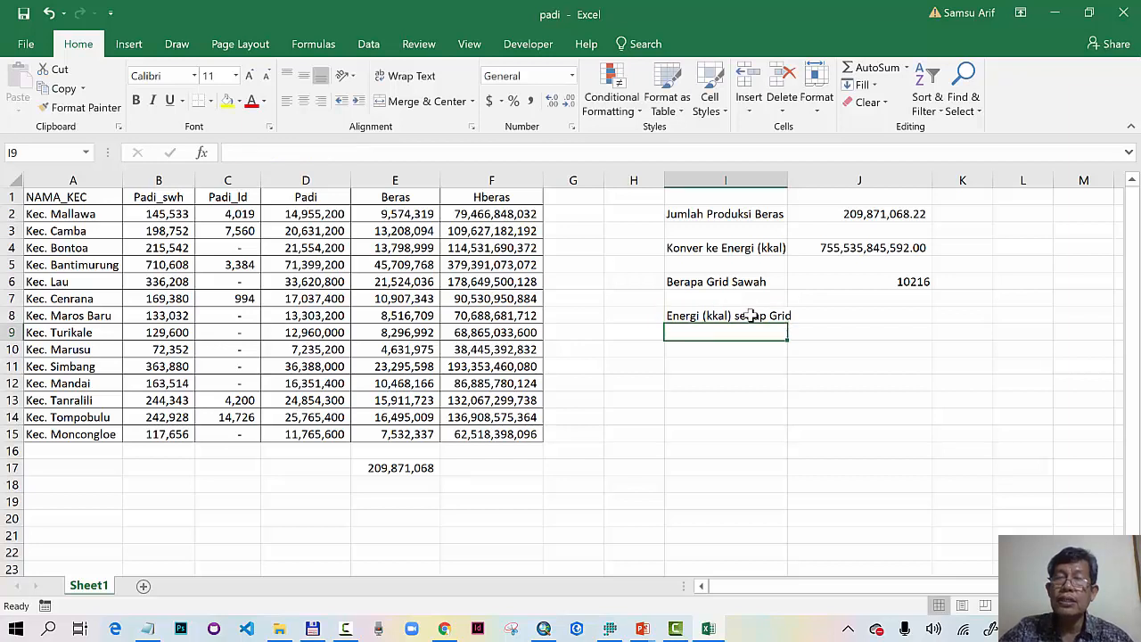
pyautogui.doubleClick(783, 174)
# - Calculate the energy per grid in J8 with the formula =J4/J6
pyautogui.click(928, 317)
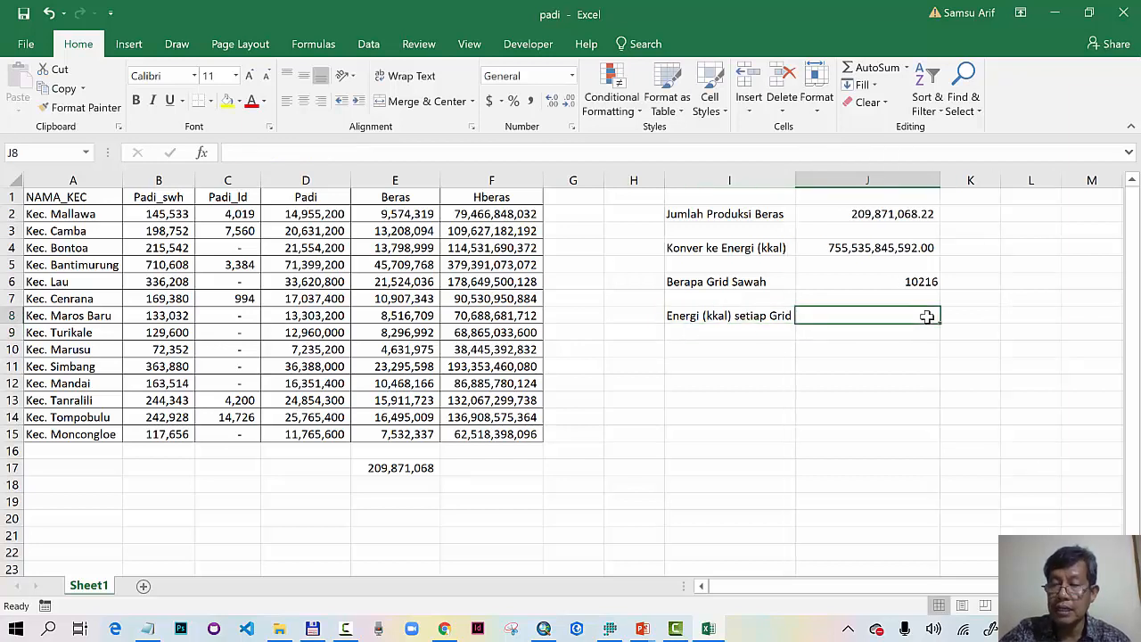
pyautogui.write('=')
pyautogui.click(847, 250)
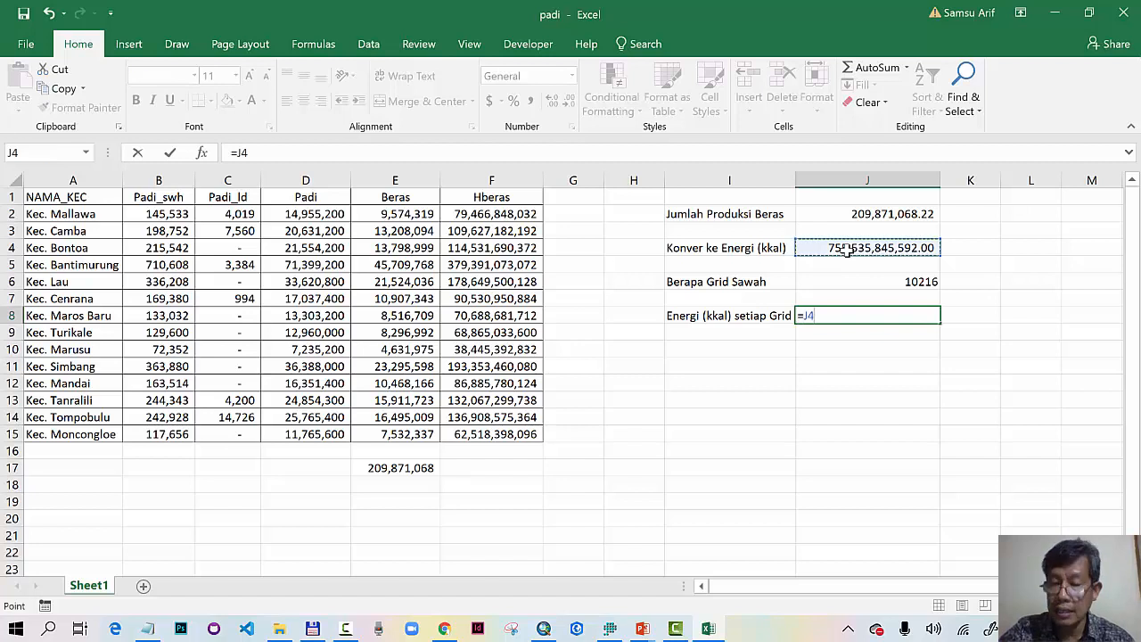
pyautogui.write('/')
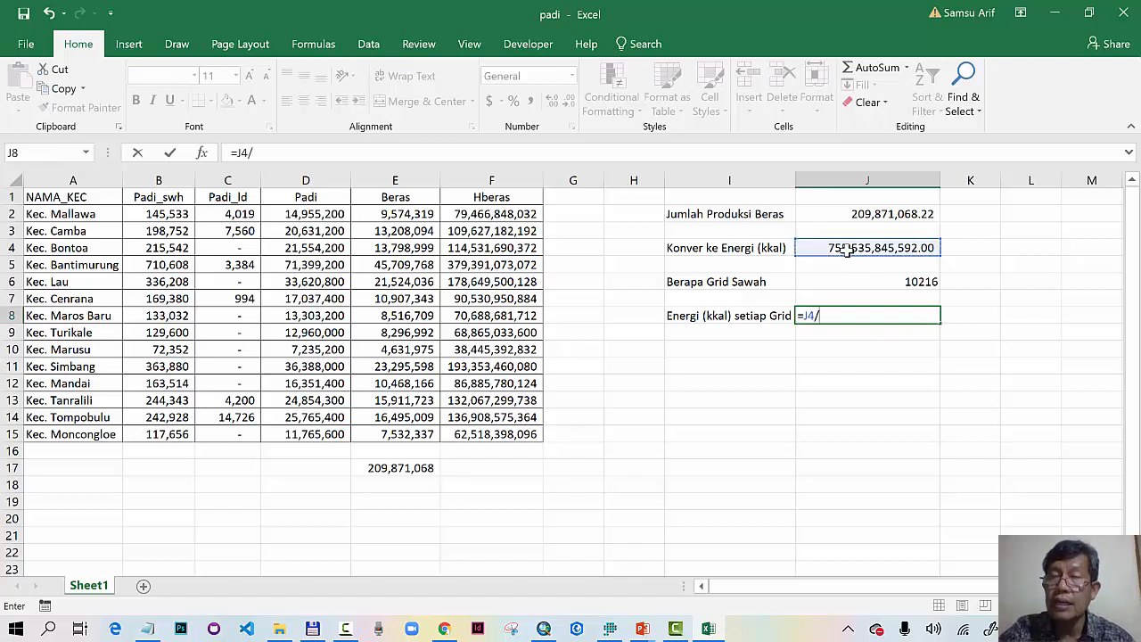
pyautogui.click(902, 282)
pyautogui.press('Return')
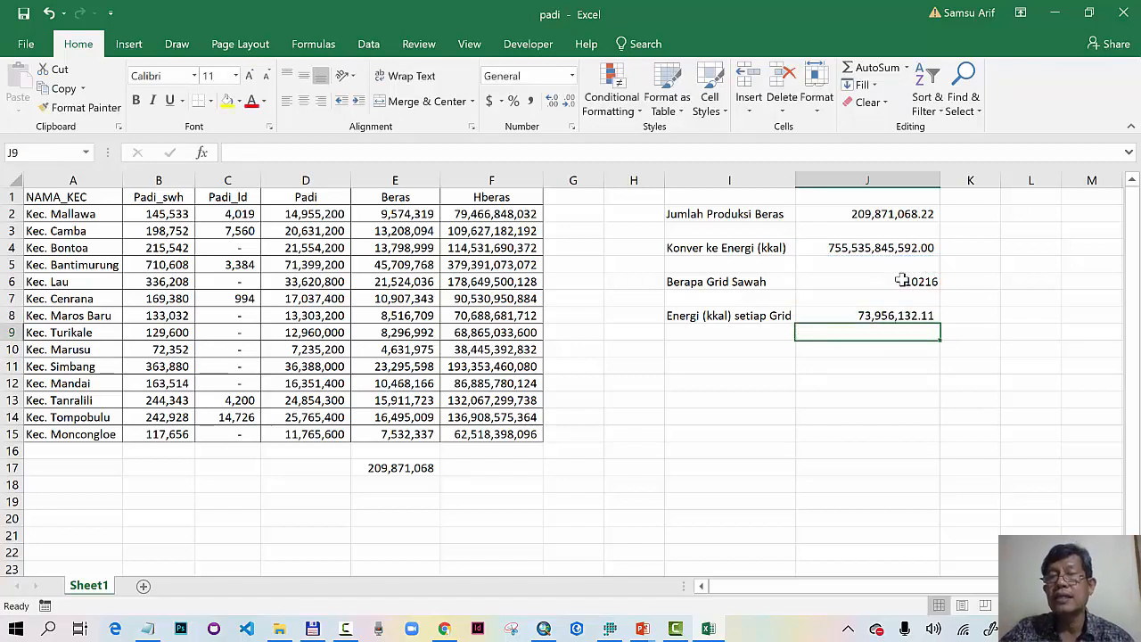
# - Paste the energy per grid from J8 into J9 as a plain value and copy its full-precision number
pyautogui.click(901, 316)
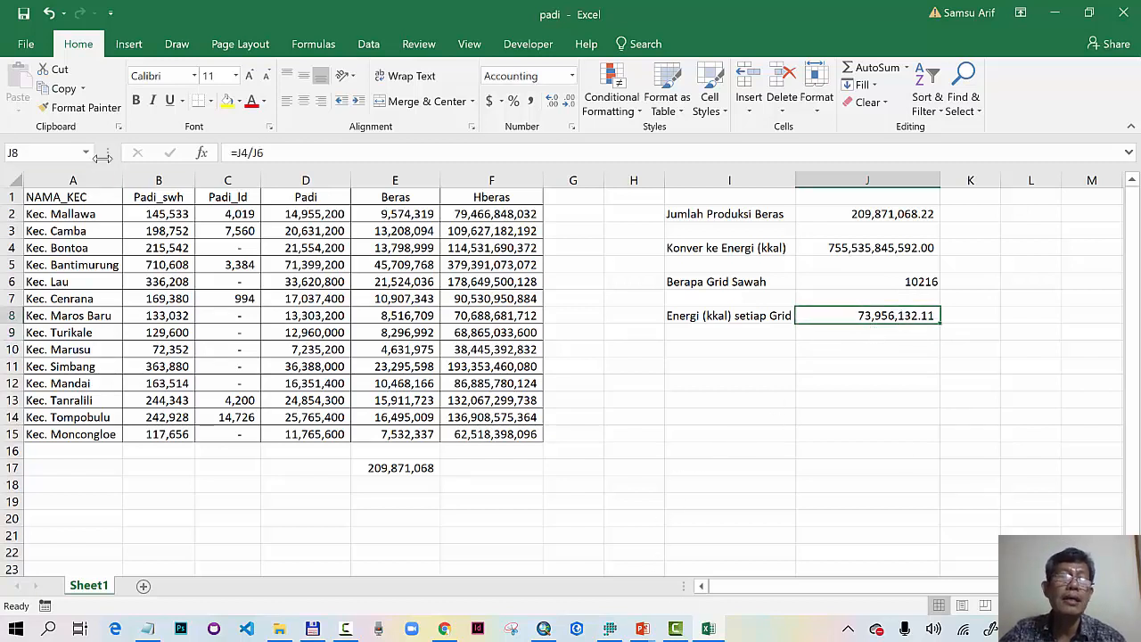
pyautogui.hotkey('ctrl', 'c')
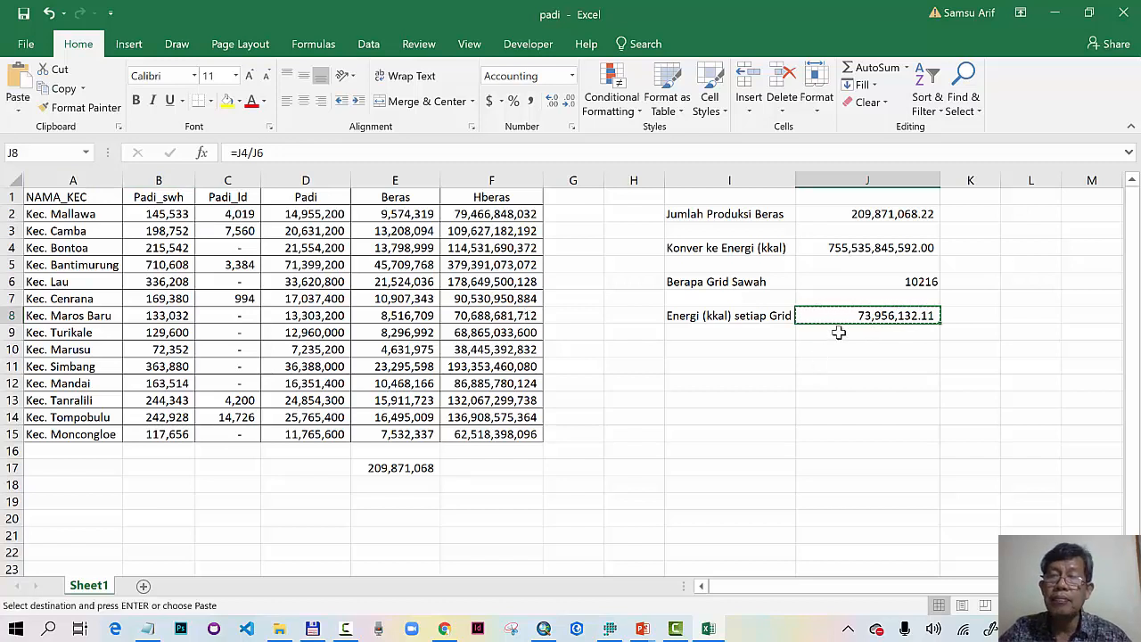
pyautogui.click(838, 334)
pyautogui.click(18, 106)
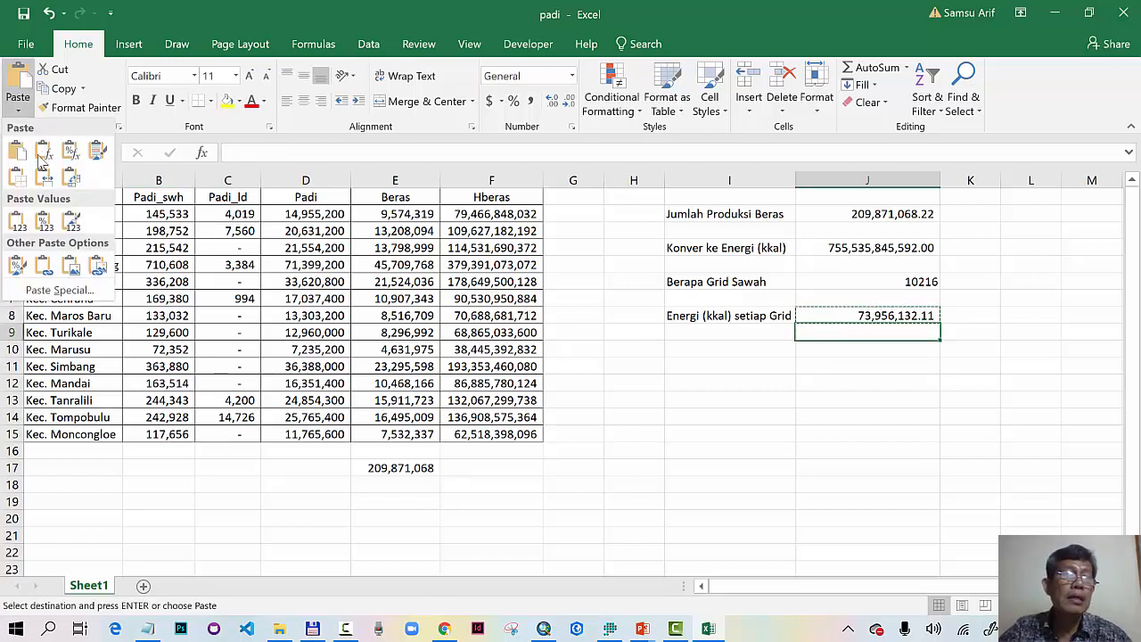
pyautogui.click(24, 224)
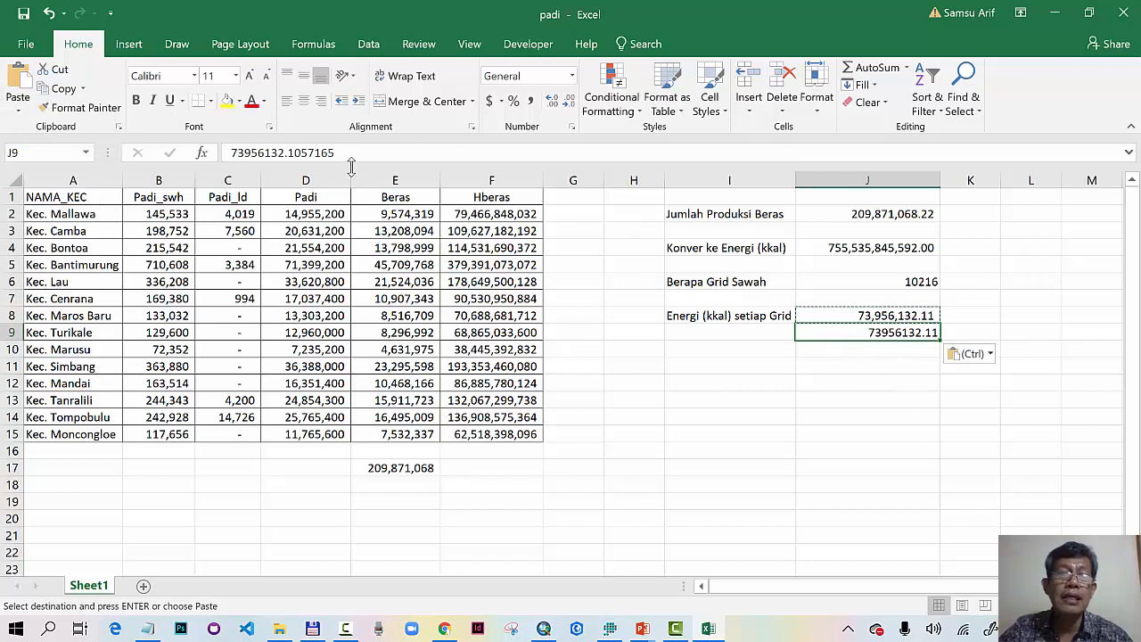
pyautogui.moveTo(336, 153); pyautogui.dragTo(228, 160)
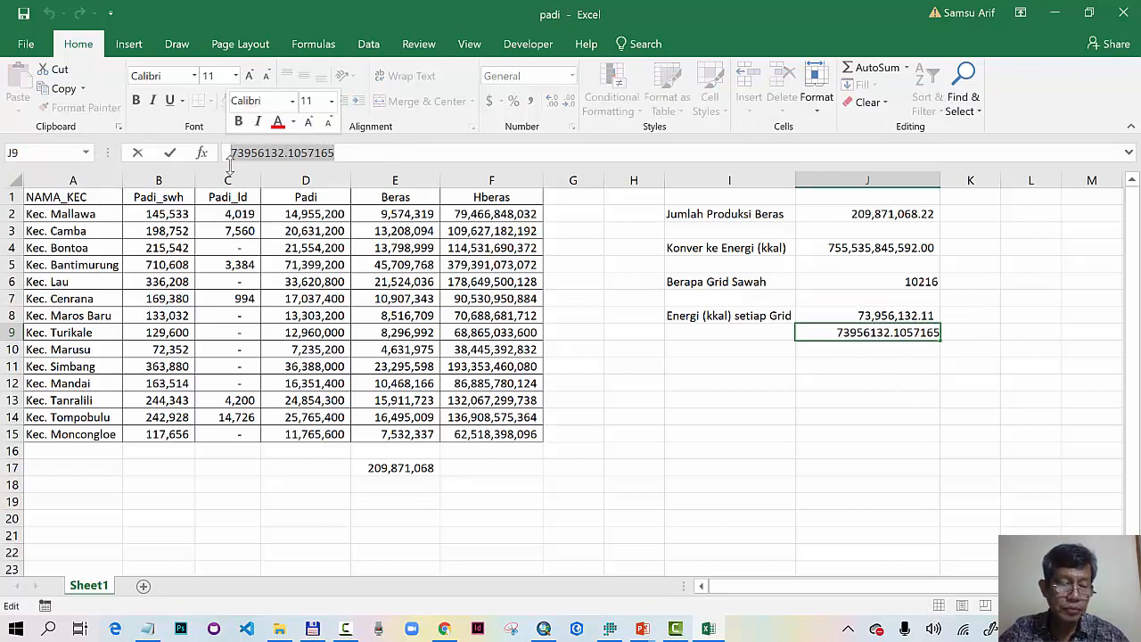
pyautogui.hotkey('ctrl', 'c')
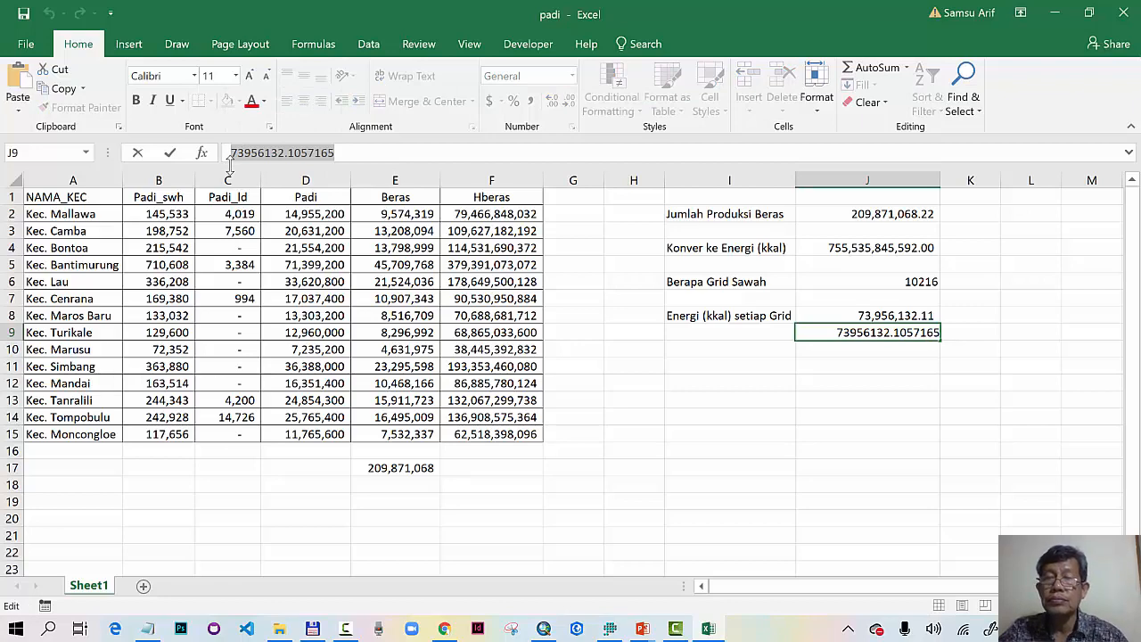
# - In ArcMap, add a Double field named KH with precision 25 to grid_penduduk, checking the field symbol in the DT Pangan presentation
pyautogui.click(544, 629)
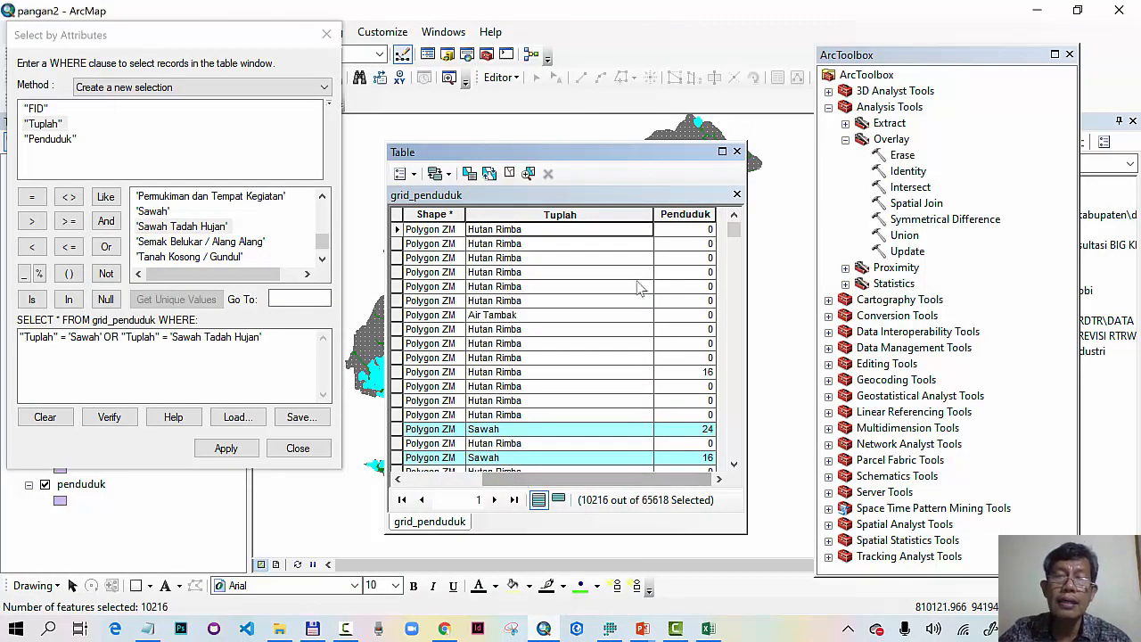
pyautogui.click(402, 173)
pyautogui.click(481, 300)
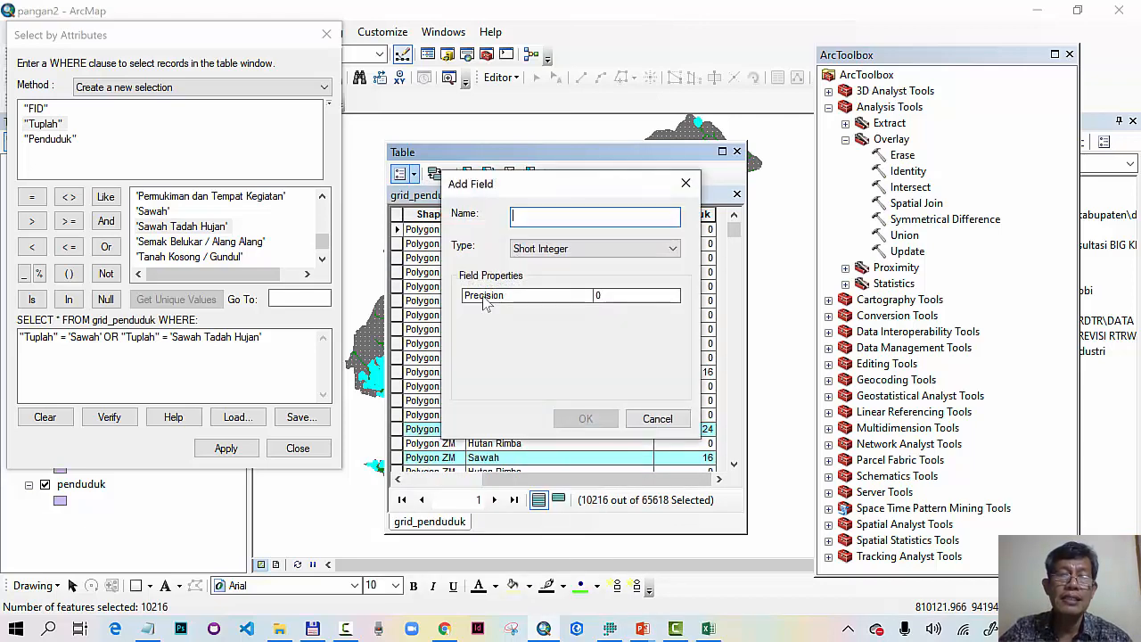
pyautogui.moveTo(642, 629)
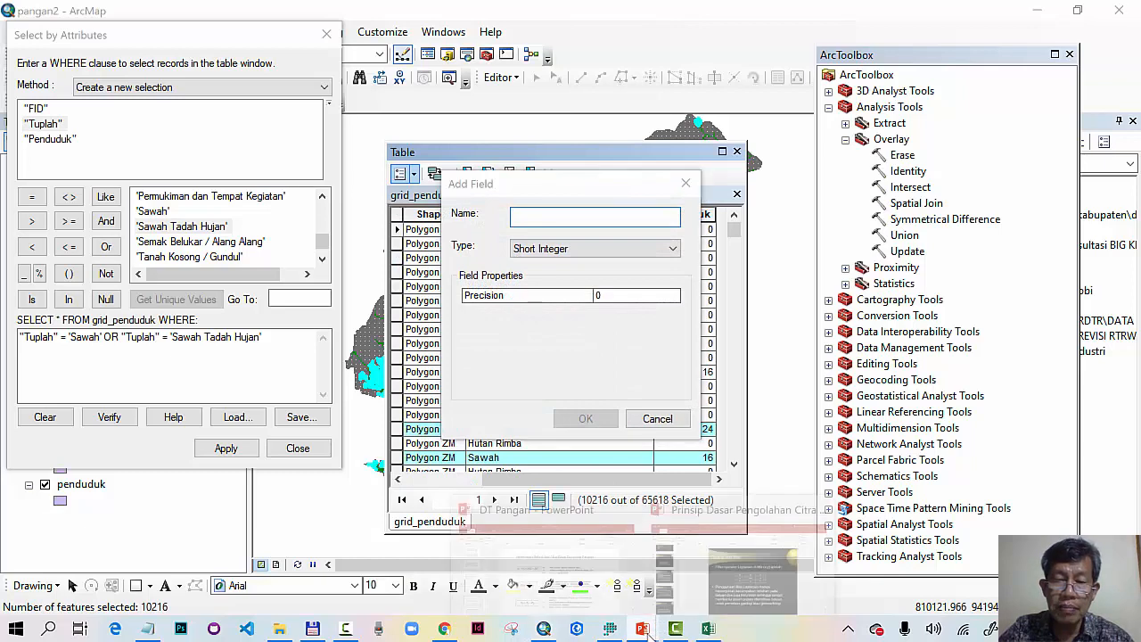
pyautogui.click(581, 584)
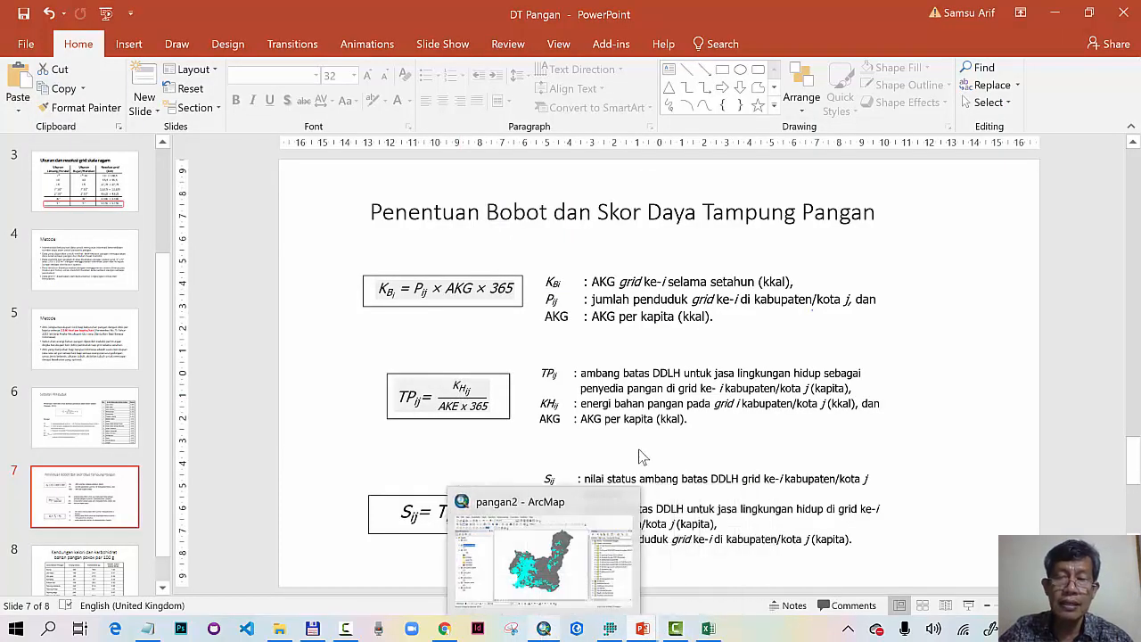
pyautogui.click(543, 629)
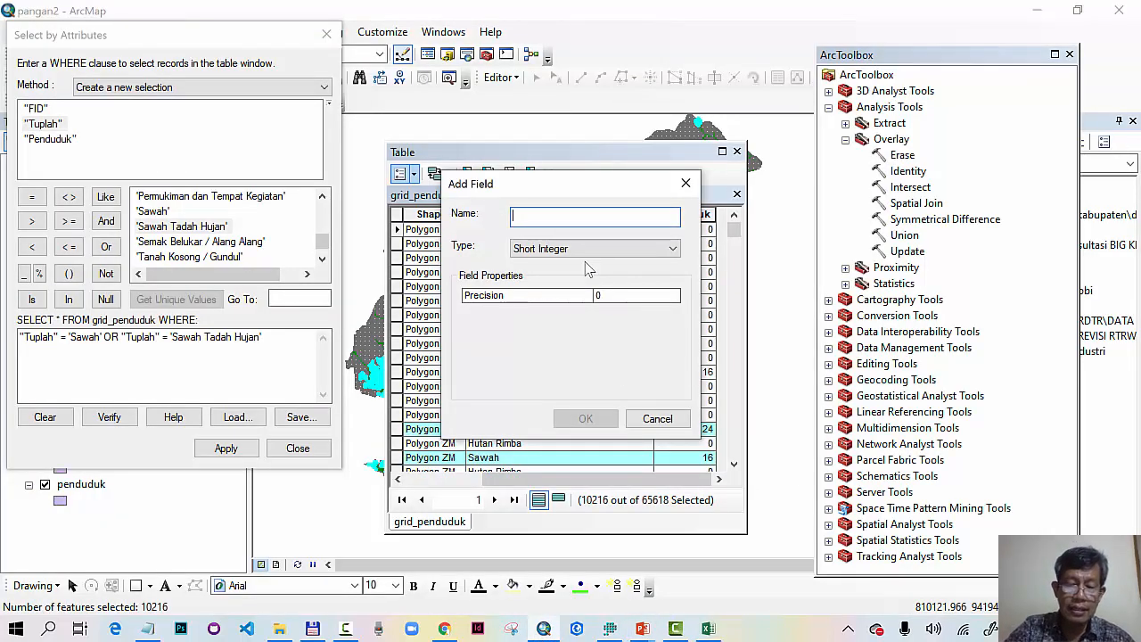
pyautogui.write('KH')
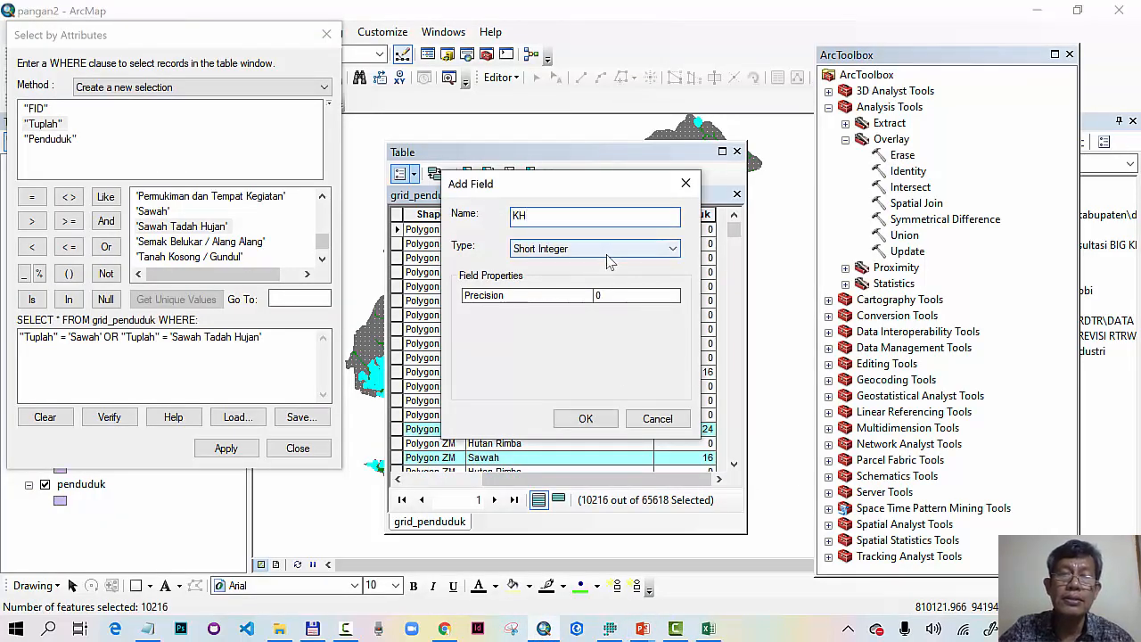
pyautogui.click(593, 249)
pyautogui.click(595, 300)
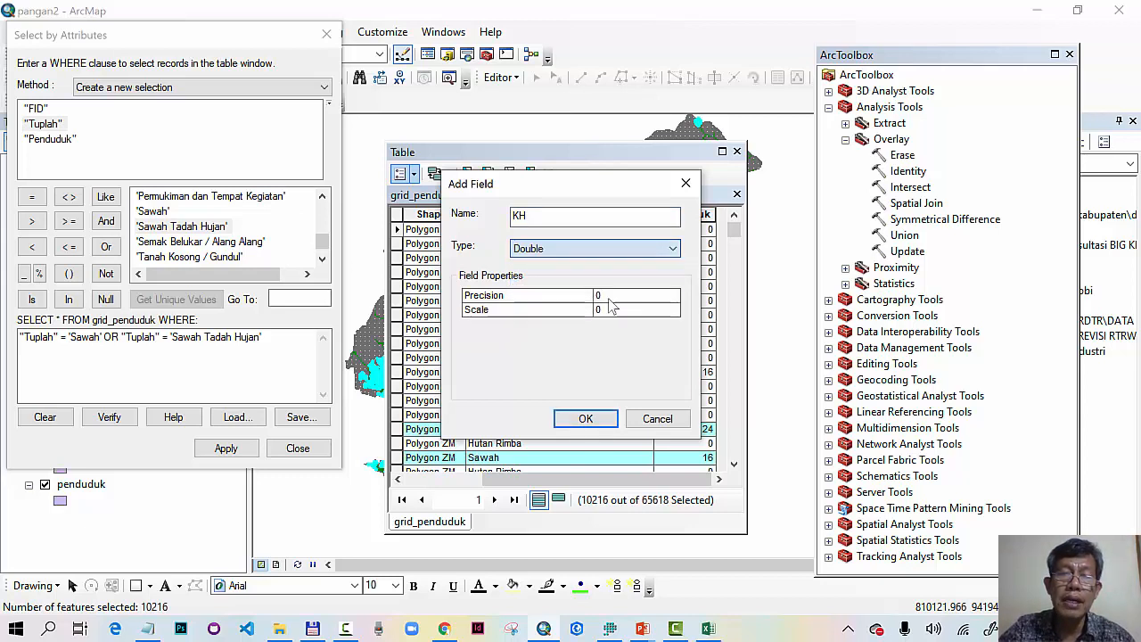
pyautogui.click(618, 295)
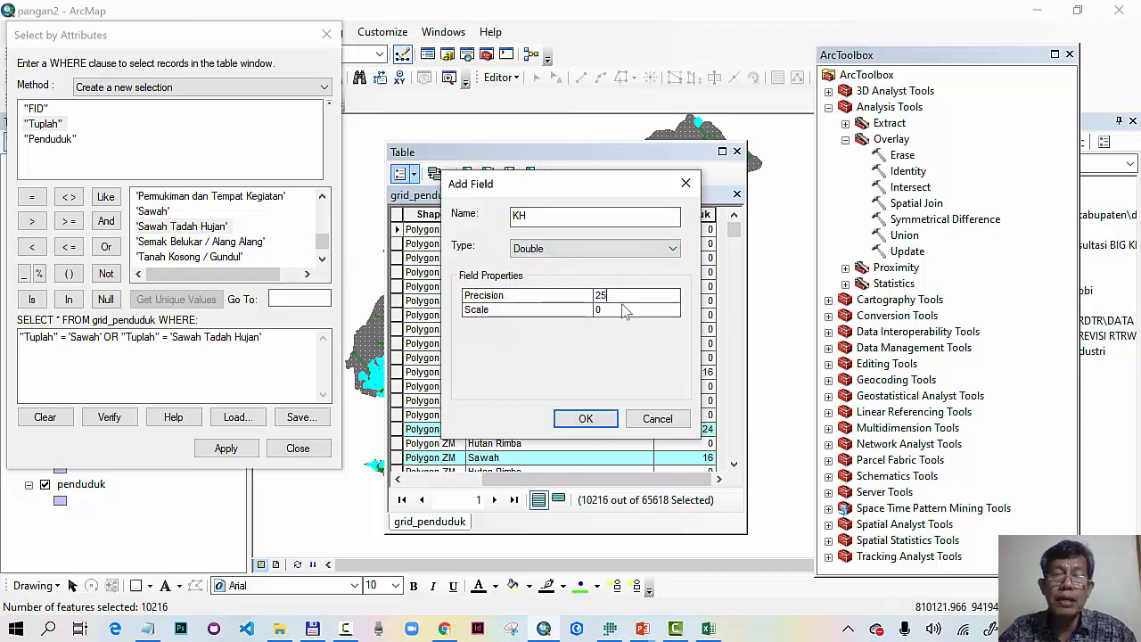
pyautogui.click(619, 310)
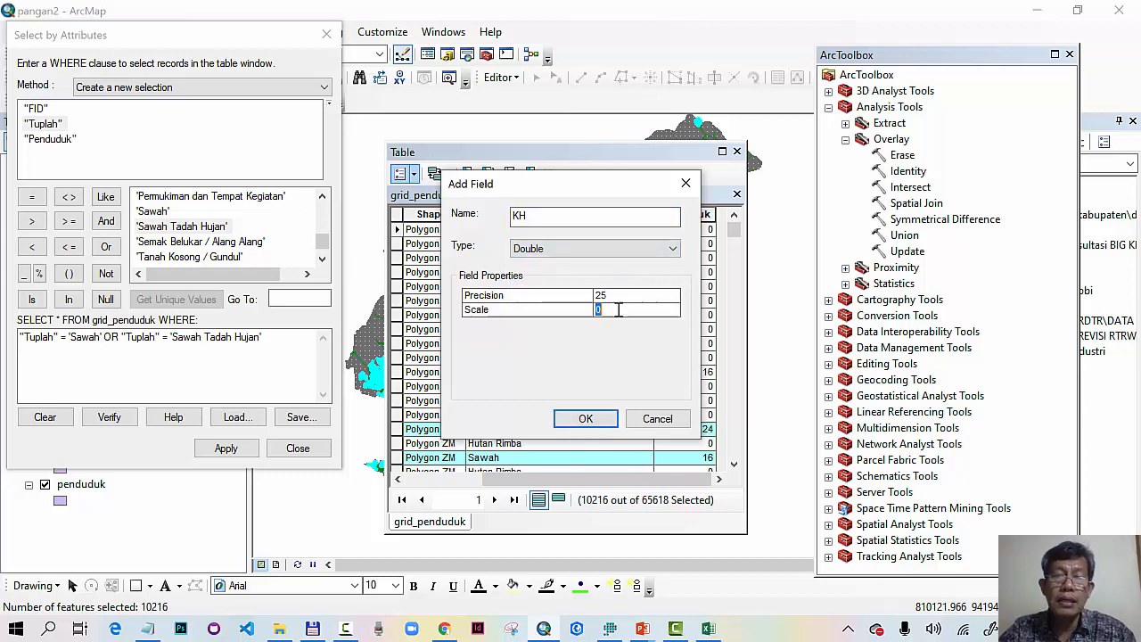
pyautogui.click(583, 417)
# - Calculate the KH field of the selected rice-field grids as 73956132.1057165, checking the number against the Excel workbook
pyautogui.moveTo(562, 482); pyautogui.dragTo(622, 481)
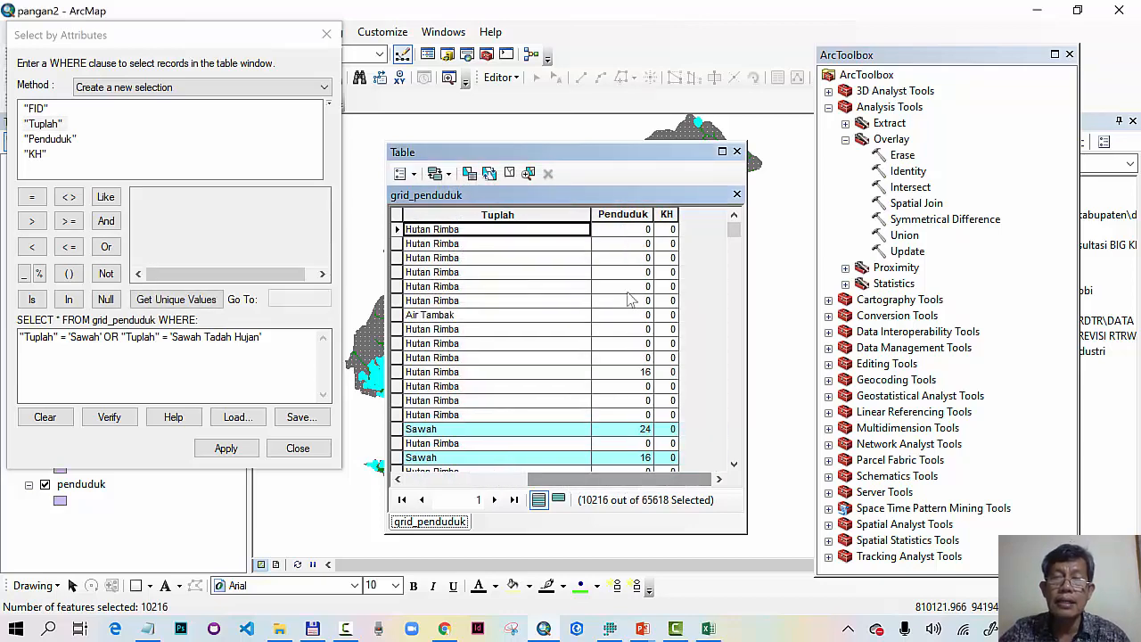
pyautogui.rightClick(664, 214)
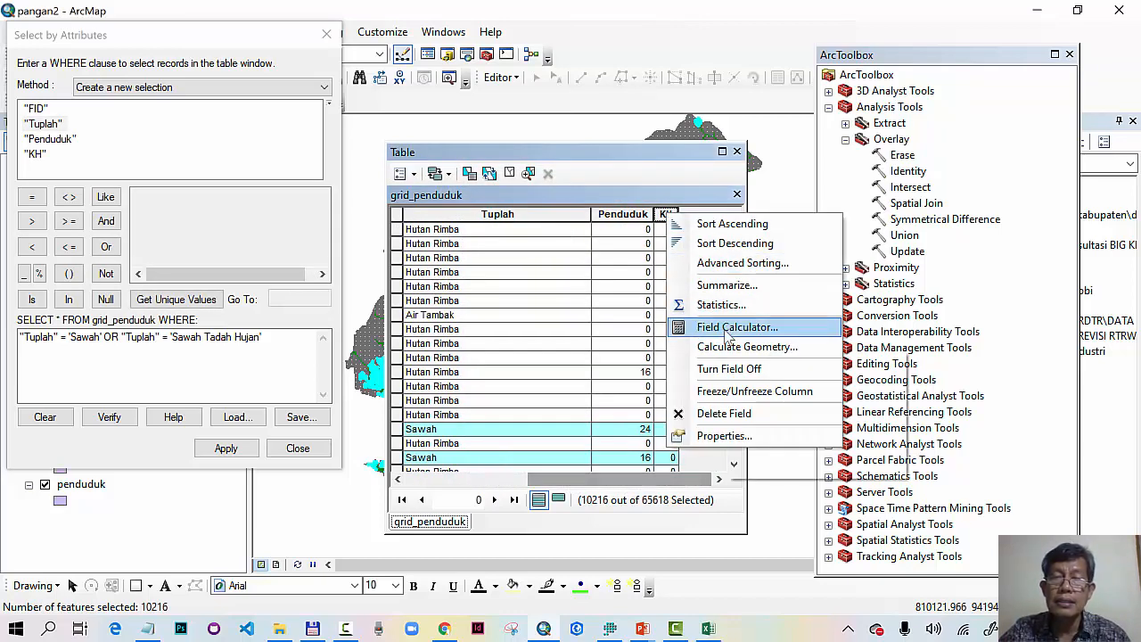
pyautogui.click(731, 326)
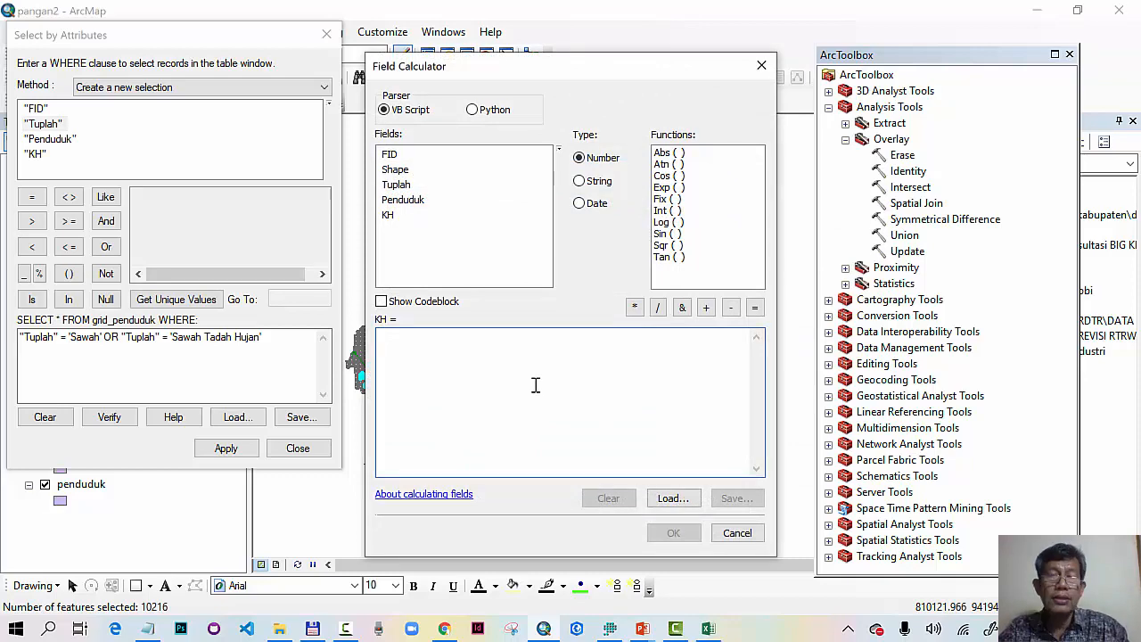
pyautogui.hotkey('ctrl', 'v')
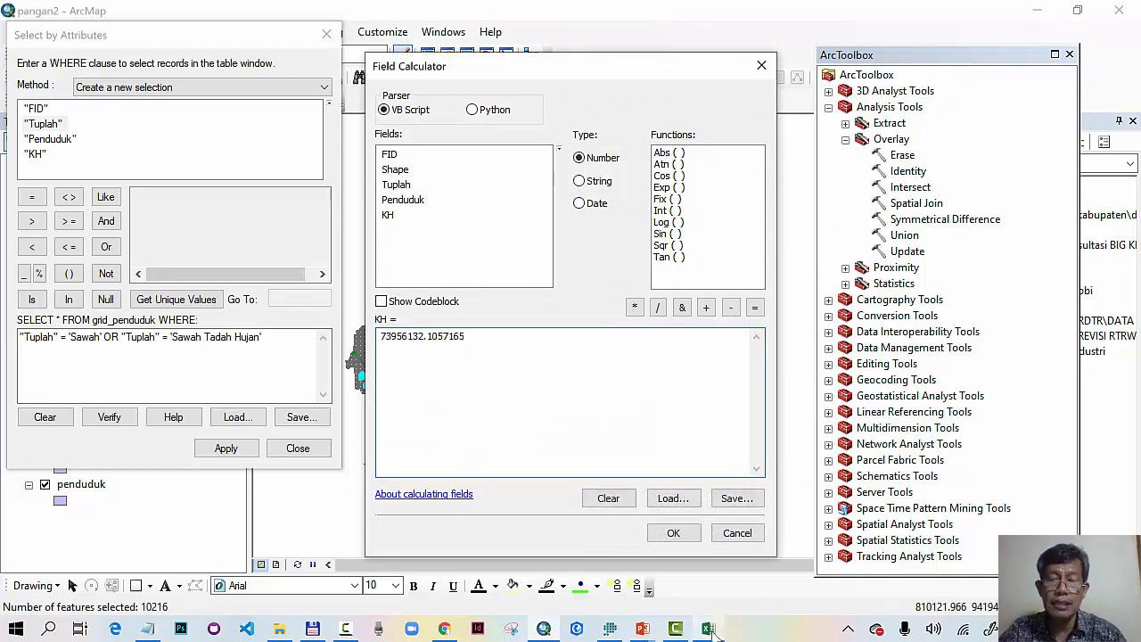
pyautogui.click(716, 629)
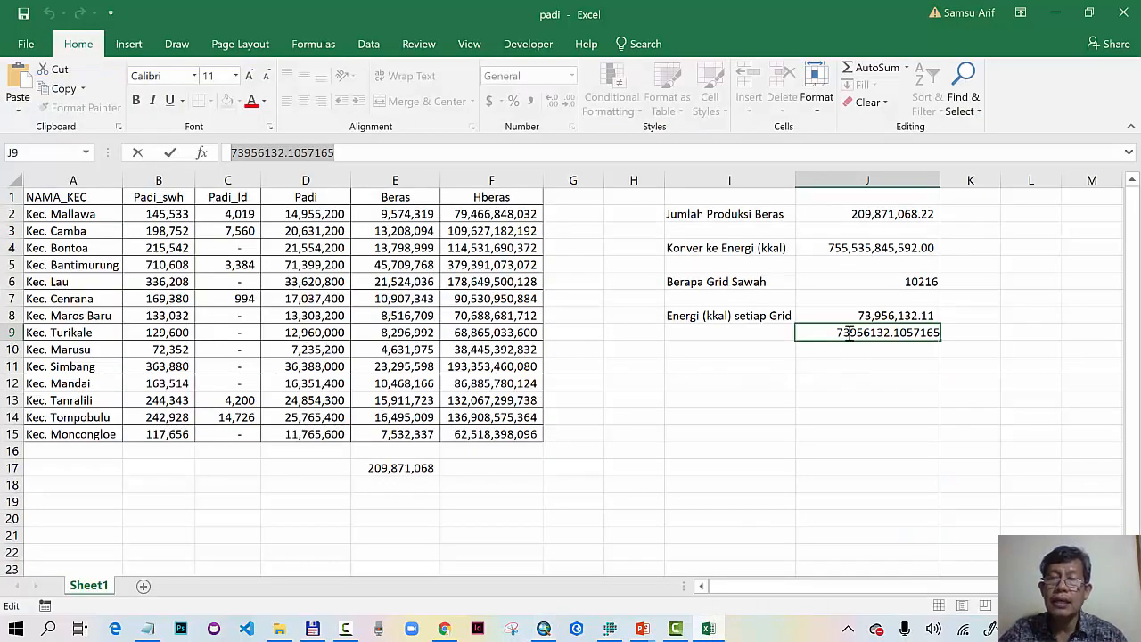
pyautogui.click(544, 629)
pyautogui.click(668, 533)
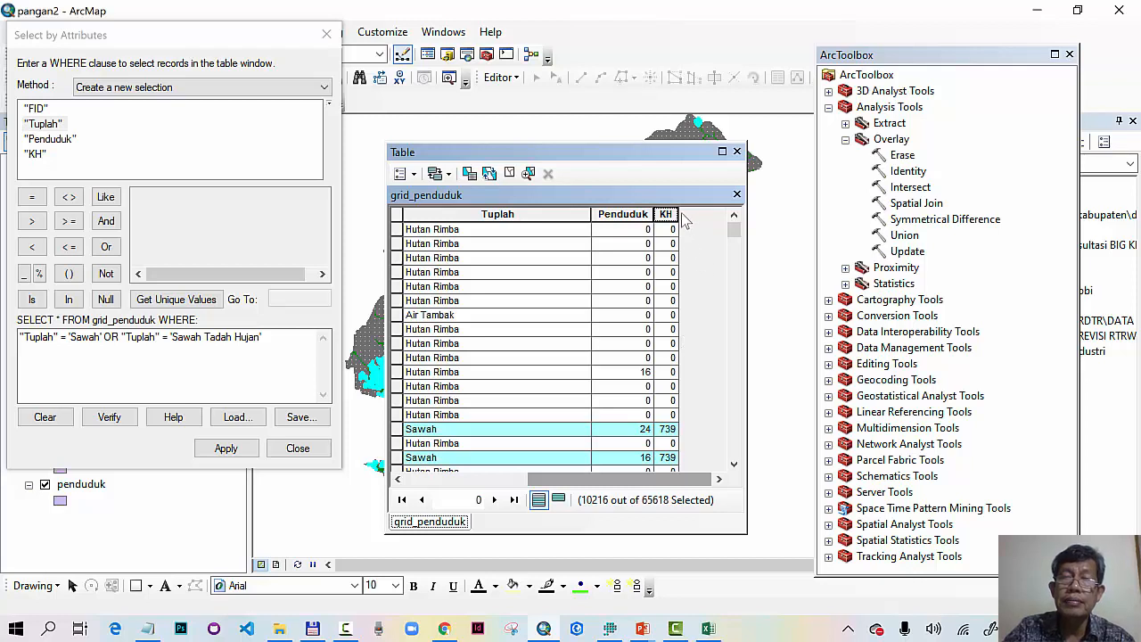
# - Widen the KH column and the table window to show the full values, and close Select by Attributes
pyautogui.moveTo(678, 215); pyautogui.dragTo(711, 215)
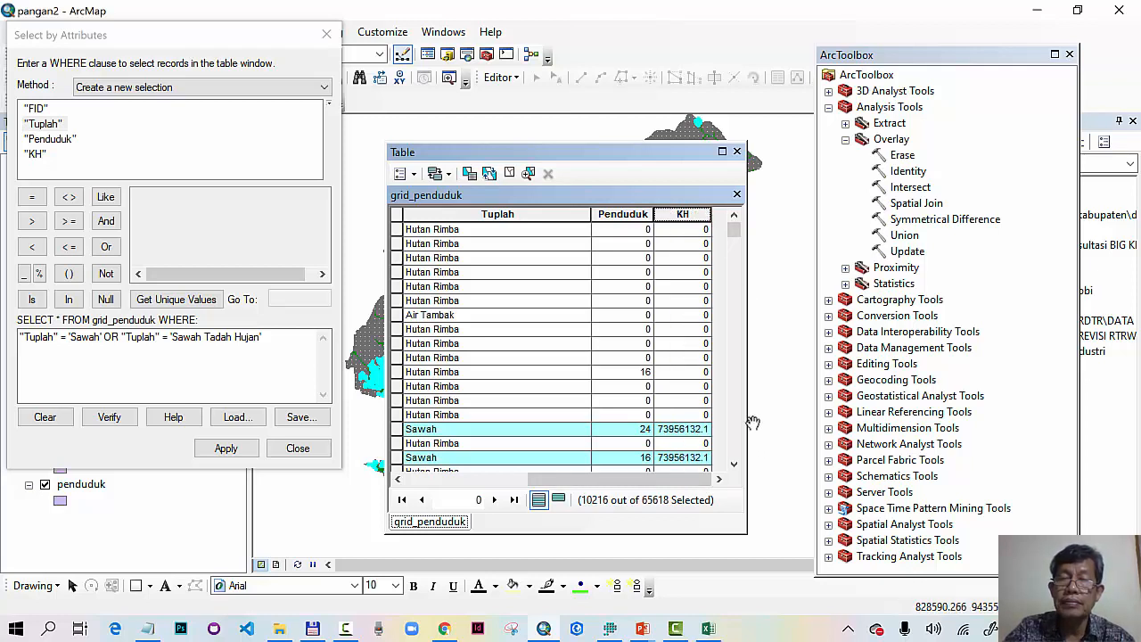
pyautogui.moveTo(746, 431); pyautogui.dragTo(871, 411)
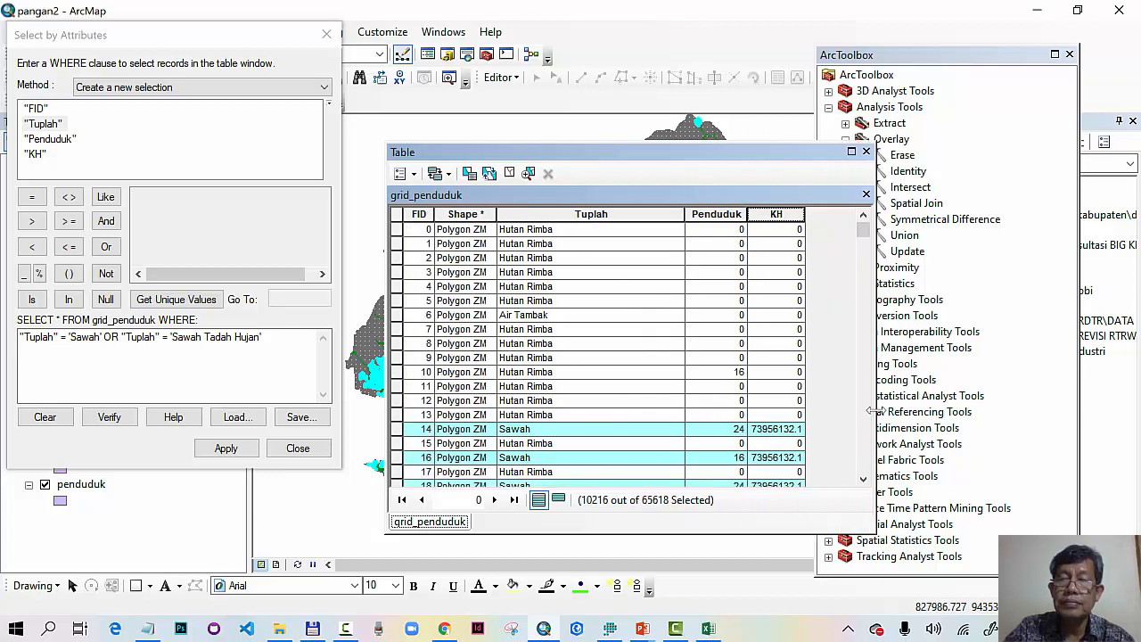
pyautogui.moveTo(802, 215); pyautogui.dragTo(813, 215)
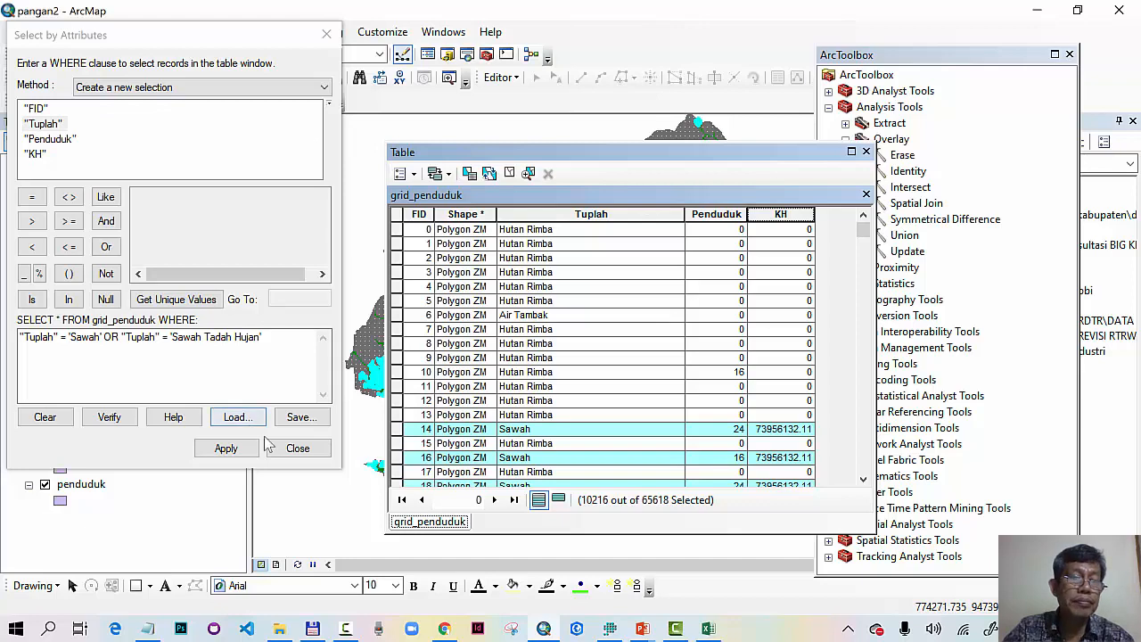
pyautogui.click(297, 447)
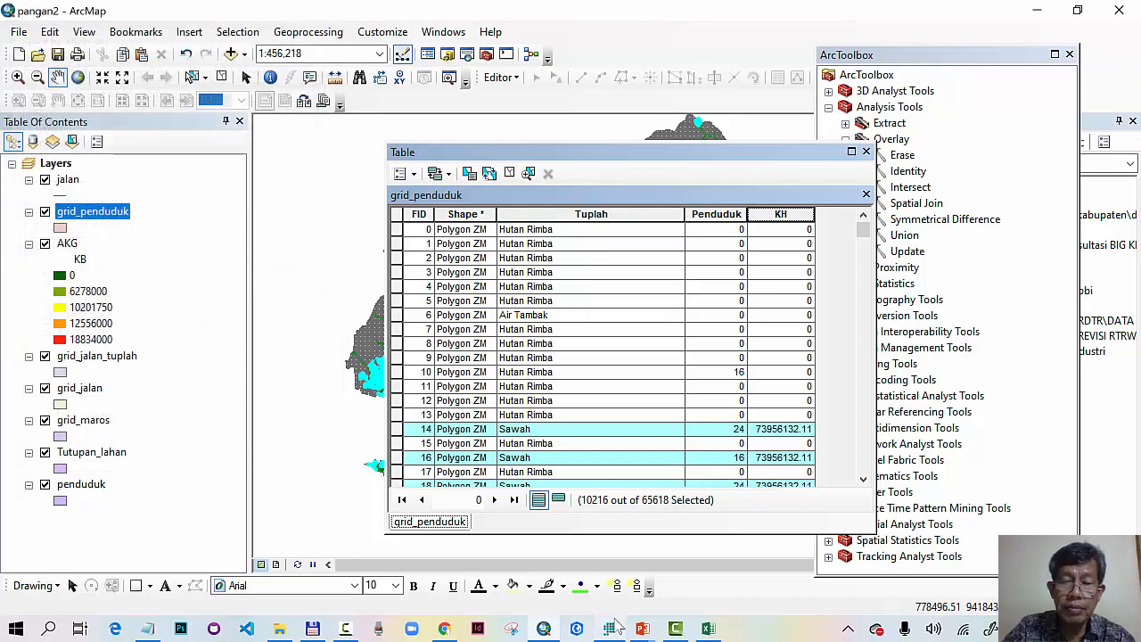
# - Clear the grid selection and, following the DT Pangan slide formula, add a Float field TP with precision 12 and scale 2 to grid_penduduk
pyautogui.click(643, 630)
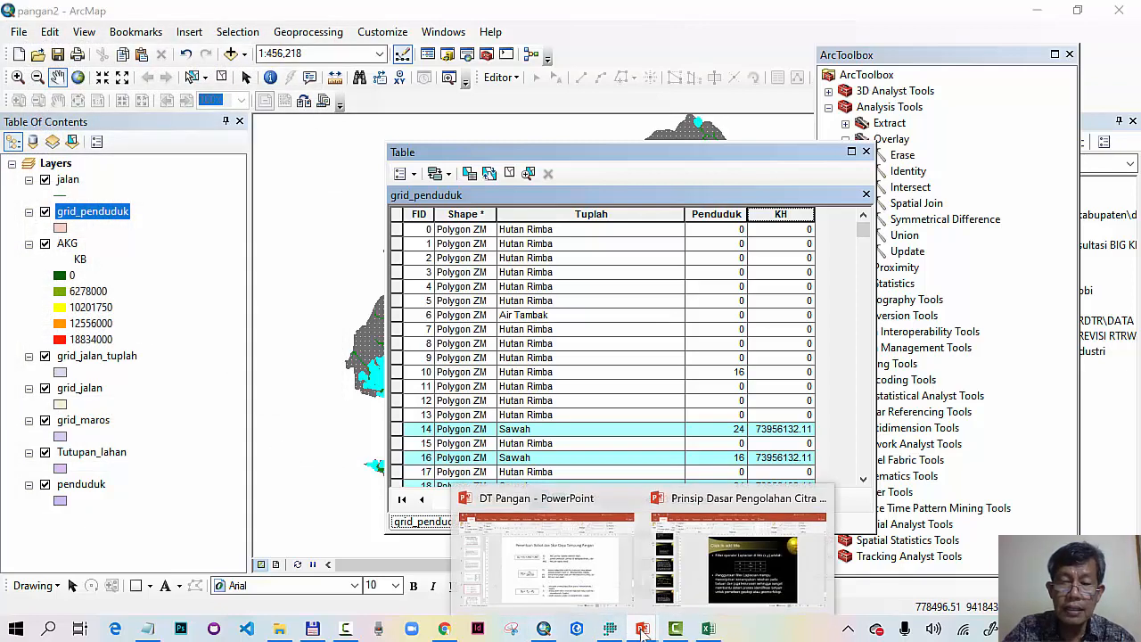
pyautogui.click(596, 598)
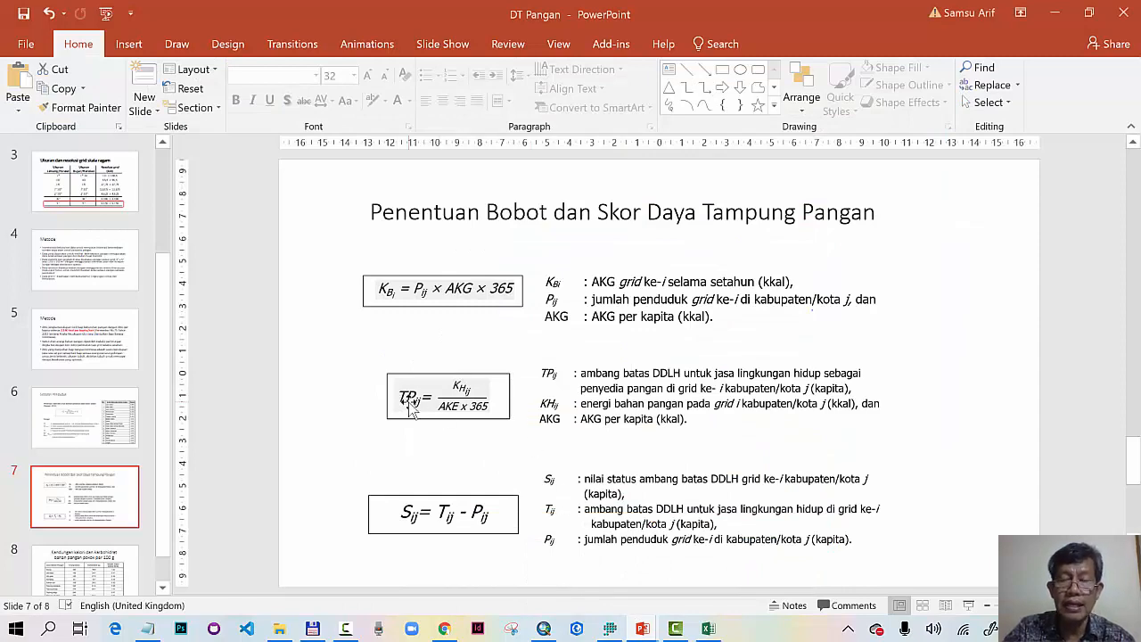
pyautogui.click(543, 629)
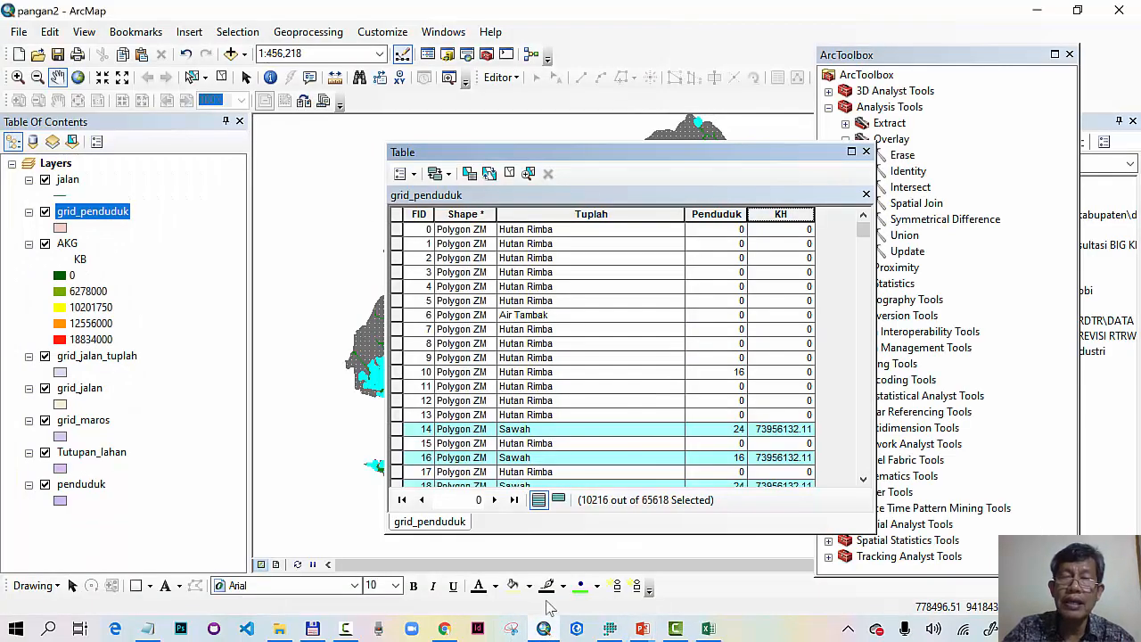
pyautogui.click(509, 173)
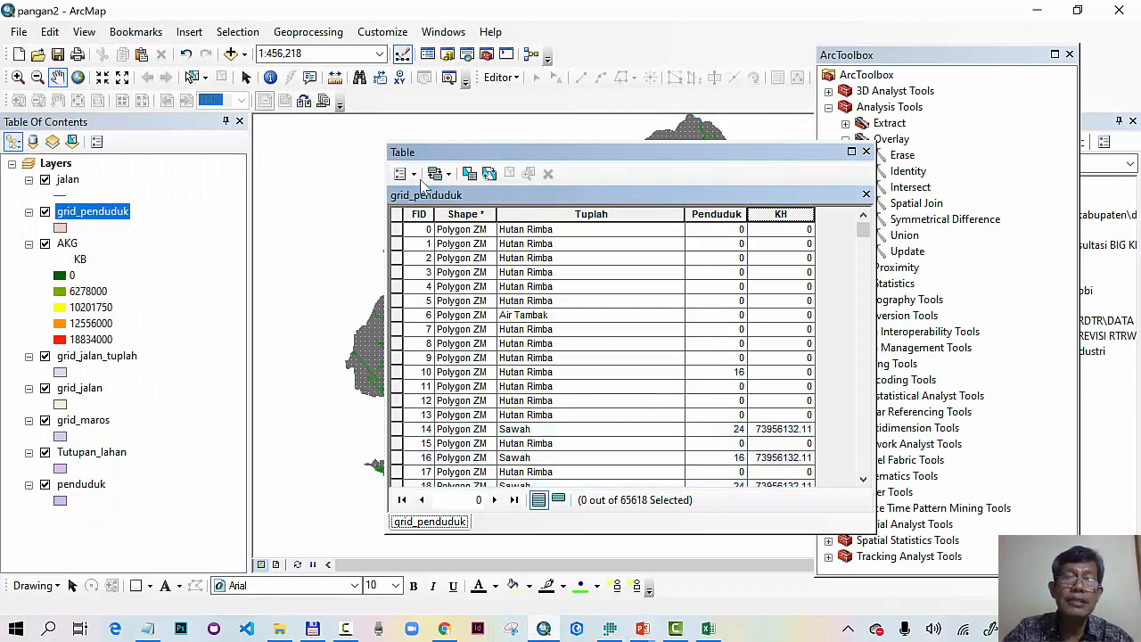
pyautogui.click(414, 173)
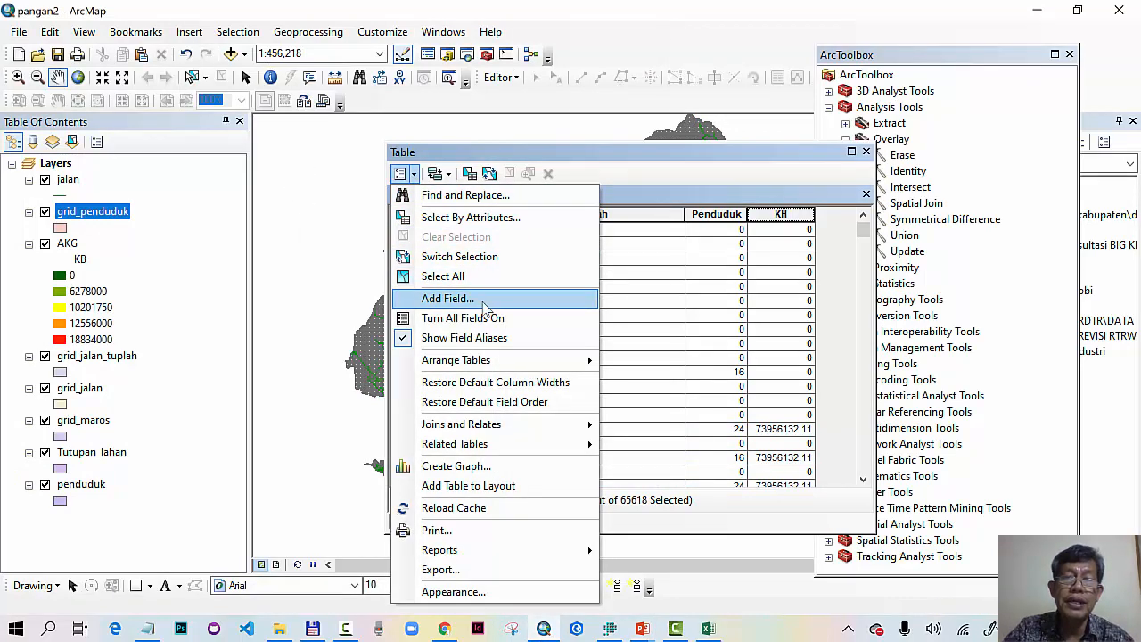
pyautogui.click(483, 298)
pyautogui.write('TP')
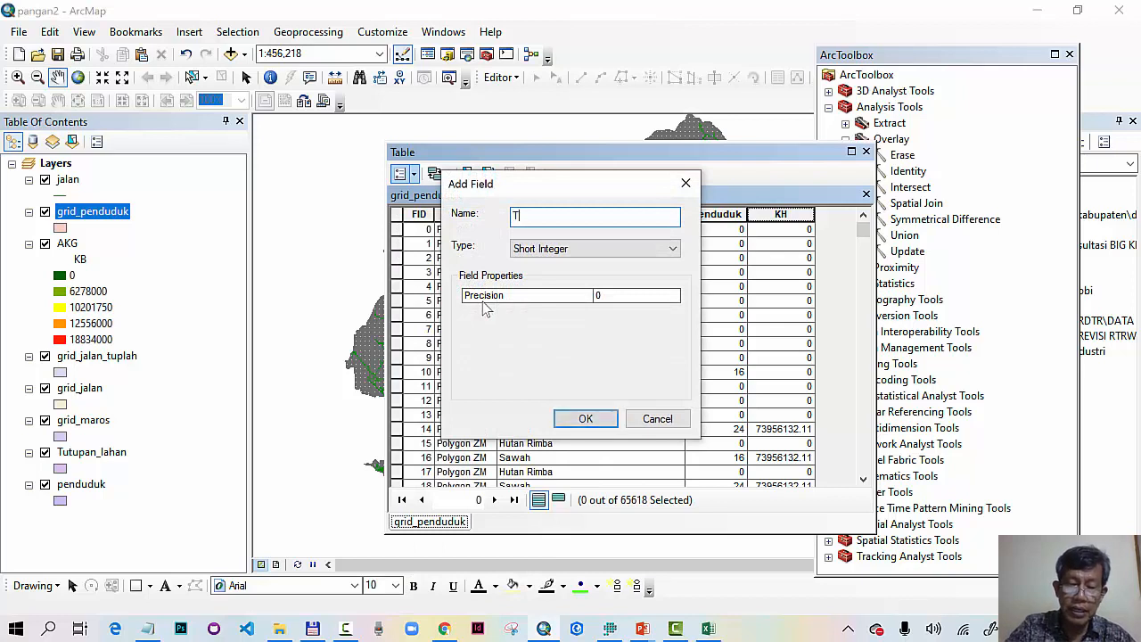
pyautogui.click(553, 249)
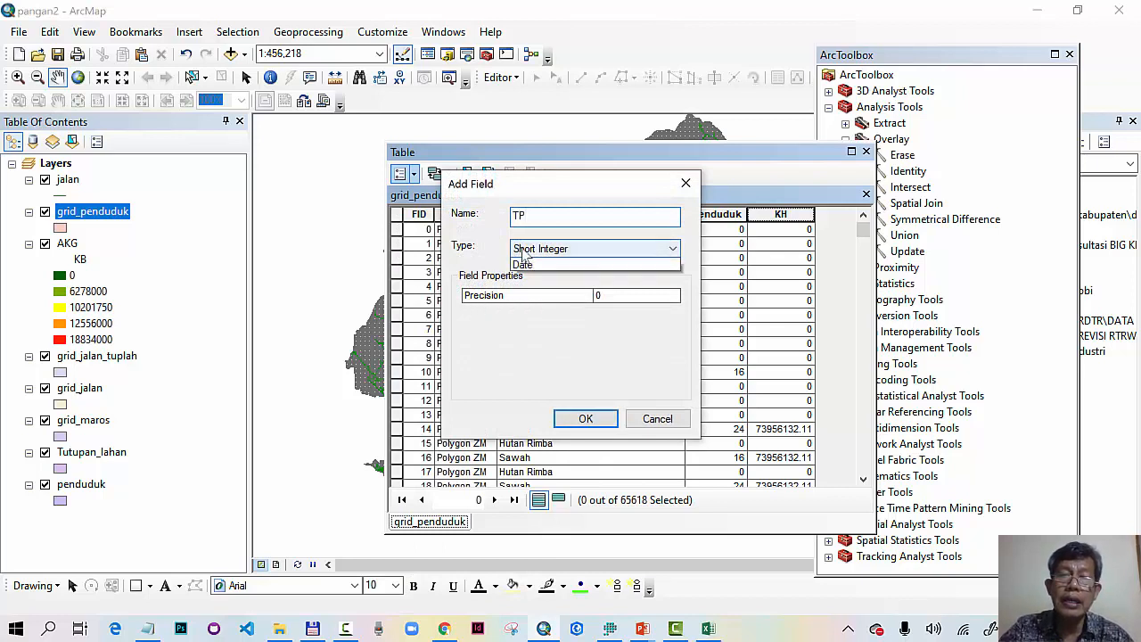
pyautogui.click(571, 286)
pyautogui.click(615, 296)
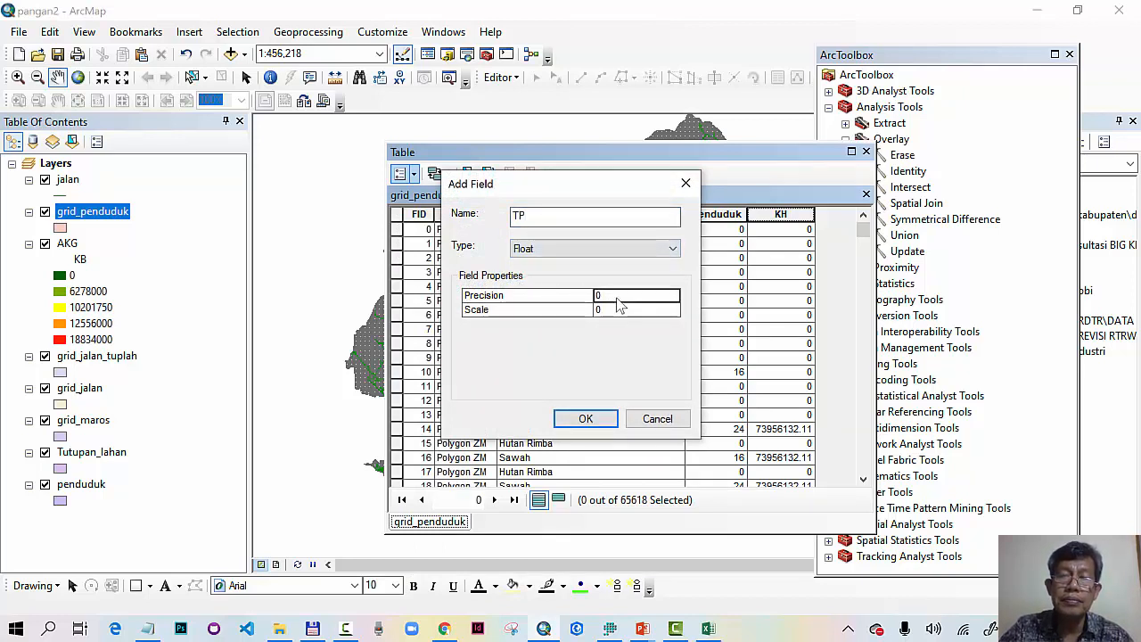
pyautogui.write('12')
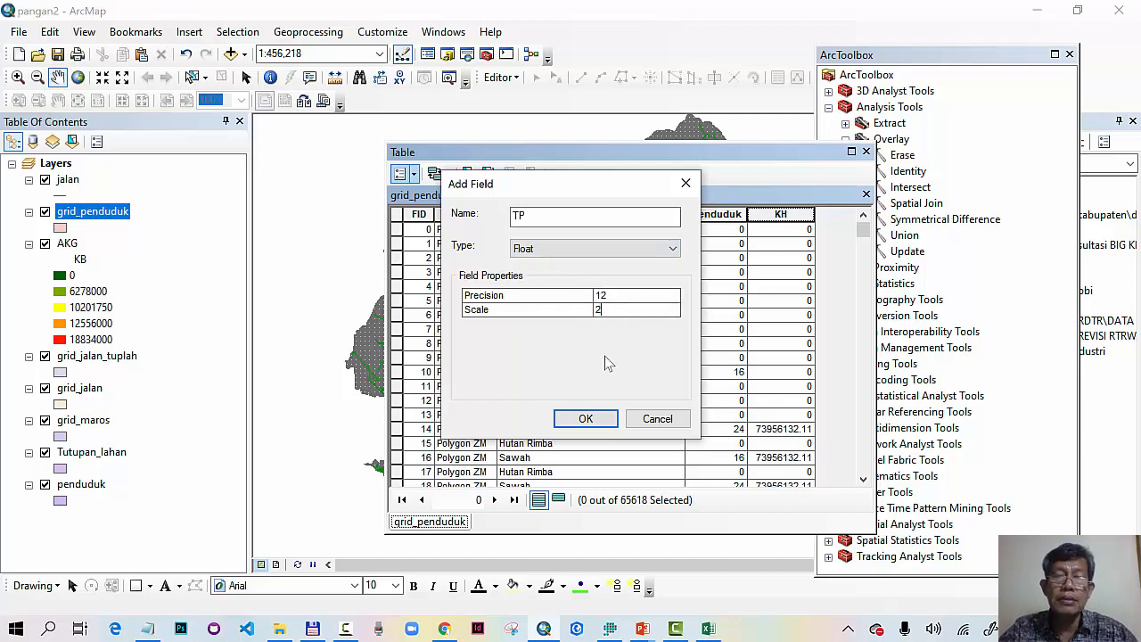
pyautogui.click(586, 419)
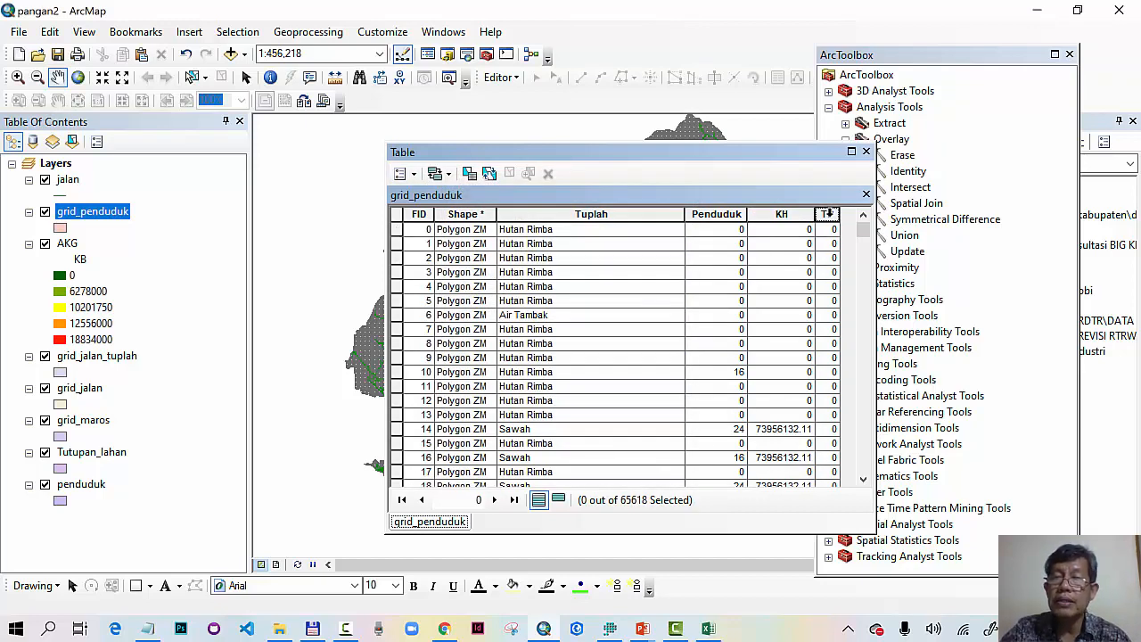
# - Calculate the TP field of grid_penduduk as [KH]/(2150*365), checking the formula in the DT Pangan presentation
pyautogui.rightClick(828, 214)
pyautogui.click(872, 329)
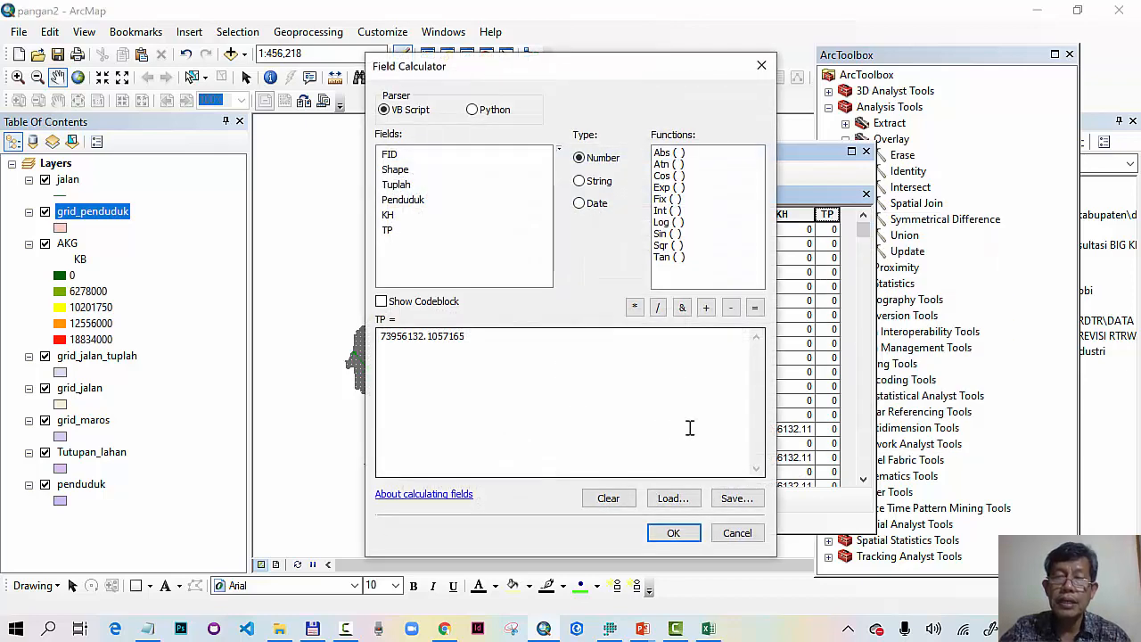
pyautogui.click(608, 497)
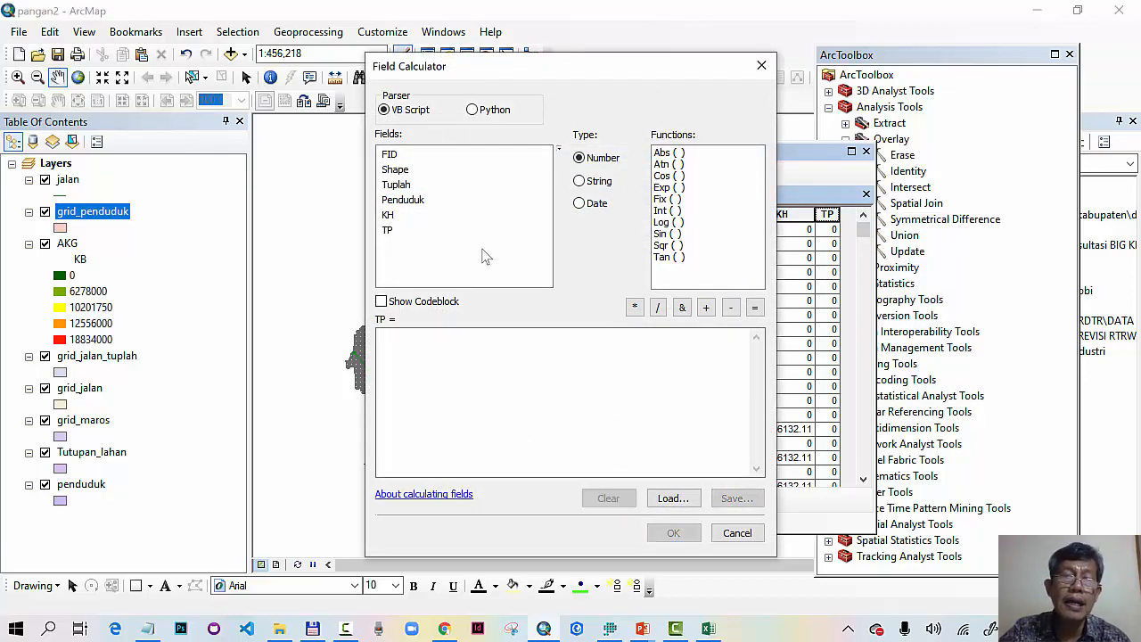
pyautogui.doubleClick(389, 216)
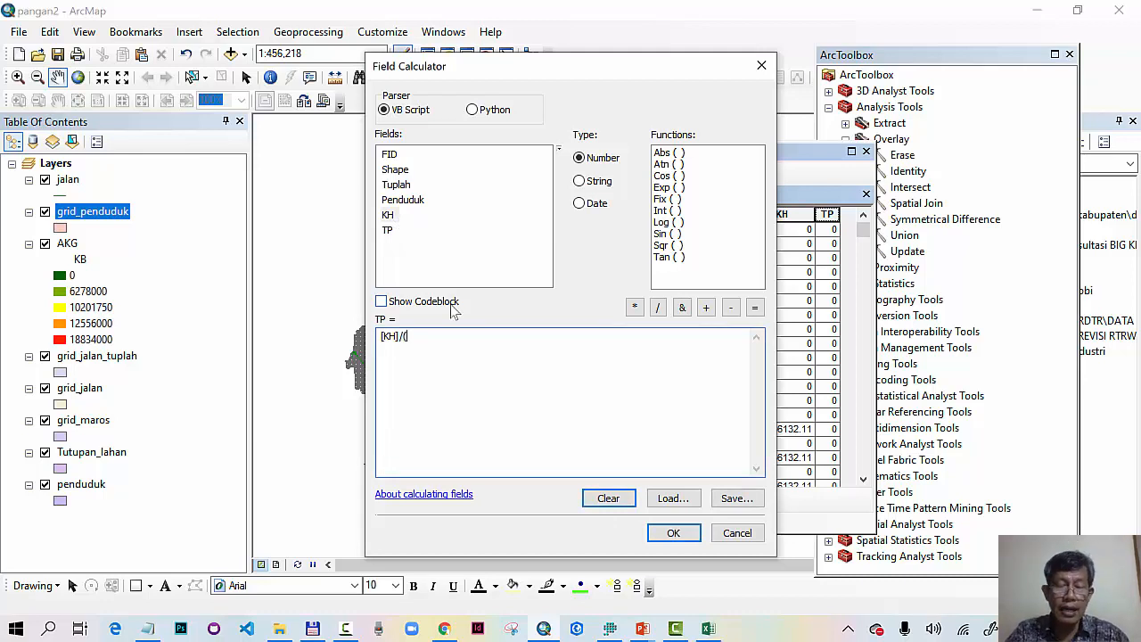
pyautogui.moveTo(642, 628)
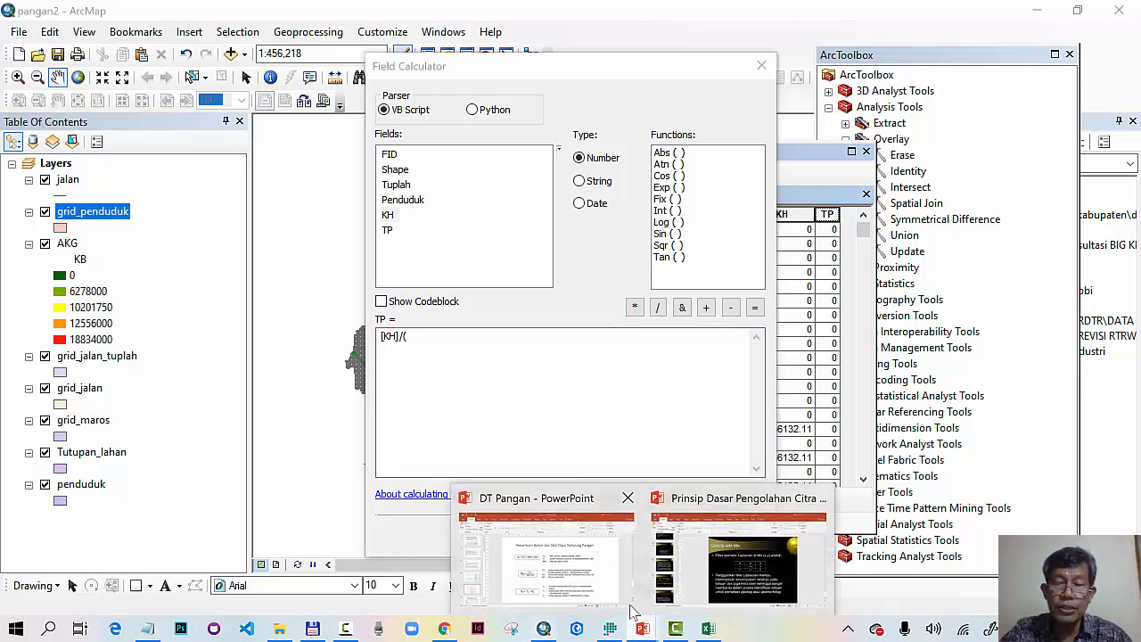
pyautogui.click(588, 562)
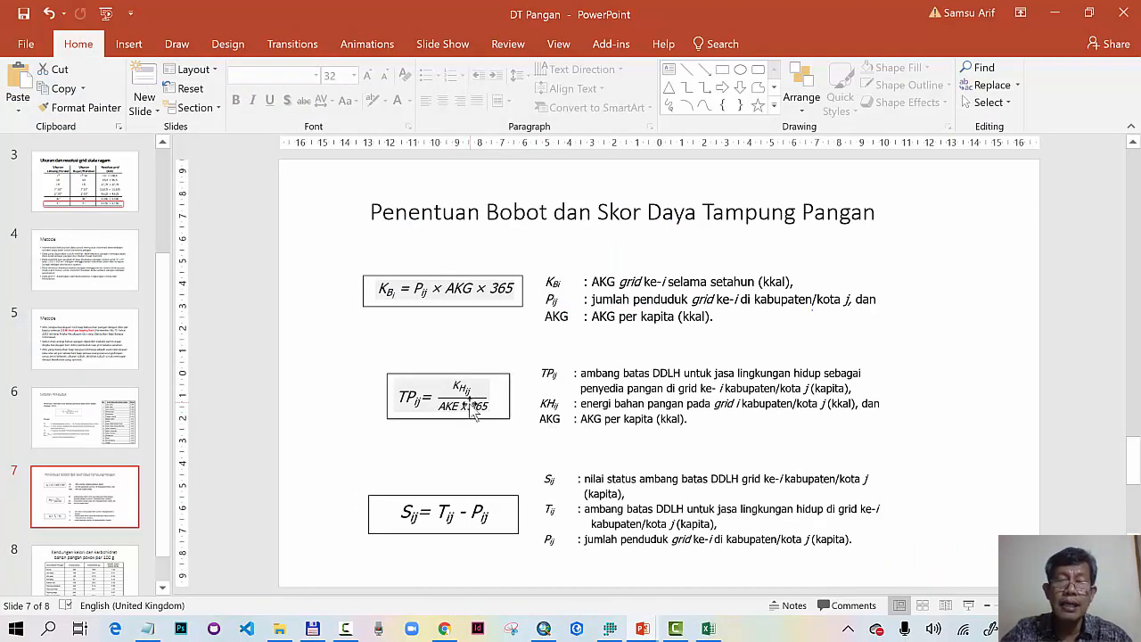
pyautogui.click(546, 629)
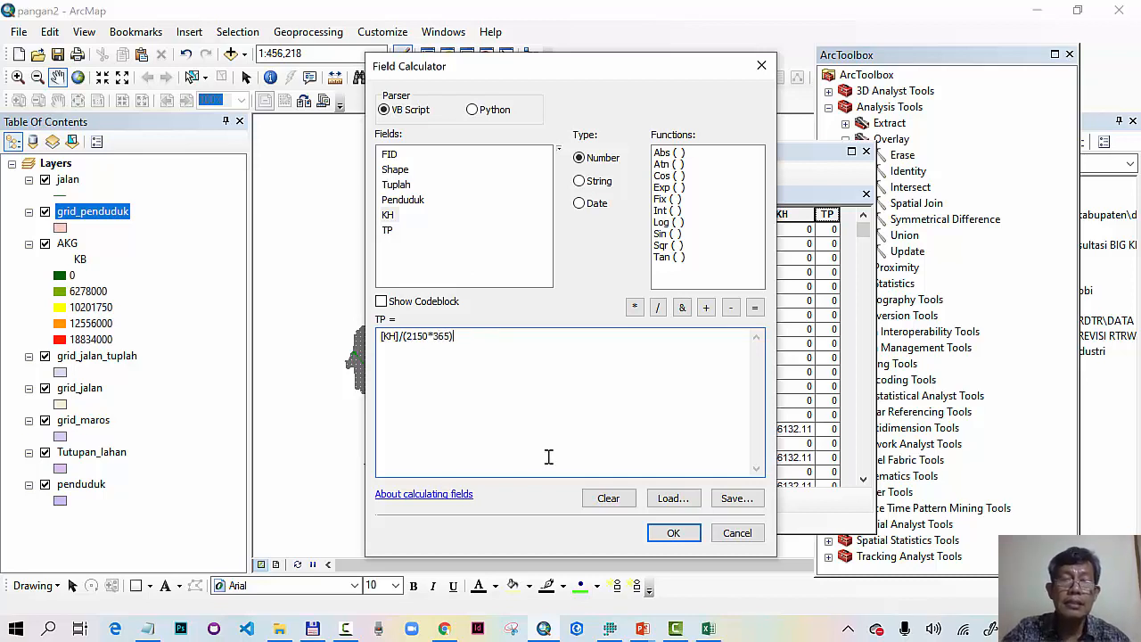
pyautogui.click(667, 532)
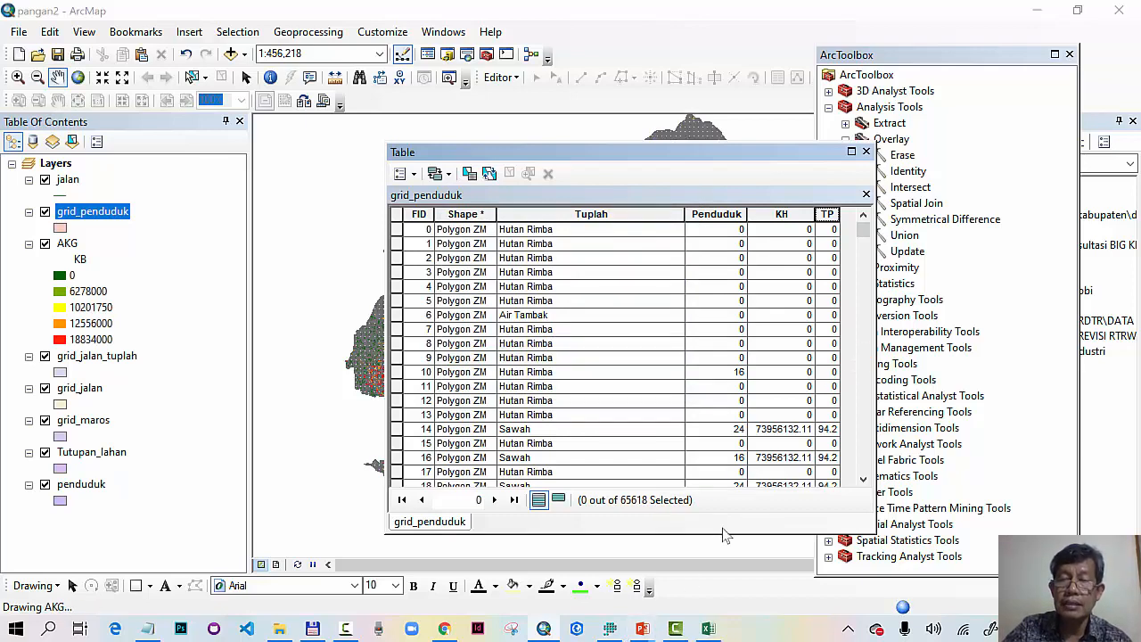
# - Review the status formula in the DT Pangan presentation, and back in ArcMap widen the table window and the TP column
pyautogui.moveTo(644, 629)
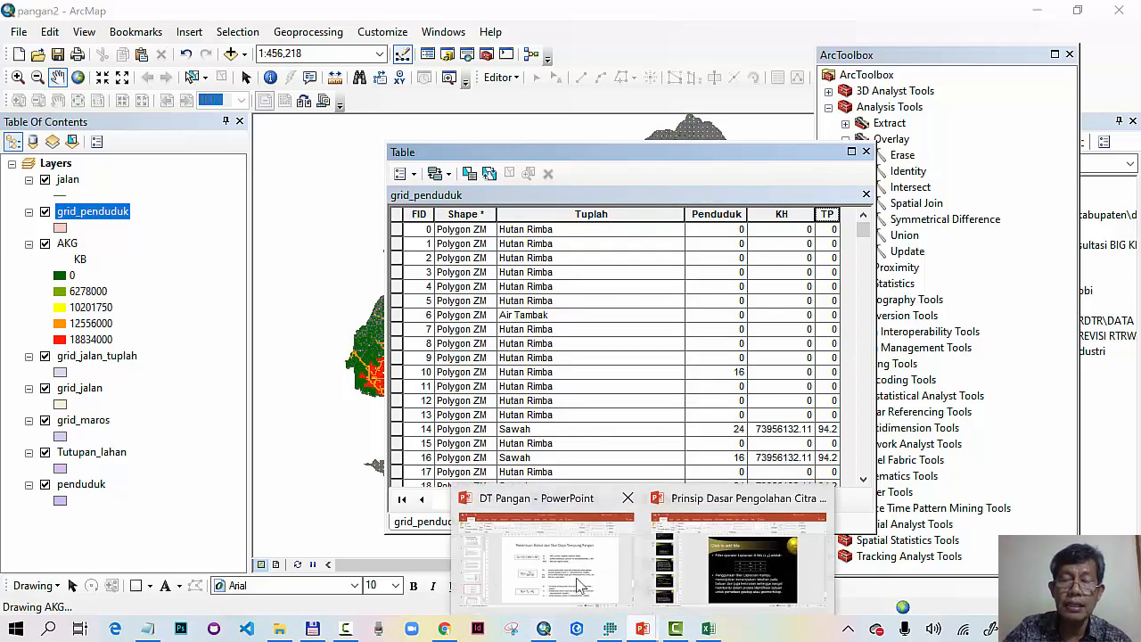
pyautogui.click(575, 580)
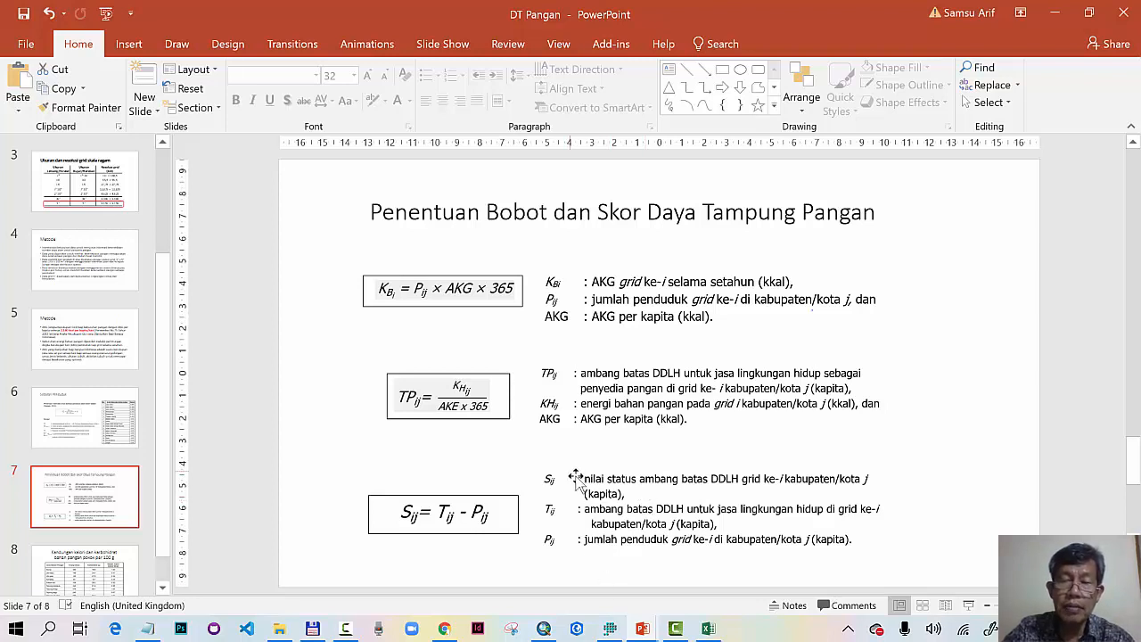
pyautogui.click(543, 629)
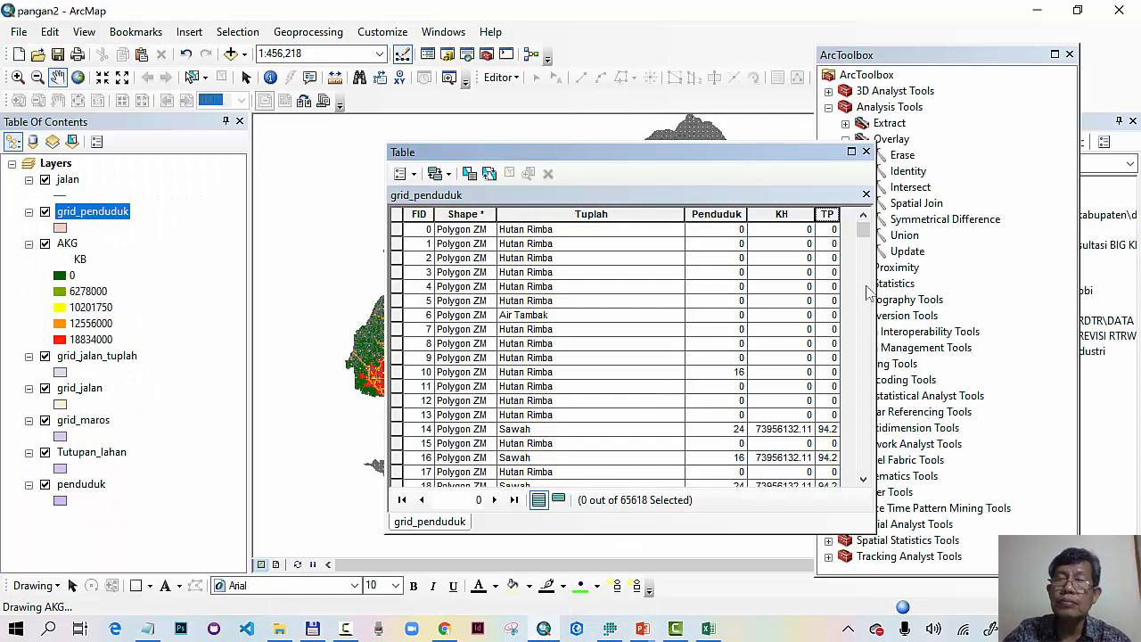
pyautogui.moveTo(747, 158); pyautogui.dragTo(585, 167)
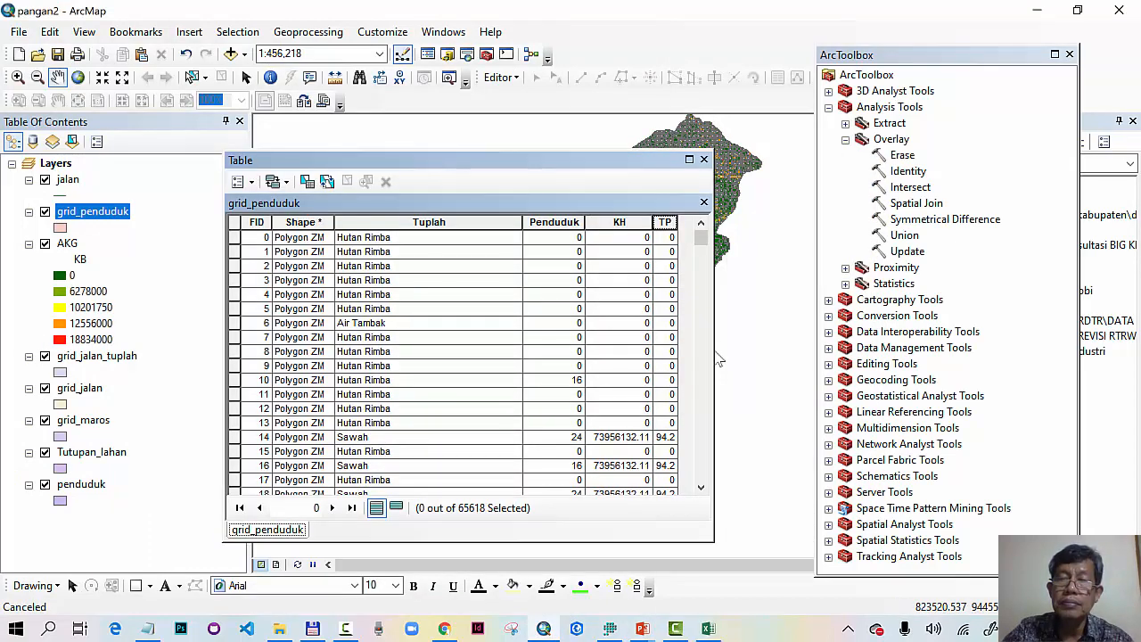
pyautogui.moveTo(711, 351); pyautogui.dragTo(957, 350)
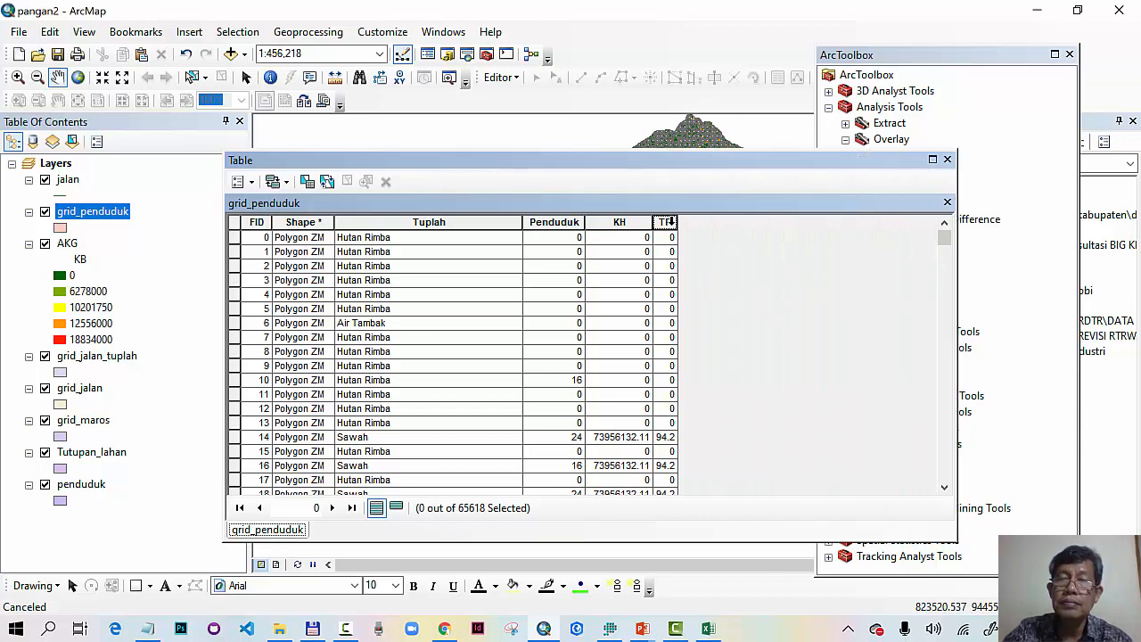
pyautogui.moveTo(677, 222); pyautogui.dragTo(740, 220)
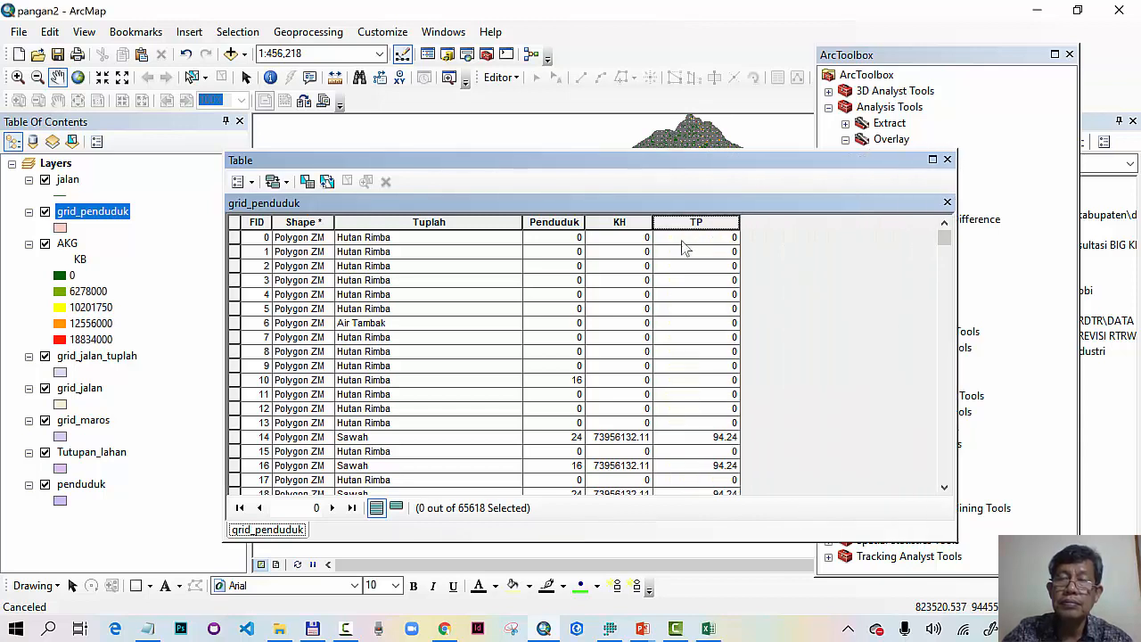
# - Add a Long Integer field named S to grid_penduduk, checking the field symbol in the DT Pangan presentation
pyautogui.click(240, 182)
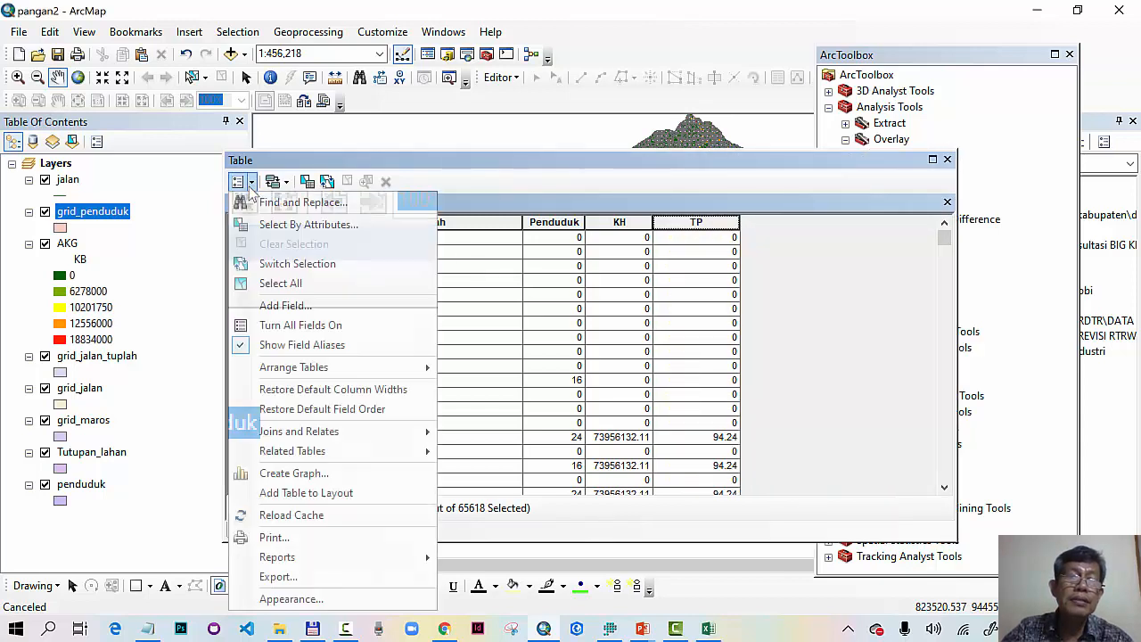
pyautogui.click(303, 305)
pyautogui.click(643, 629)
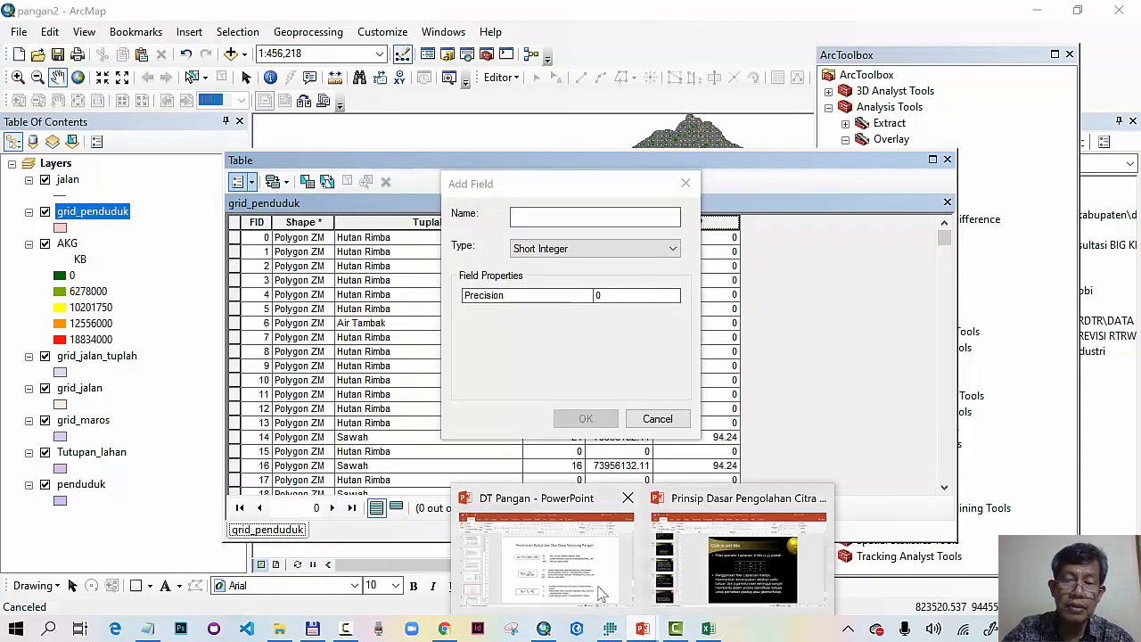
pyautogui.click(524, 566)
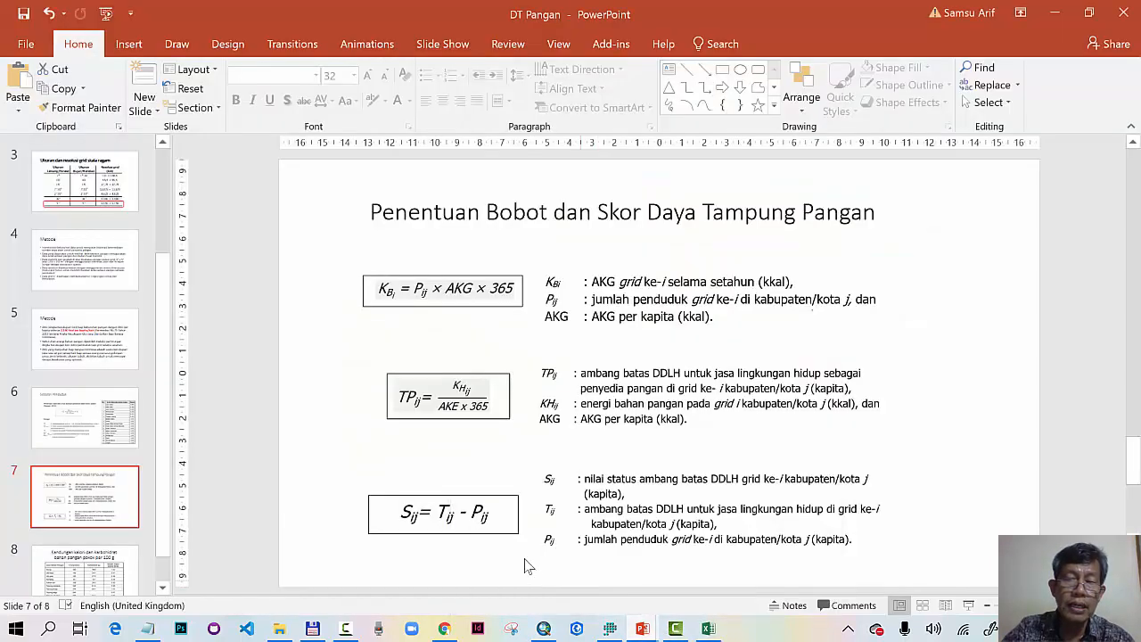
pyautogui.click(546, 629)
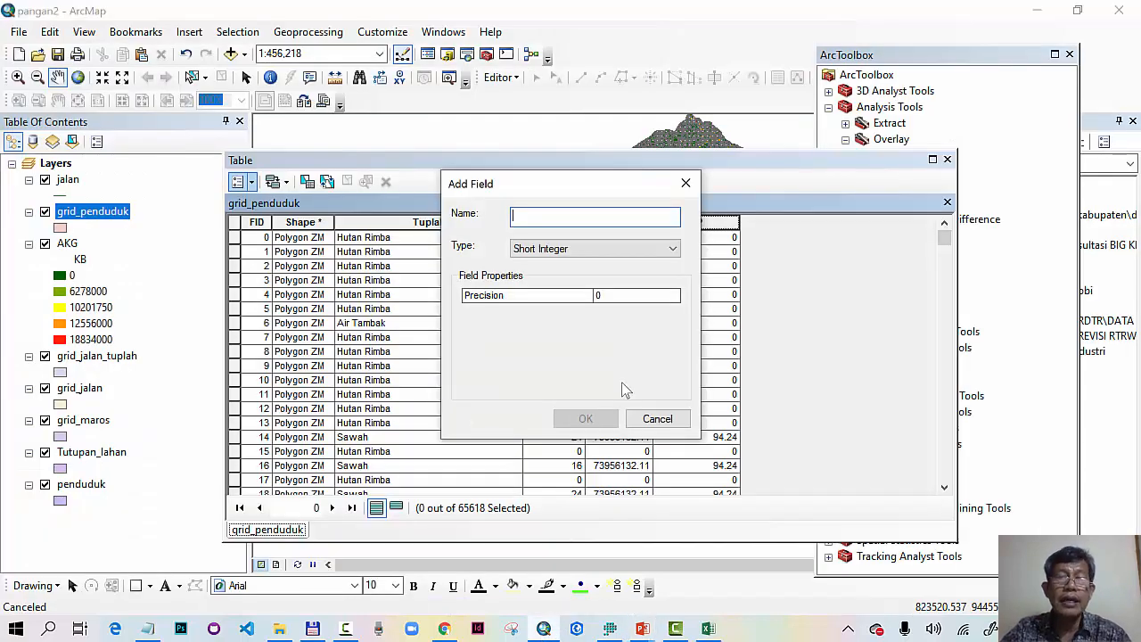
pyautogui.write('S')
pyautogui.click(616, 249)
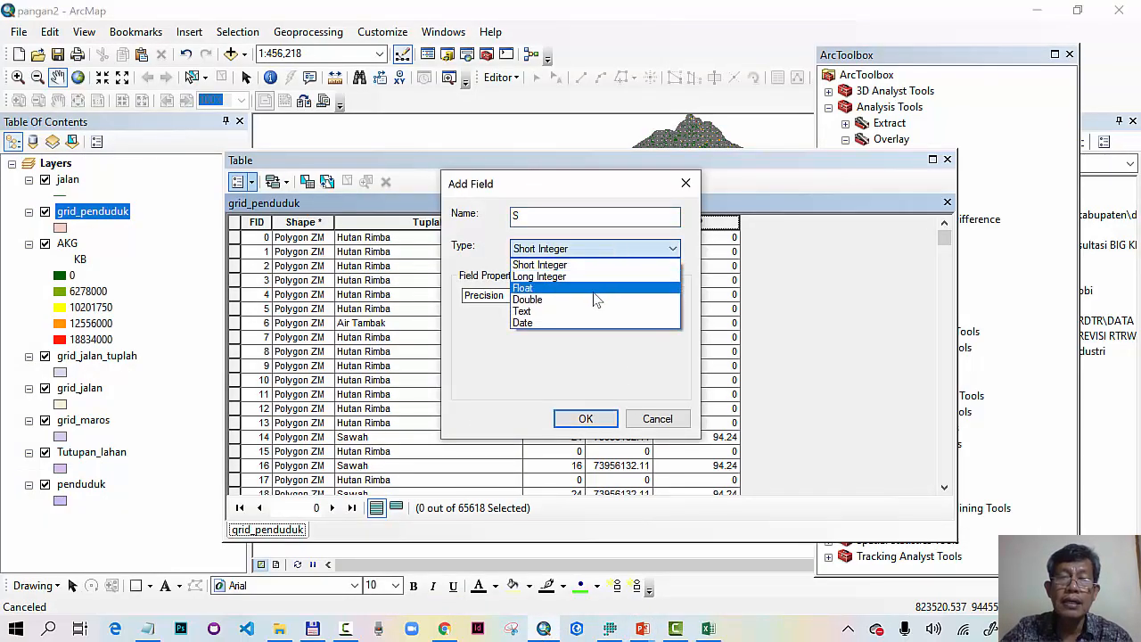
pyautogui.click(594, 279)
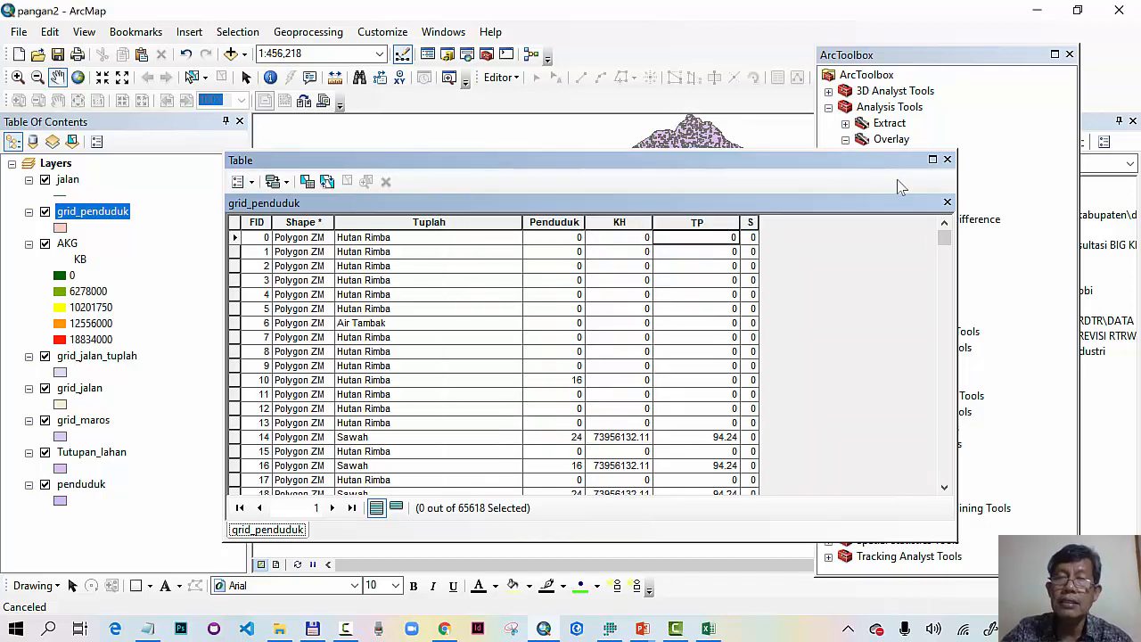
# - Calculate the S field as [TP]-[Penduduk], following the status formula in the DT Pangan presentation
pyautogui.rightClick(748, 222)
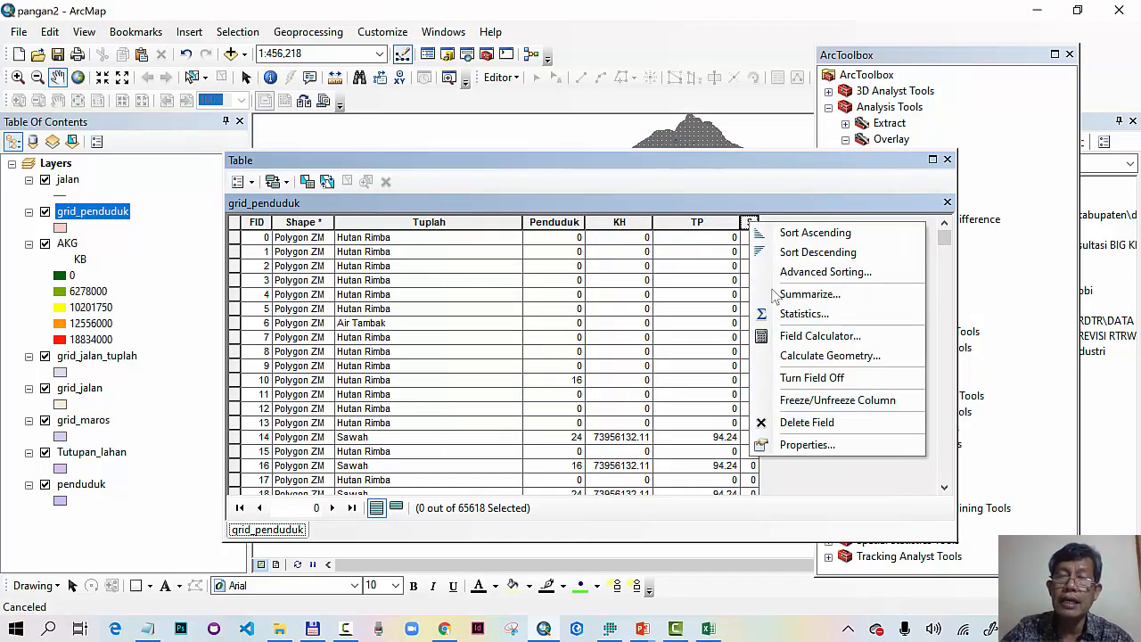
pyautogui.click(802, 335)
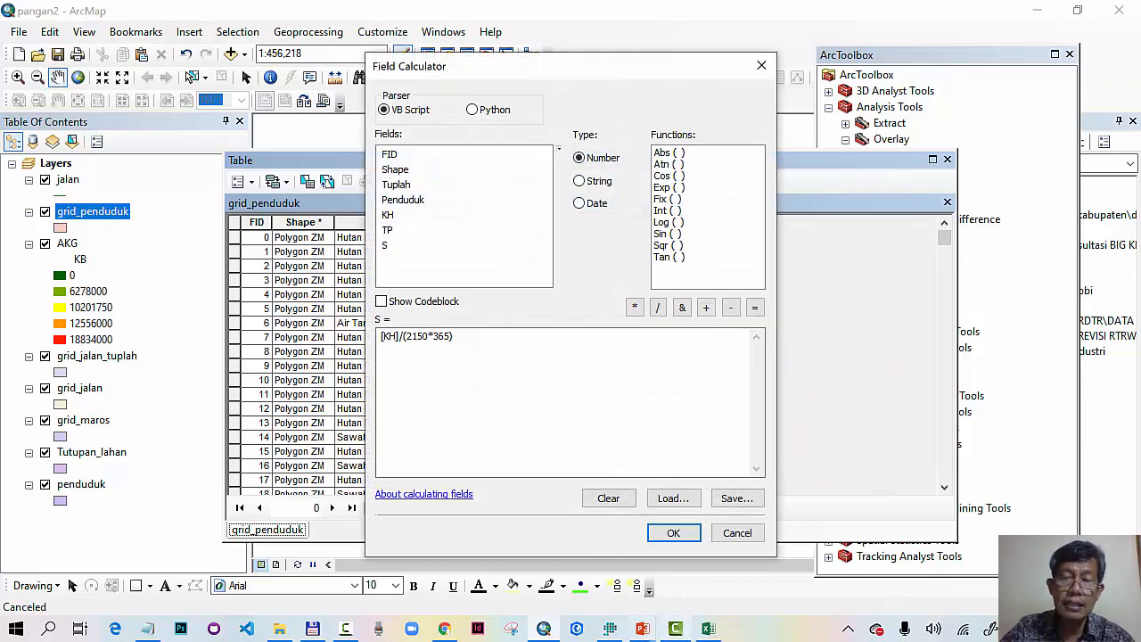
pyautogui.moveTo(642, 629)
pyautogui.click(567, 560)
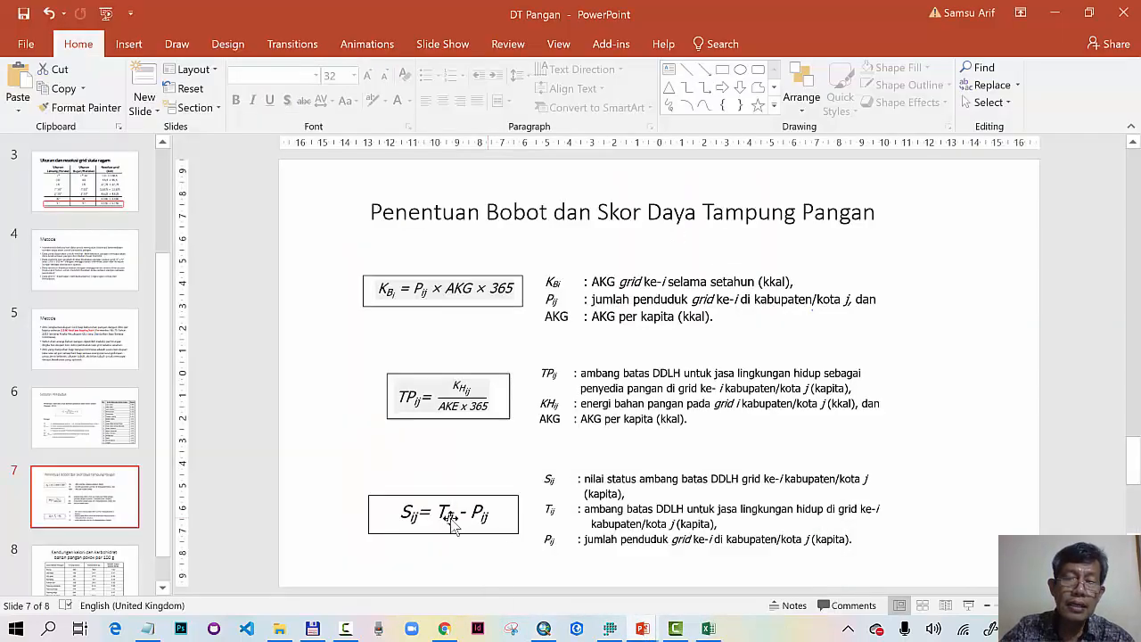
pyautogui.click(546, 629)
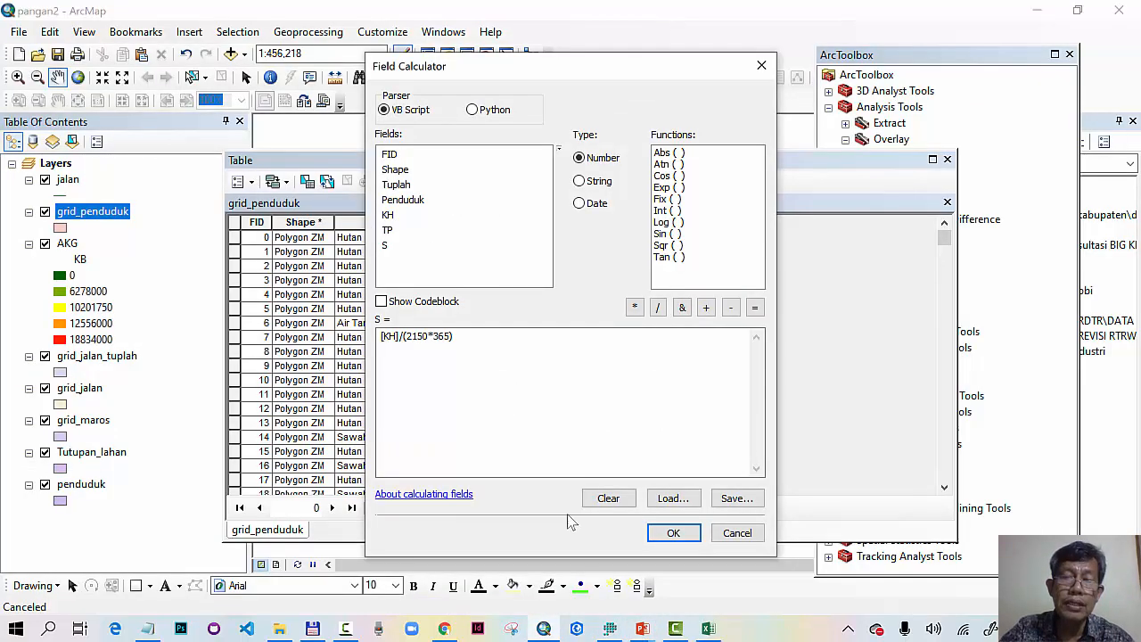
pyautogui.click(607, 498)
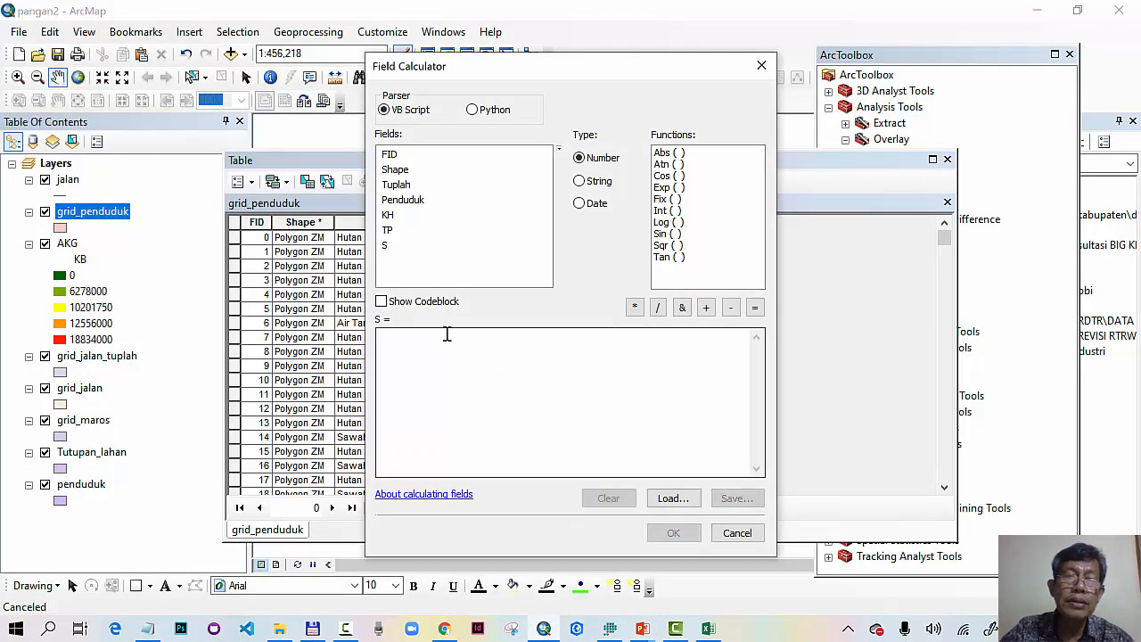
pyautogui.doubleClick(389, 230)
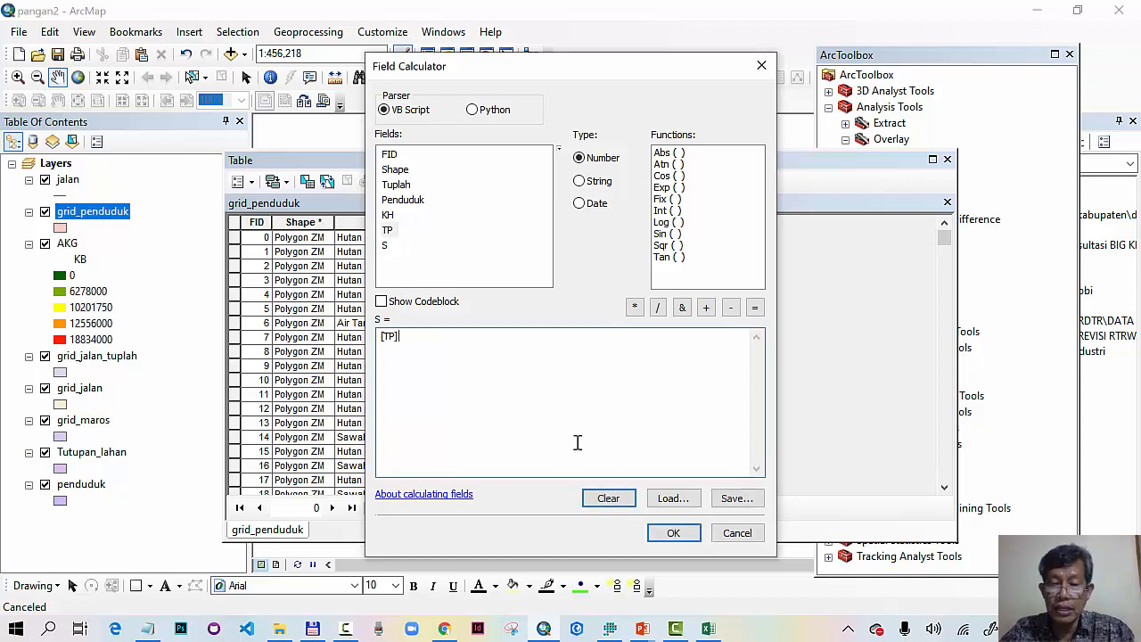
pyautogui.doubleClick(403, 200)
pyautogui.click(667, 534)
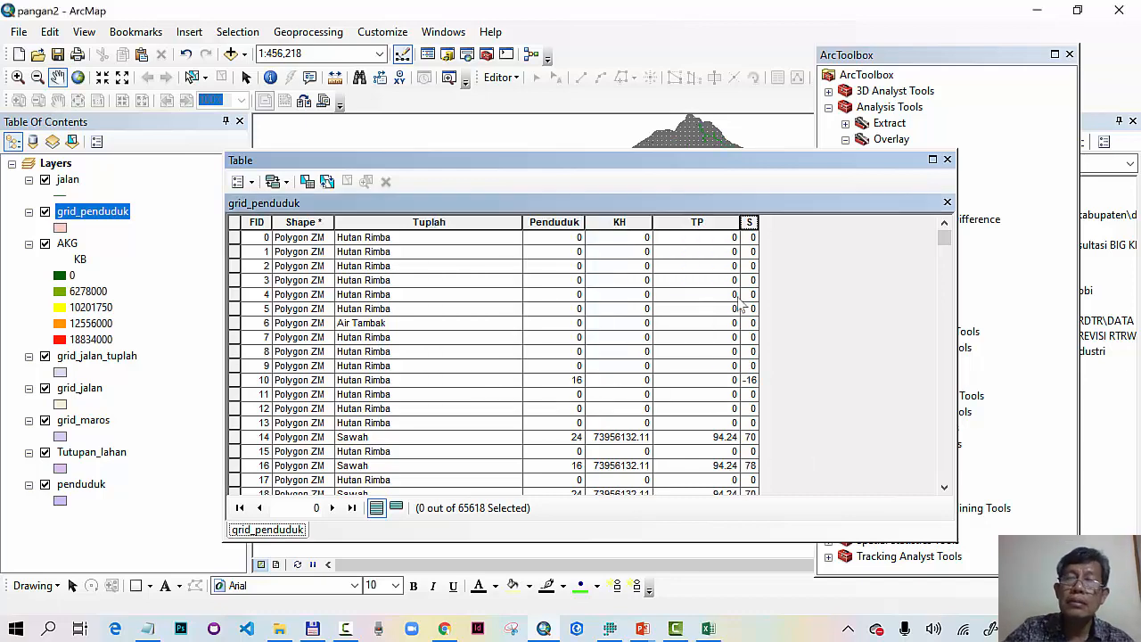
# - Reopen the grid_penduduk attribute table, widen the S column to inspect its values, and close the table
pyautogui.click(947, 159)
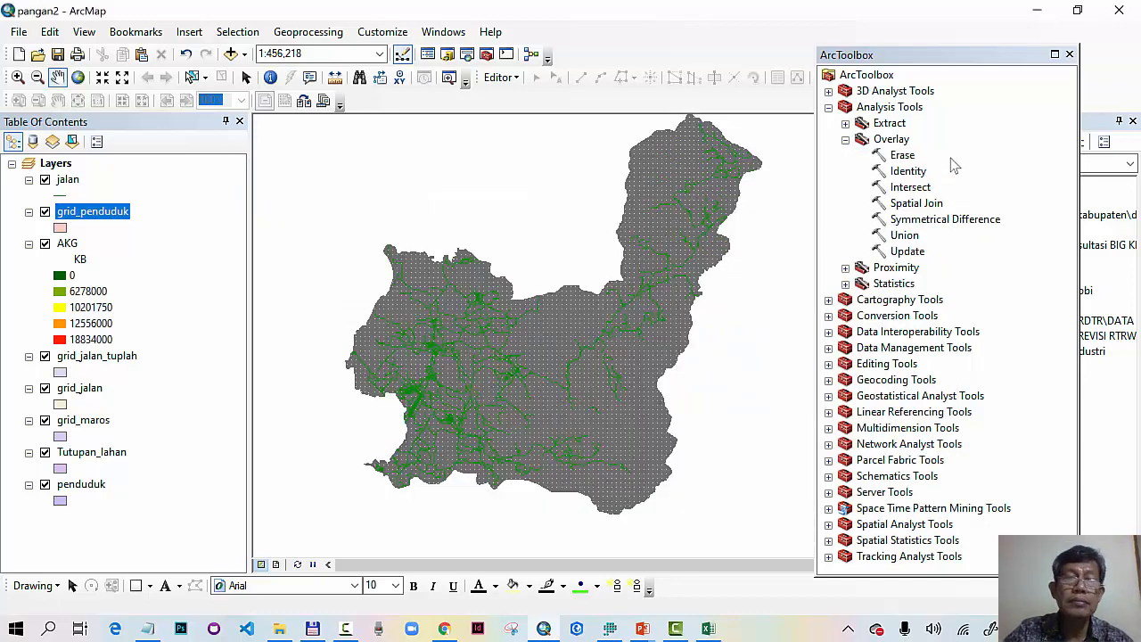
pyautogui.rightClick(126, 217)
pyautogui.click(175, 269)
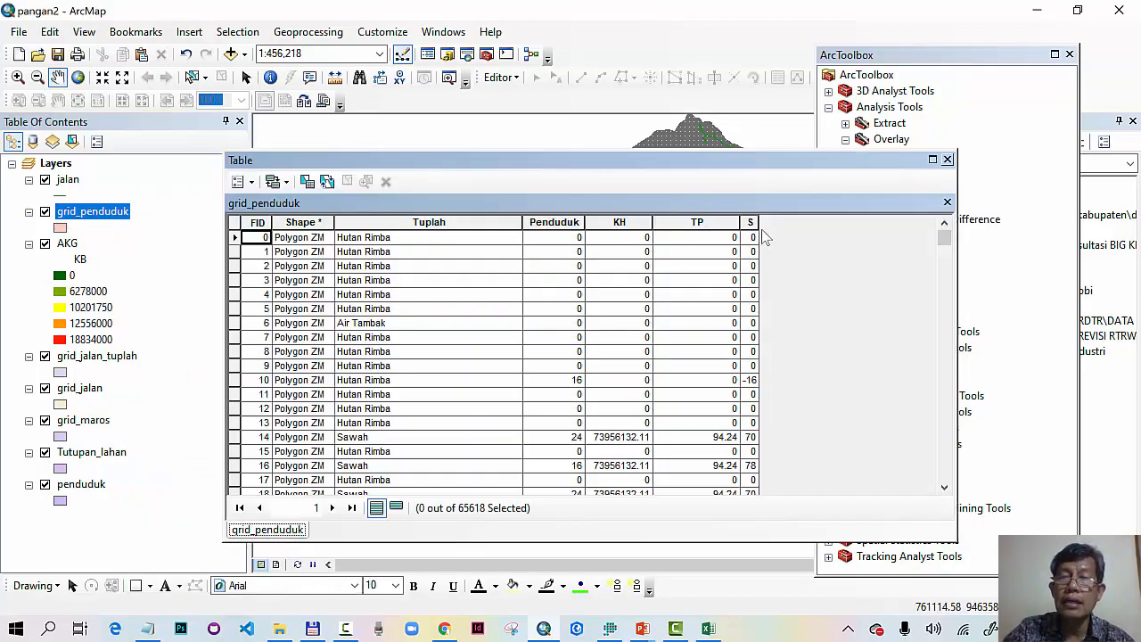
pyautogui.moveTo(760, 226); pyautogui.dragTo(803, 223)
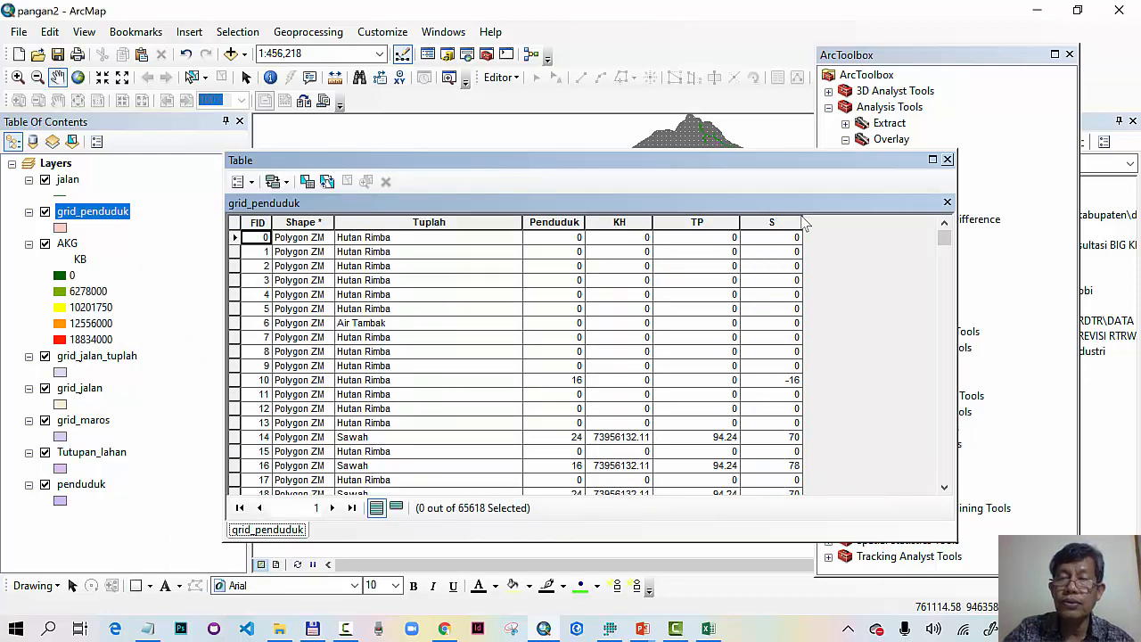
pyautogui.click(946, 160)
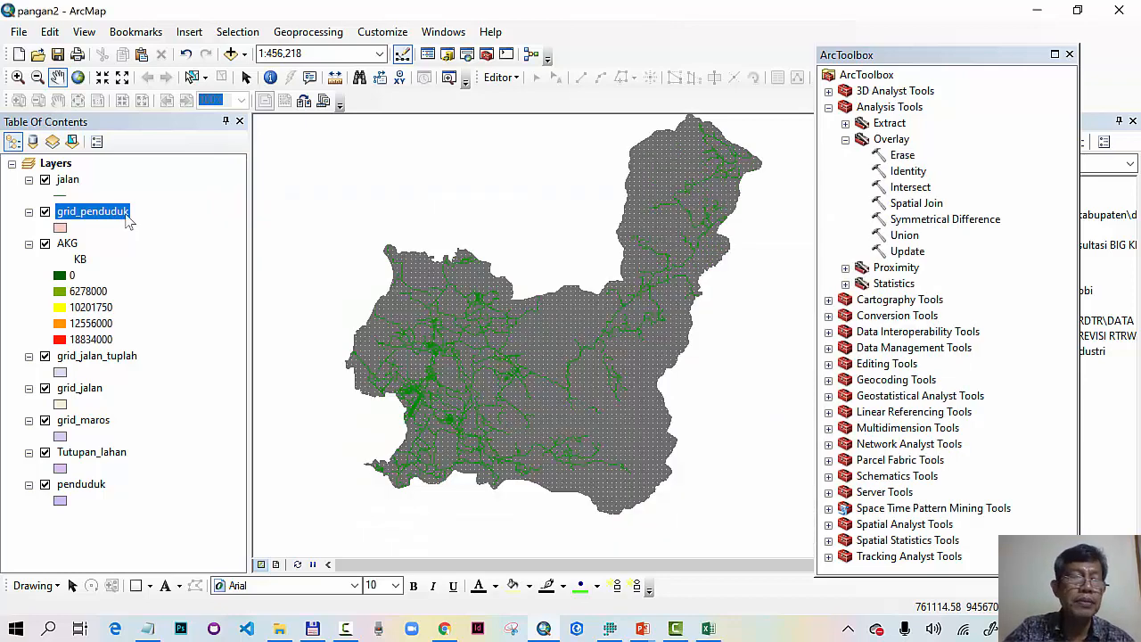
# - Export all grid_penduduk features as status_ambang_batas in D:\youtube\DD Pangan, checking the status term in the DT Pangan presentation, and add the result to the map
pyautogui.rightClick(128, 221)
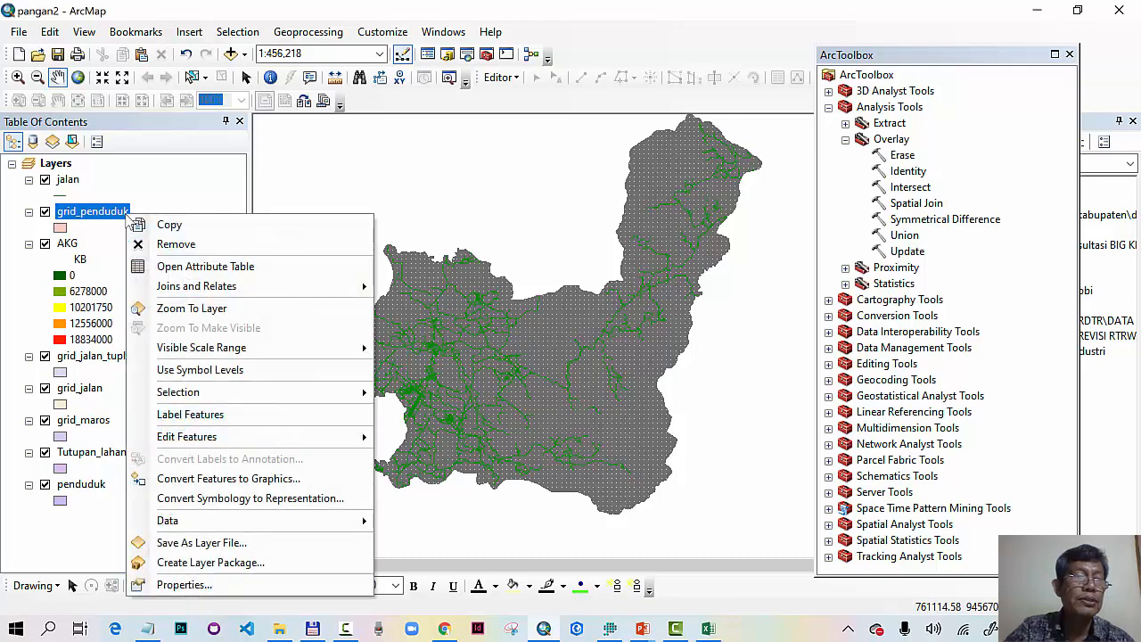
pyautogui.moveTo(295, 521)
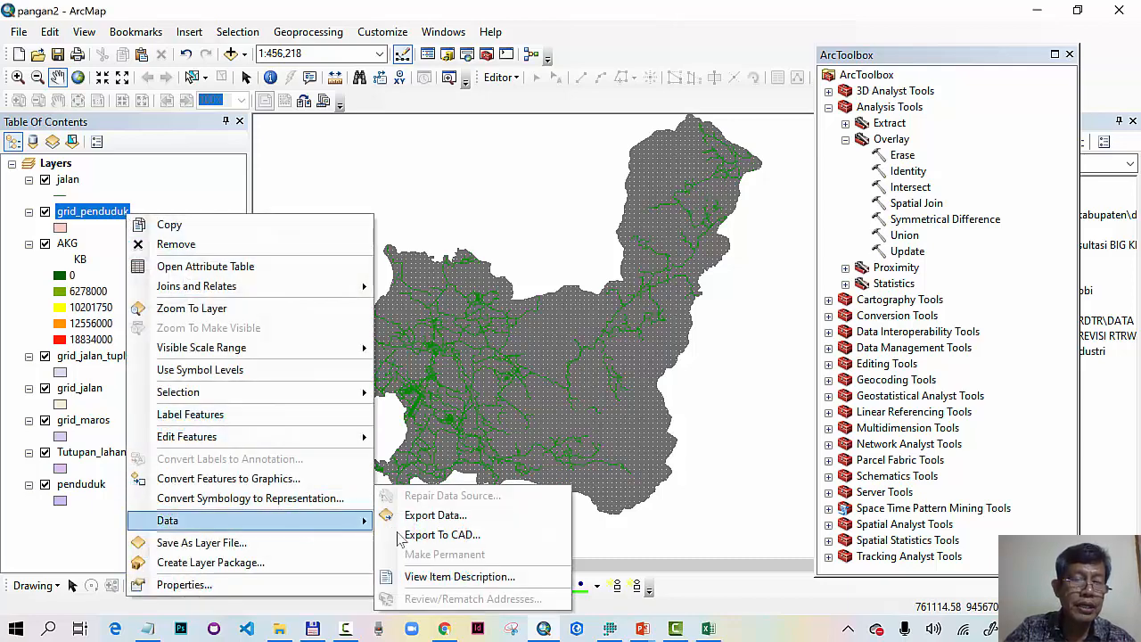
pyautogui.click(419, 520)
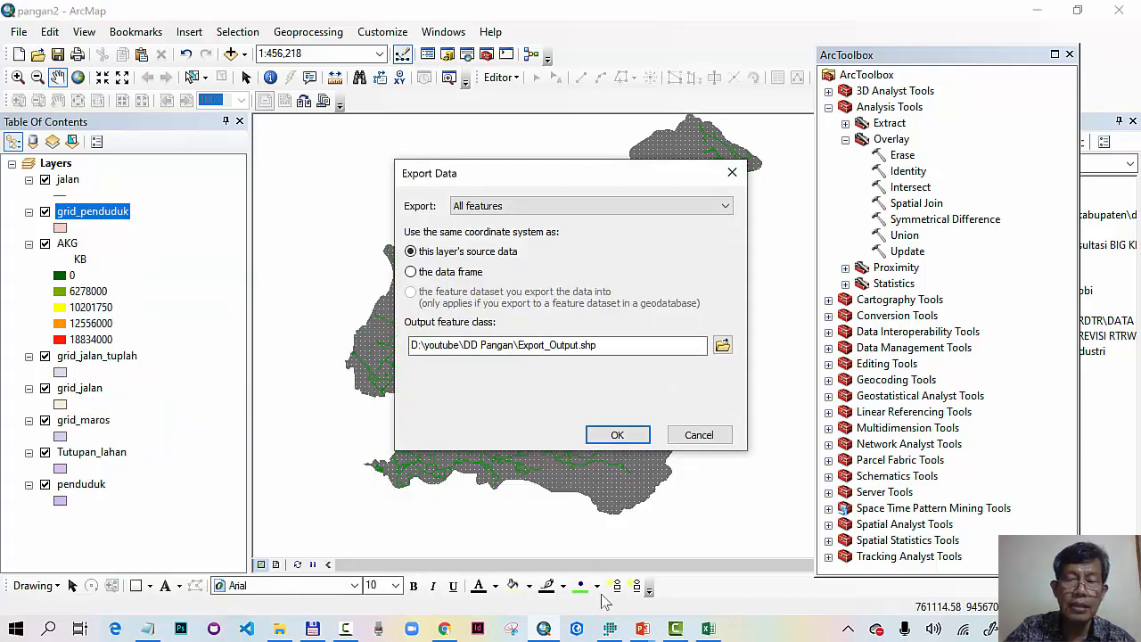
pyautogui.moveTo(634, 632)
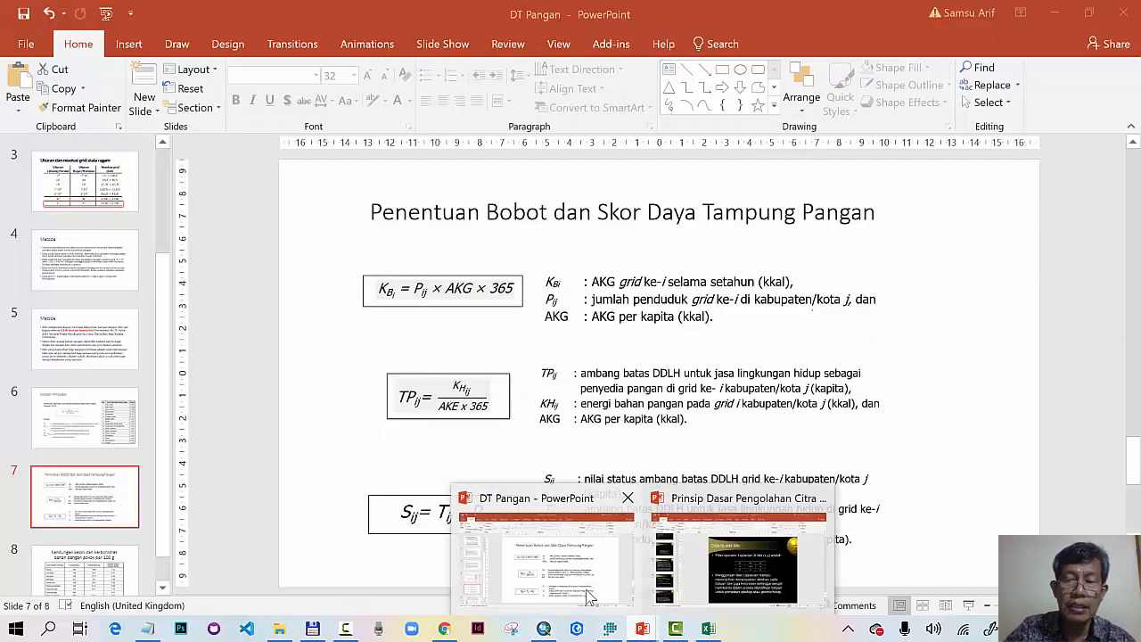
pyautogui.click(588, 597)
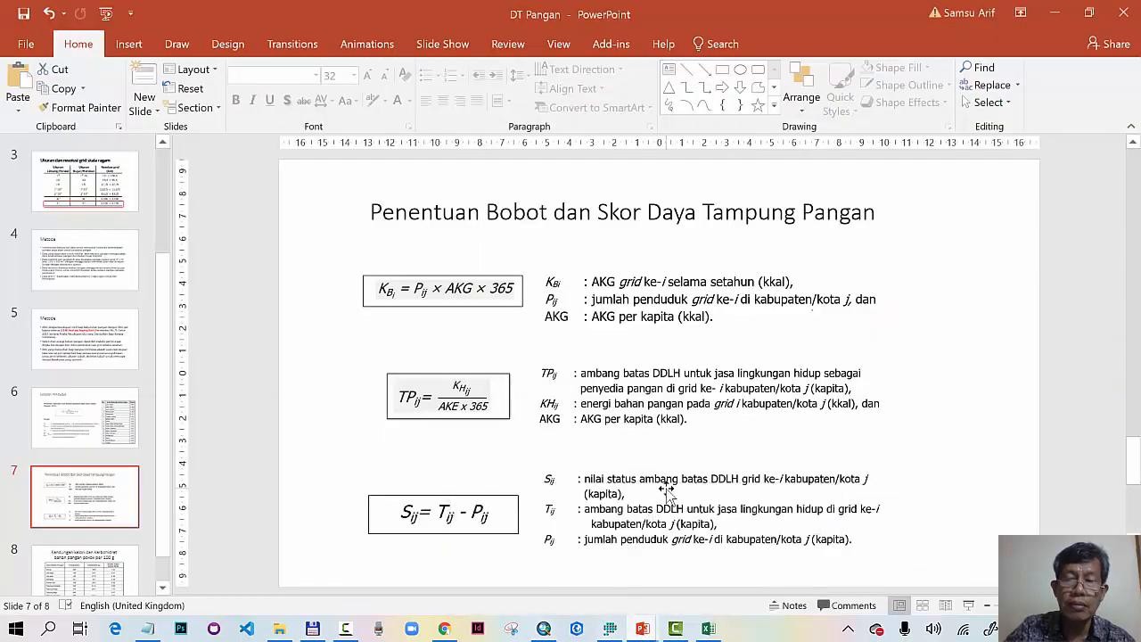
pyautogui.click(544, 628)
pyautogui.moveTo(519, 347); pyautogui.dragTo(609, 348)
pyautogui.write('status_ambang_batas')
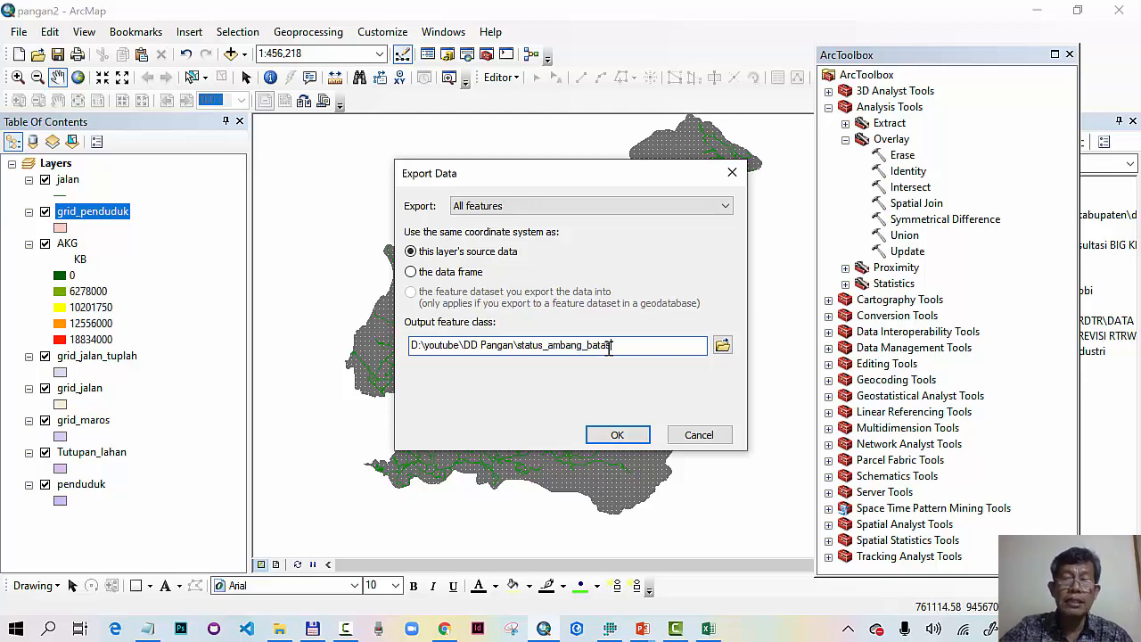
pyautogui.click(630, 445)
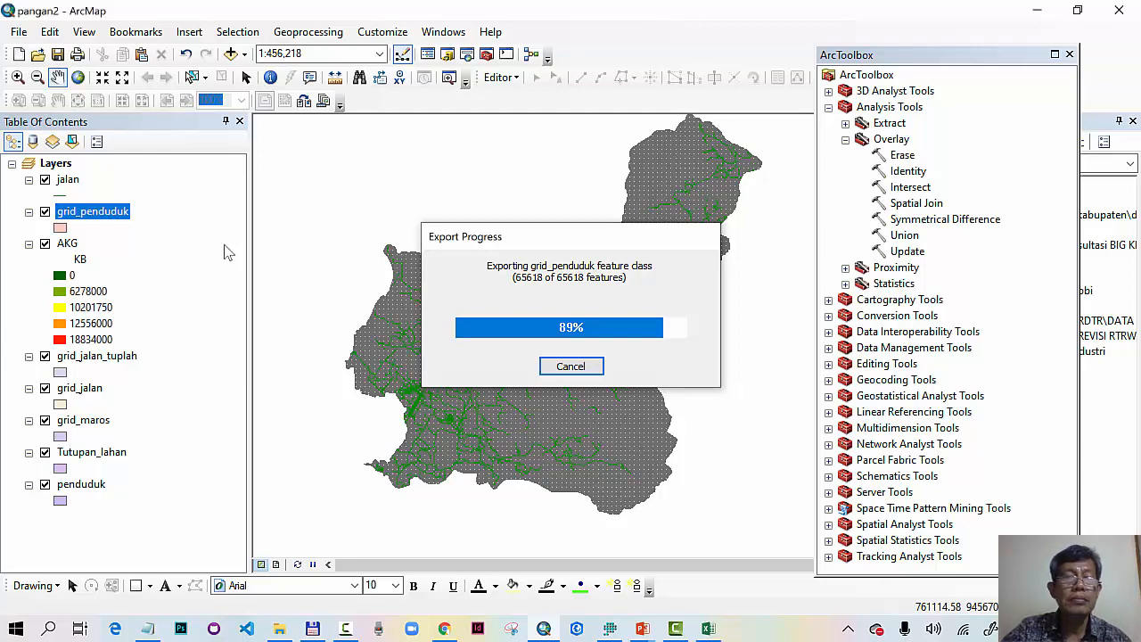
pyautogui.click(635, 381)
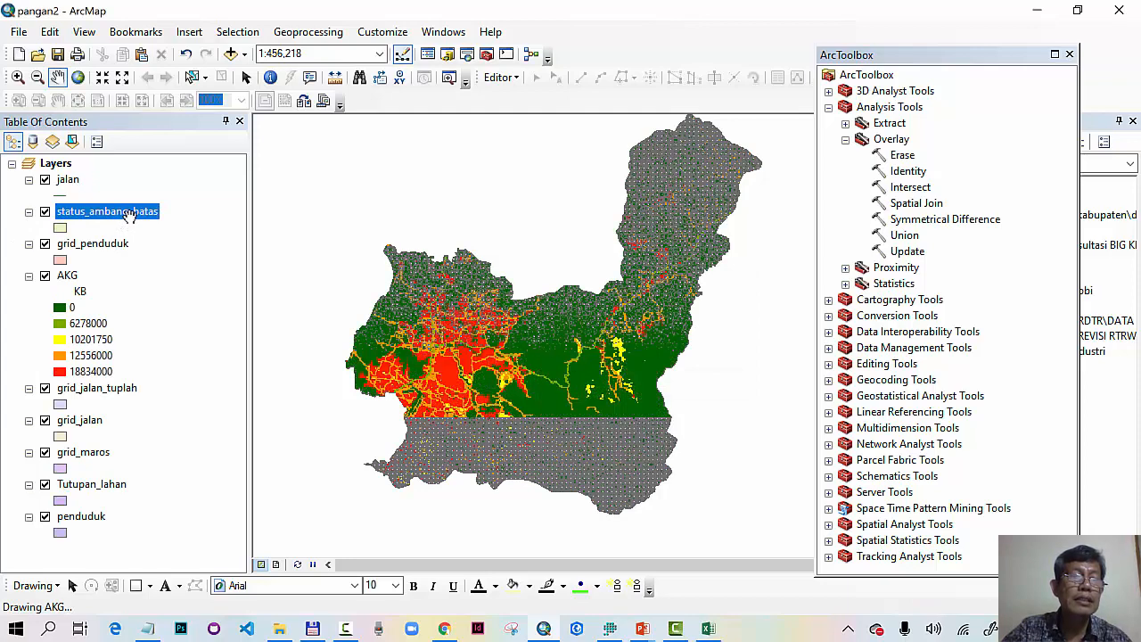
# - Turn off the jalan, grid_penduduk, grid_jalan_tuplah, grid_jalan, grid_maros, Tutupan_lahan and penduduk layers
pyautogui.click(46, 275)
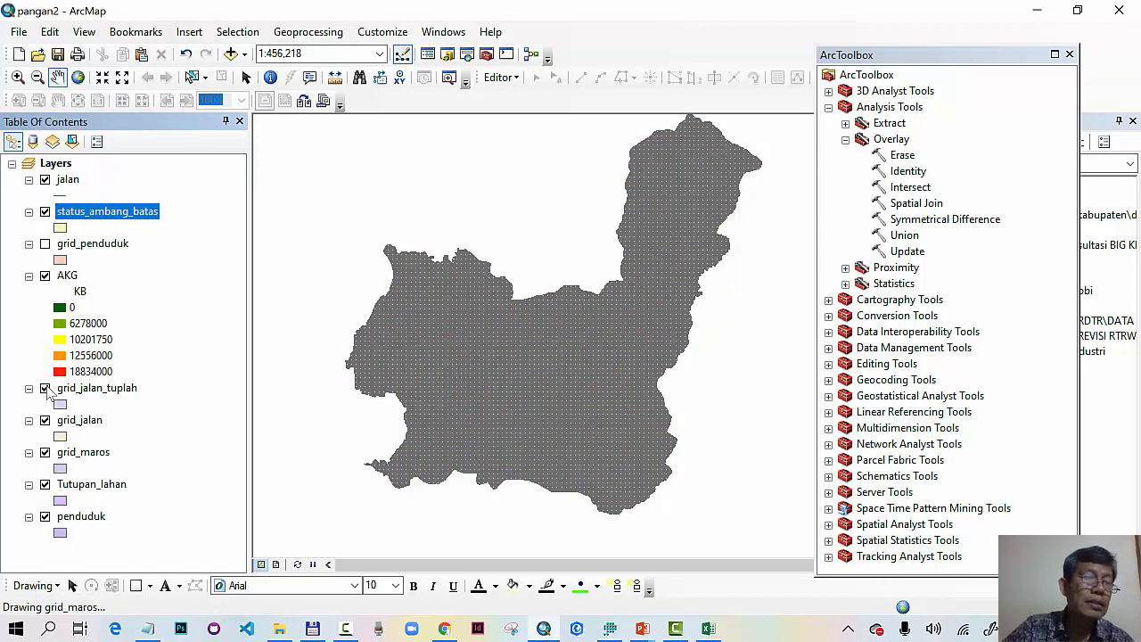
pyautogui.click(45, 389)
pyautogui.click(45, 421)
pyautogui.click(46, 453)
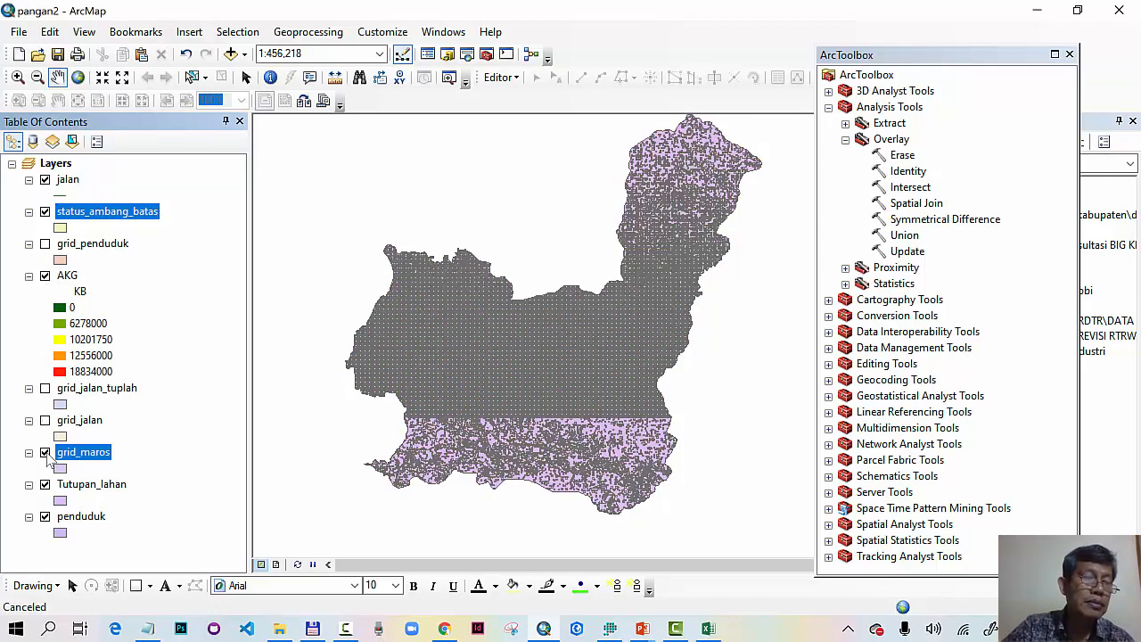
pyautogui.click(45, 485)
pyautogui.click(46, 517)
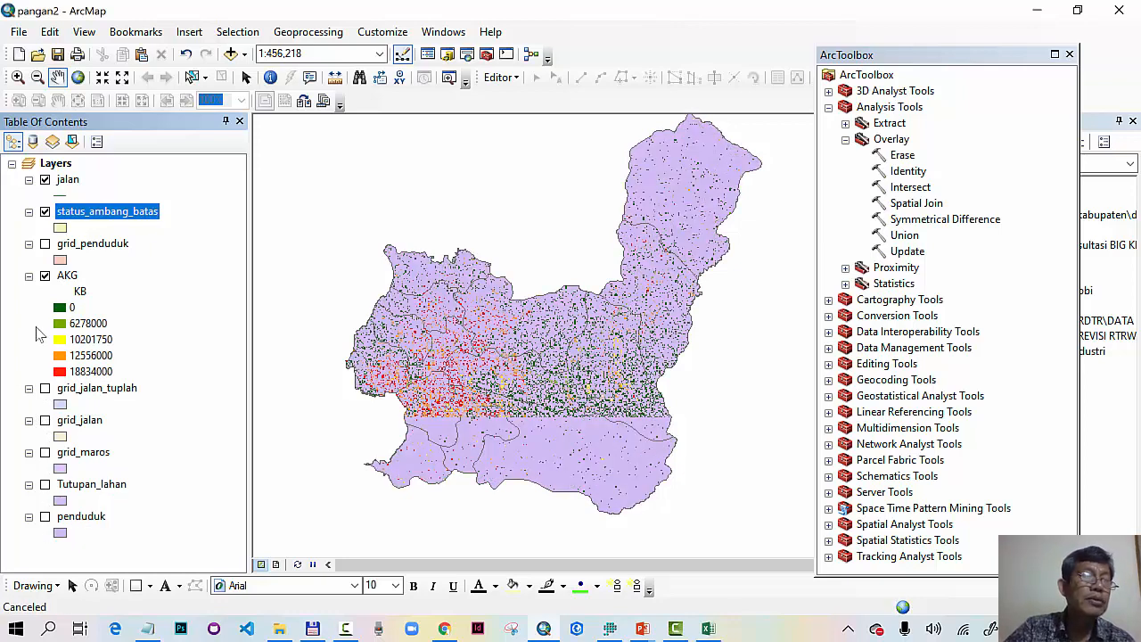
pyautogui.click(46, 179)
# - Add a Text field named Status with length 20 to the status_ambang_batas attribute table
pyautogui.rightClick(157, 215)
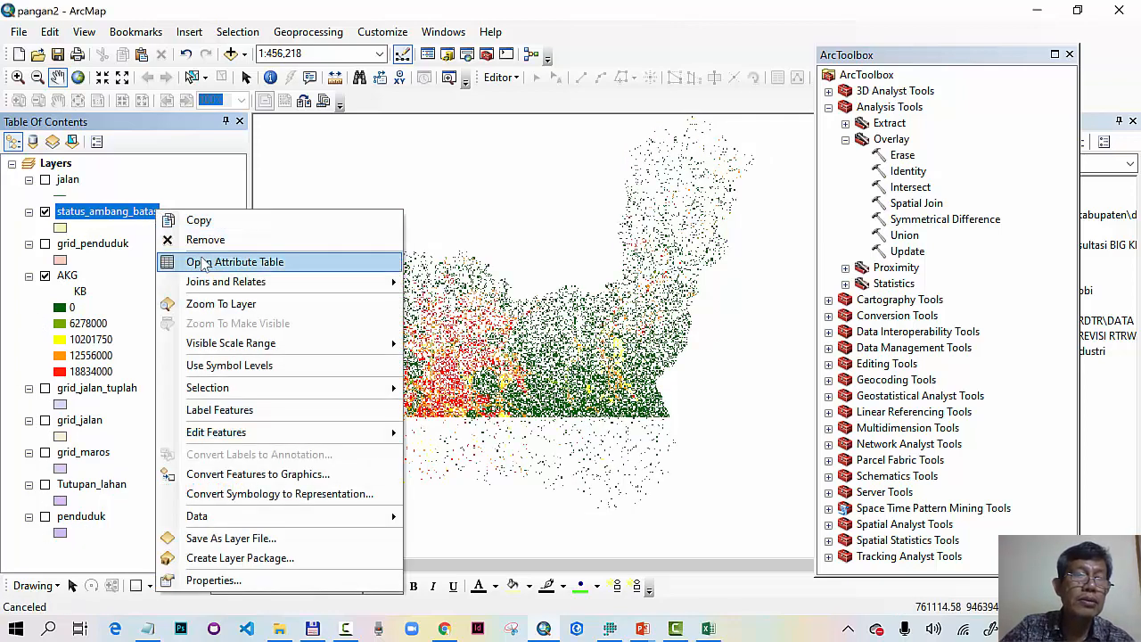
pyautogui.click(212, 262)
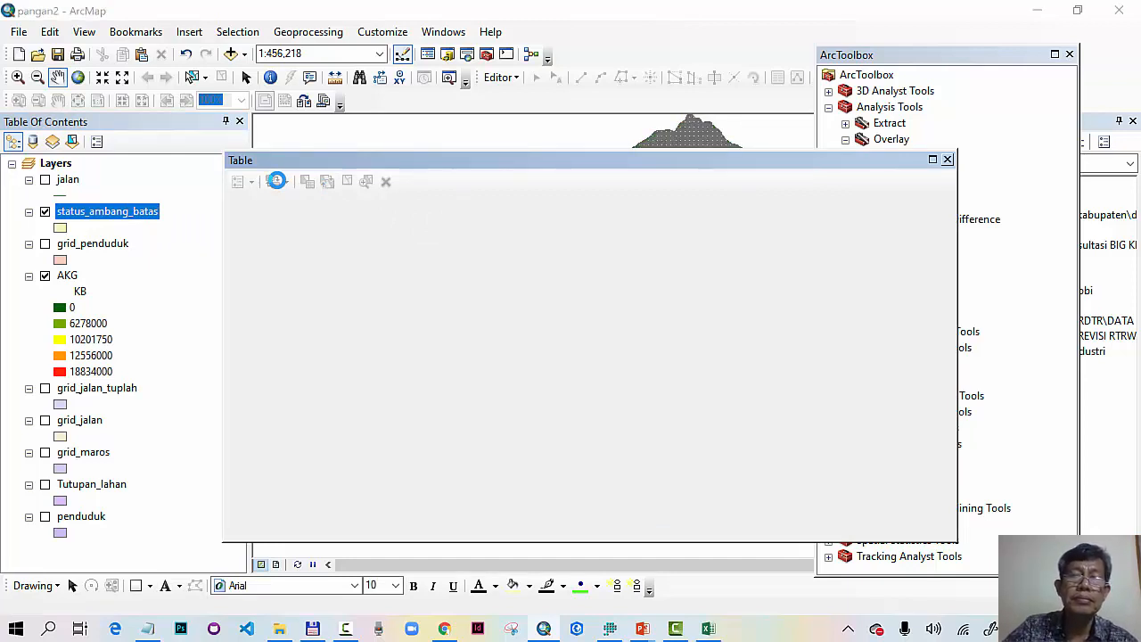
pyautogui.click(251, 182)
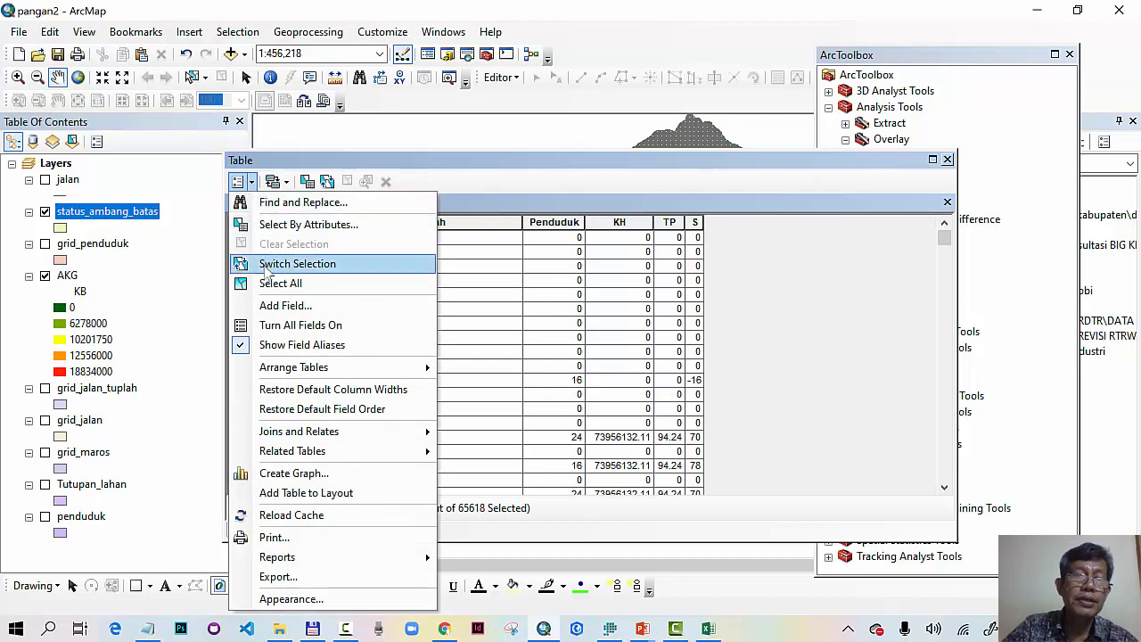
pyautogui.click(285, 304)
pyautogui.write('Status')
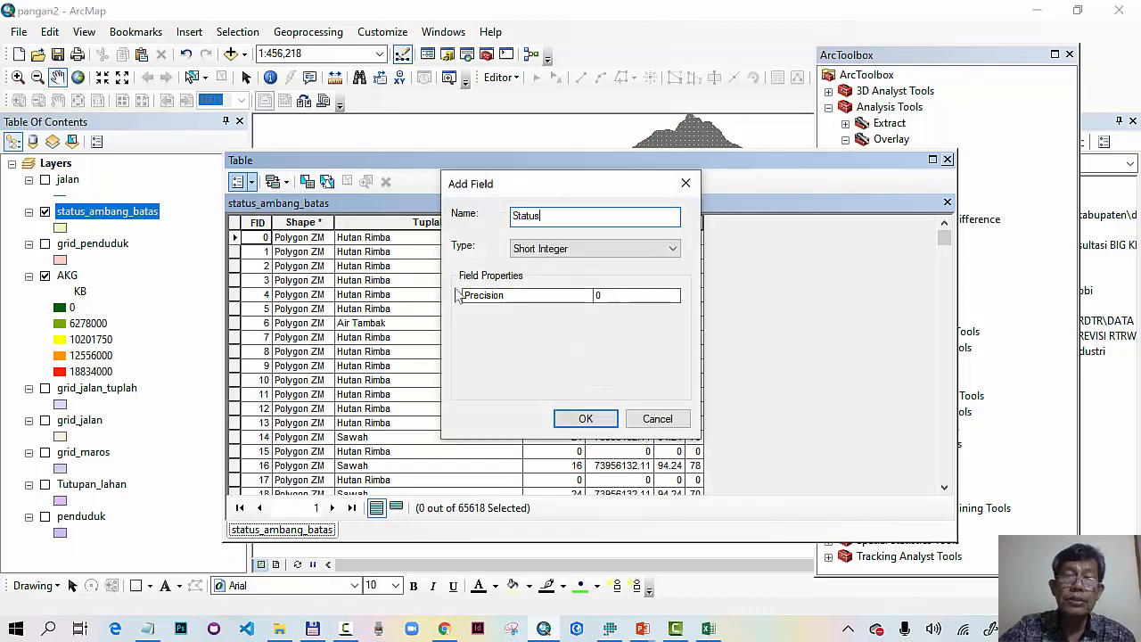
pyautogui.click(585, 248)
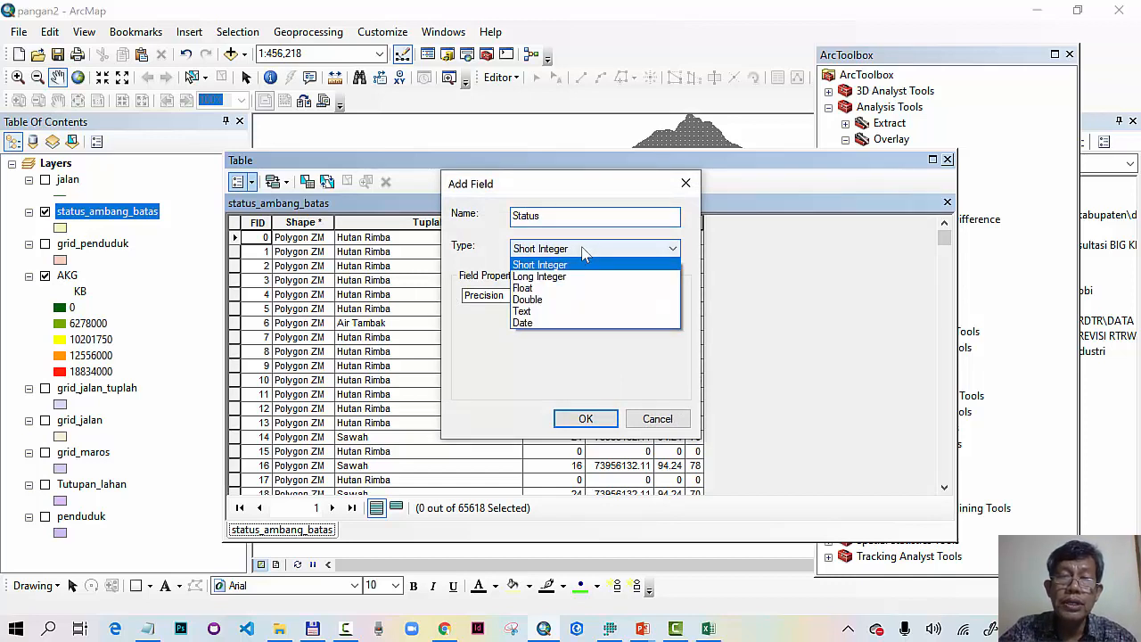
pyautogui.click(571, 311)
pyautogui.click(635, 297)
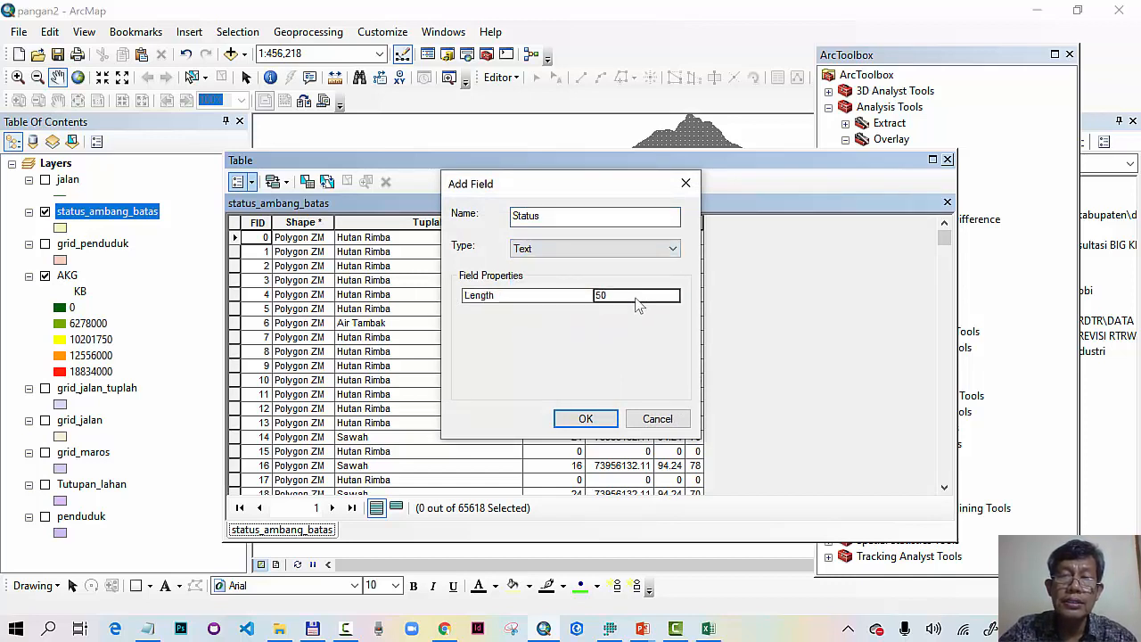
pyautogui.write('20')
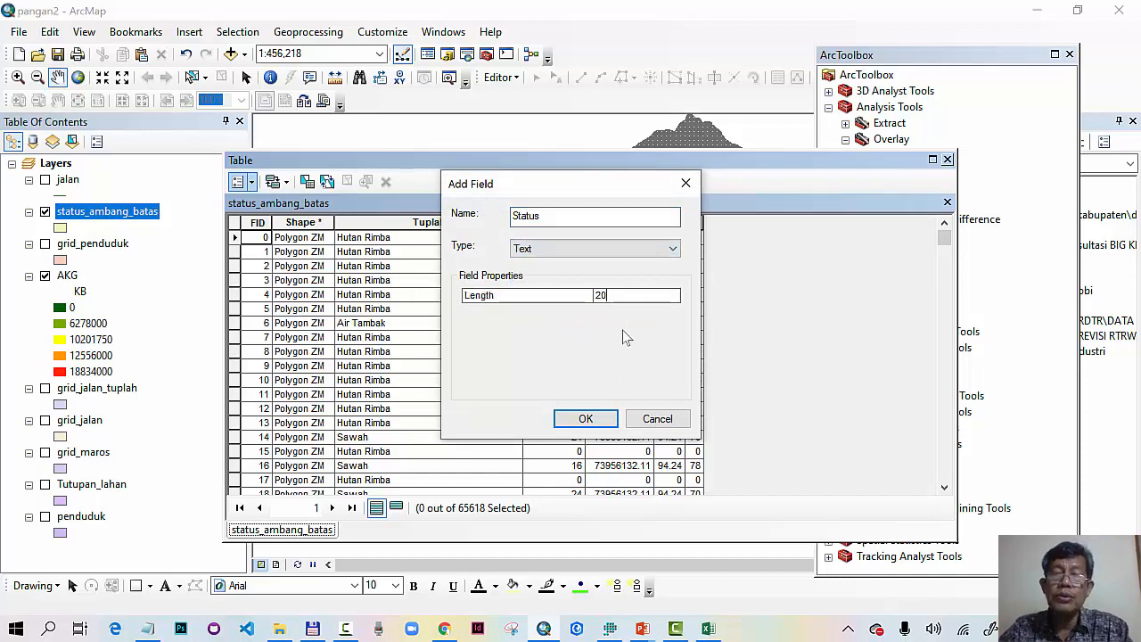
pyautogui.click(585, 419)
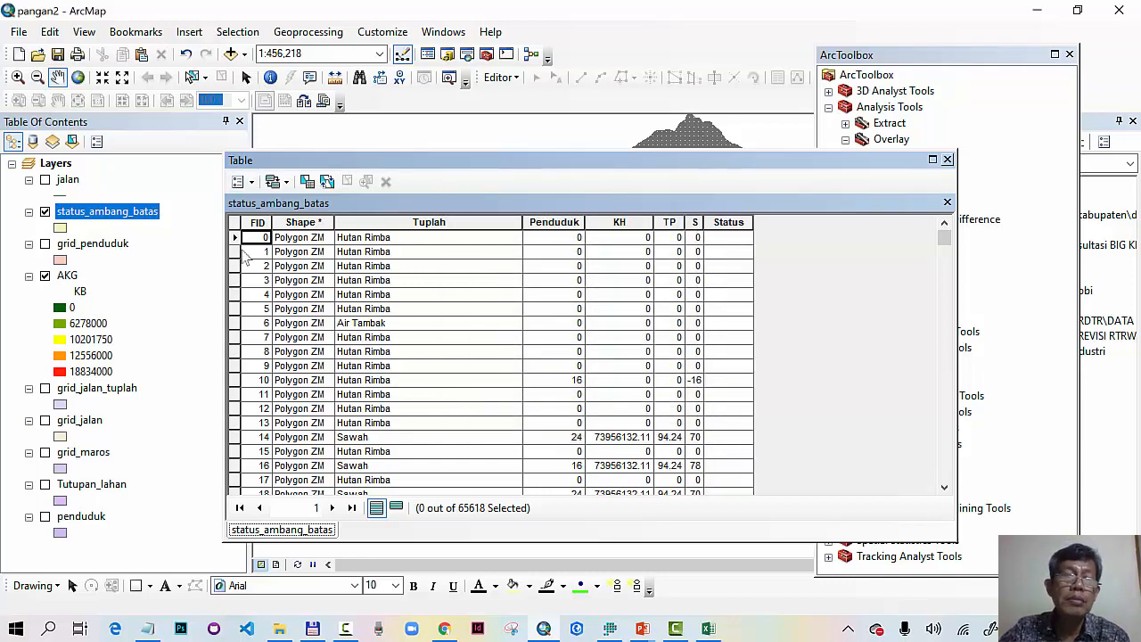
# - Select the status_ambang_batas records where "S"<0 and calculate their Status field as "Defisit"
pyautogui.click(237, 181)
pyautogui.click(303, 223)
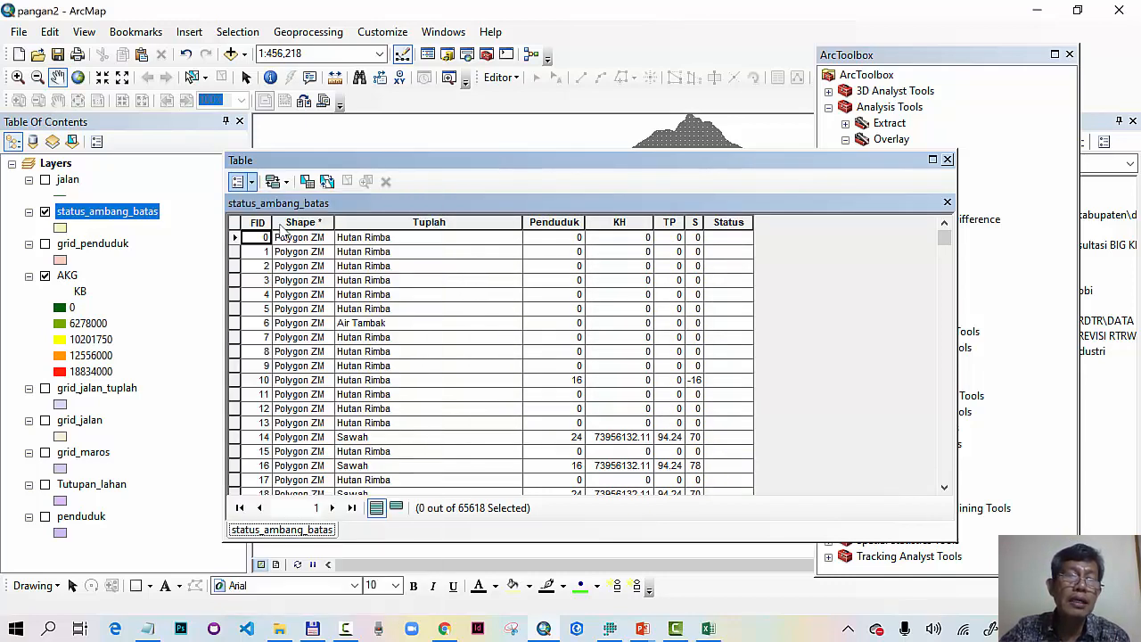
pyautogui.scroll(-1, 58, 168)
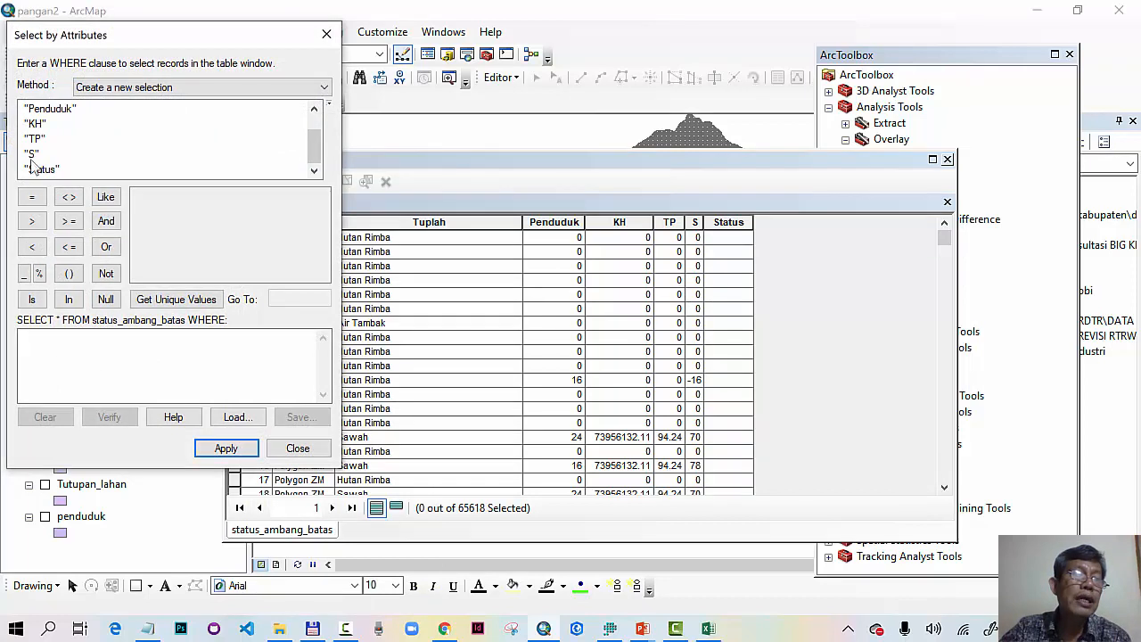
pyautogui.doubleClick(32, 161)
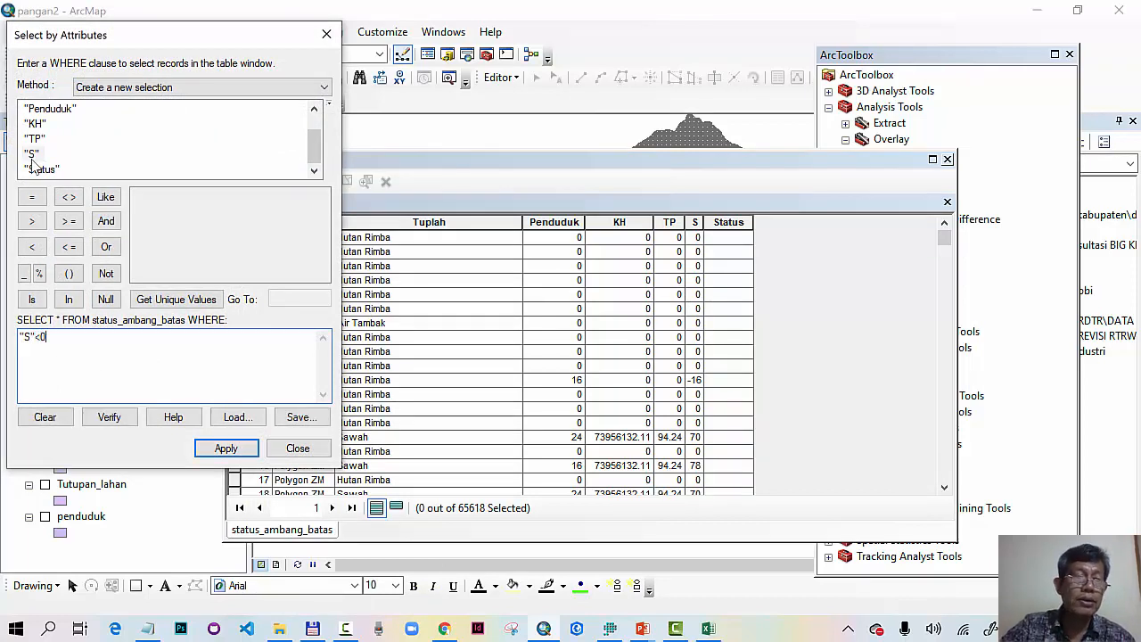
pyautogui.click(205, 451)
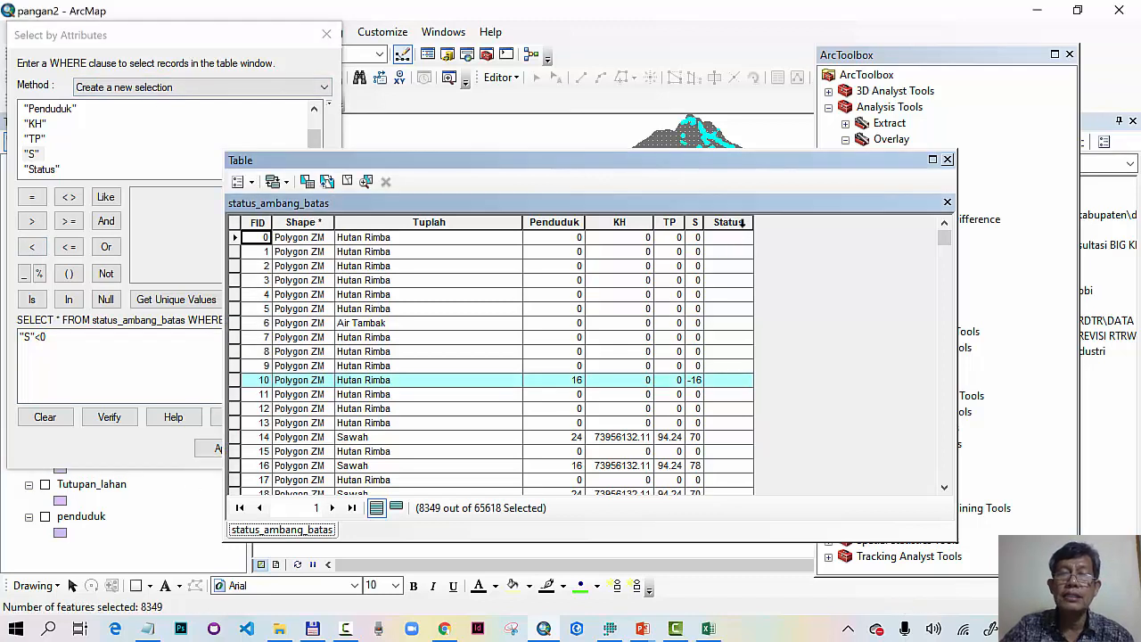
pyautogui.rightClick(742, 224)
pyautogui.click(800, 342)
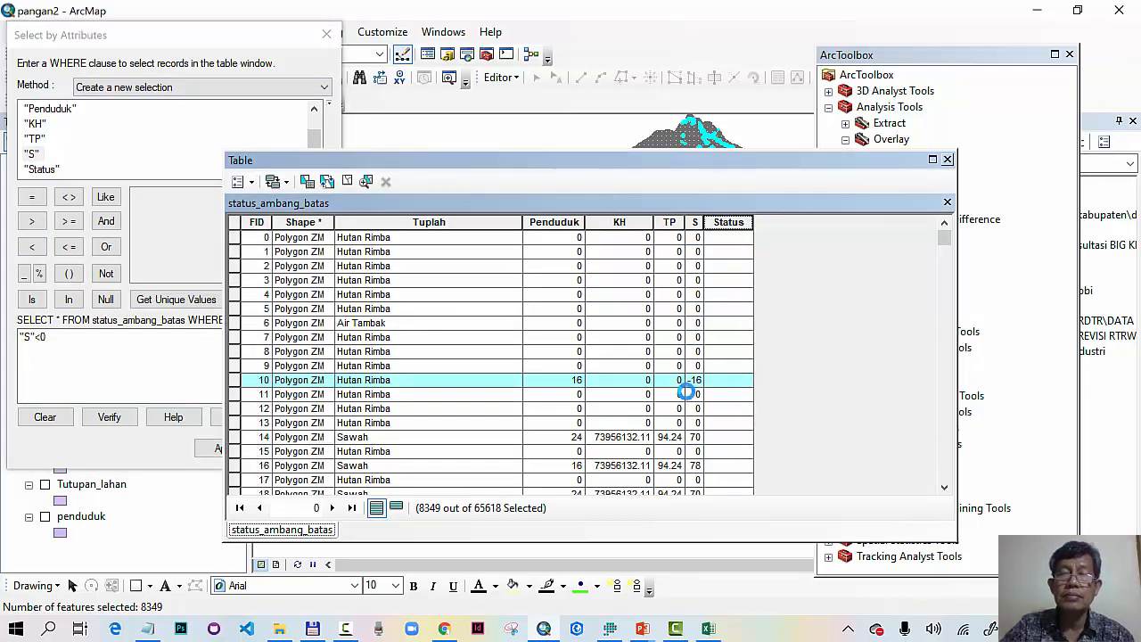
pyautogui.write('"Defisit')
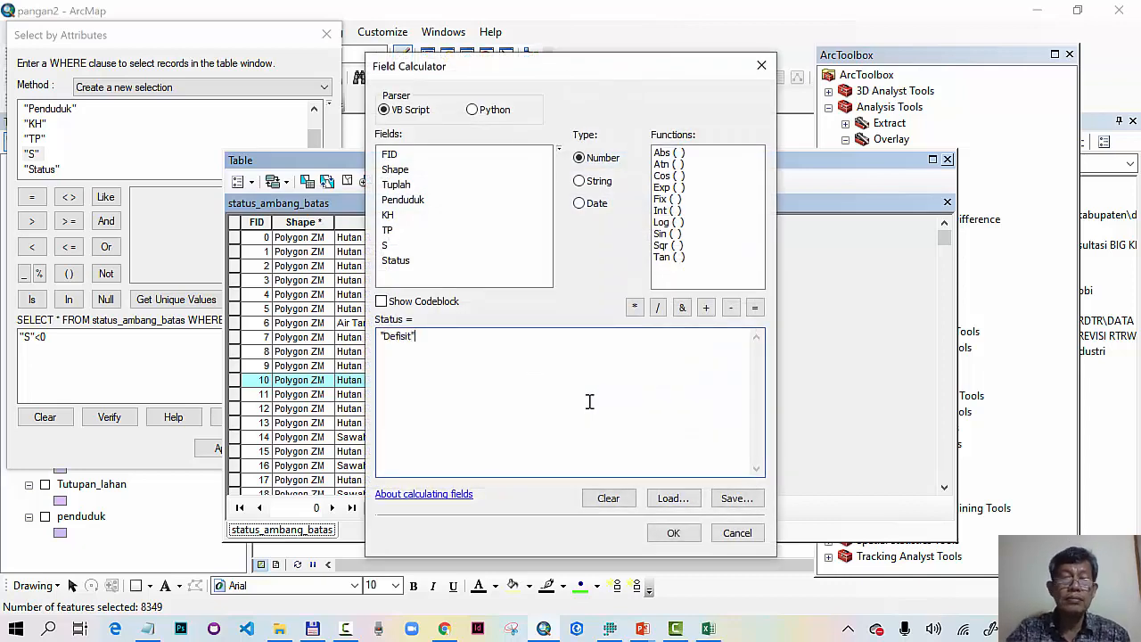
pyautogui.click(673, 532)
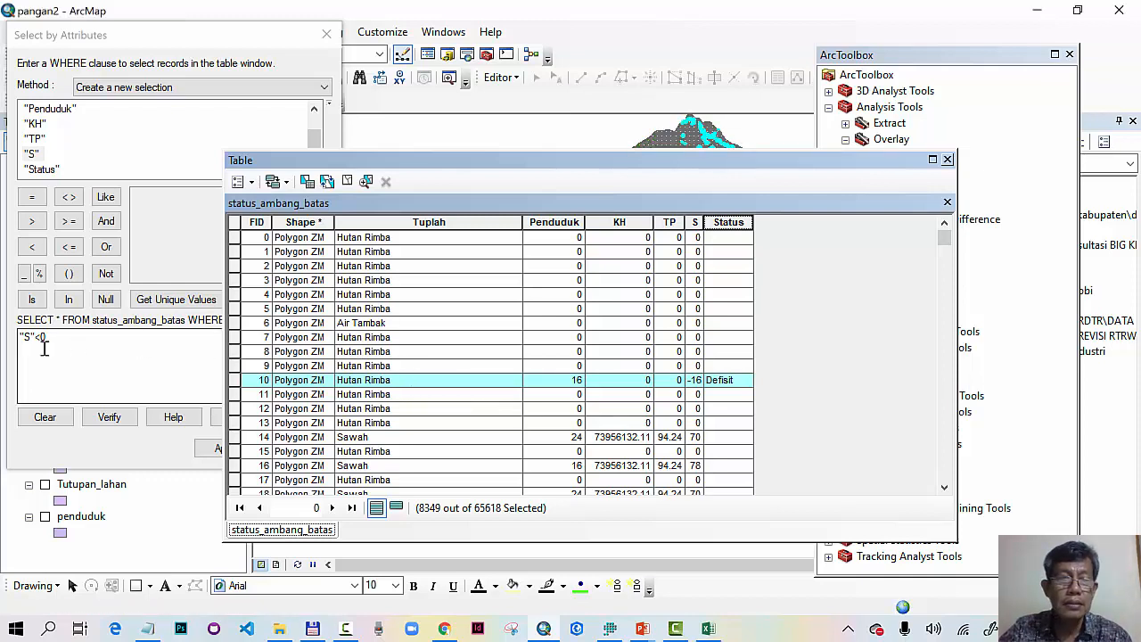
# - Select the records where "S"=0 and calculate their Status field as "Seimbang"
pyautogui.moveTo(34, 337); pyautogui.dragTo(52, 337)
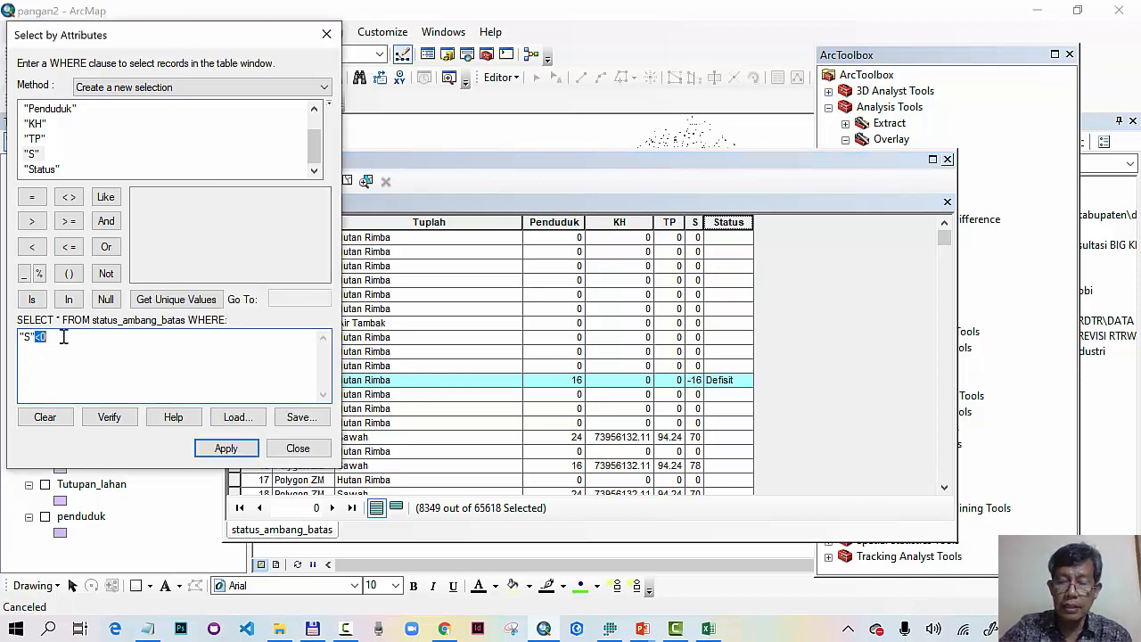
pyautogui.click(225, 448)
pyautogui.click(737, 246)
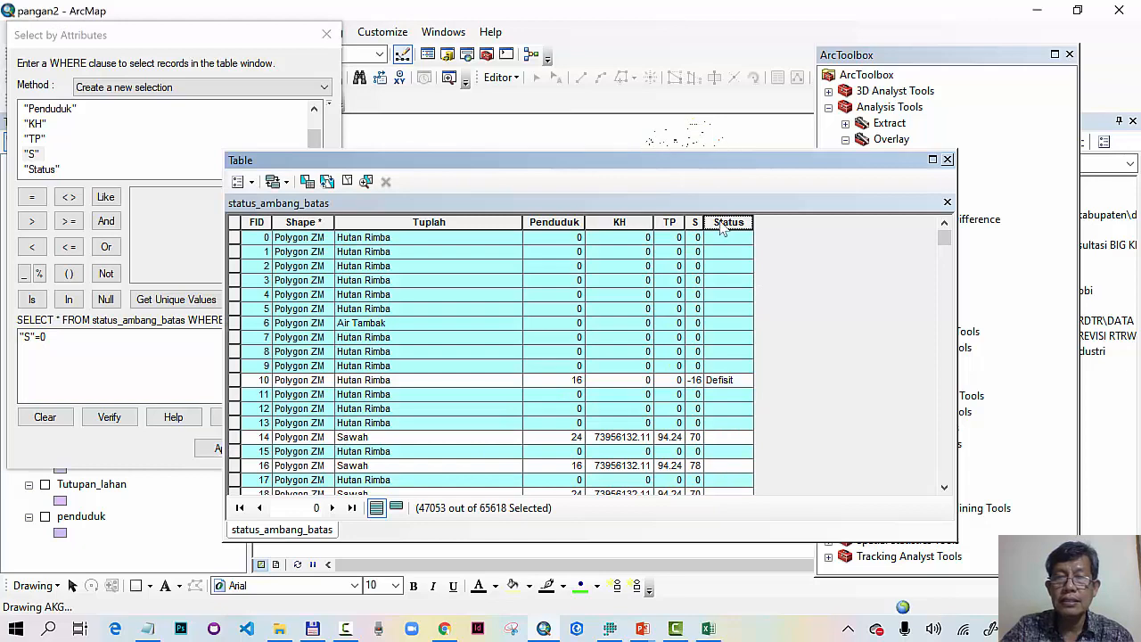
pyautogui.rightClick(723, 224)
pyautogui.click(769, 339)
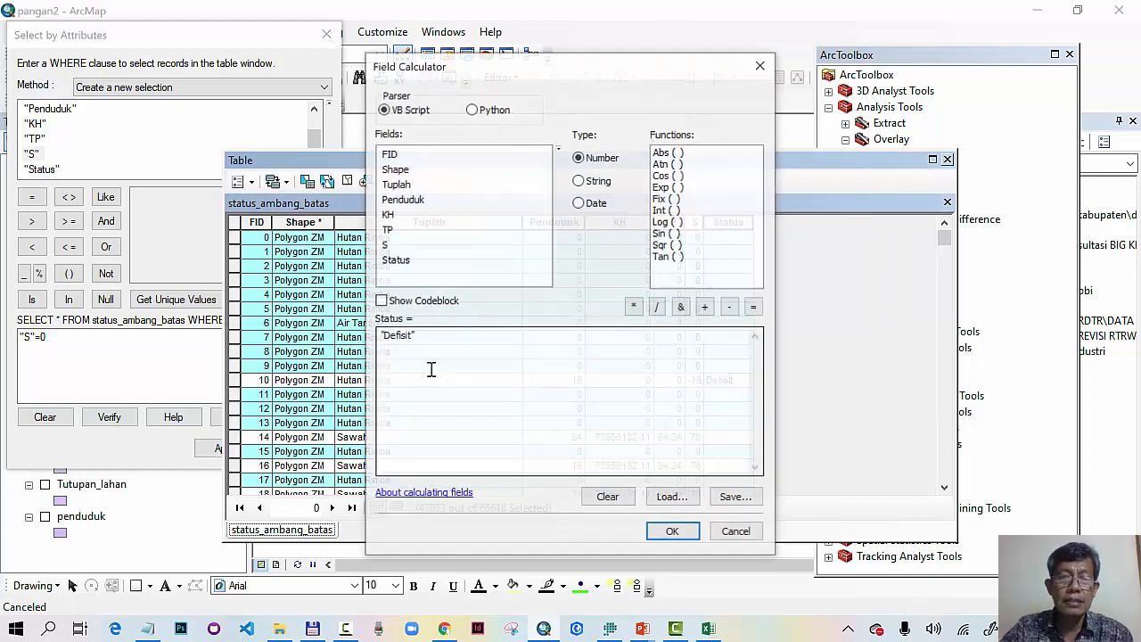
pyautogui.moveTo(453, 335); pyautogui.dragTo(365, 340)
pyautogui.write('"Se')
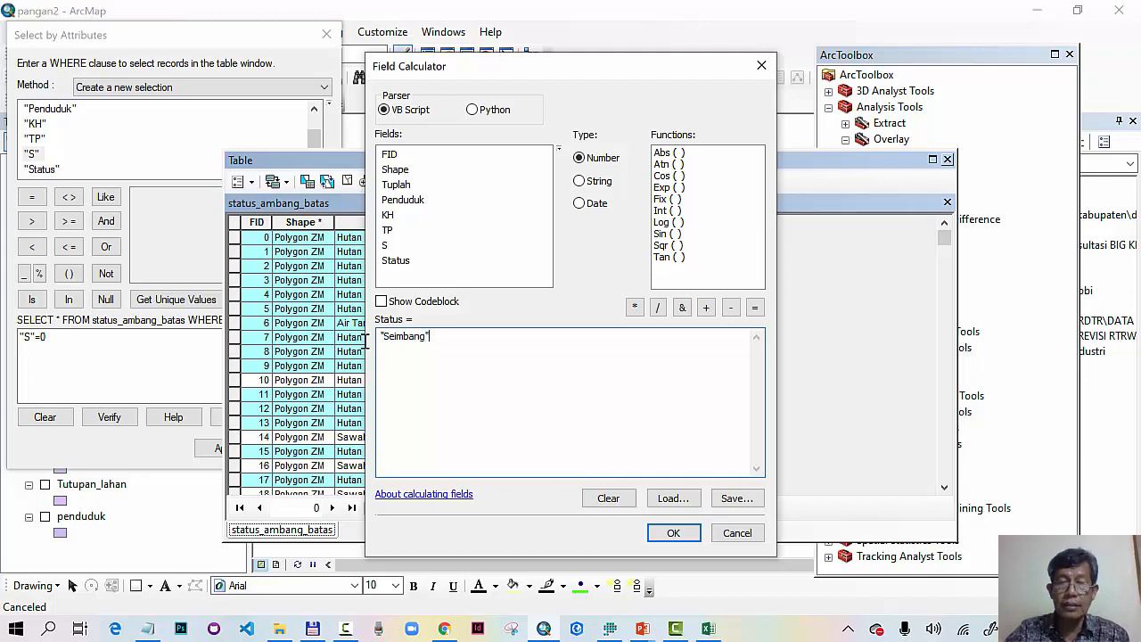
pyautogui.write('imbang"')
pyautogui.click(673, 533)
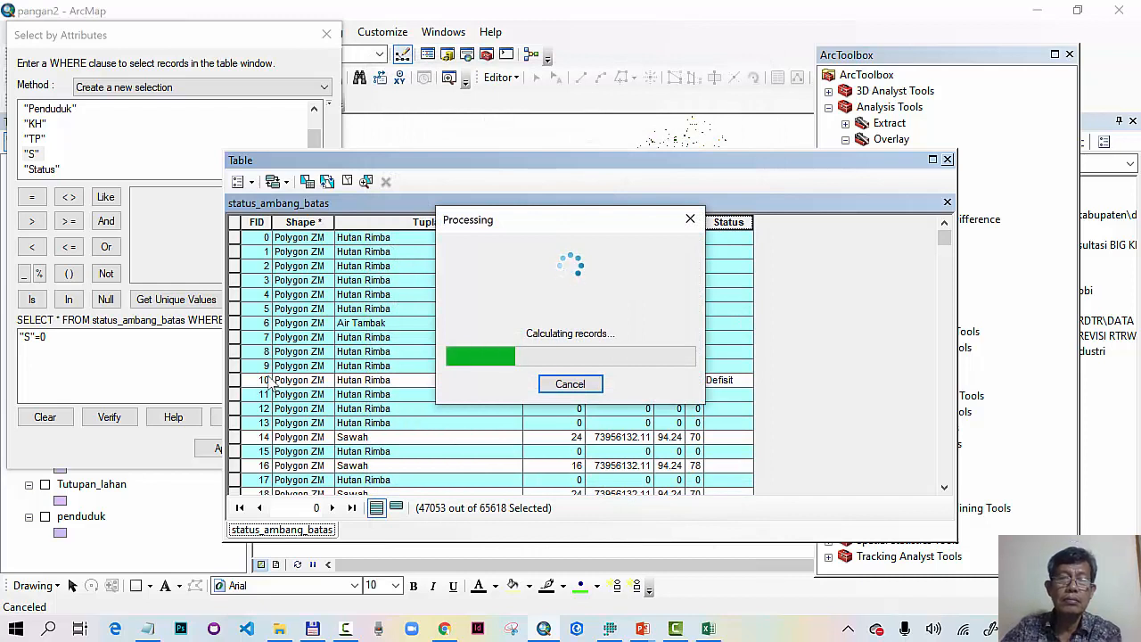
# - Select the records where "S">0 and calculate their Status field as "Surflus"
pyautogui.moveTo(38, 337); pyautogui.dragTo(79, 334)
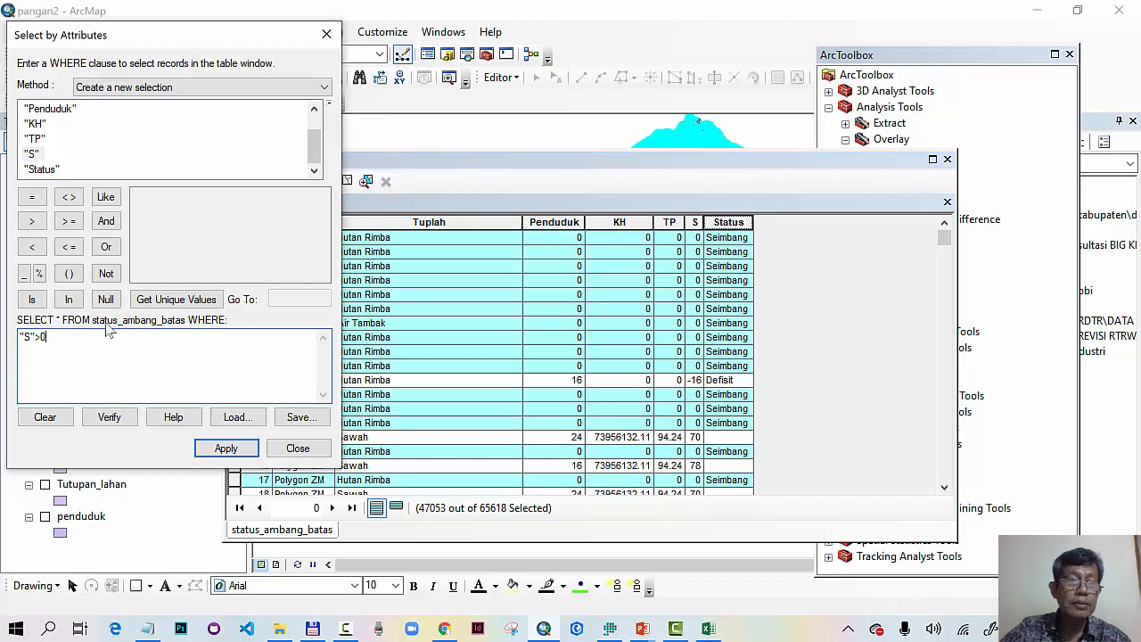
pyautogui.click(228, 448)
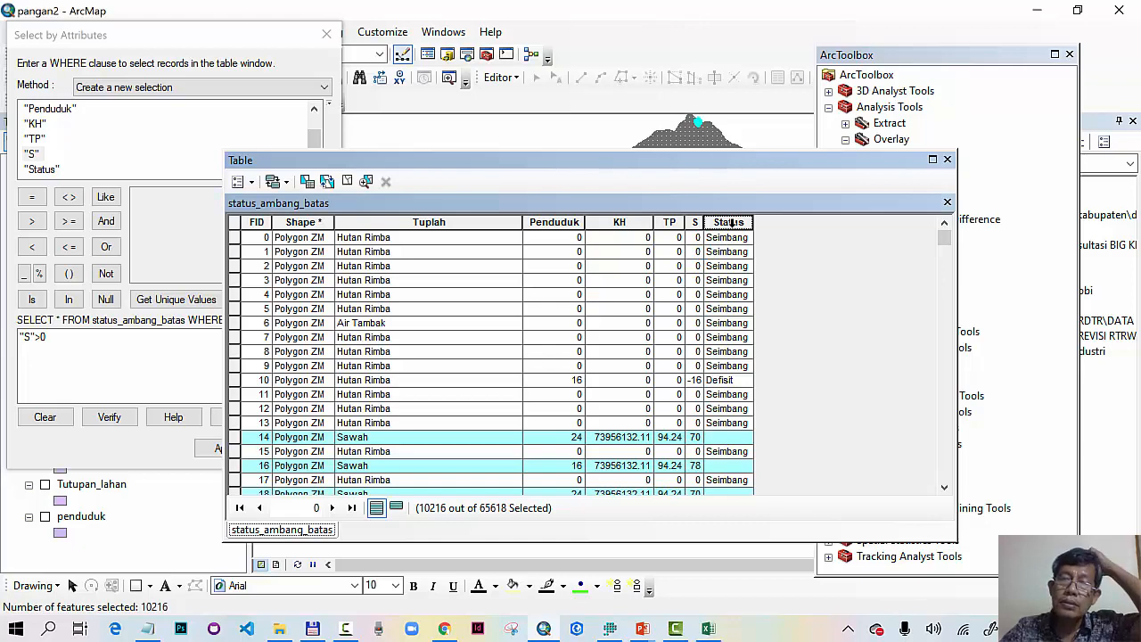
pyautogui.rightClick(737, 218)
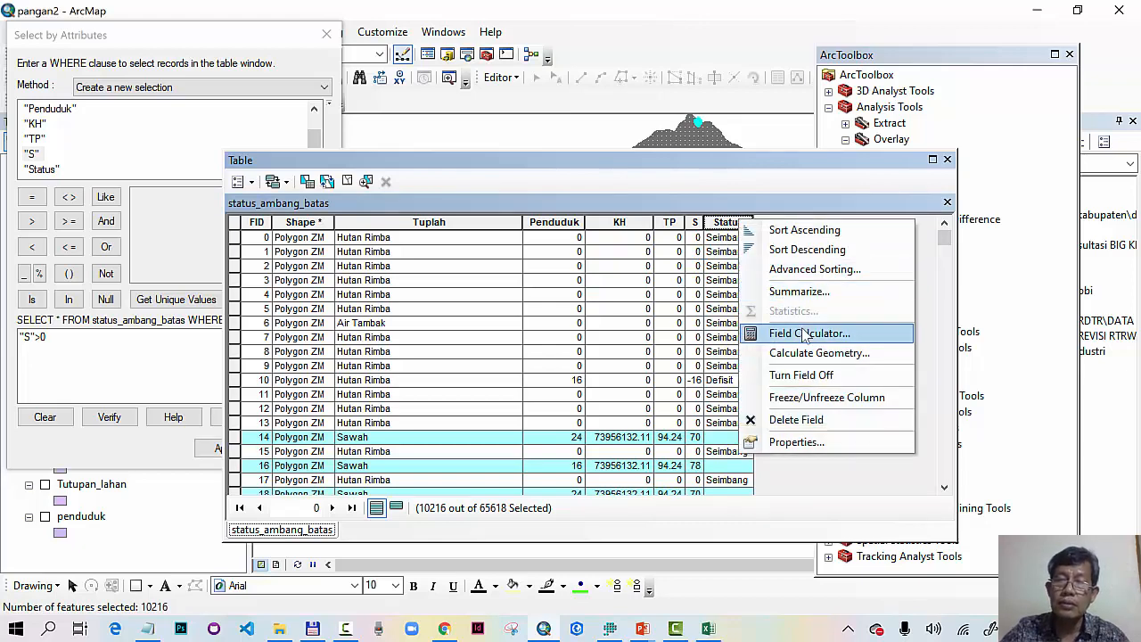
pyautogui.click(758, 332)
pyautogui.moveTo(458, 341); pyautogui.dragTo(361, 357)
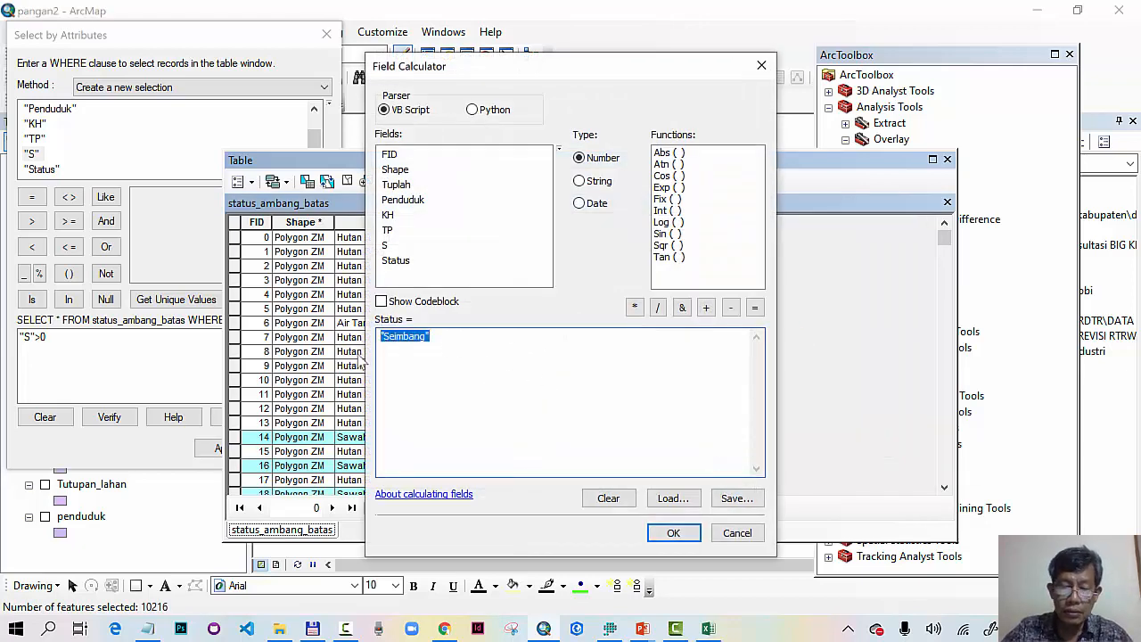
pyautogui.write('"Surflus')
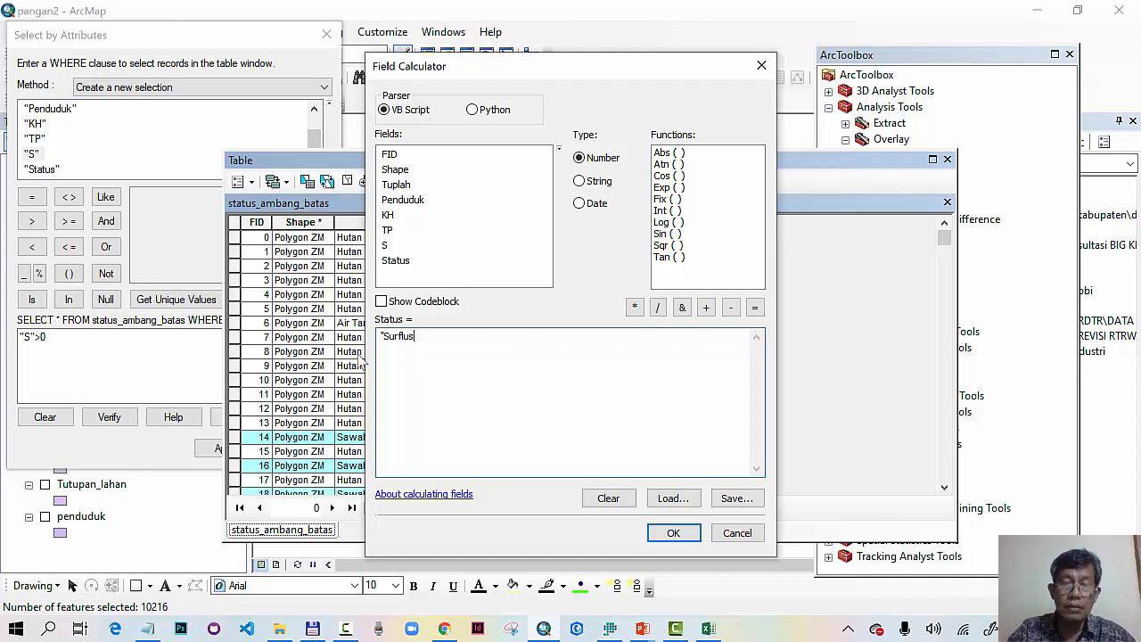
pyautogui.click(673, 533)
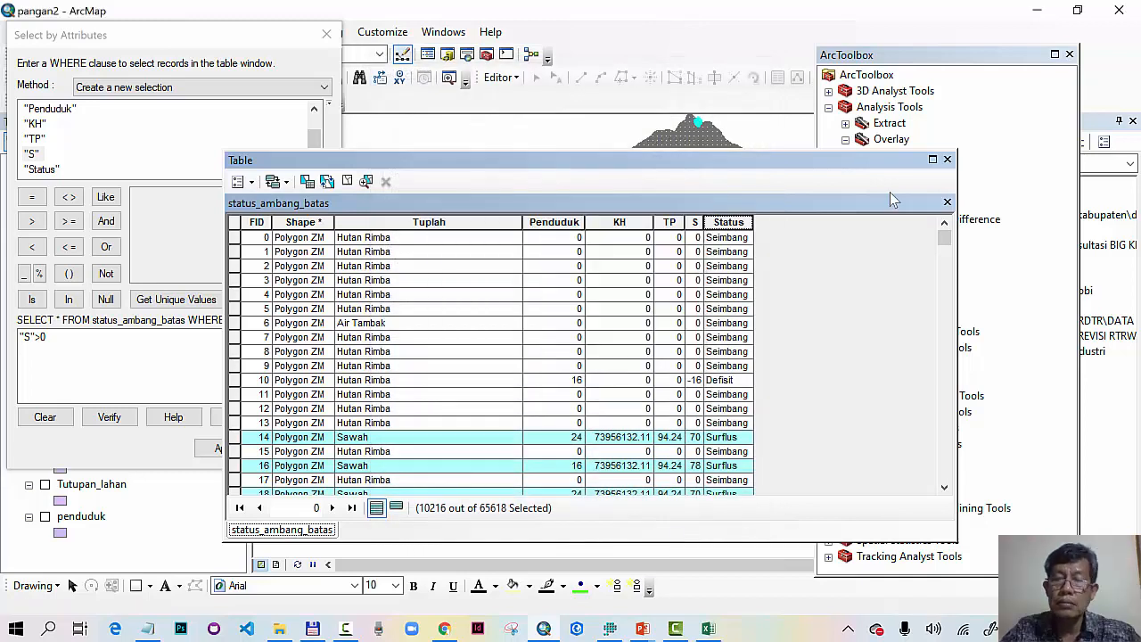
# - Clear the feature selection and close the attribute table, ArcToolbox and Catalog windows to show the map at full extent
pyautogui.click(947, 159)
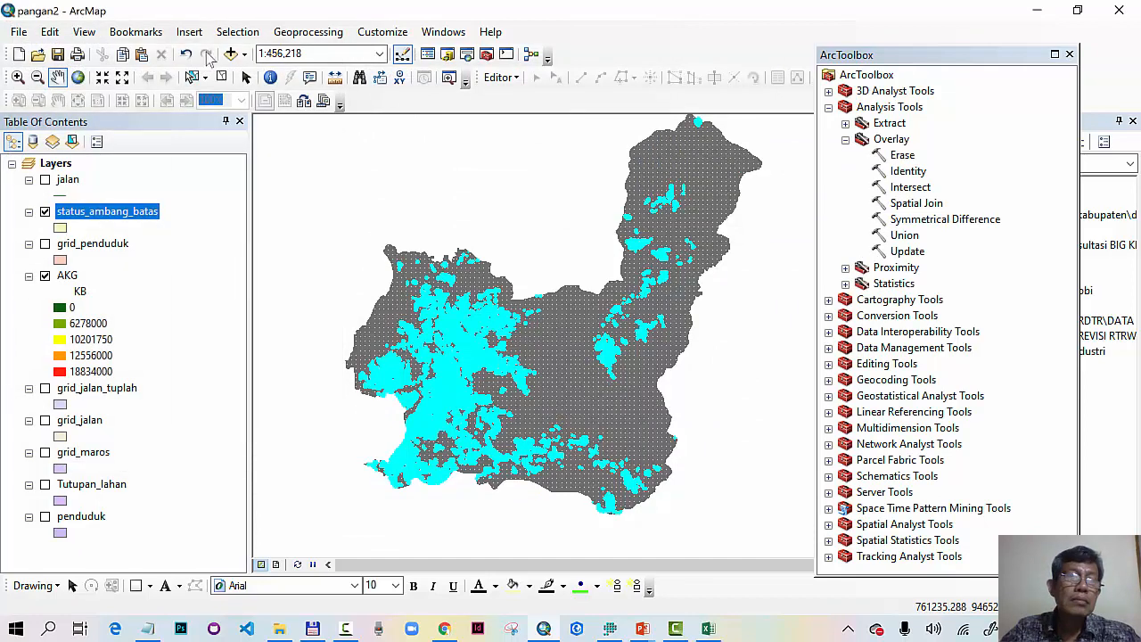
pyautogui.click(223, 77)
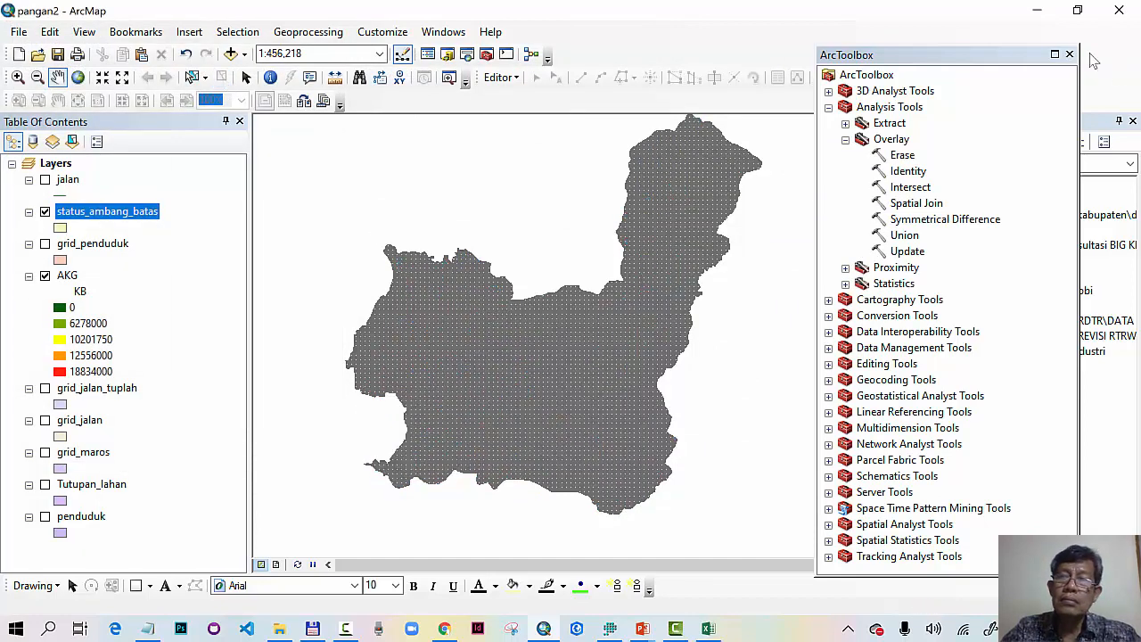
pyautogui.click(1070, 54)
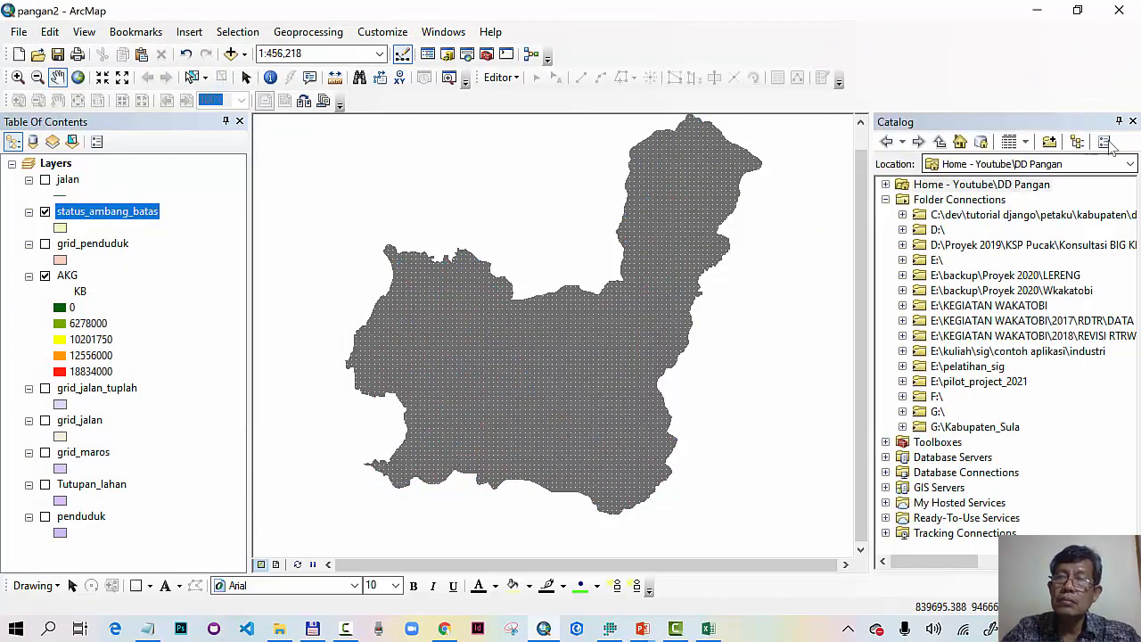
pyautogui.click(1134, 121)
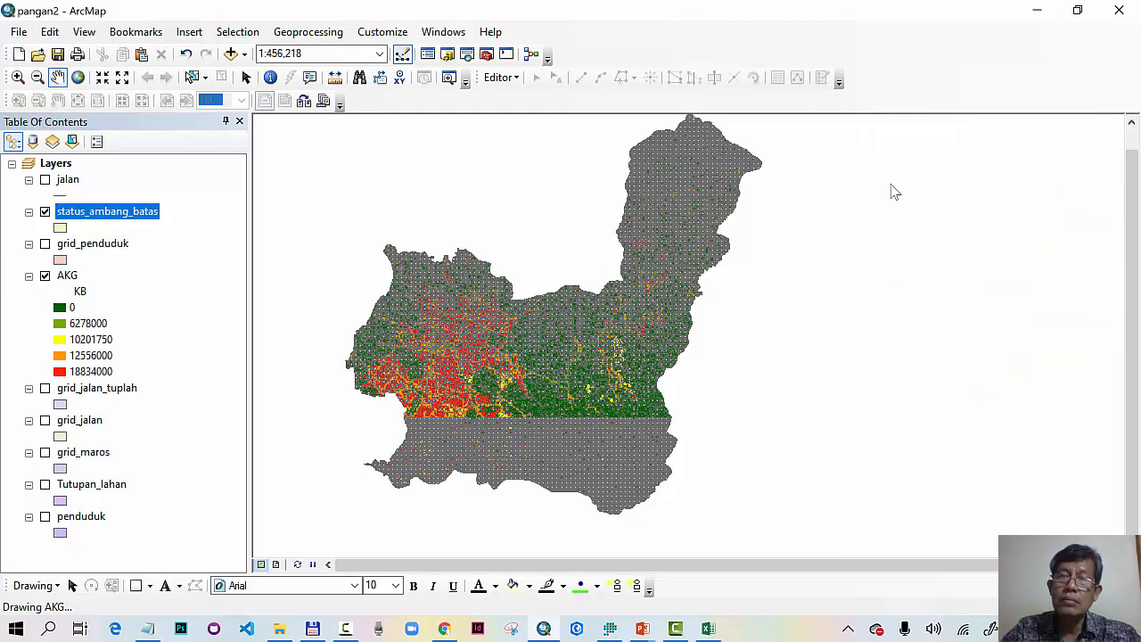
pyautogui.click(79, 78)
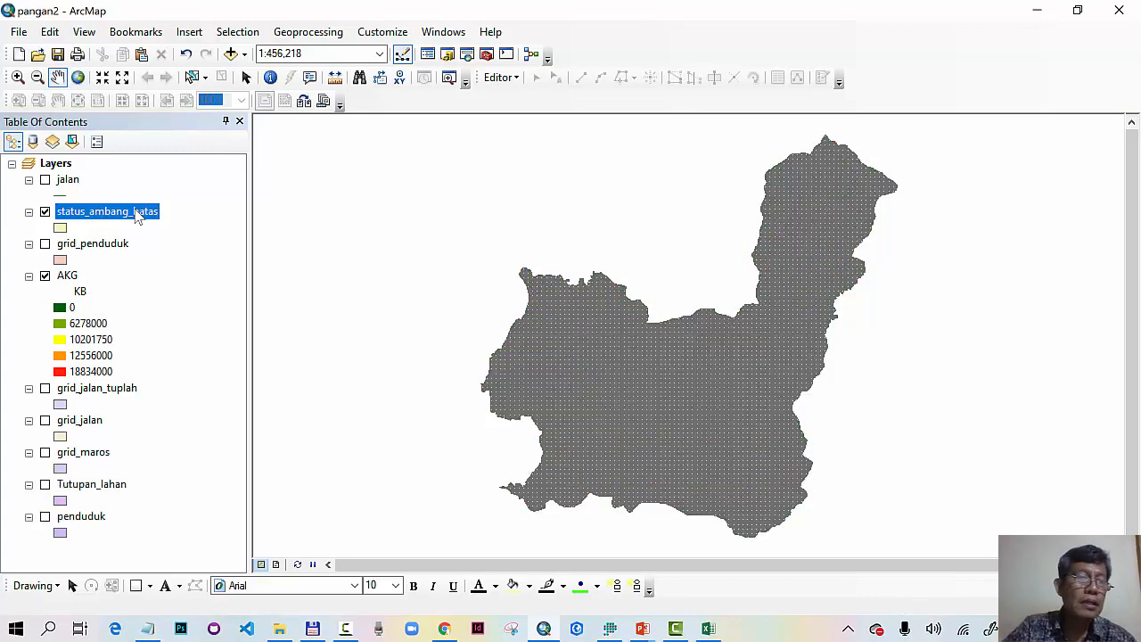
# - Symbolize the status_ambang_batas layer by unique values of the Status field, adding all of its values
pyautogui.rightClick(137, 217)
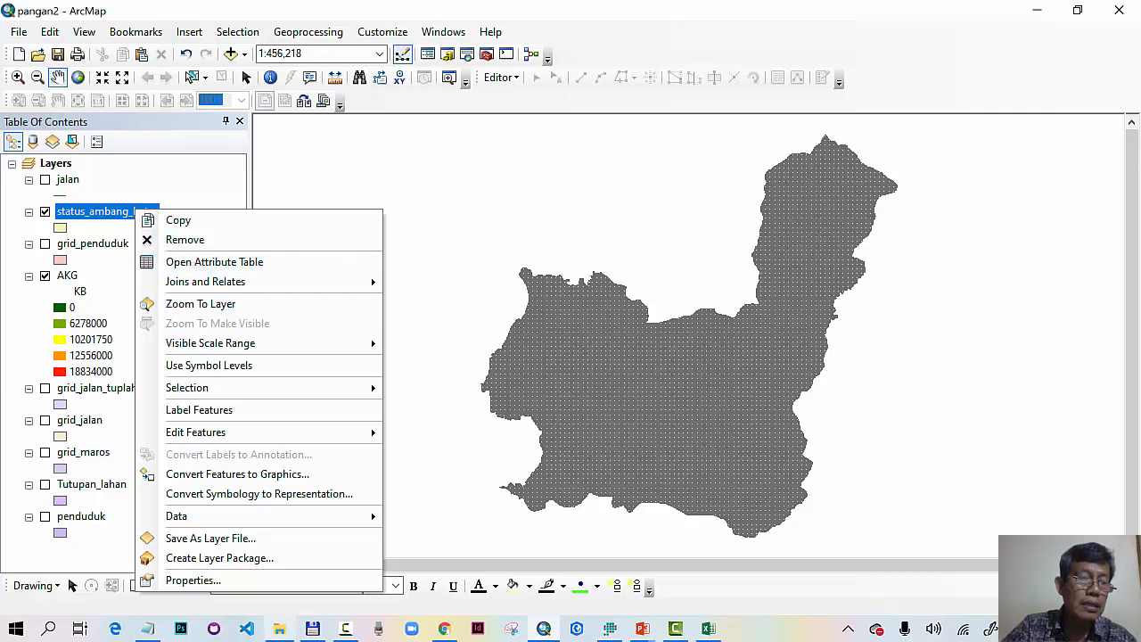
pyautogui.click(221, 587)
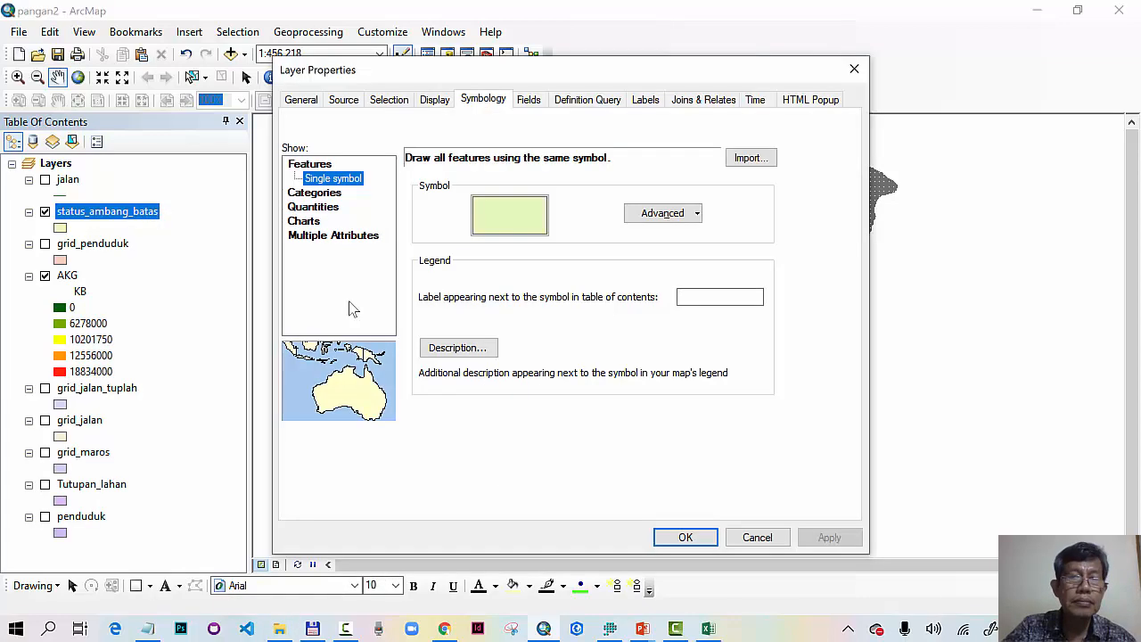
pyautogui.click(329, 193)
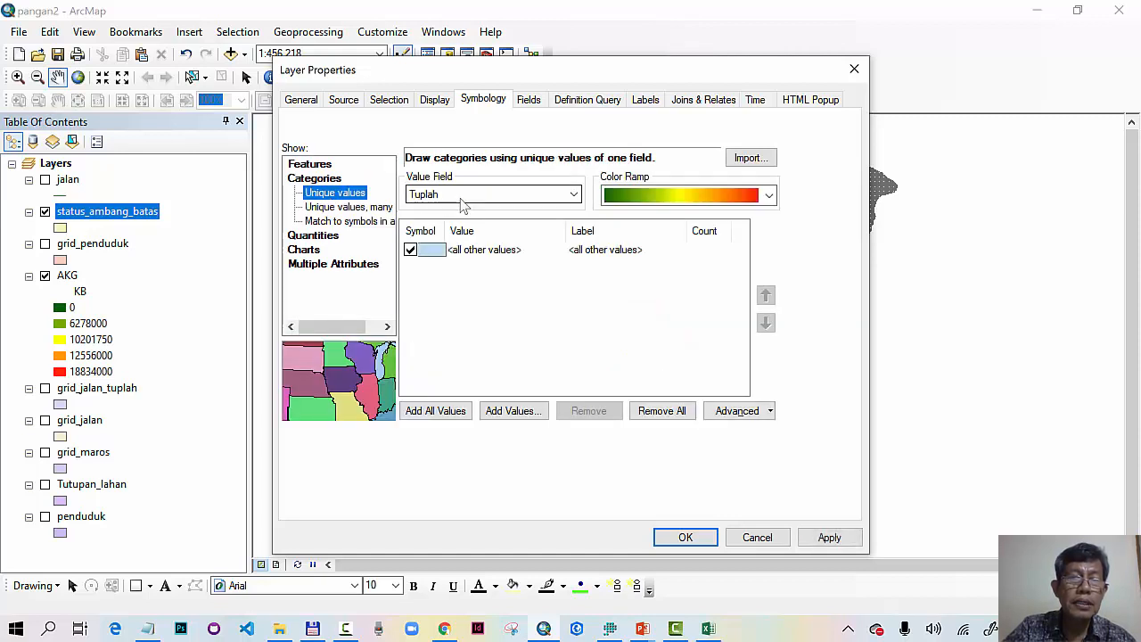
pyautogui.click(463, 198)
pyautogui.click(454, 264)
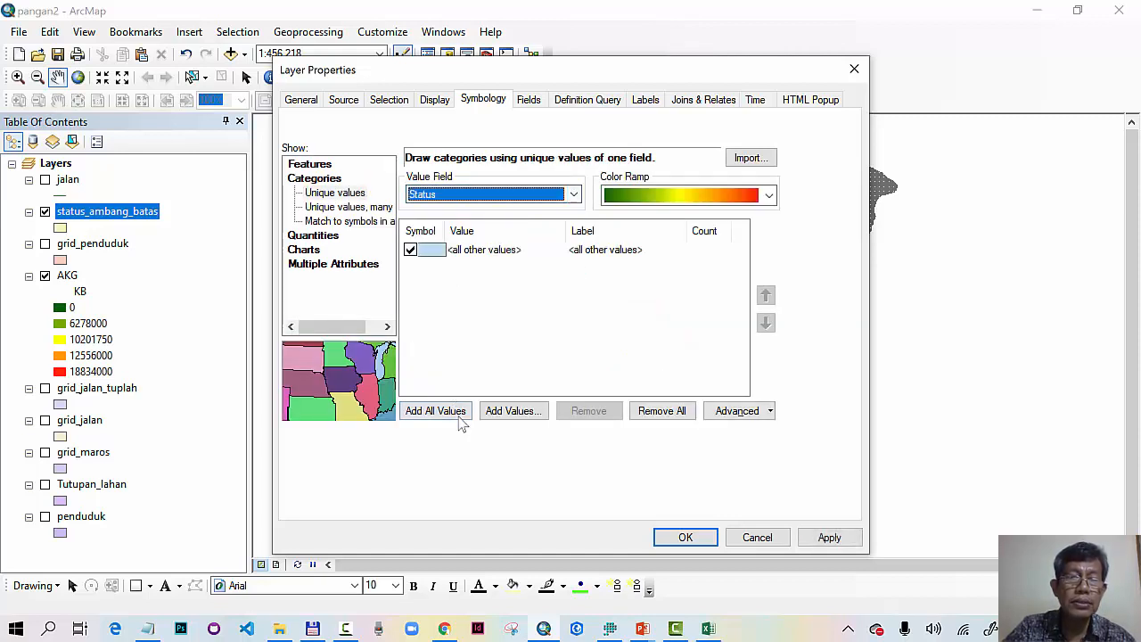
pyautogui.click(459, 419)
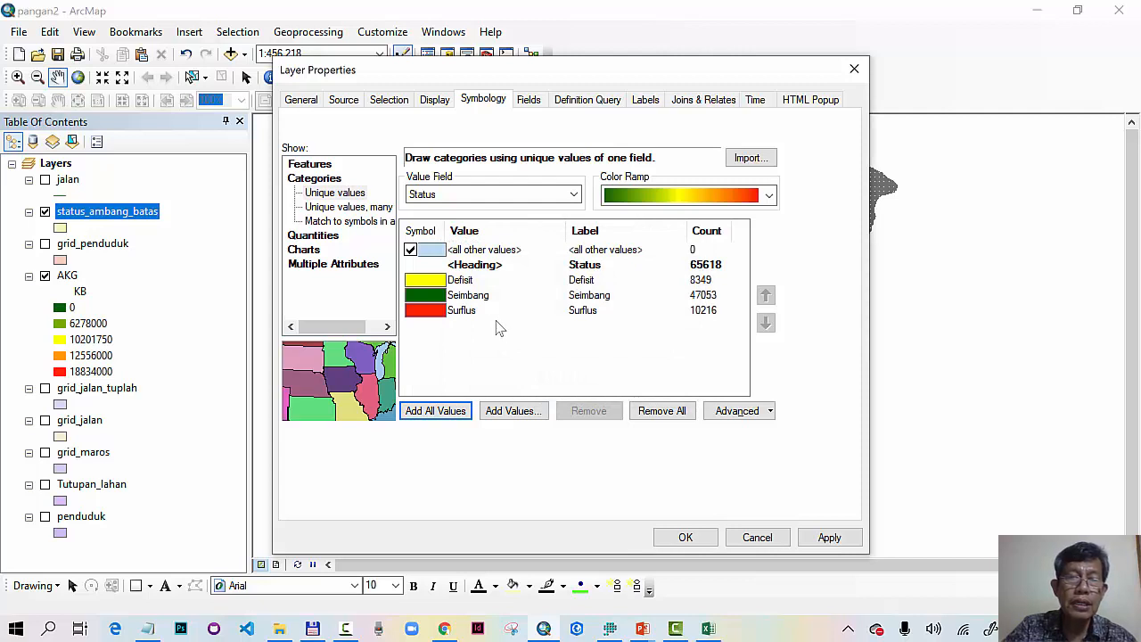
# - Set the fill color of the Defisit category to light red
pyautogui.click(434, 301)
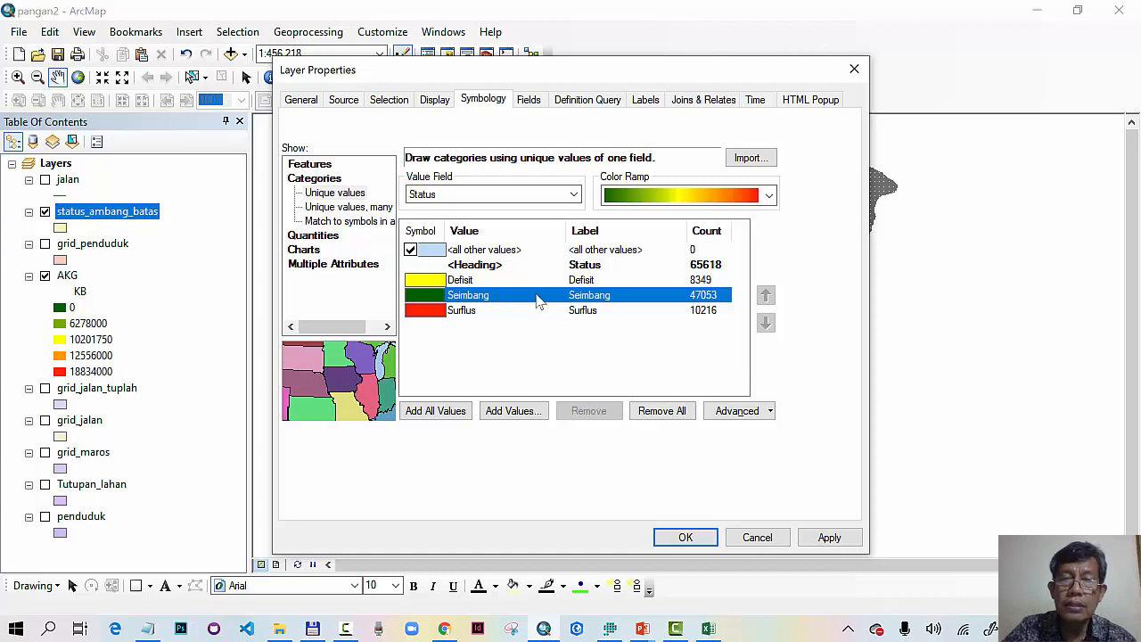
pyautogui.doubleClick(440, 282)
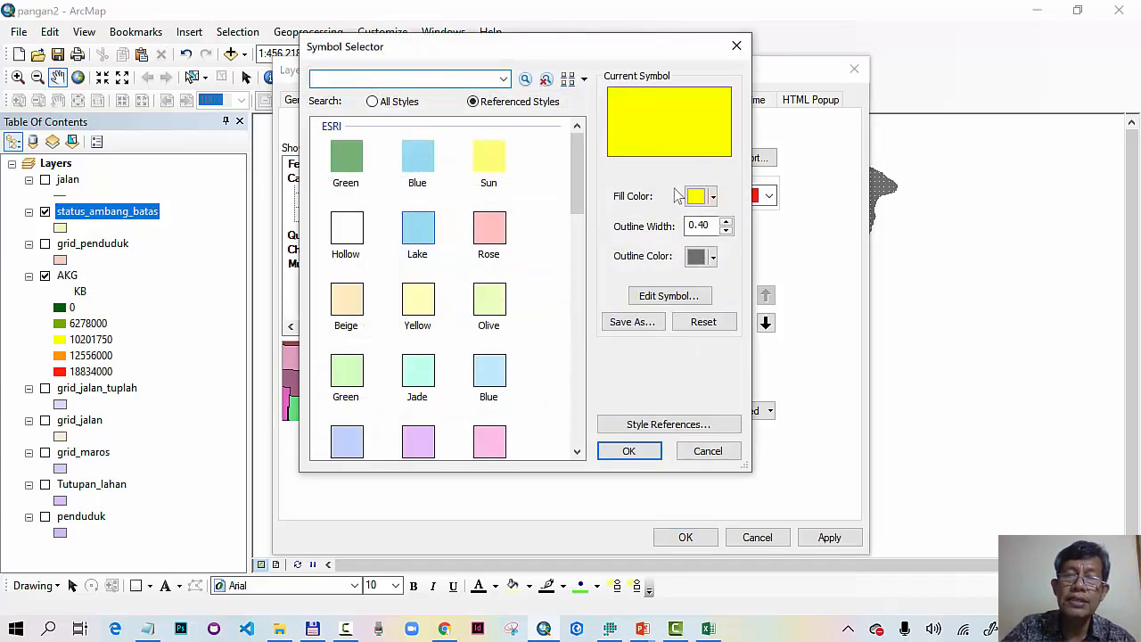
pyautogui.click(695, 196)
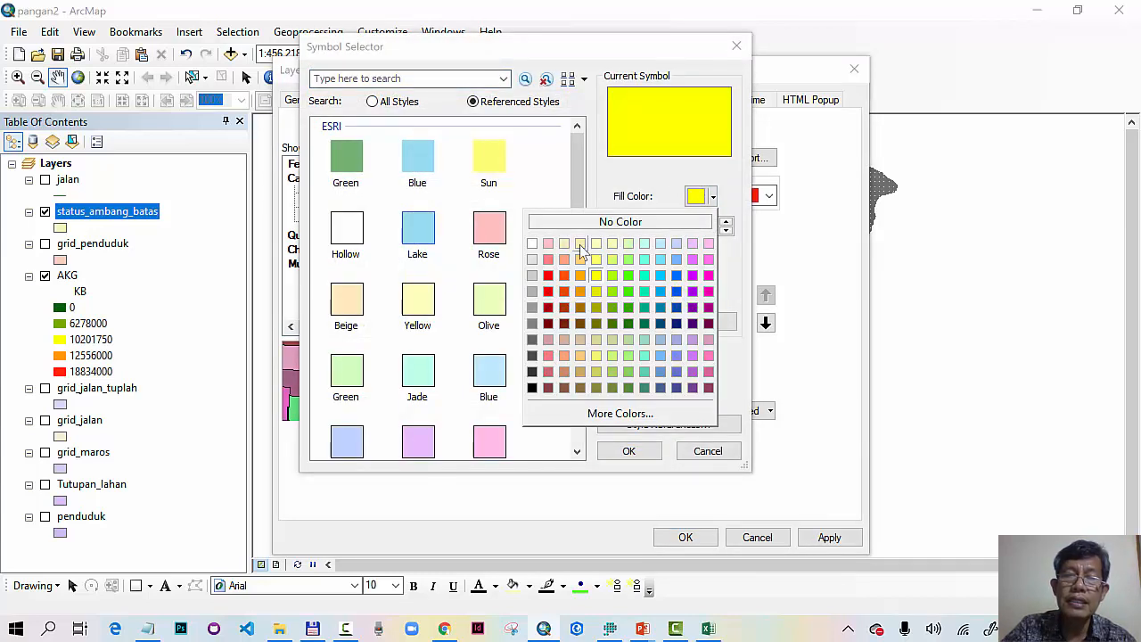
pyautogui.click(548, 258)
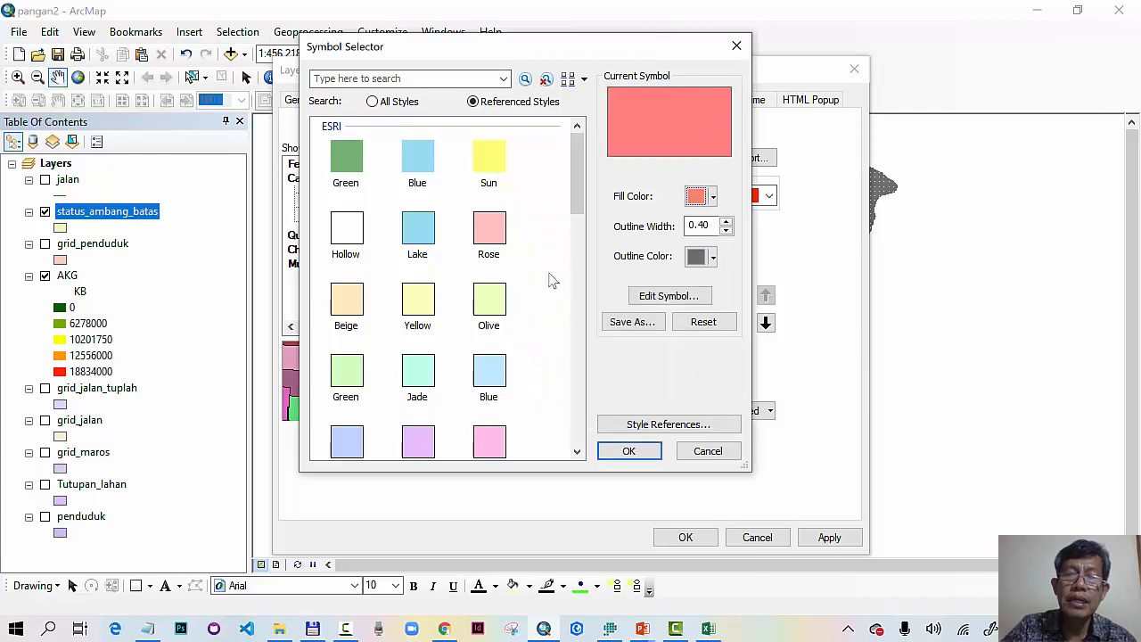
pyautogui.click(629, 450)
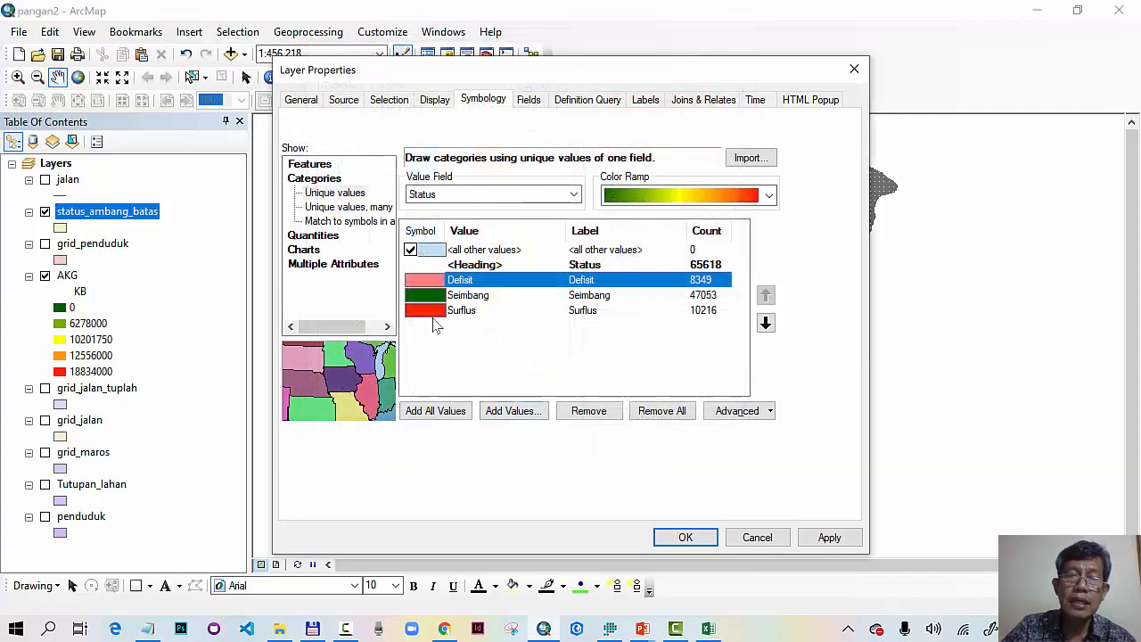
# - Set the fill color of the Seimbang category to bright yellow
pyautogui.doubleClick(426, 295)
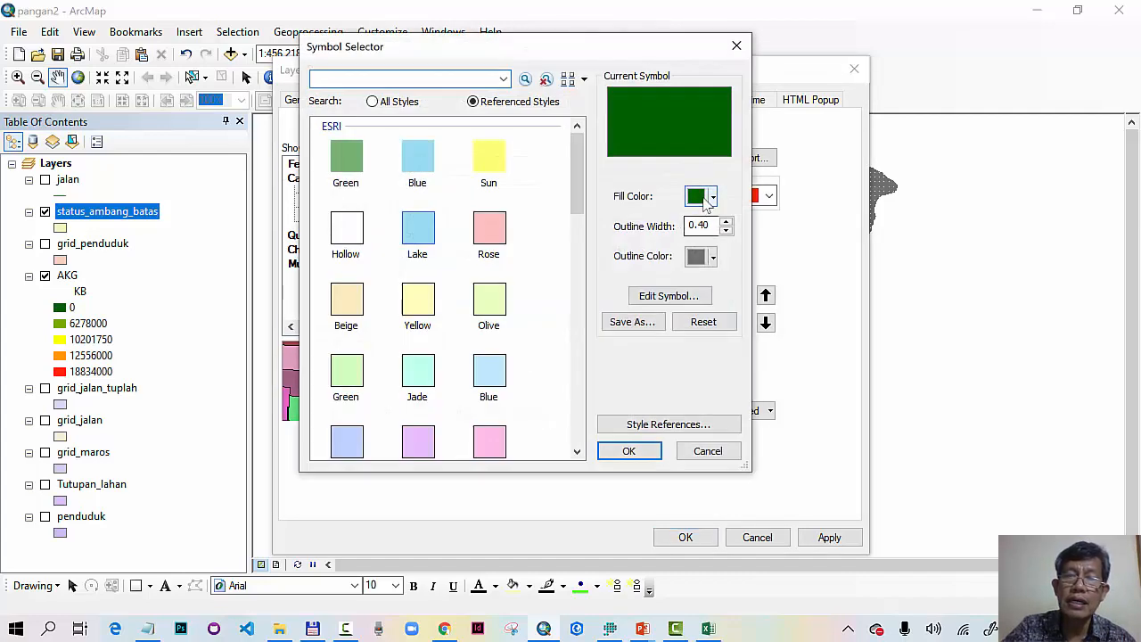
pyautogui.click(711, 197)
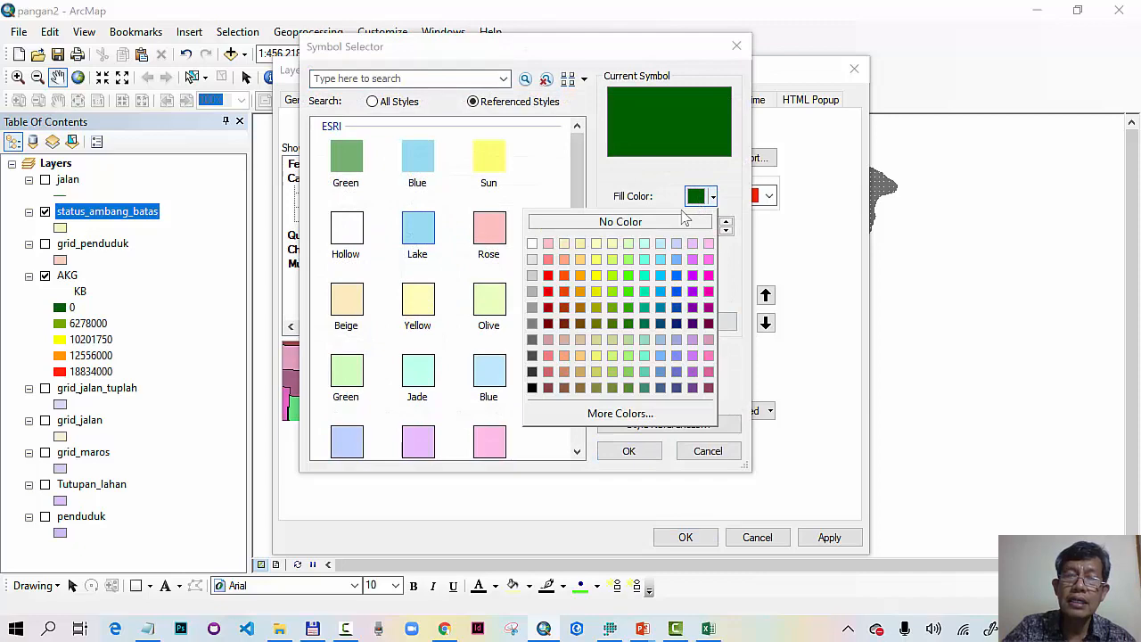
pyautogui.click(596, 275)
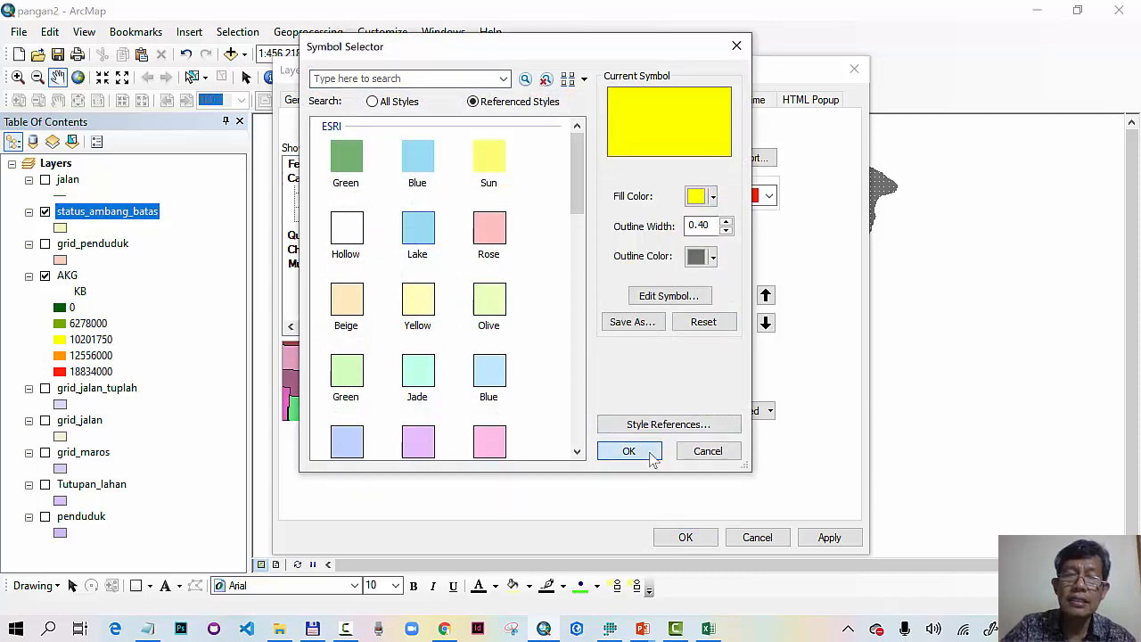
pyautogui.click(652, 455)
# - Set the fill color of the Surflus category to bright green
pyautogui.doubleClick(434, 313)
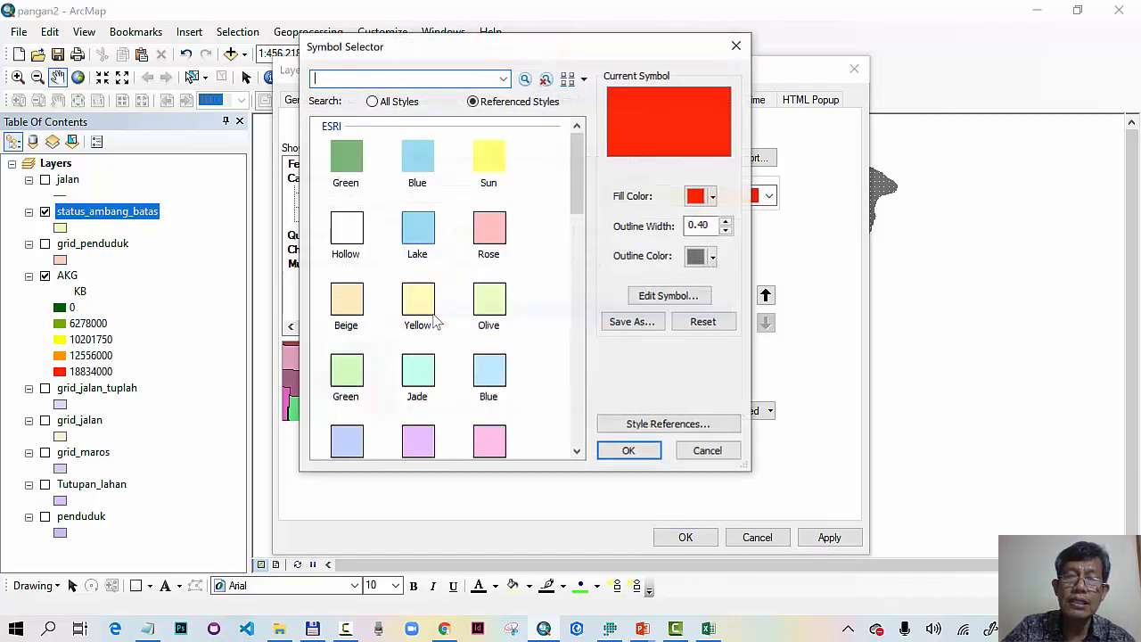
pyautogui.click(701, 196)
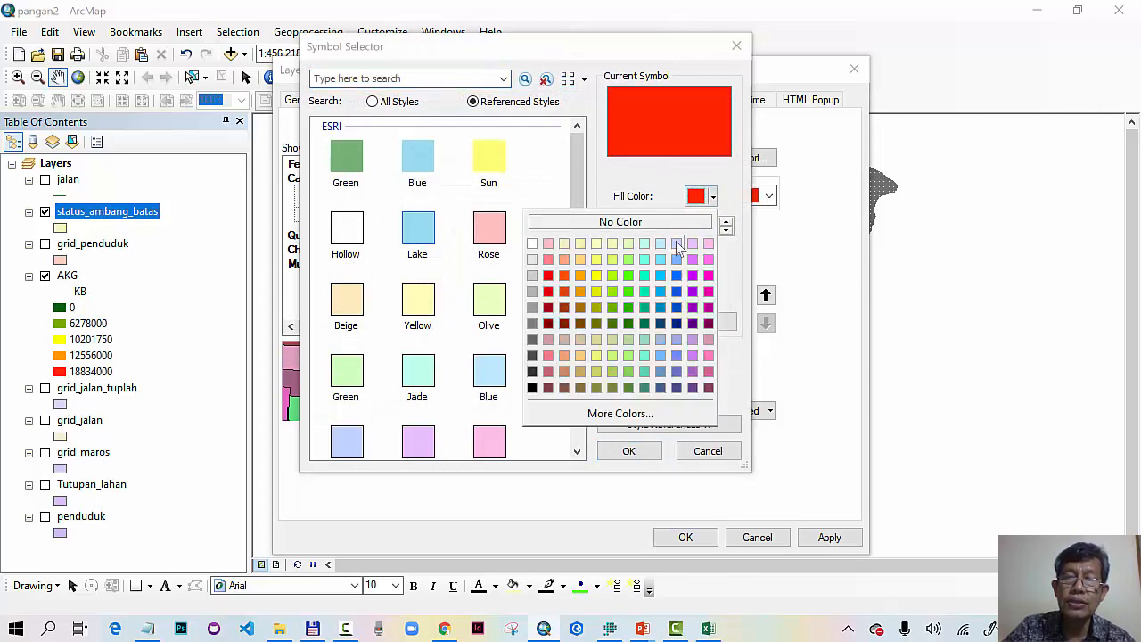
pyautogui.click(630, 291)
pyautogui.click(632, 452)
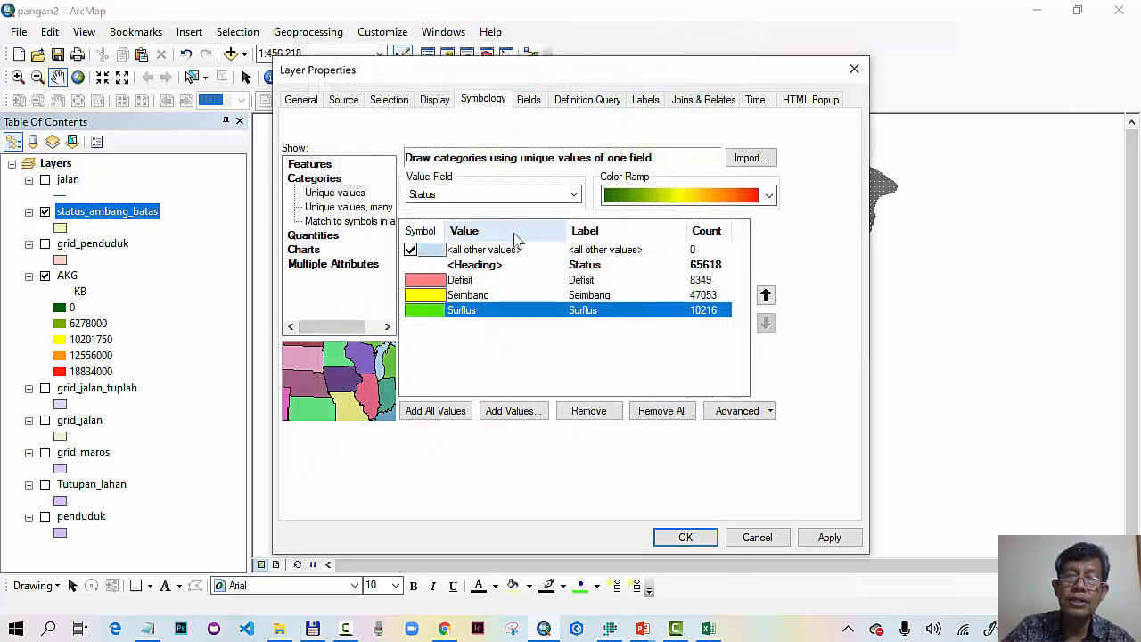
# - Set the outline color of all category symbols to No Color and apply the symbology to the status_ambang_batas layer
pyautogui.rightClick(489, 253)
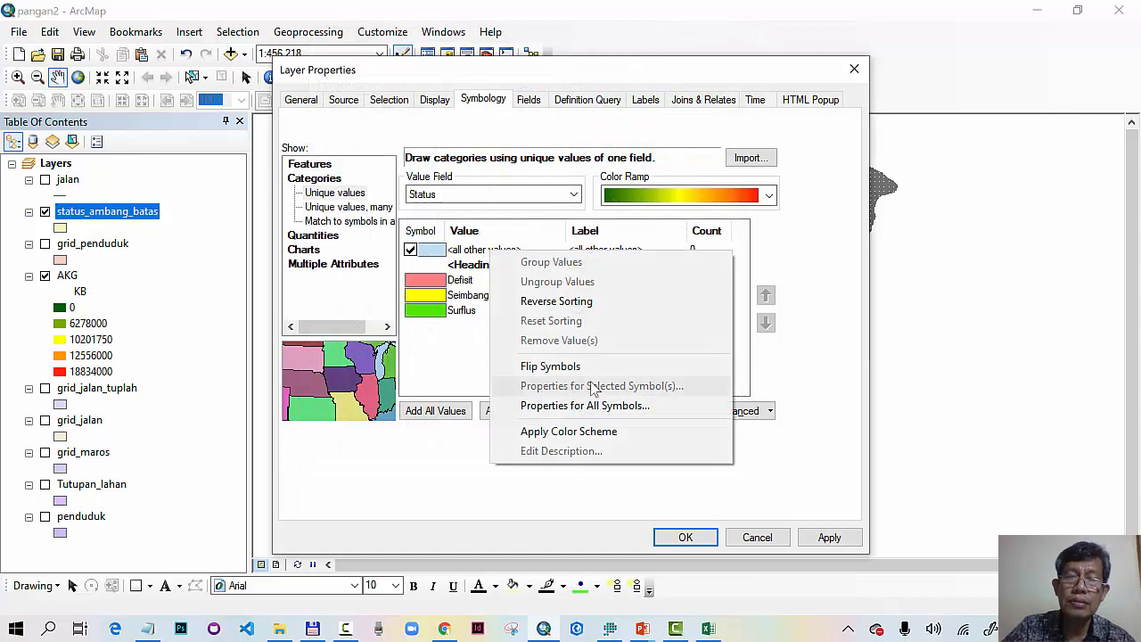
pyautogui.click(585, 405)
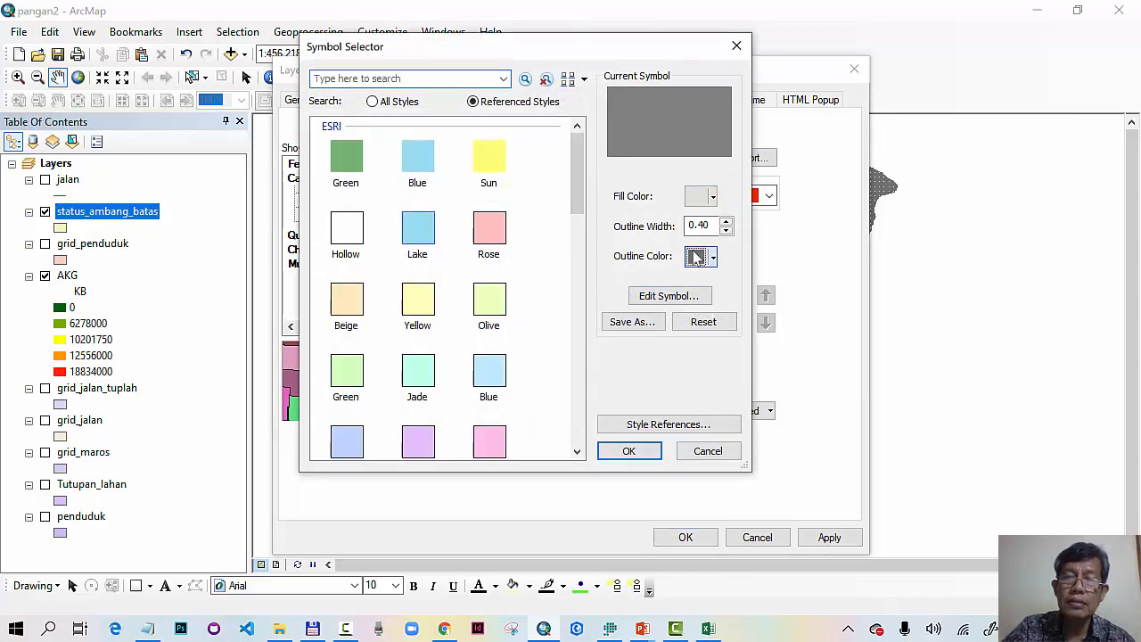
pyautogui.click(696, 257)
pyautogui.click(687, 285)
pyautogui.click(637, 451)
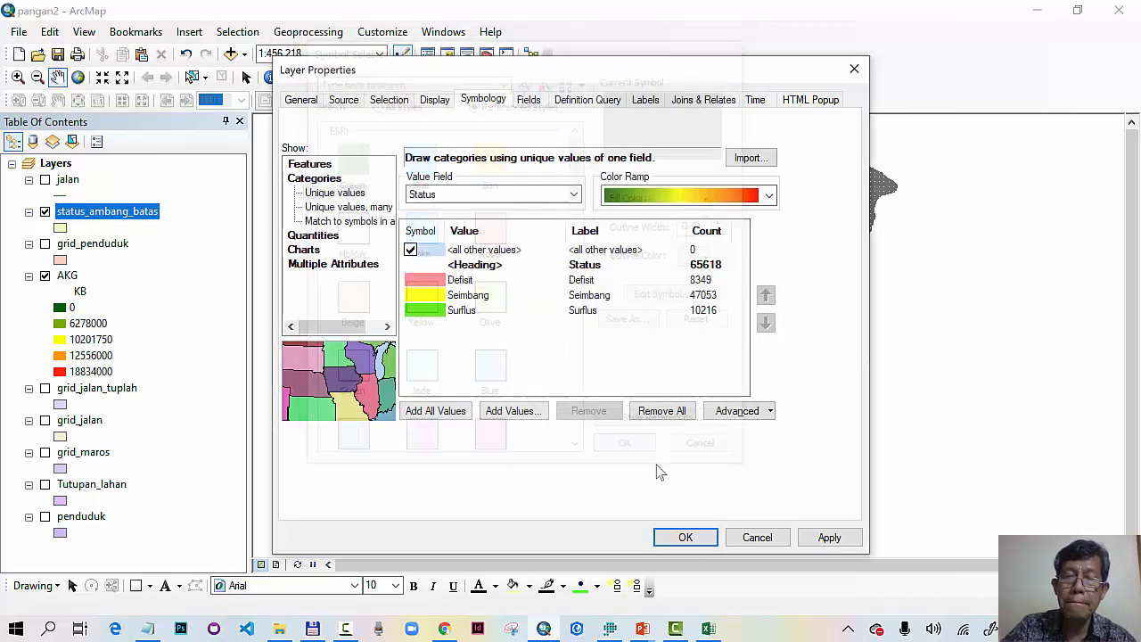
pyautogui.click(685, 538)
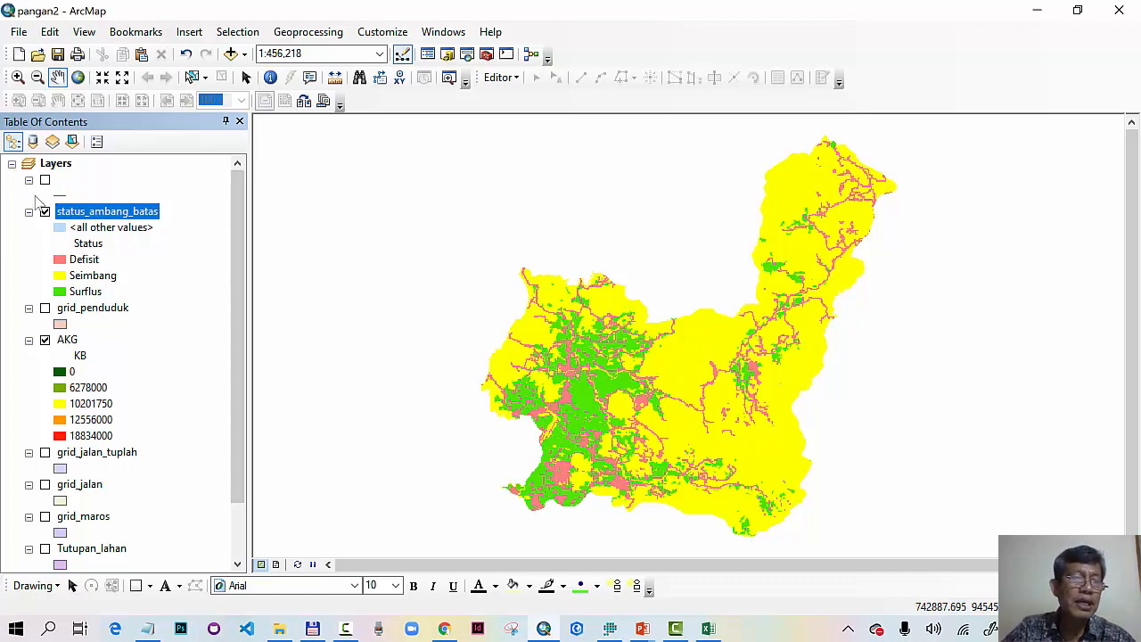
# - Hide the status_ambang_batas layer to examine the AKG map beneath it, and turn the layer back on
pyautogui.click(44, 212)
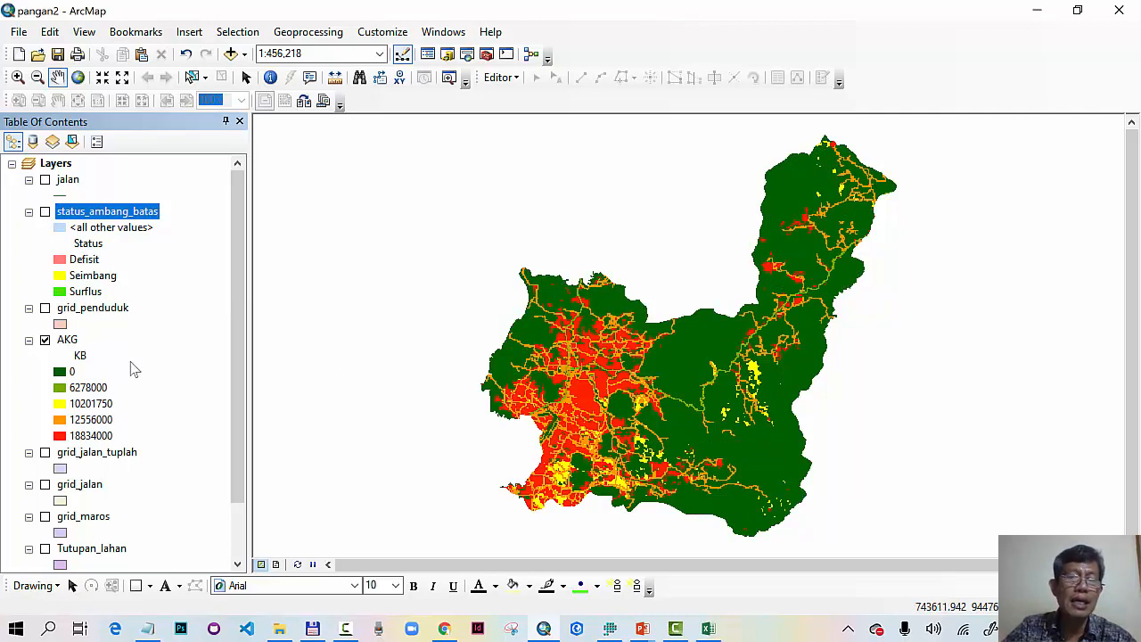
pyautogui.click(44, 212)
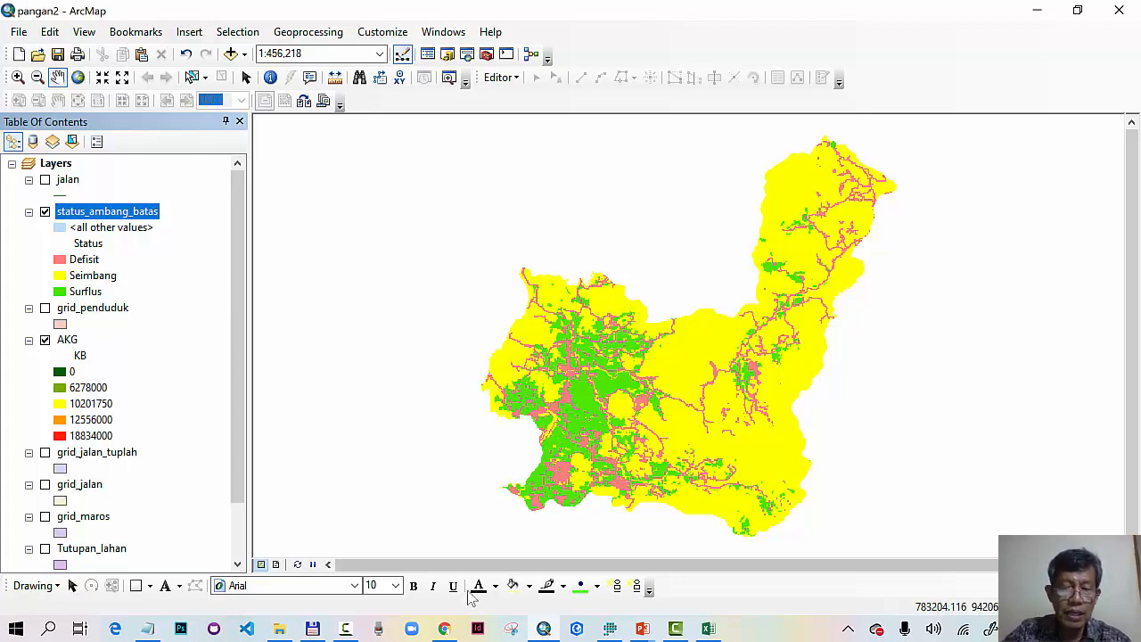
pyautogui.click(351, 630)
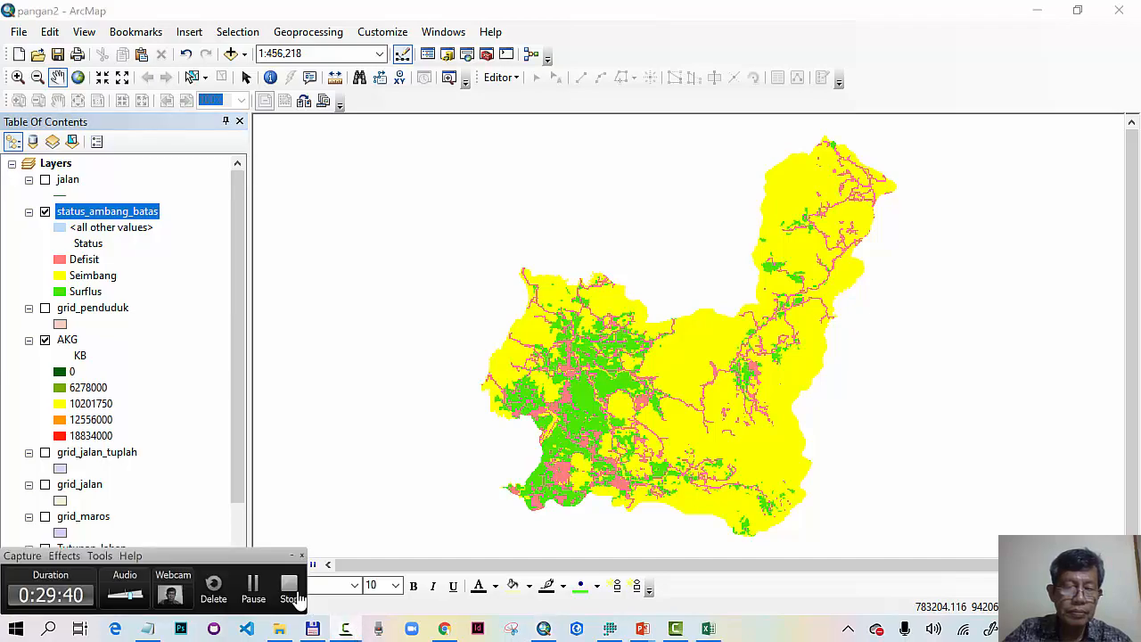